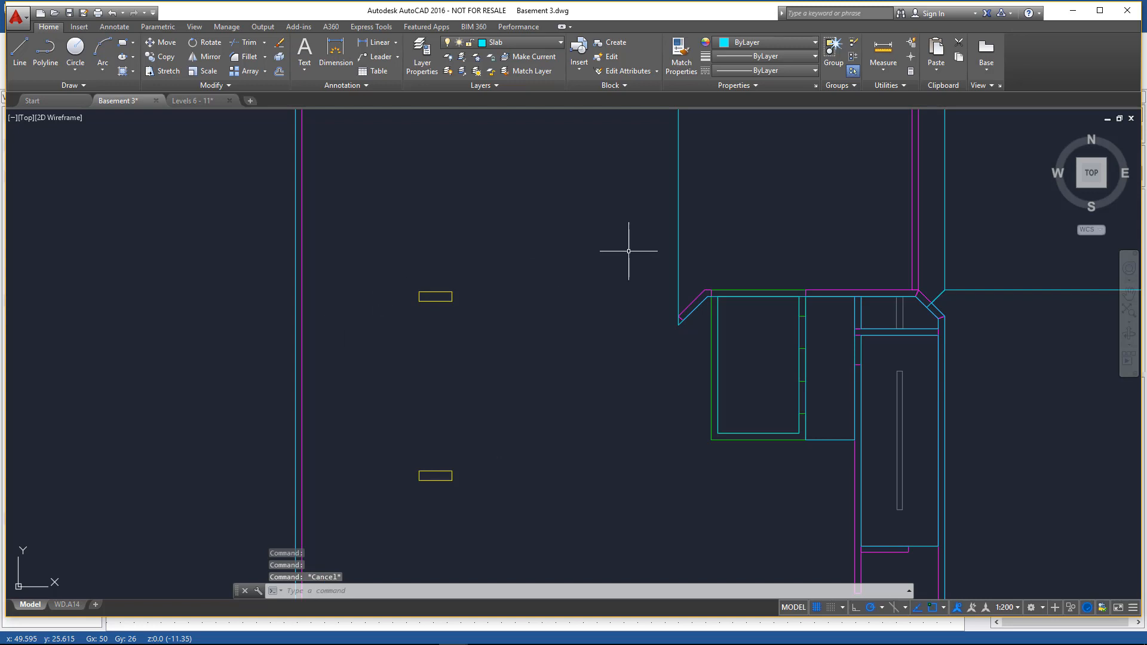
Inspect the concrete core wall outline in the Basement 3 plan by selecting it, and clear the selection.
click(755, 292)
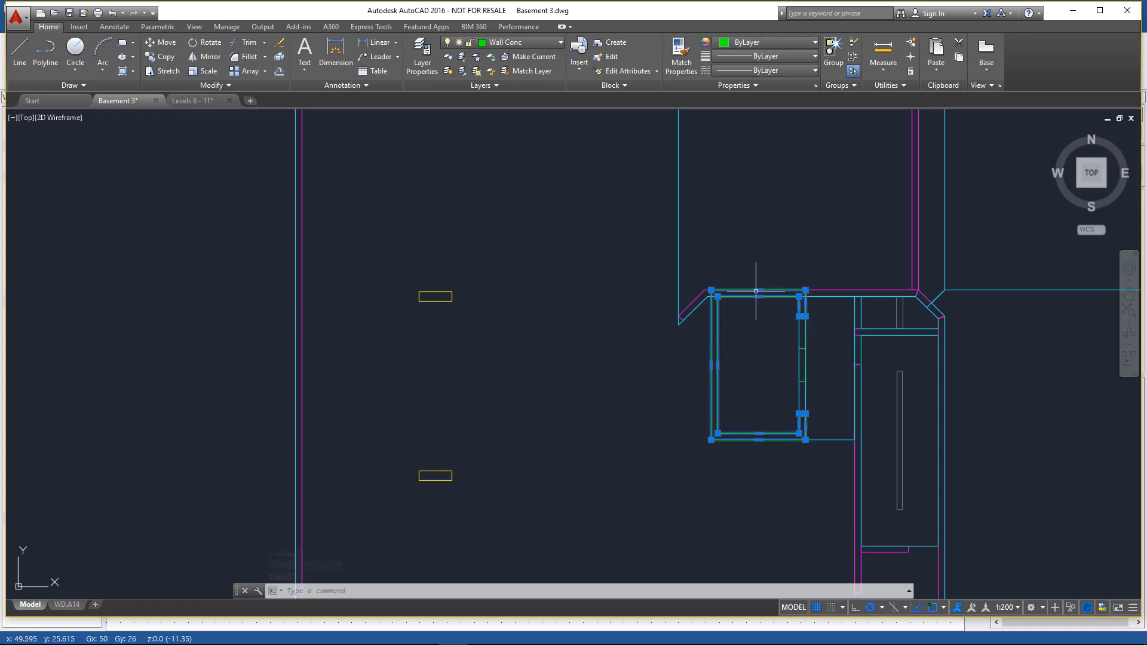
scroll(641, 349, down, 5)
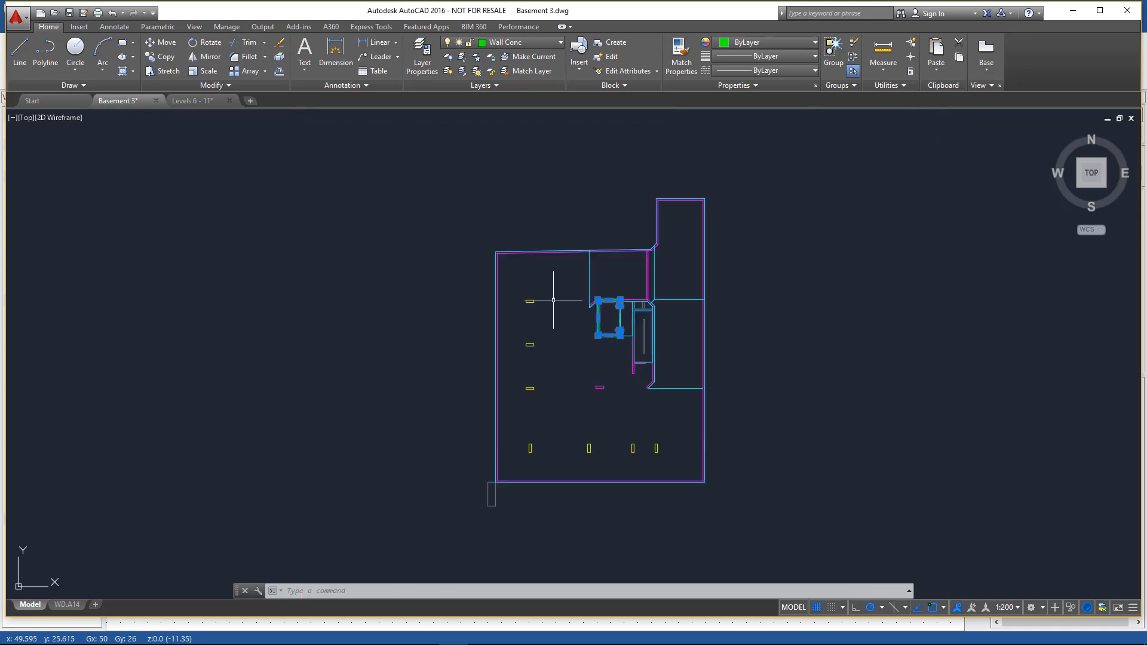
scroll(555, 305, up, 2)
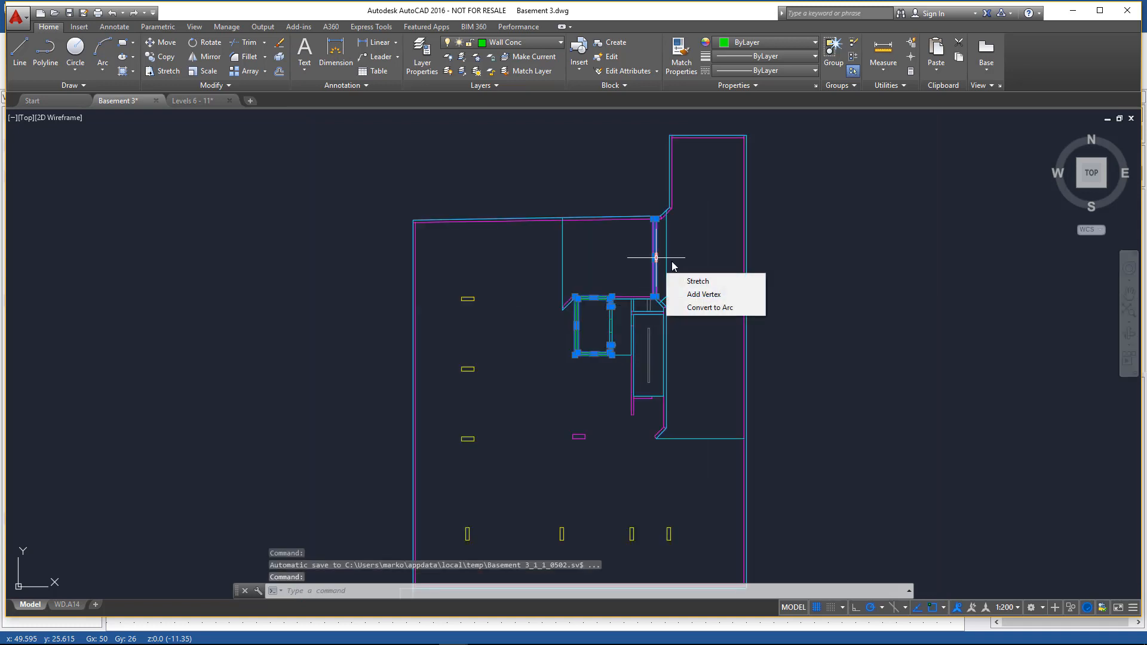
click(655, 258)
key(Escape)
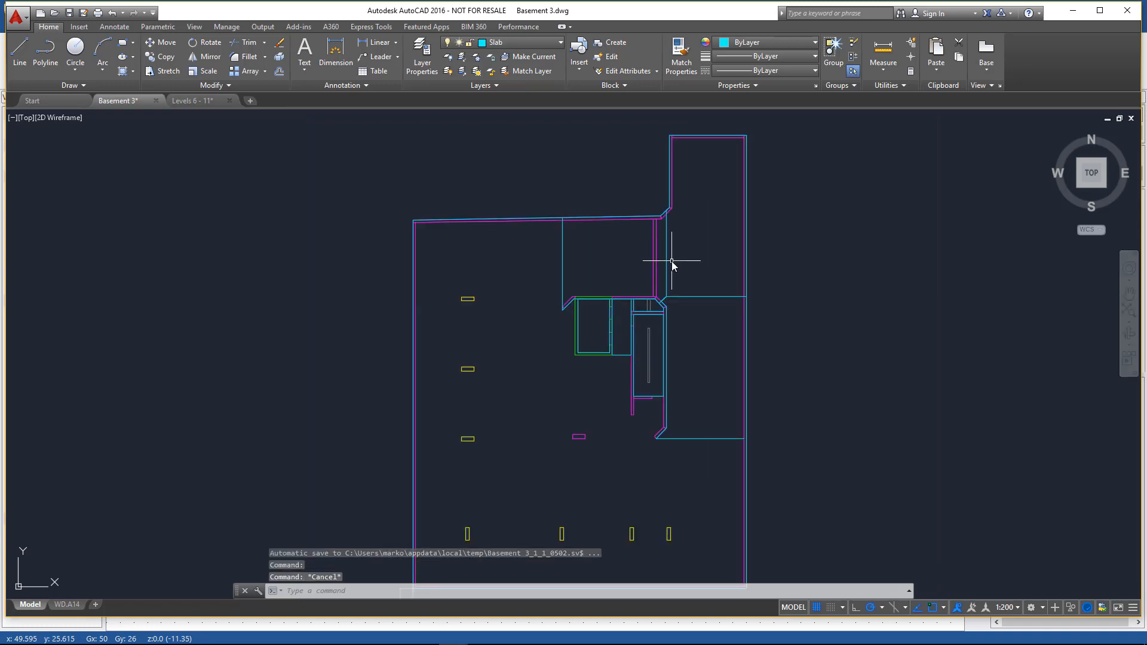
Inspect the four Wall Panel outlines around the Basement 3 core by selecting them one after another, and clear the selection.
click(656, 257)
scroll(661, 257, up, 4)
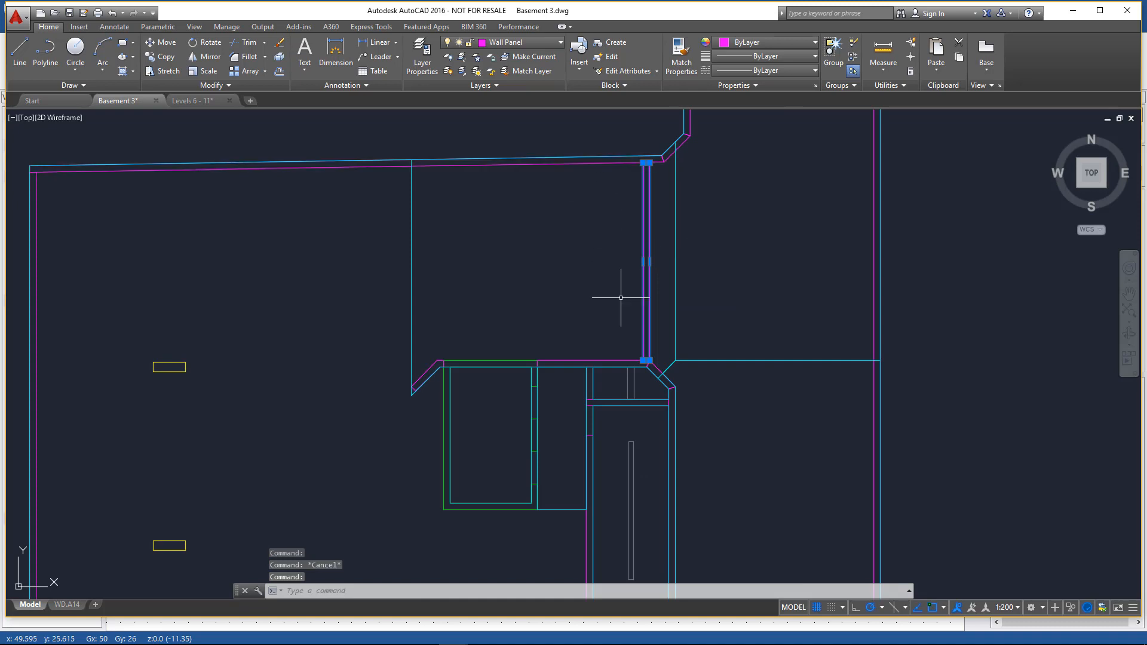
click(589, 360)
scroll(545, 294, down, 2)
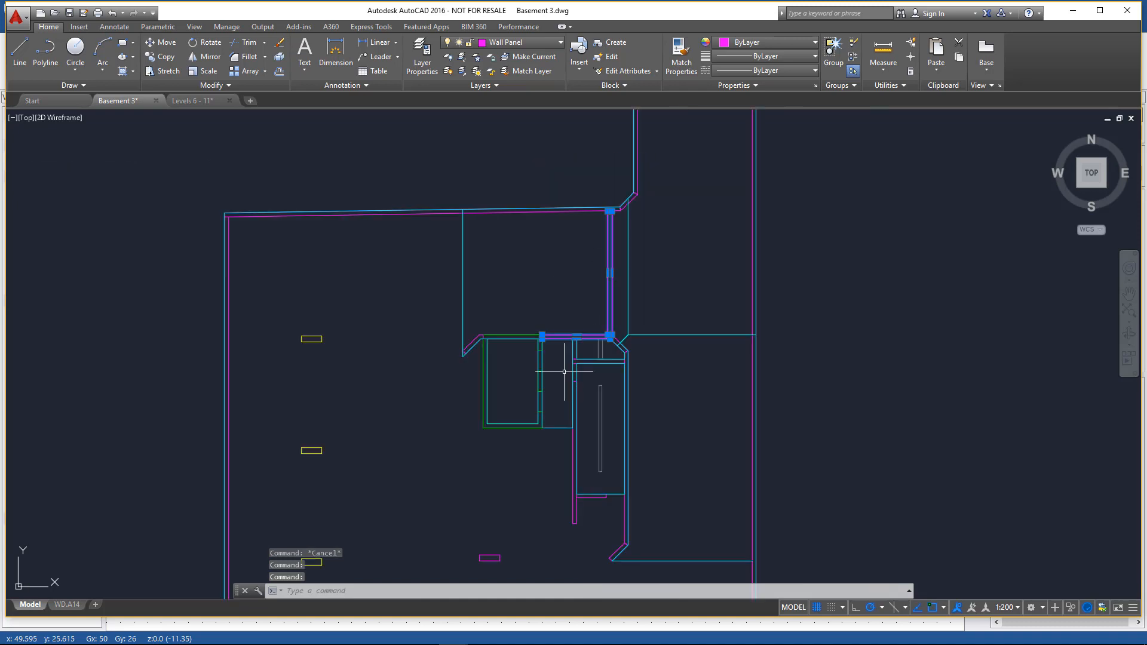
click(575, 467)
scroll(588, 487, up, 2)
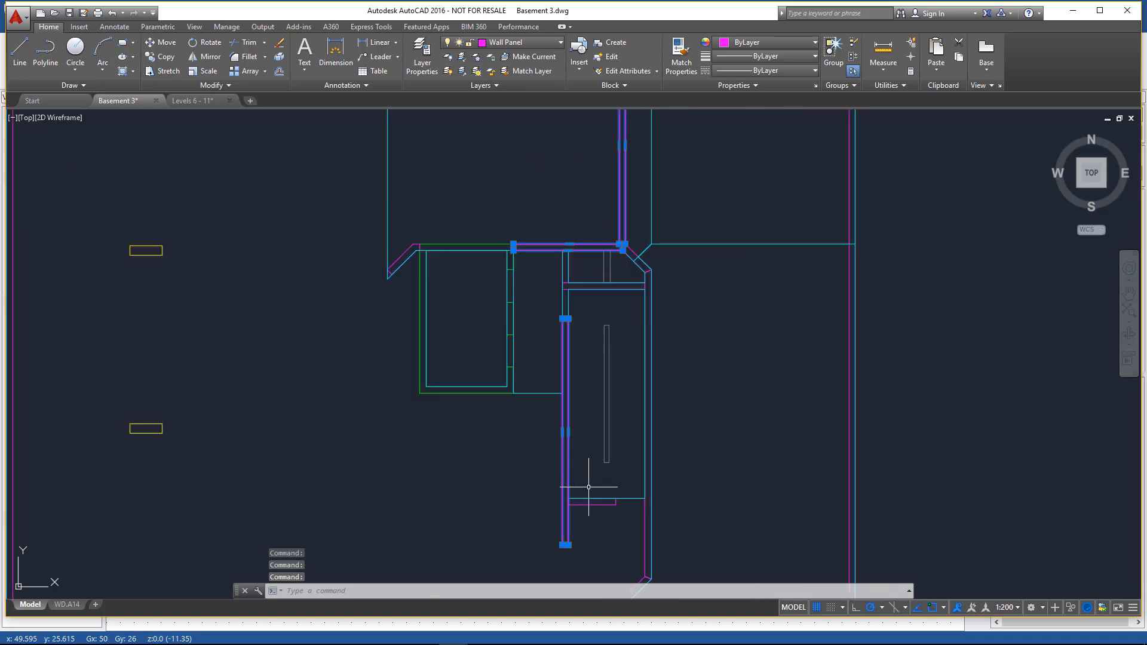
click(589, 502)
scroll(589, 500, up, 2)
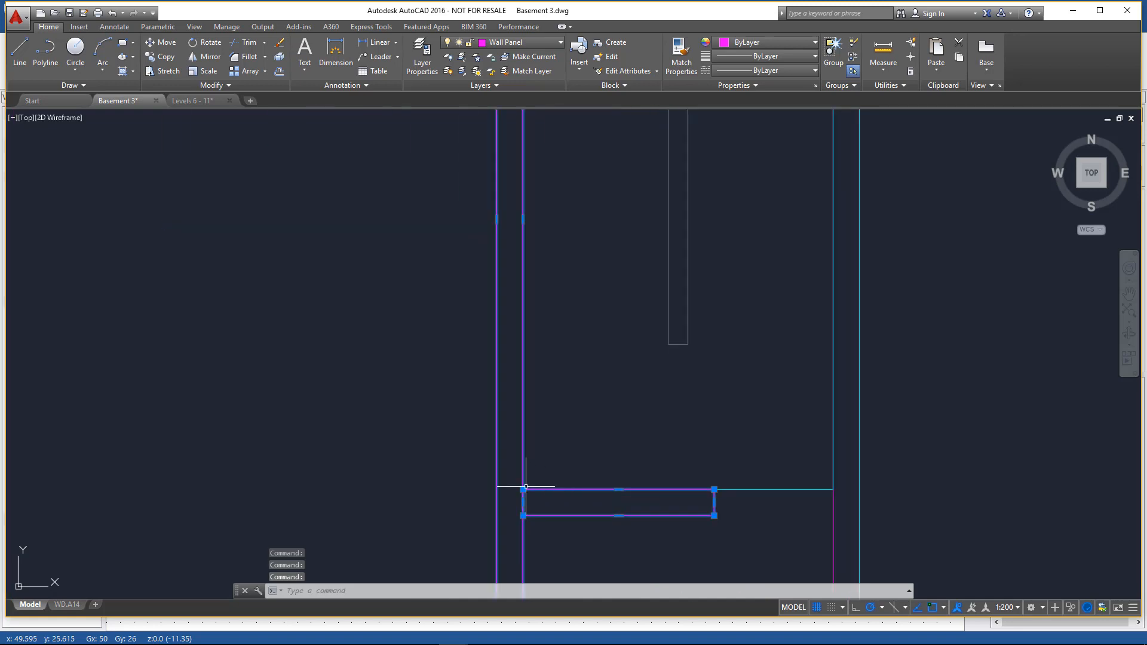
scroll(557, 478, down, 2)
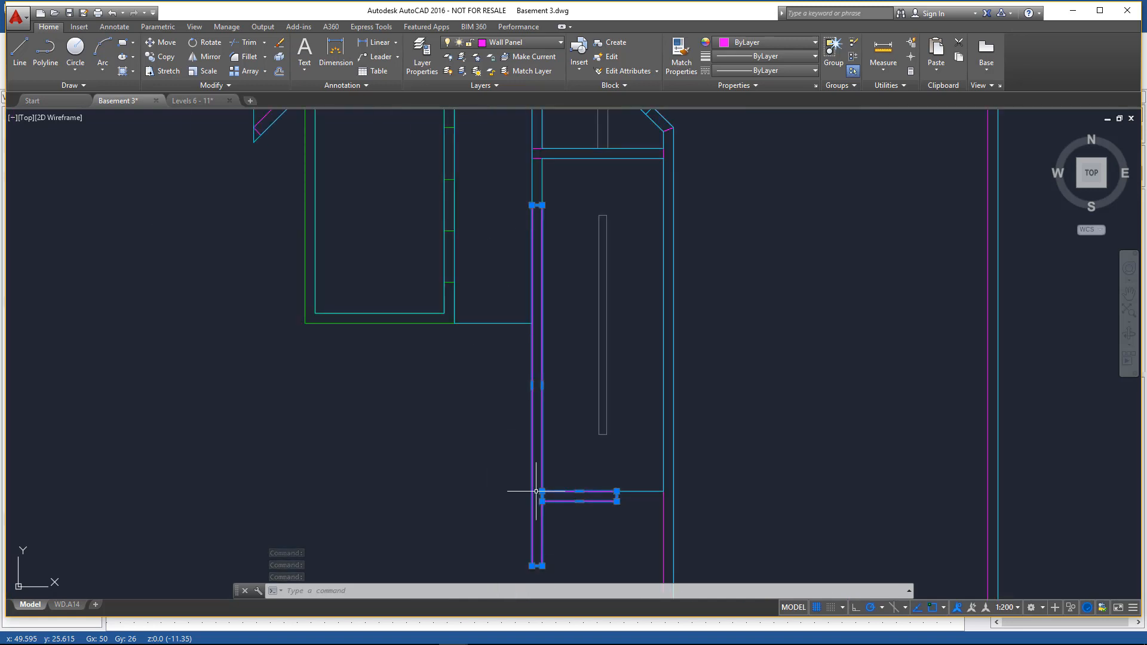
scroll(538, 489, down, 3)
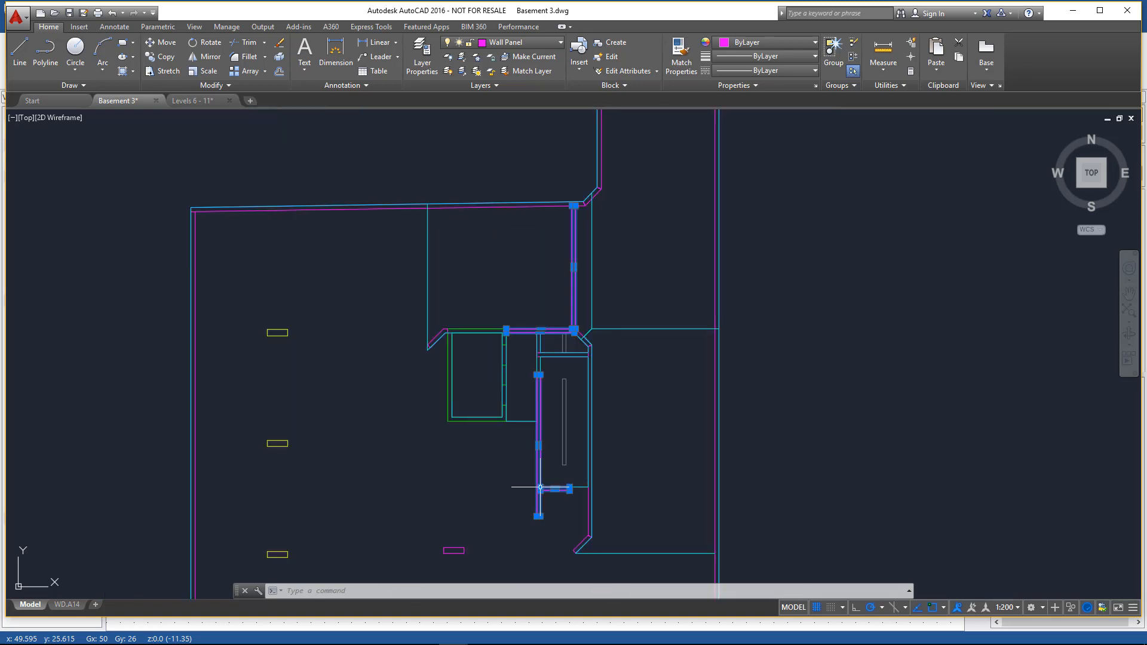
scroll(540, 488, down, 2)
key(Escape)
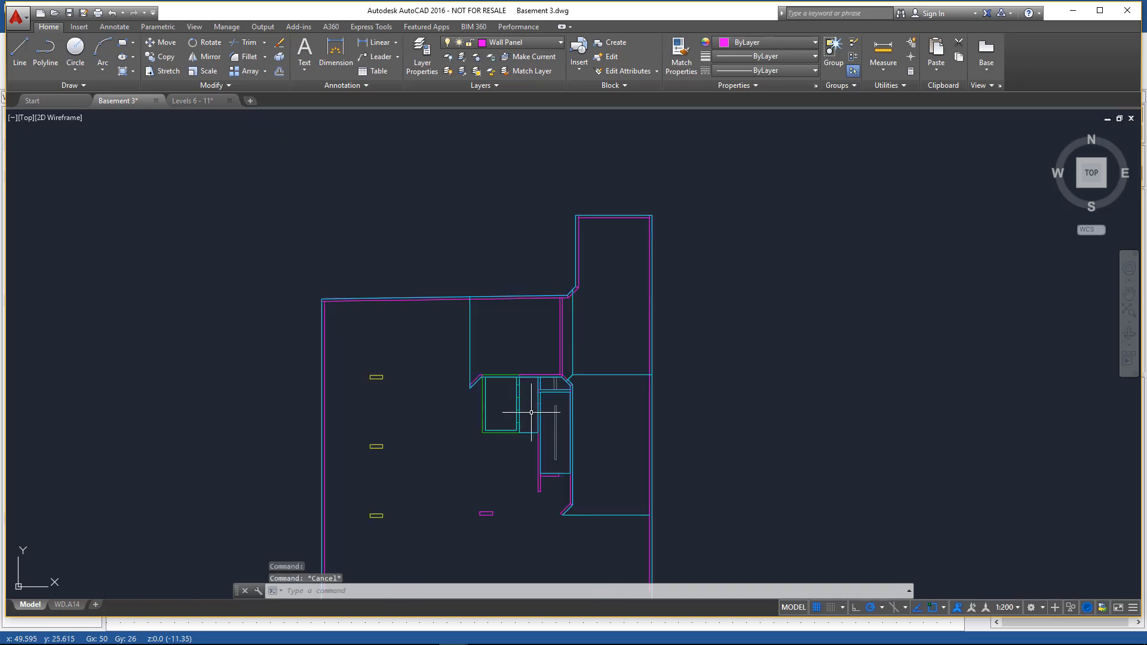
Inspect the outer slab outline and the interior slab line east of the core in Basement 3, clearing each selection.
scroll(490, 233, down, 2)
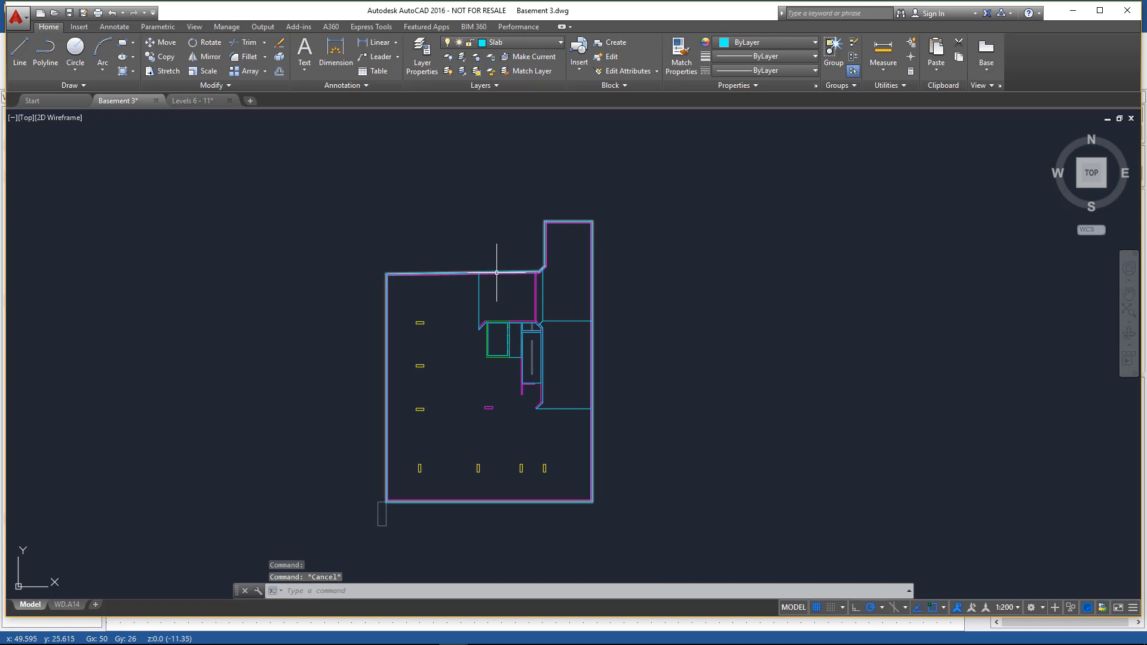
click(498, 274)
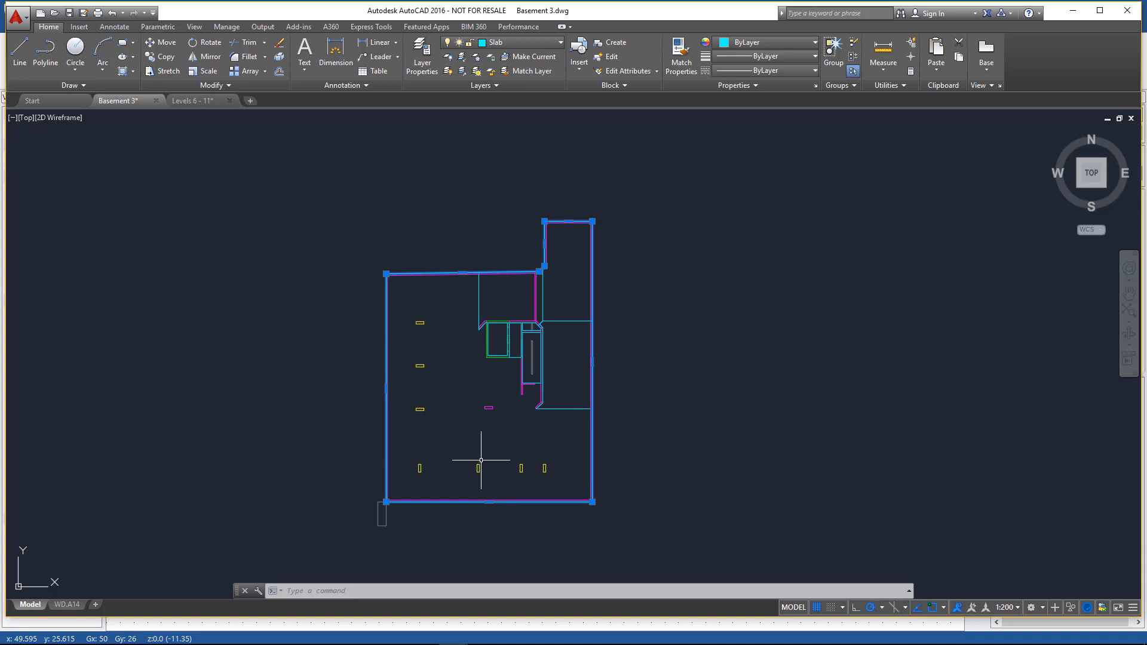
key(Escape)
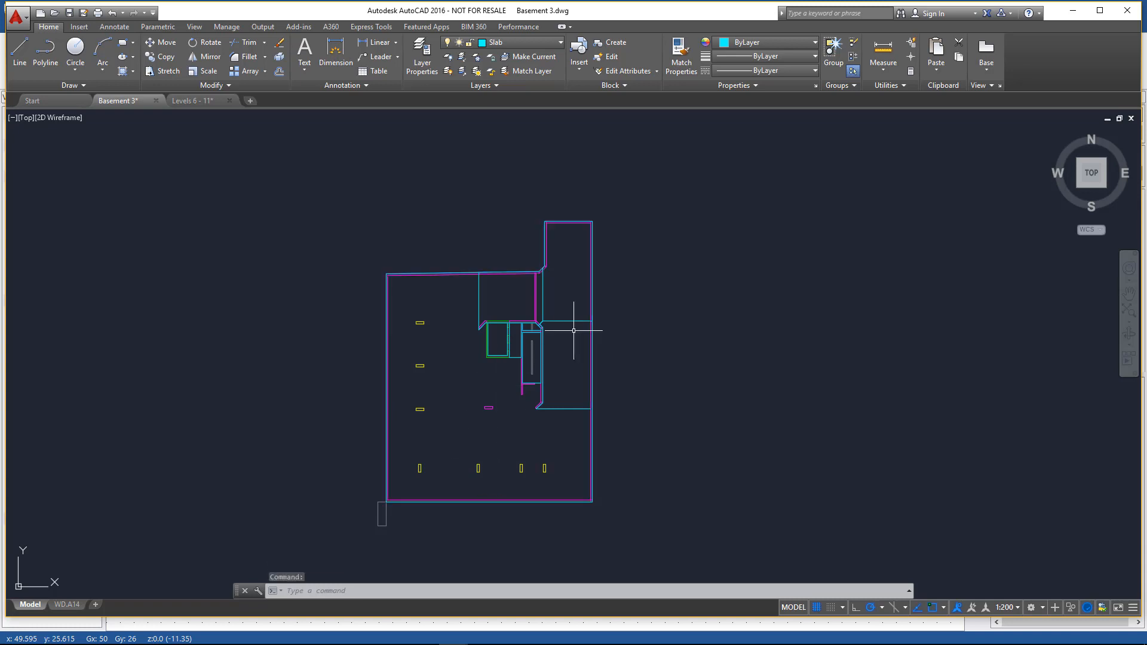
click(556, 321)
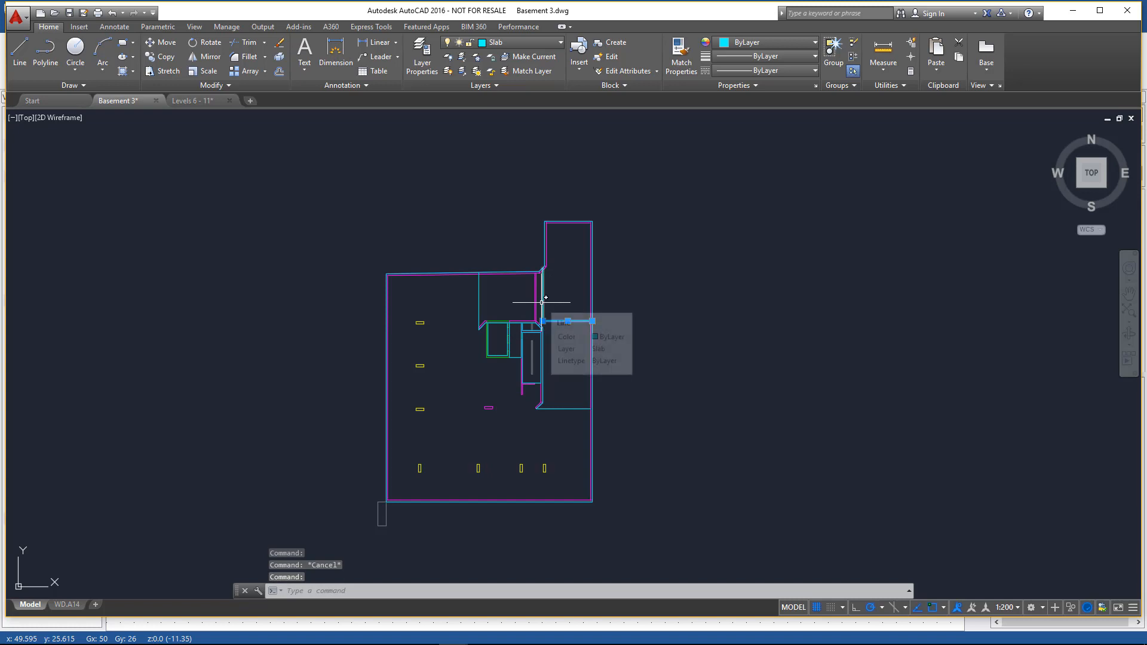
key(Escape)
Switch to the Levels 6 - 11 drawing and inspect the small northwest square and three horizontal wall panels, clearing each selection.
click(209, 102)
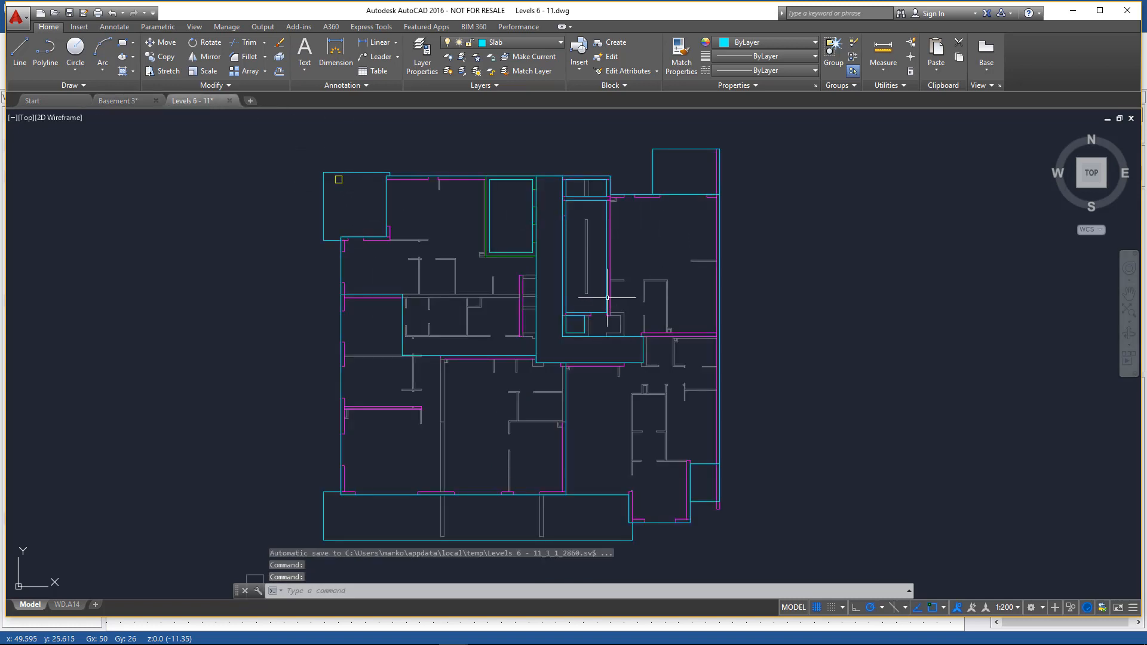
click(338, 182)
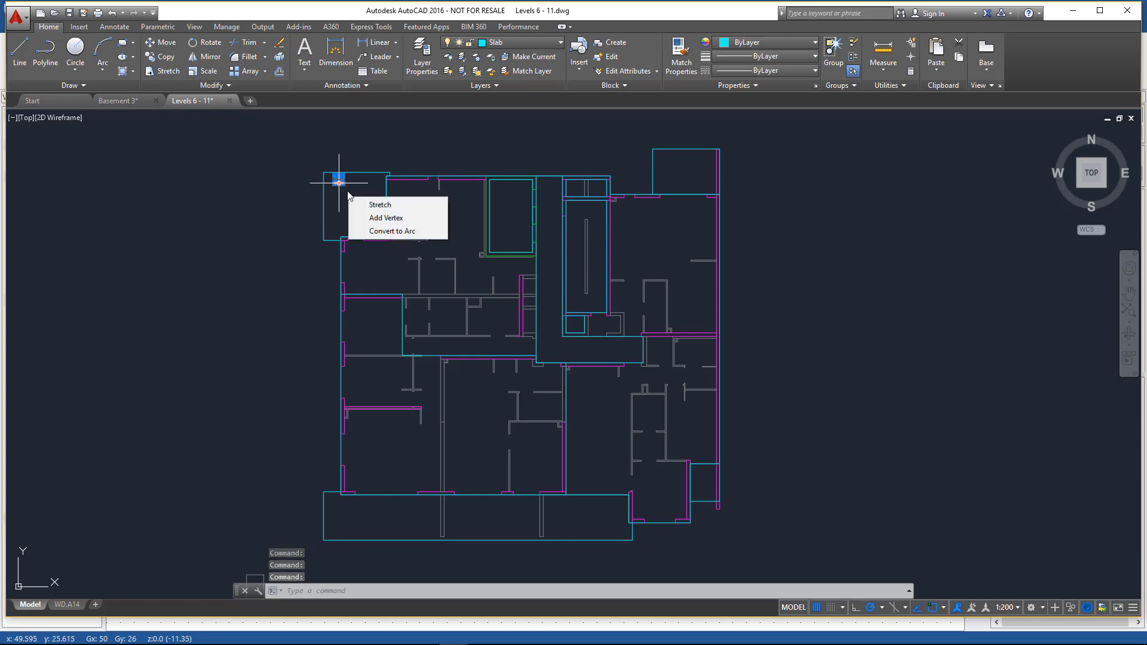
key(Escape)
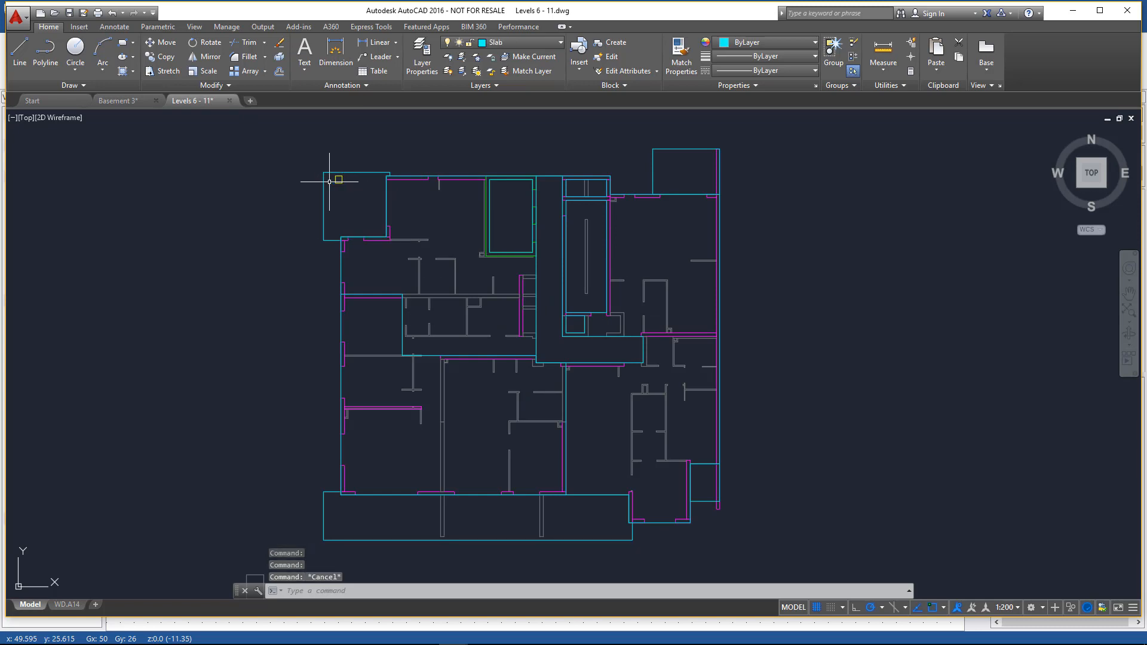
click(381, 296)
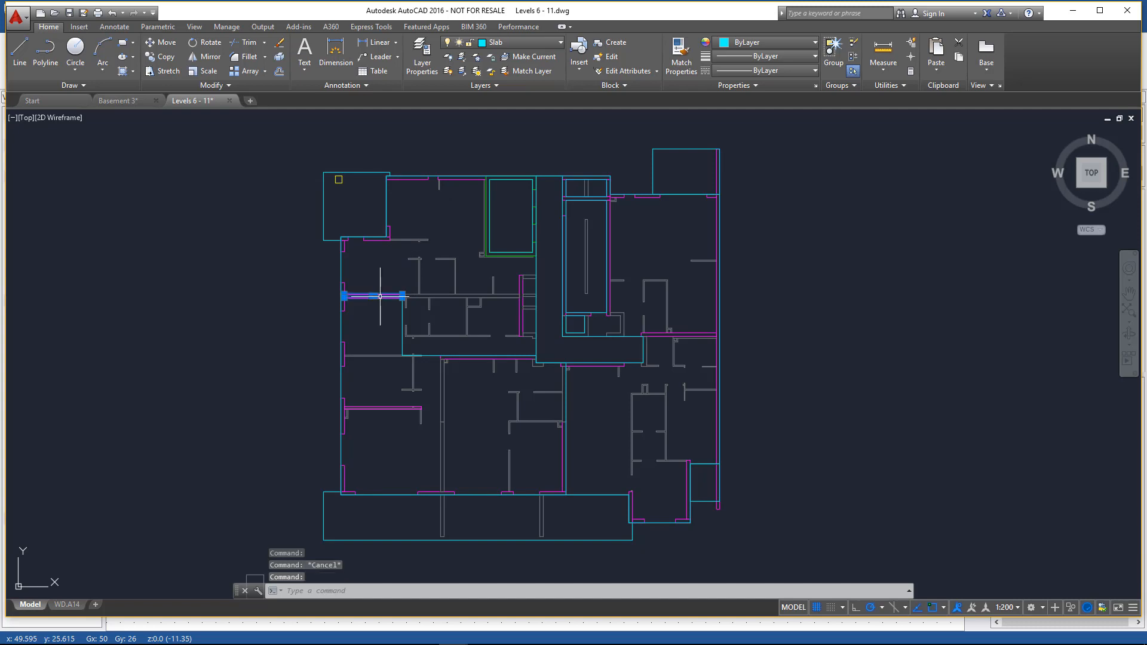
click(380, 404)
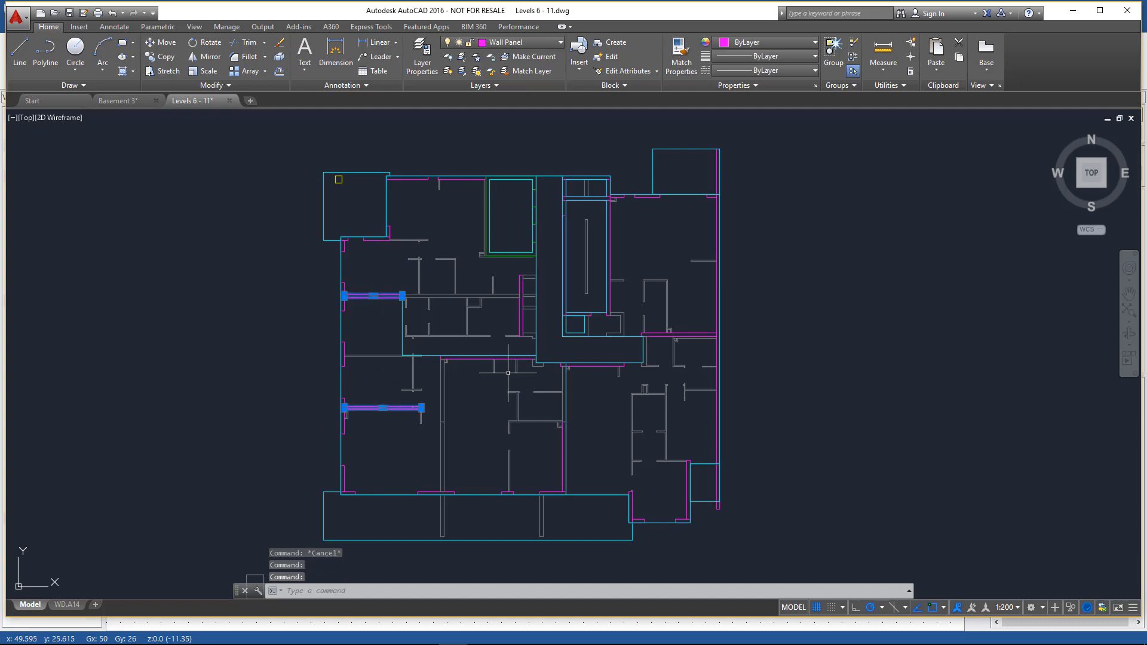
click(476, 358)
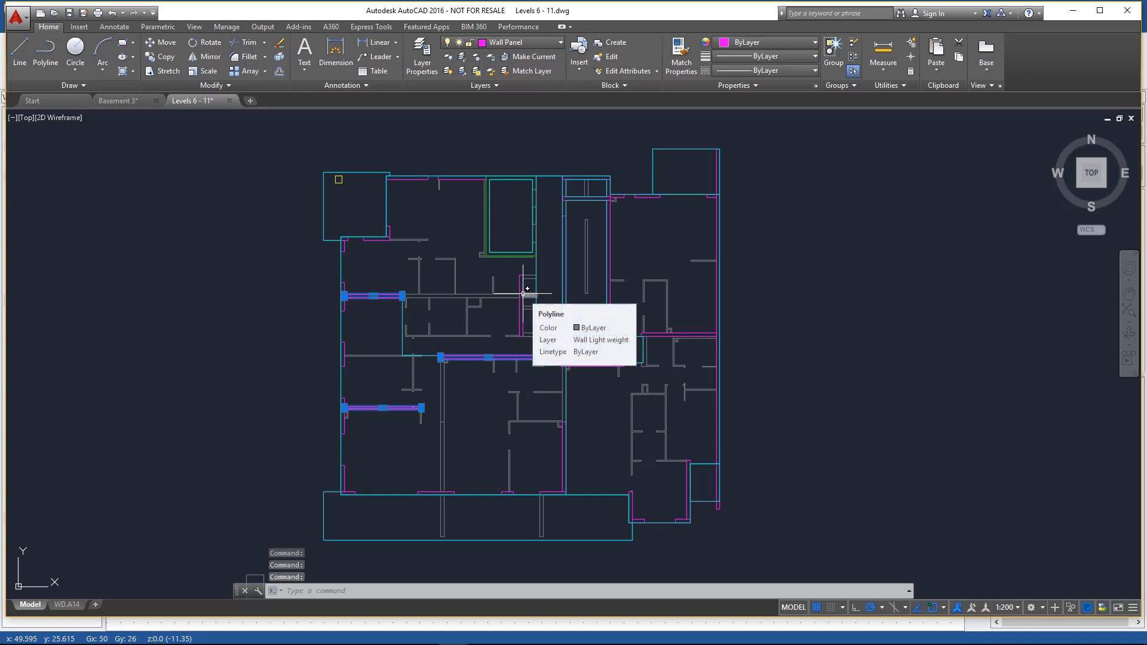
key(Escape)
Inspect the concrete core wall and a short stud wall west of it on Levels 6 - 11, clearing each selection.
click(527, 257)
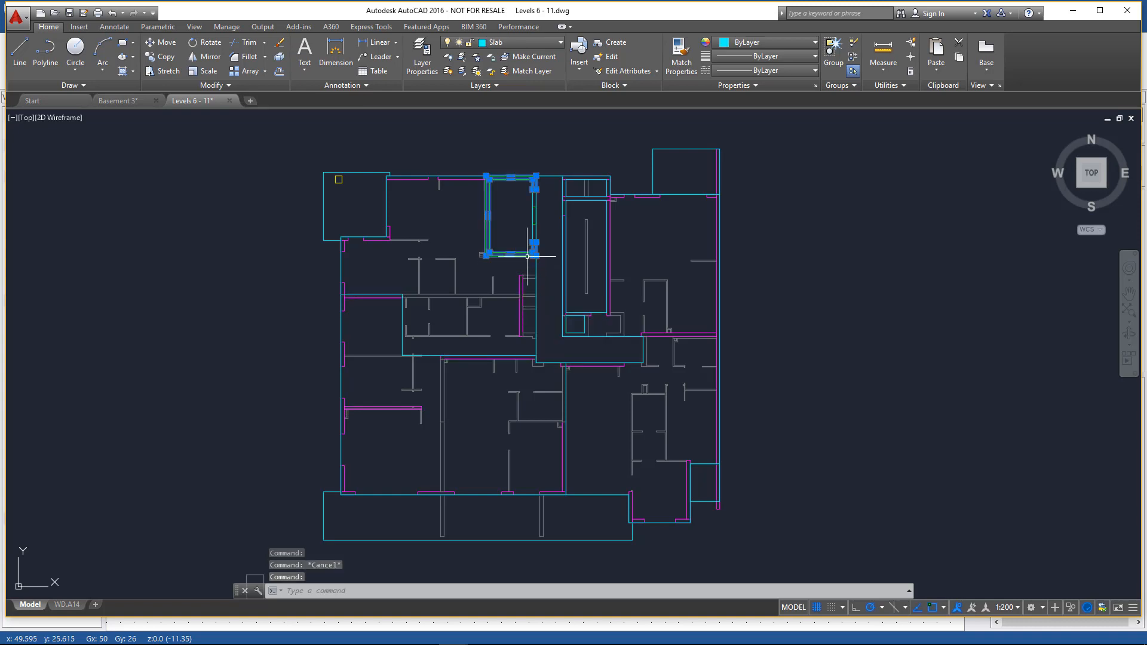
key(Escape)
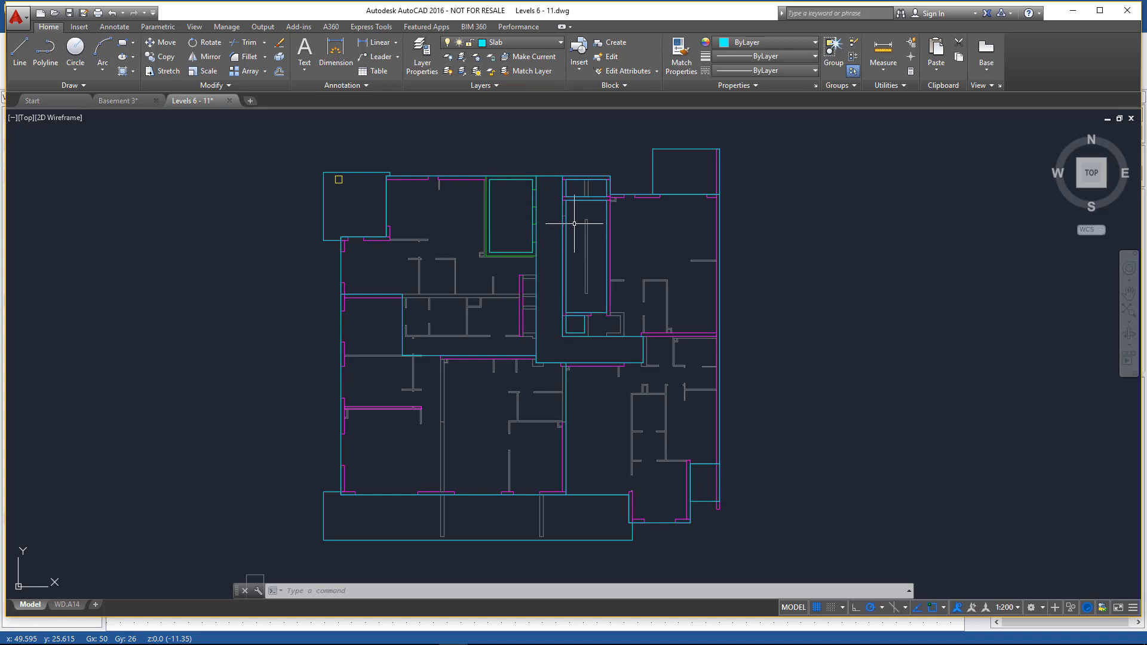
click(448, 259)
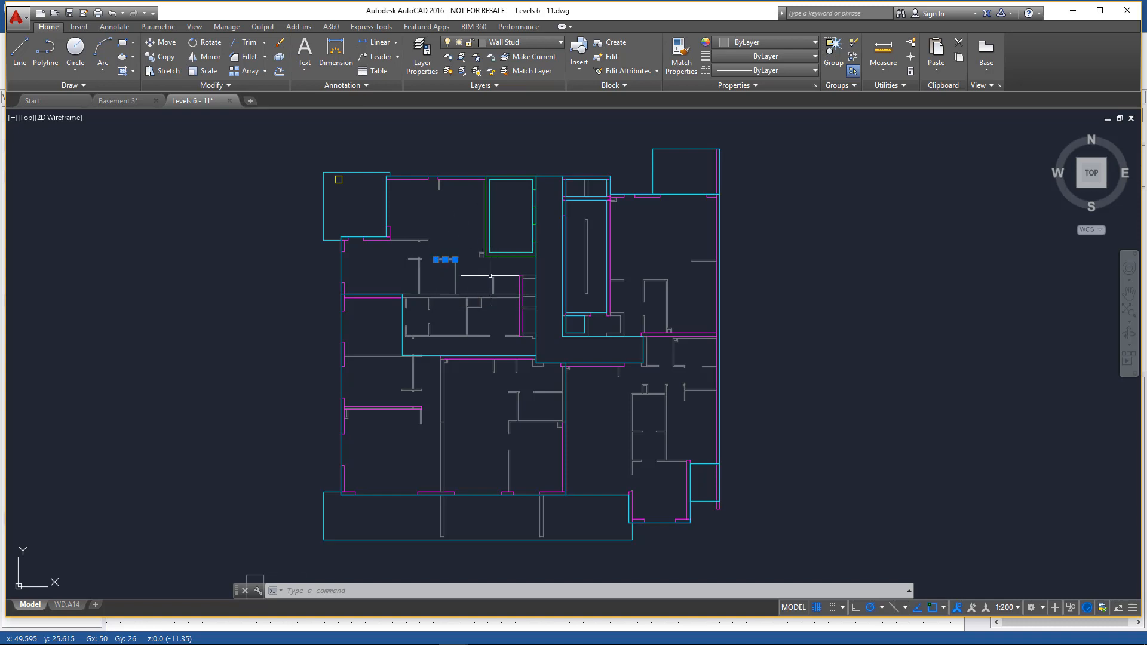
key(Escape)
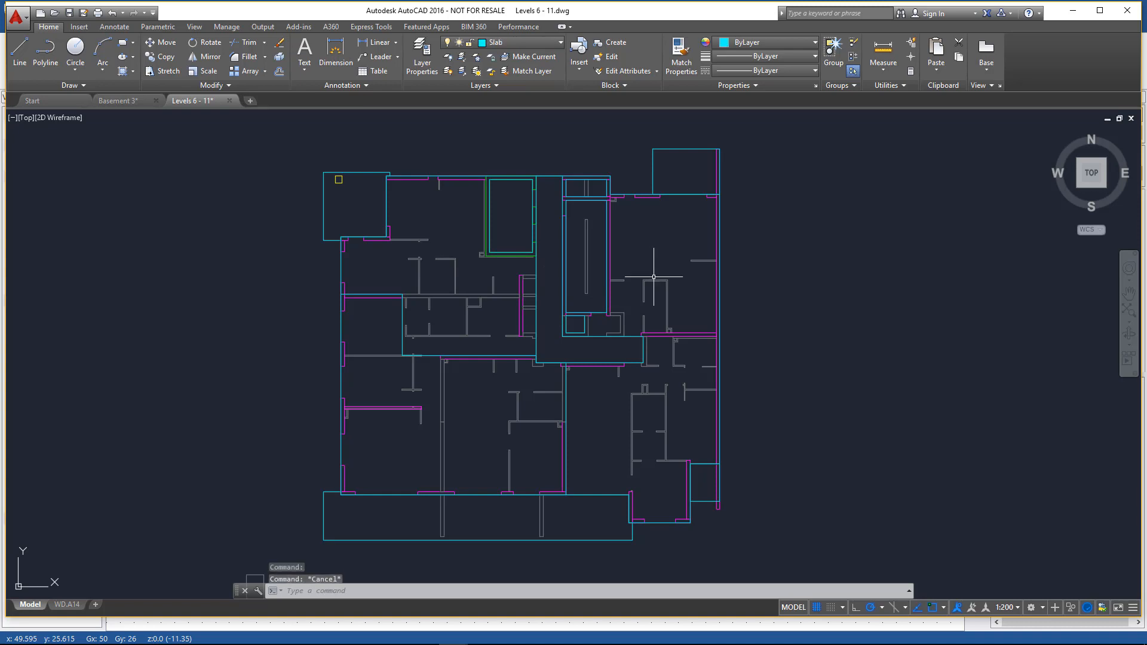
Inspect the main slab outline and the four projecting corner and south slab outlines on Levels 6 - 11, clearing the selections.
click(441, 175)
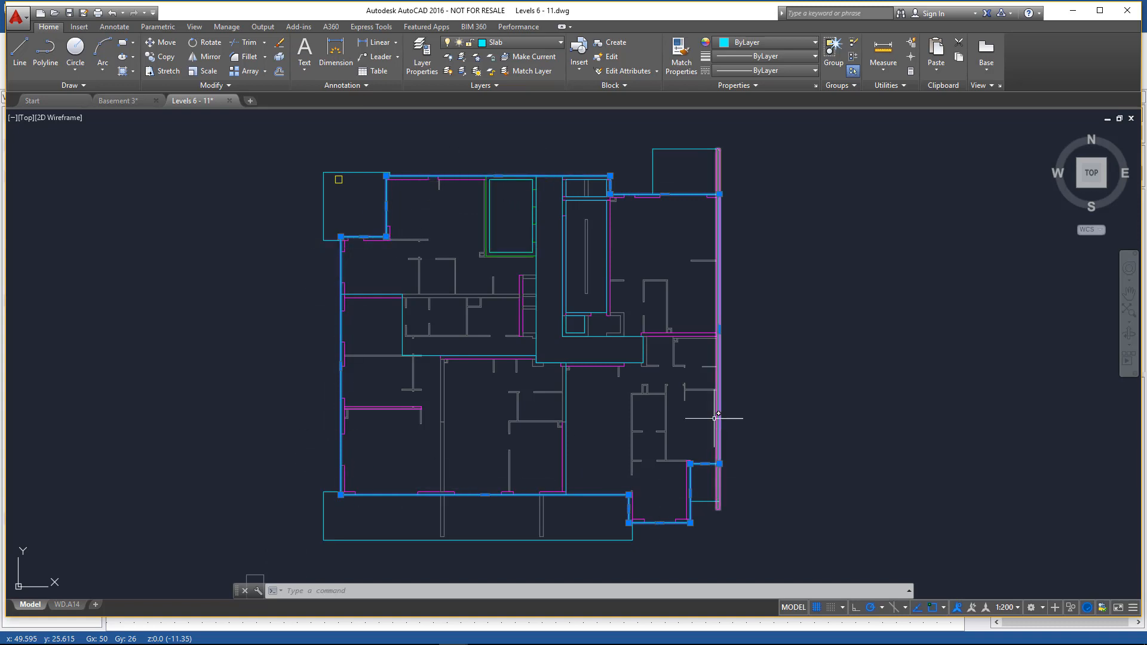
click(665, 148)
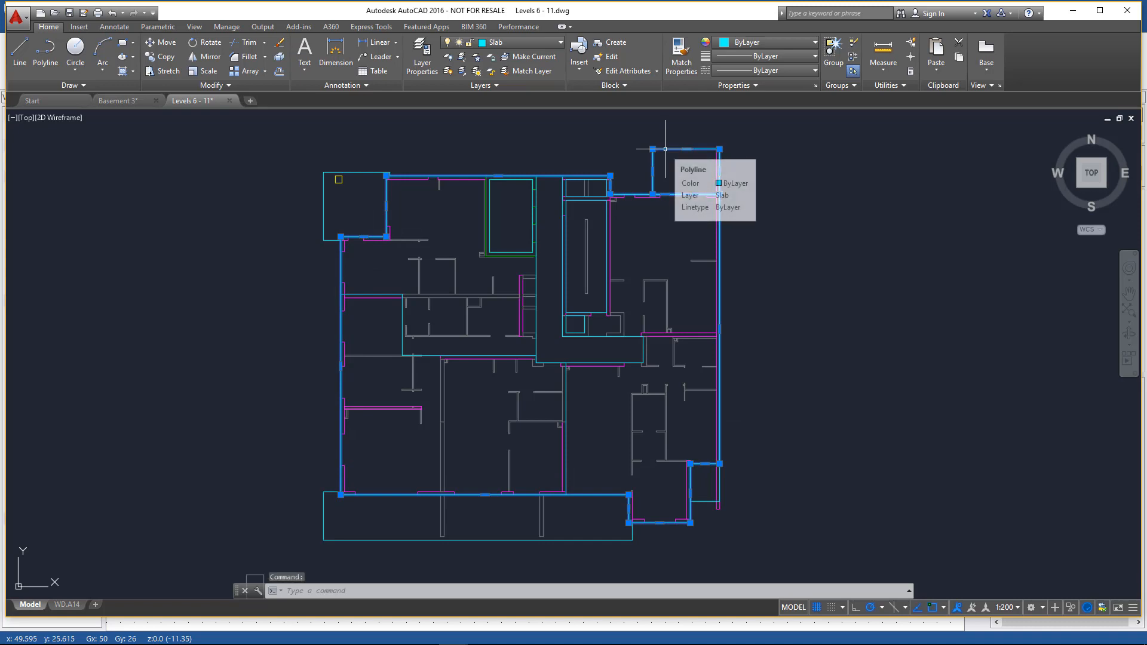
key(Escape)
click(665, 149)
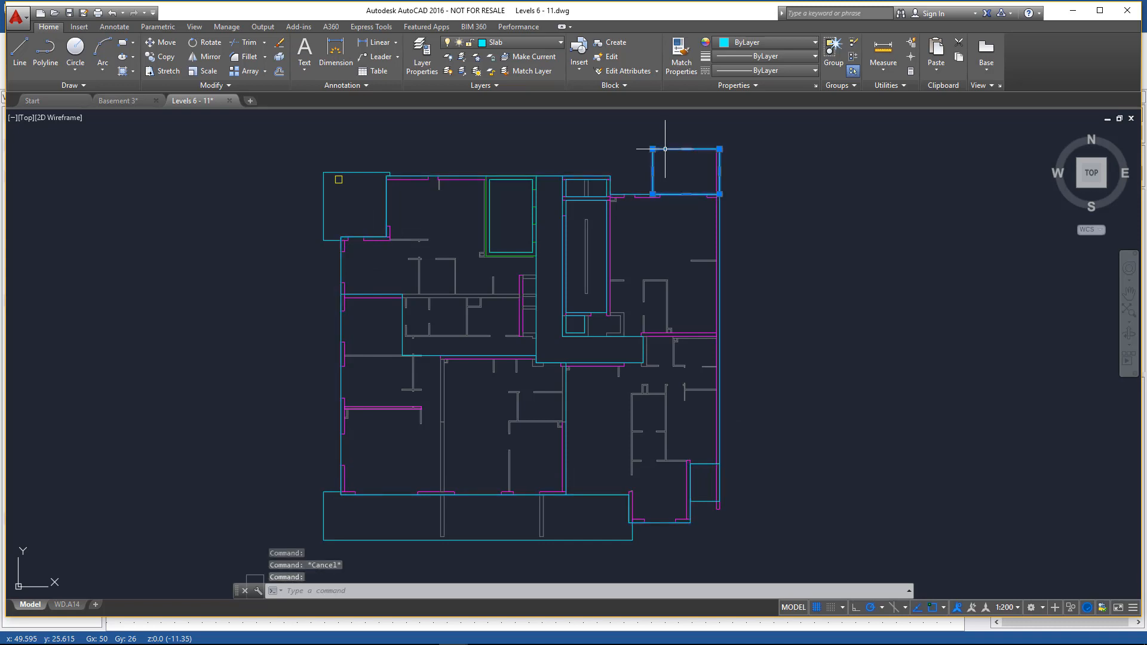
click(360, 173)
key(Escape)
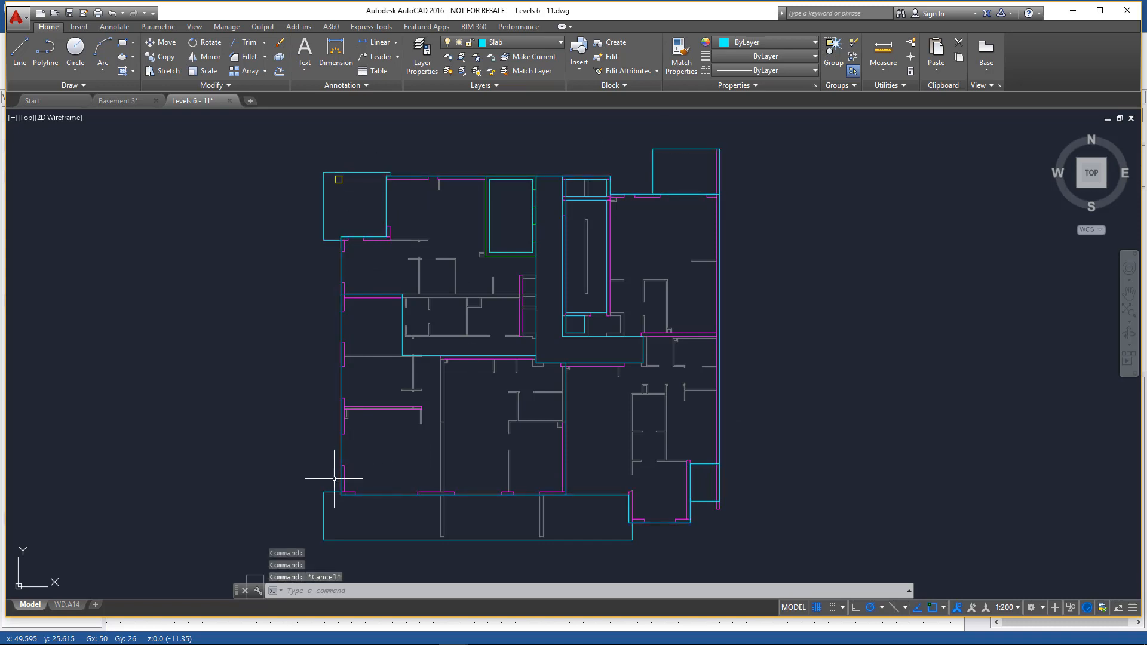
click(323, 495)
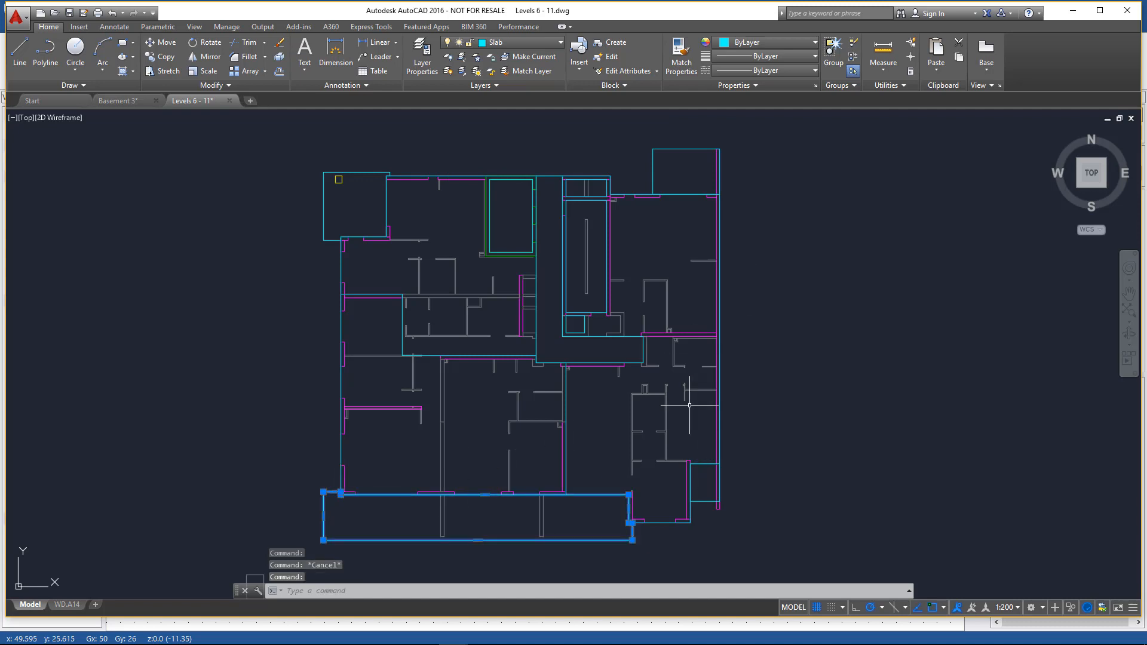
click(705, 502)
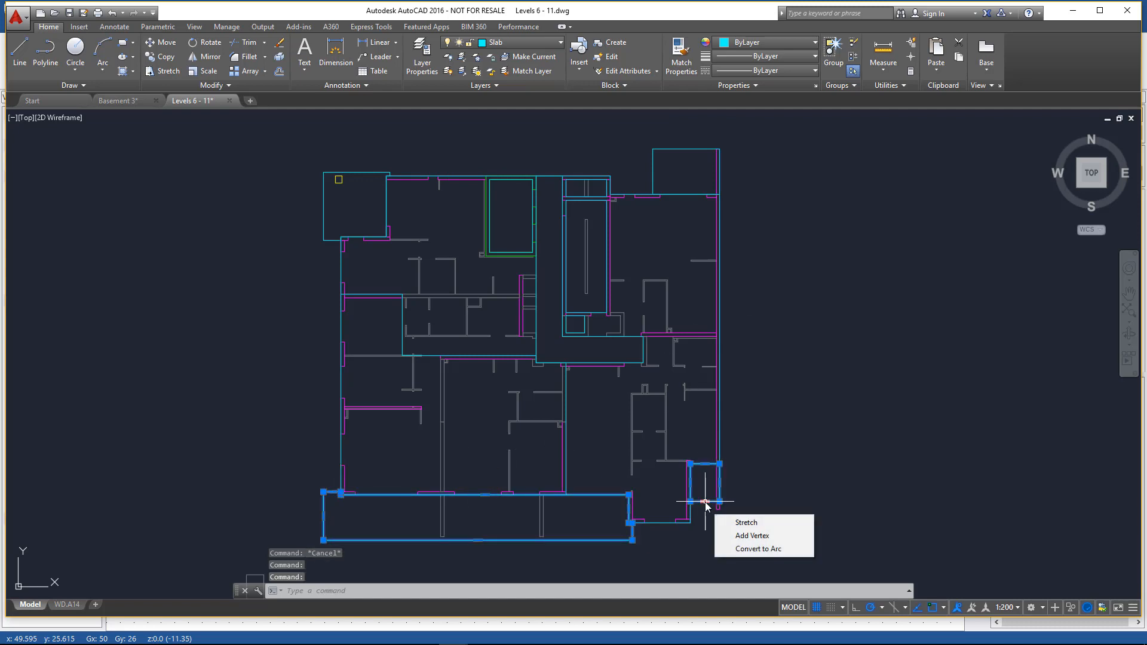
key(Escape)
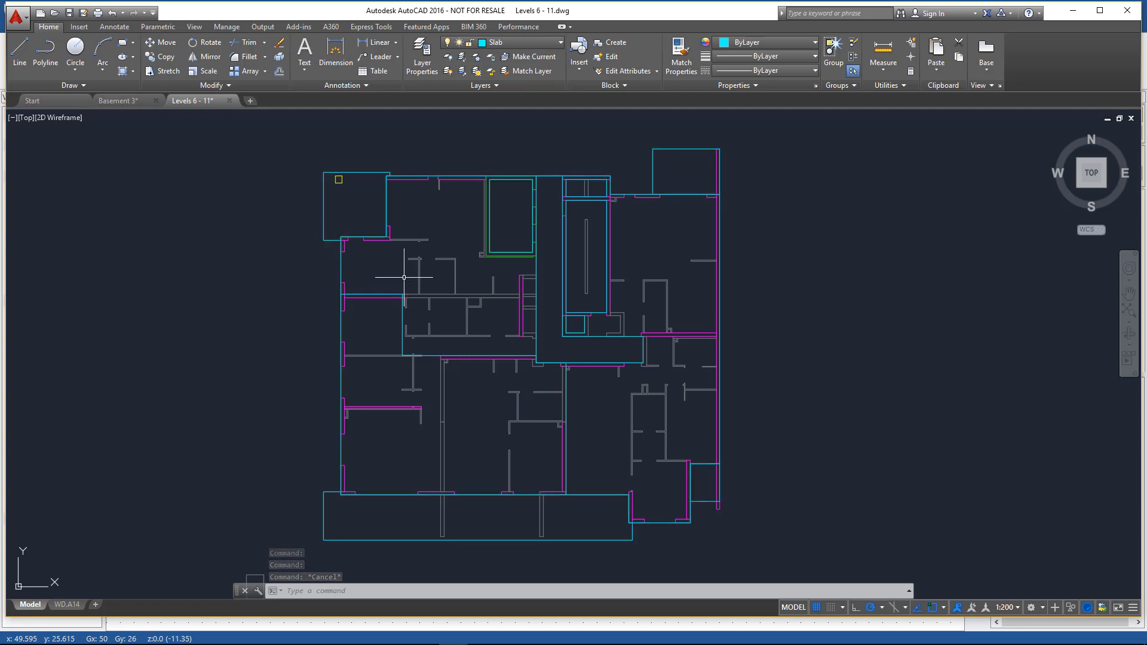
Switch to RCB and open the storey heights table to review the levels from the roof down to B4.
click(1071, 12)
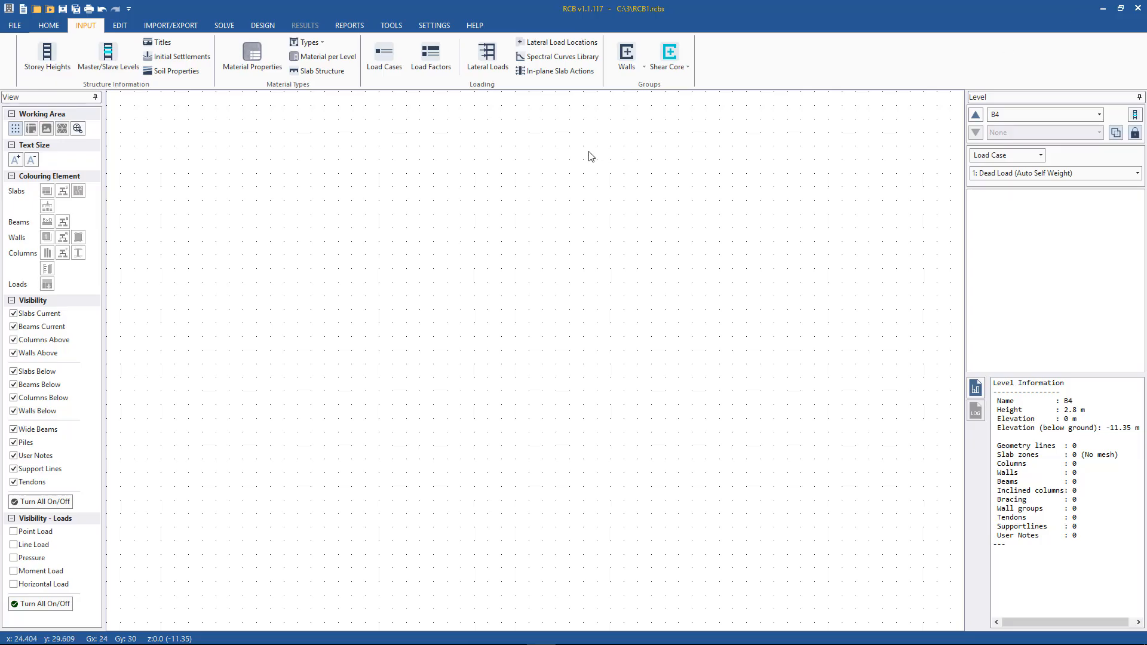
click(59, 59)
drag(636, 167, 616, 107)
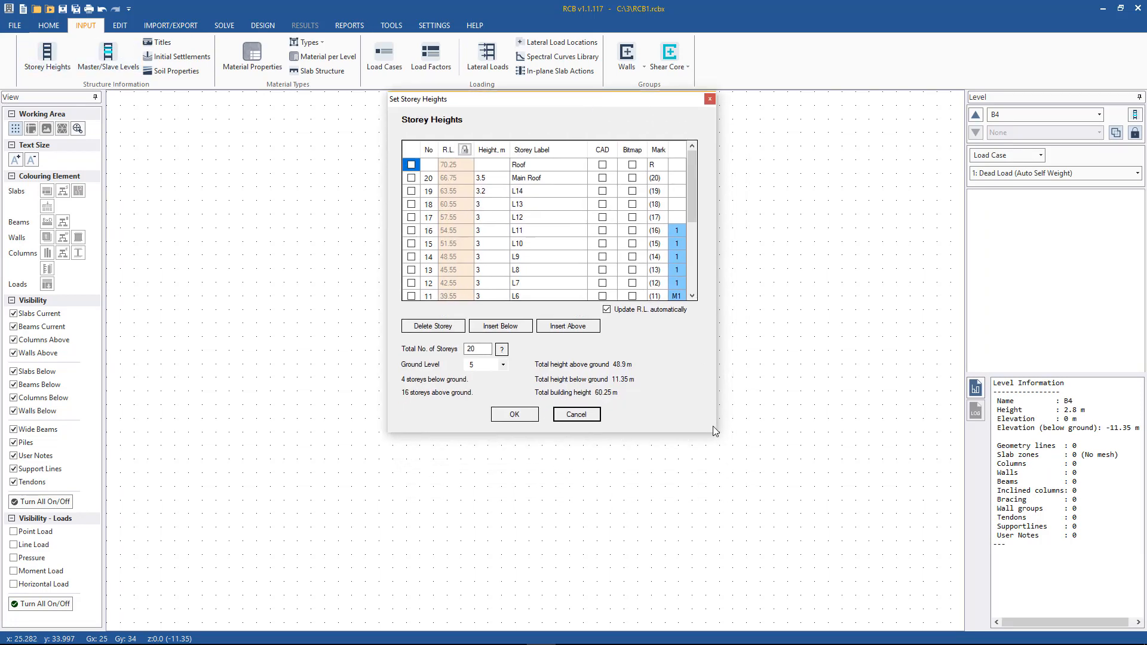
drag(694, 191, 704, 265)
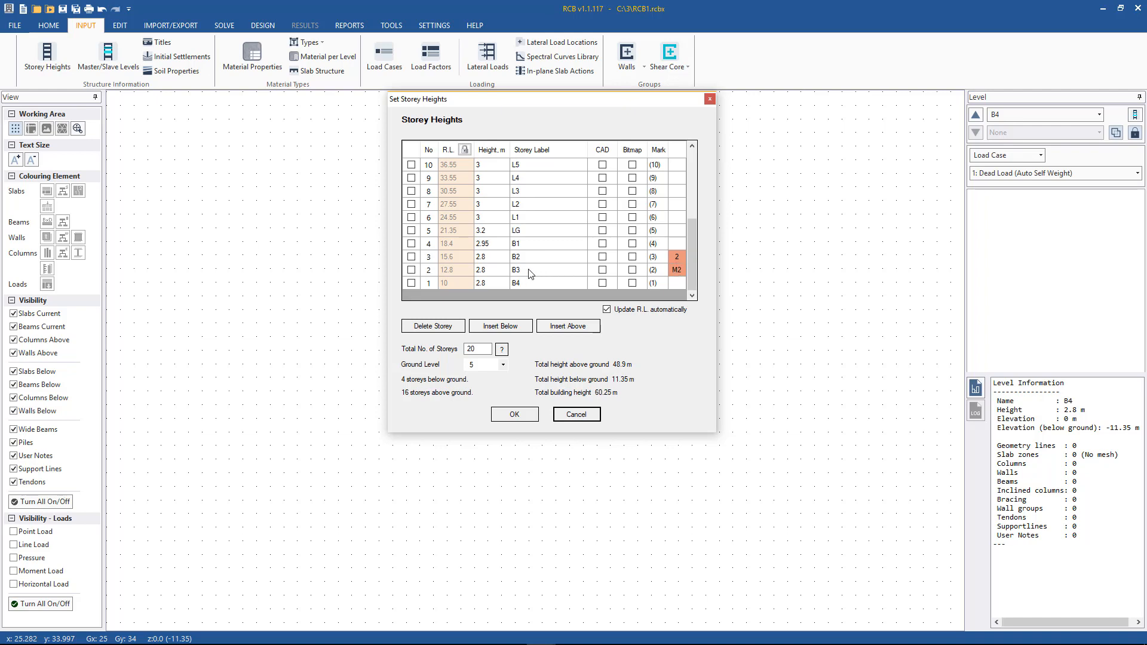
Examine the master/slave marks for levels L6 to L11 and B3 to B2 in the storey heights table, closing it without changes.
scroll(684, 245, up, 3)
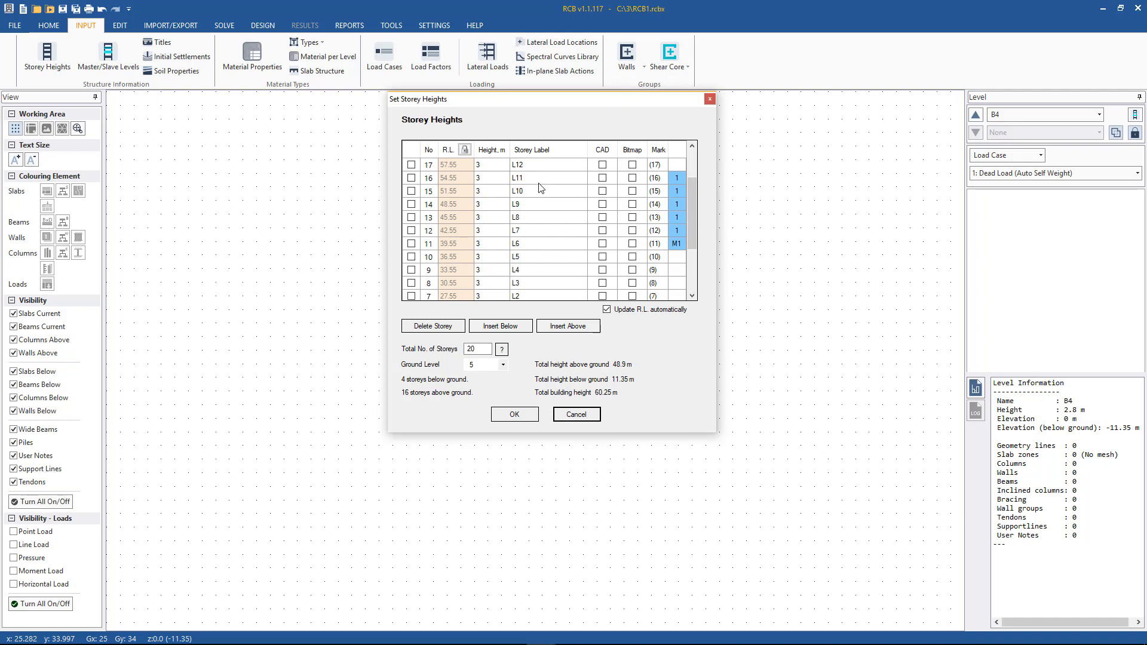
scroll(690, 196, down, 3)
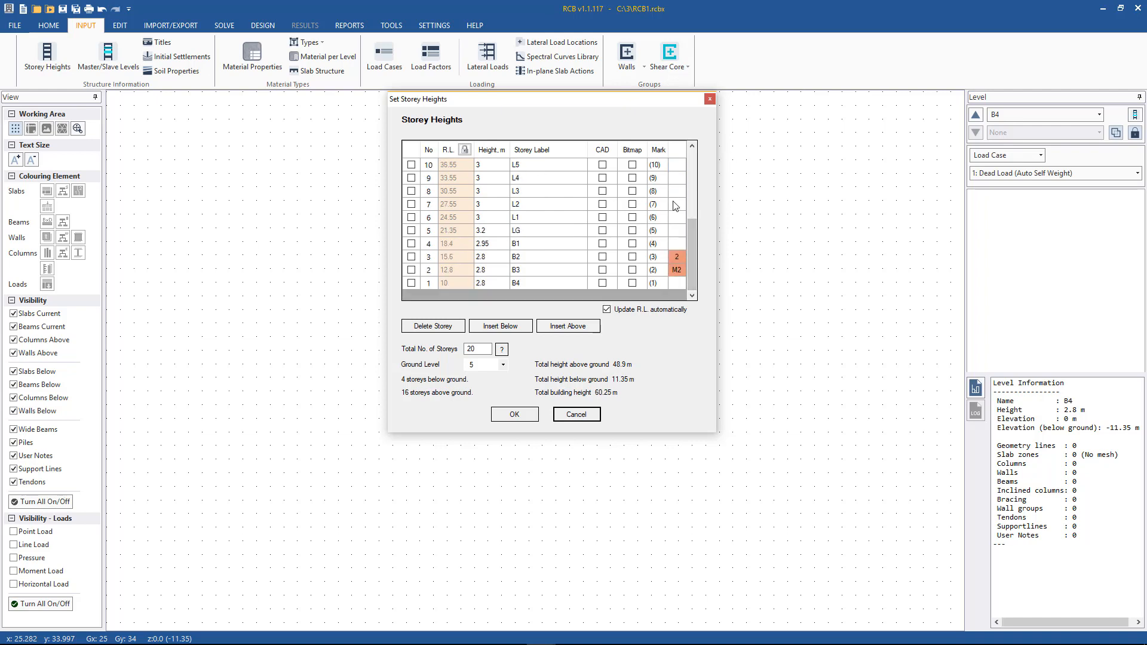
click(576, 414)
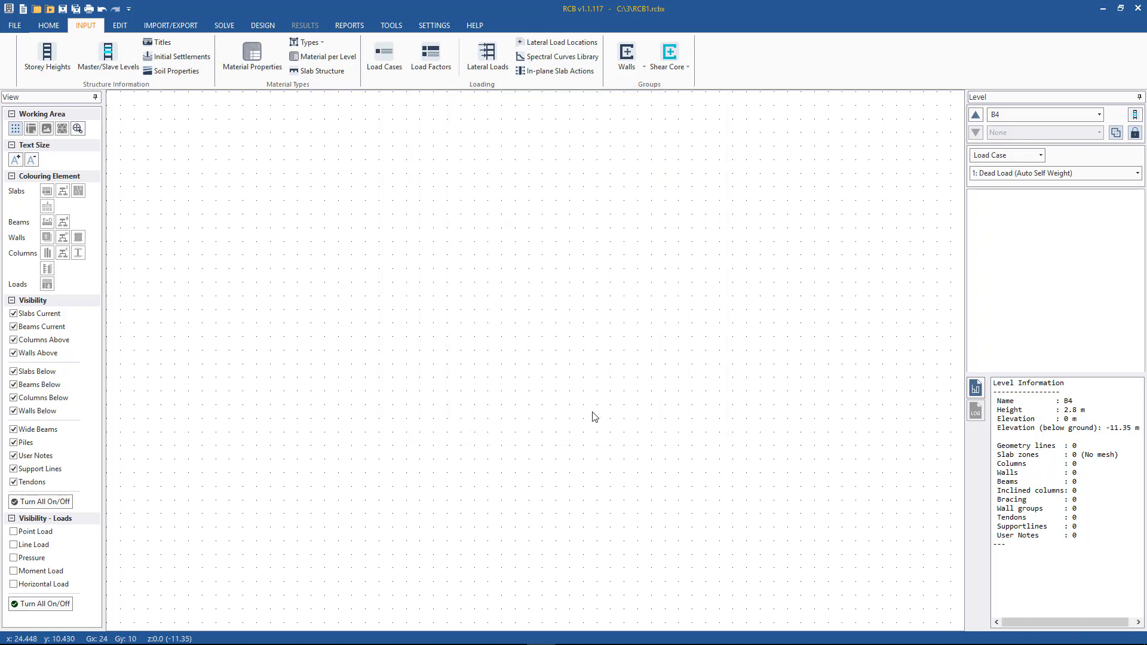
Choose B4 from the level list as the current working level.
click(1035, 120)
click(1035, 120)
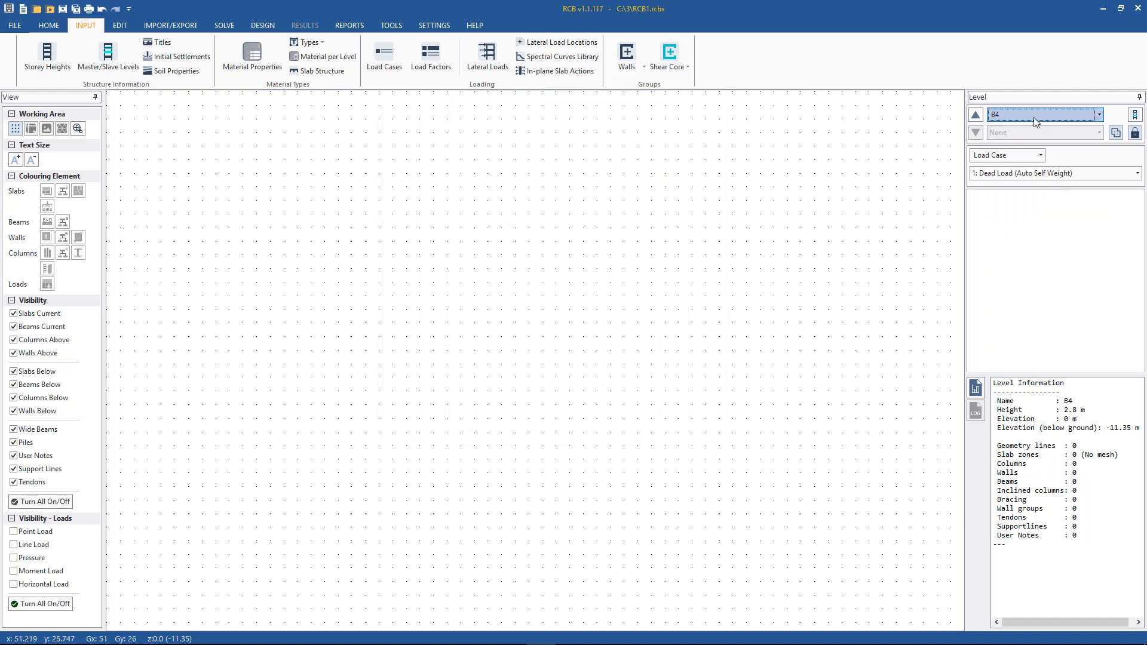
click(1036, 119)
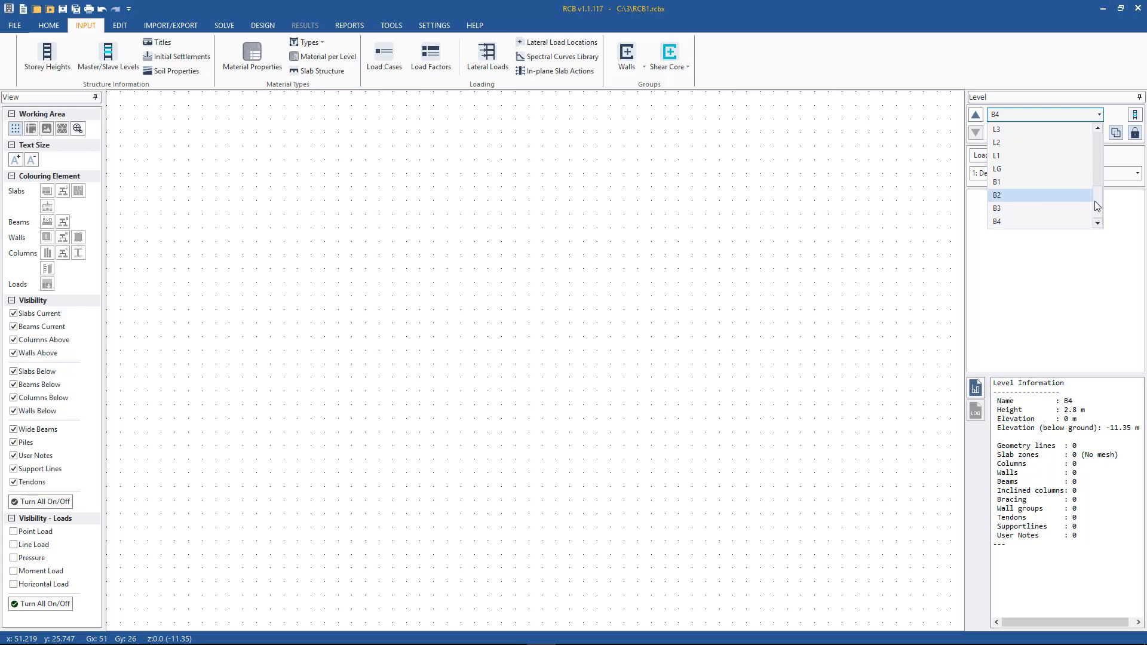
mouse_move(1097, 206)
mouse_down()
mouse_move(1098, 143)
mouse_move(1088, 225)
mouse_up()
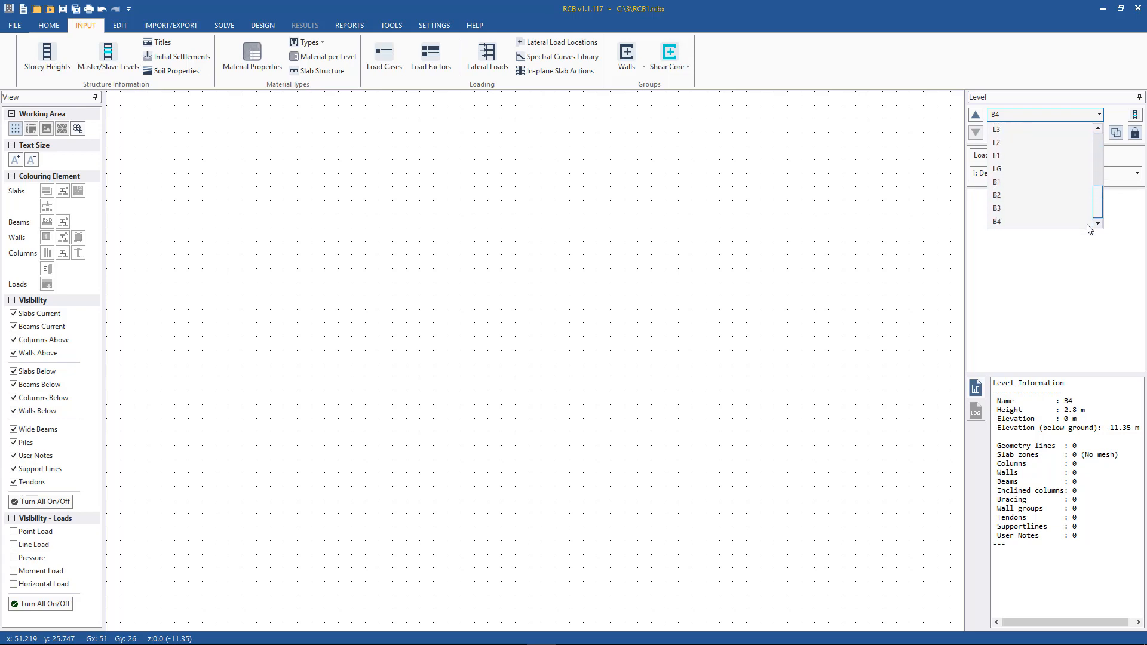
click(1030, 228)
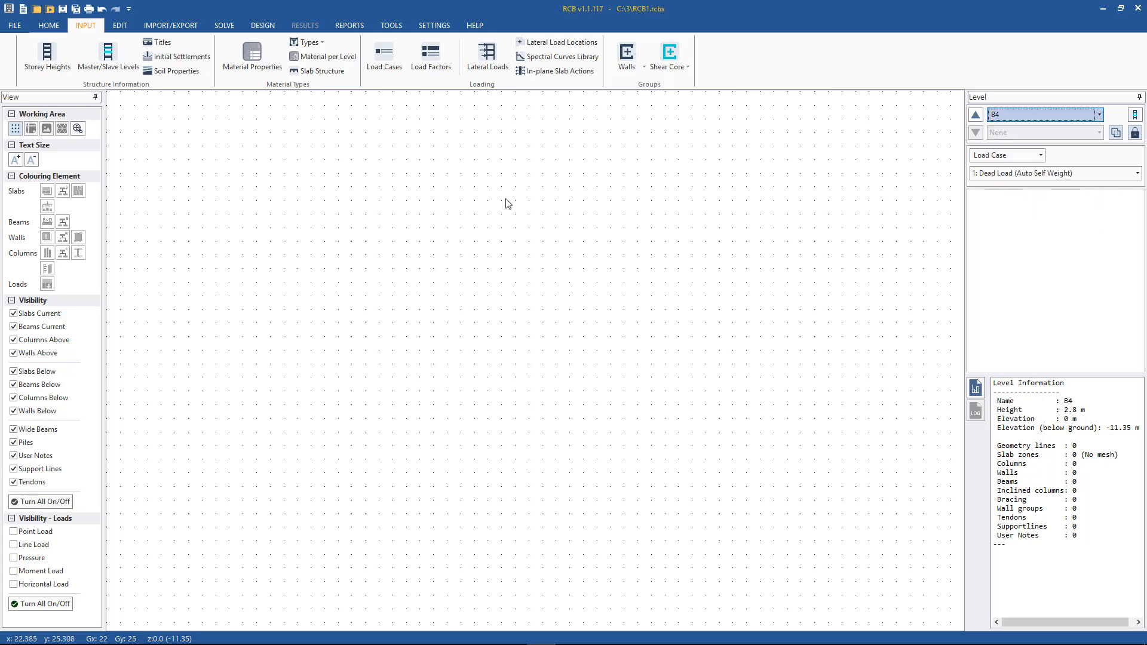
Load Basement 3.dwg from the CAD folder as the CAD background for level B4.
click(49, 26)
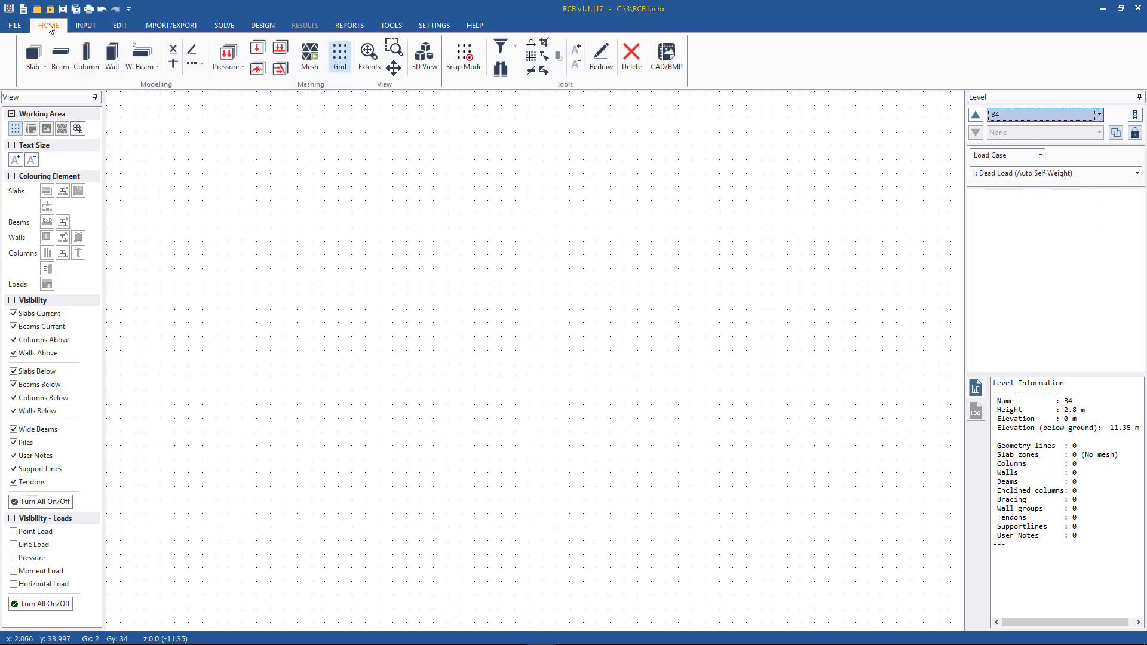
click(664, 57)
click(717, 70)
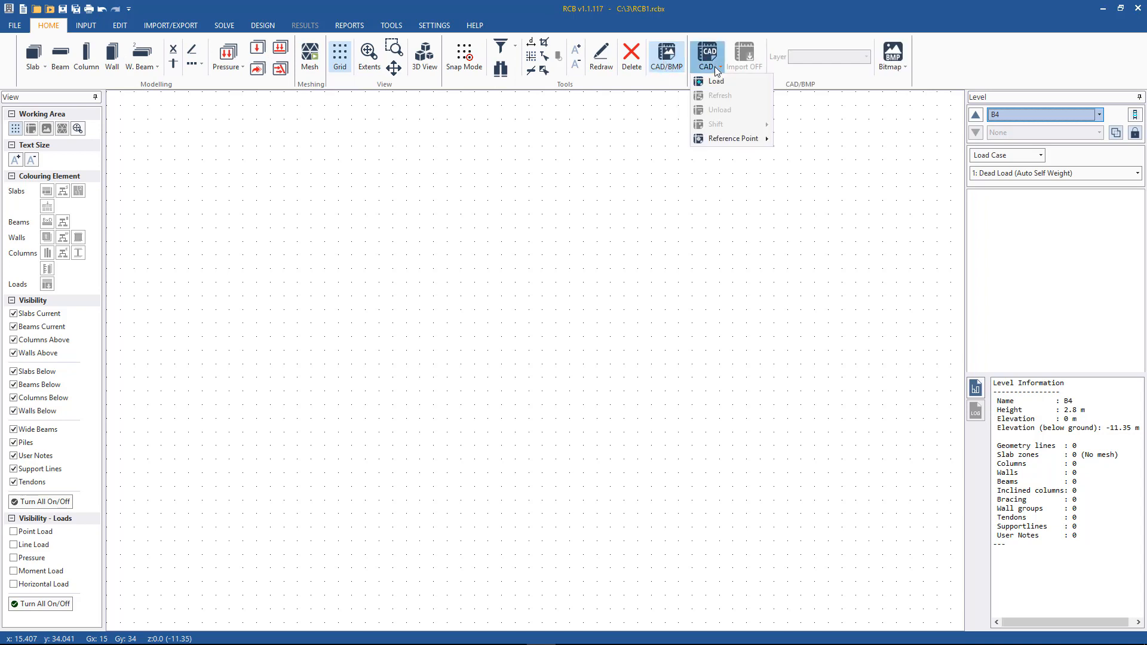
click(713, 80)
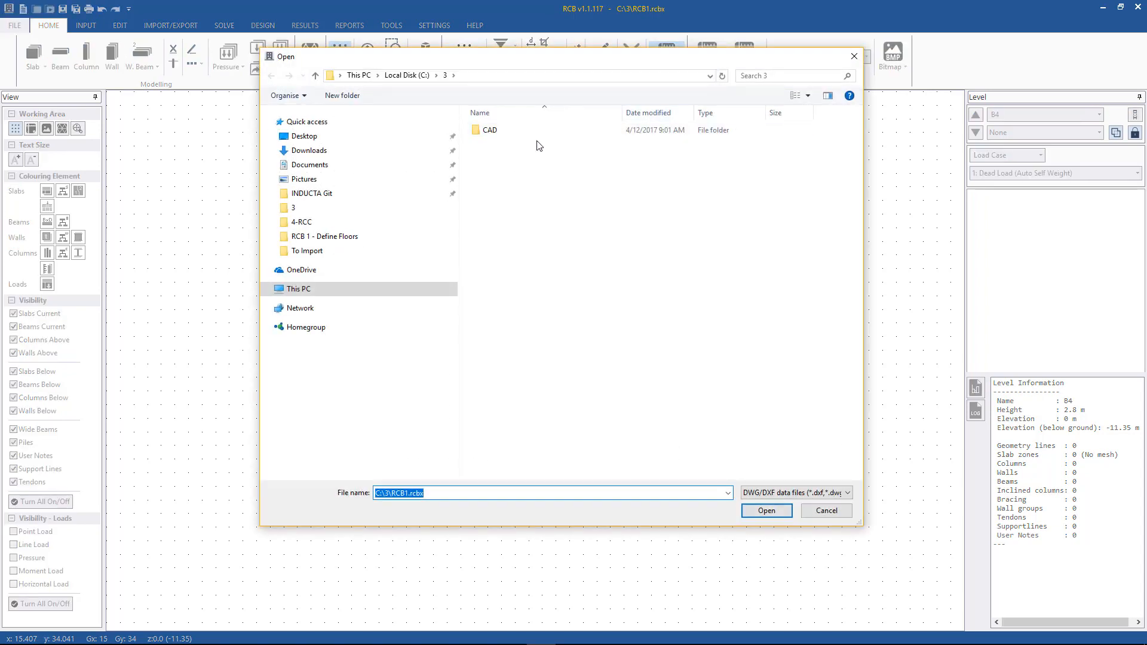
click(508, 135)
double_click(508, 135)
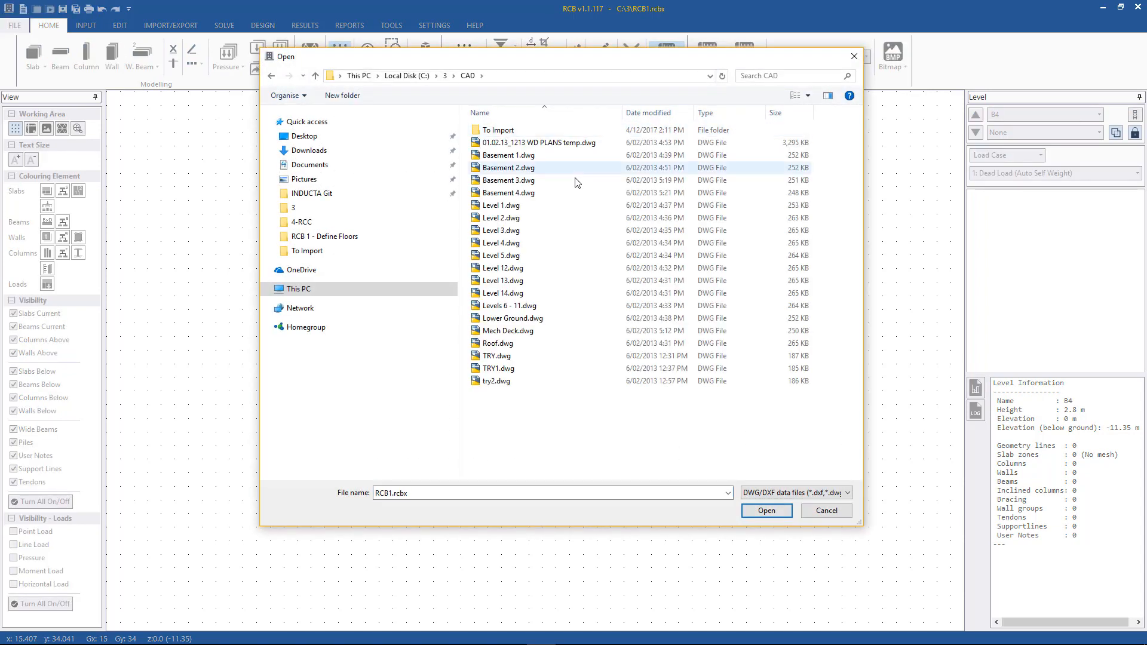
double_click(518, 194)
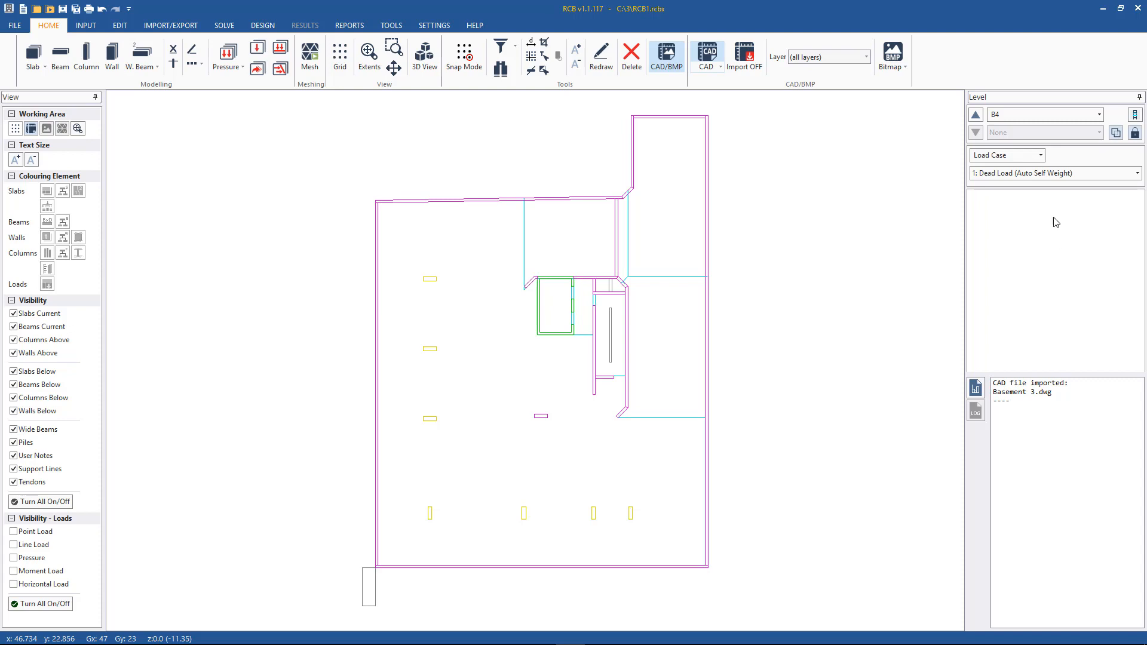
Isolate the Column layer, turn CAD import on, and import all of its outlines as columns on B4.
click(821, 57)
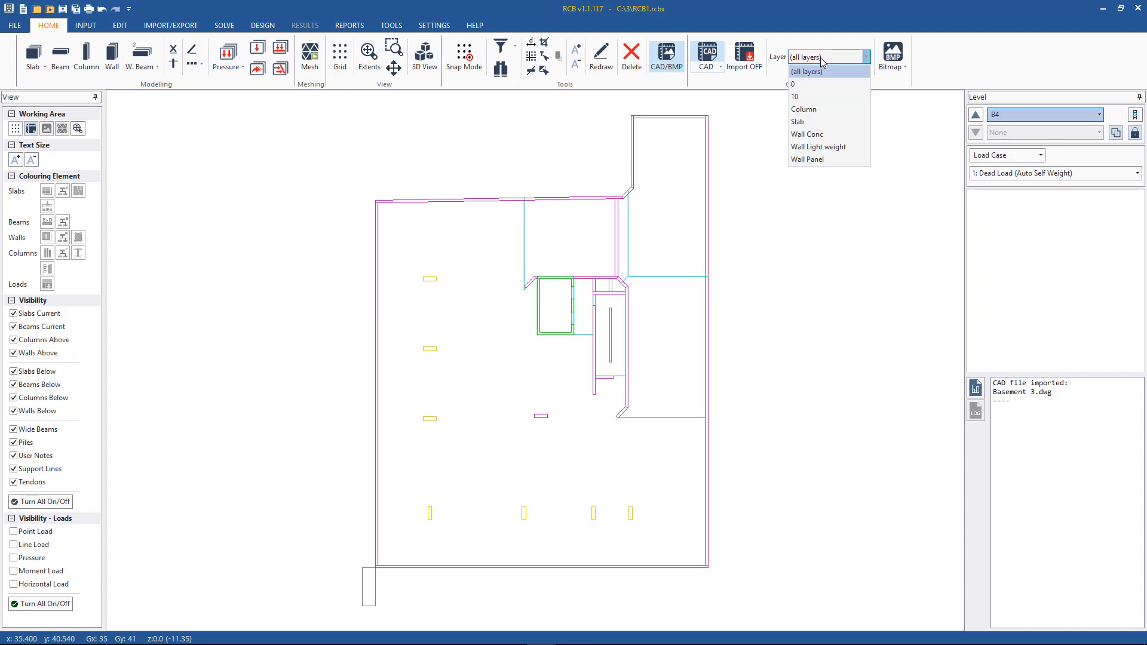
click(812, 113)
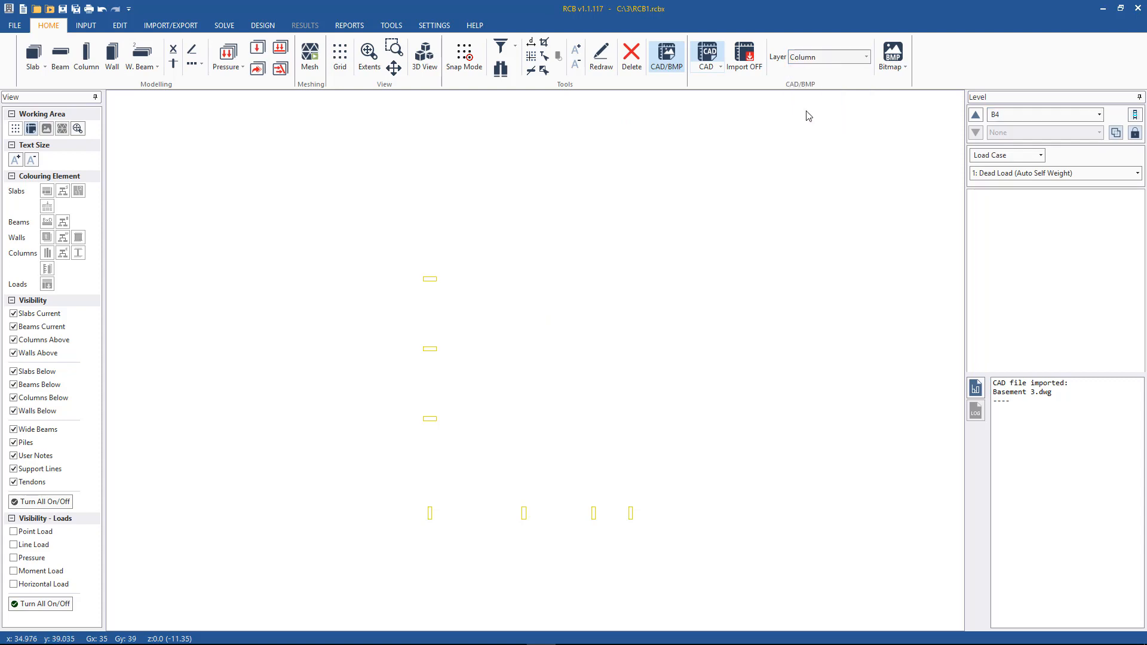
click(749, 59)
drag(696, 568, 353, 261)
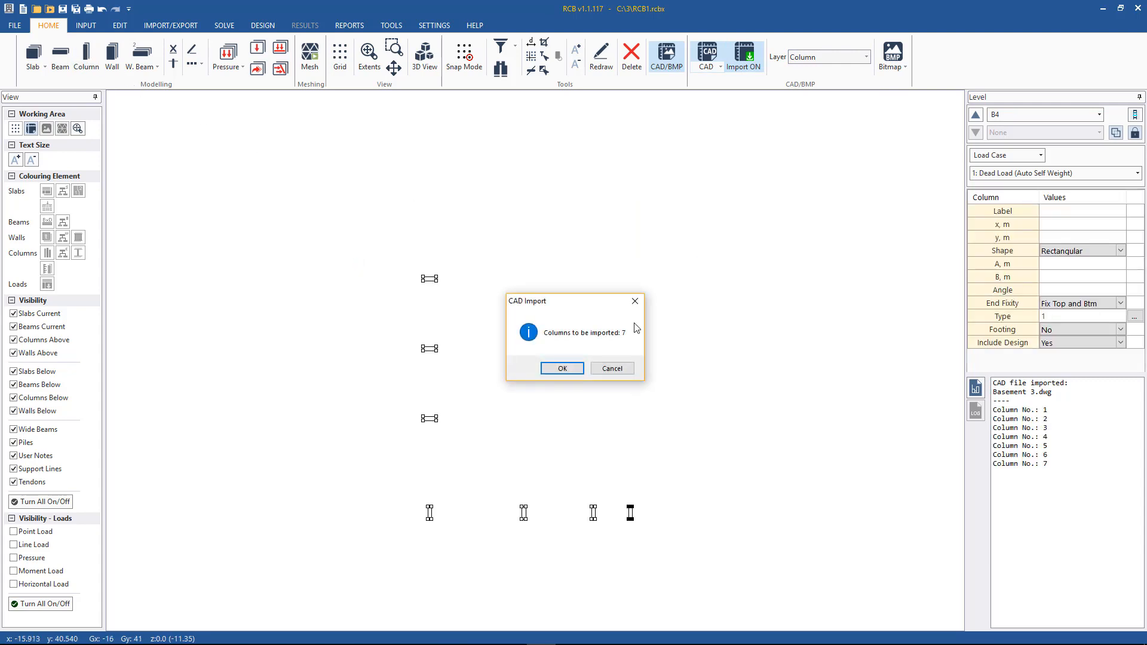
click(568, 370)
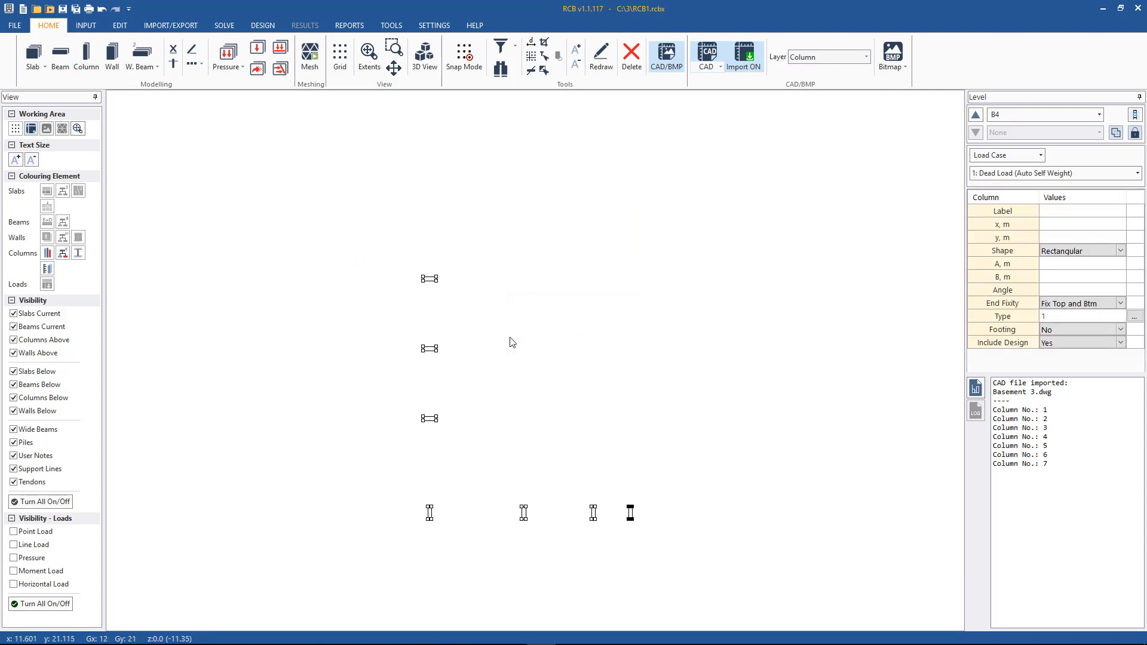
Isolate the Wall Conc layer and import all of its core outlines as walls on B4.
click(800, 60)
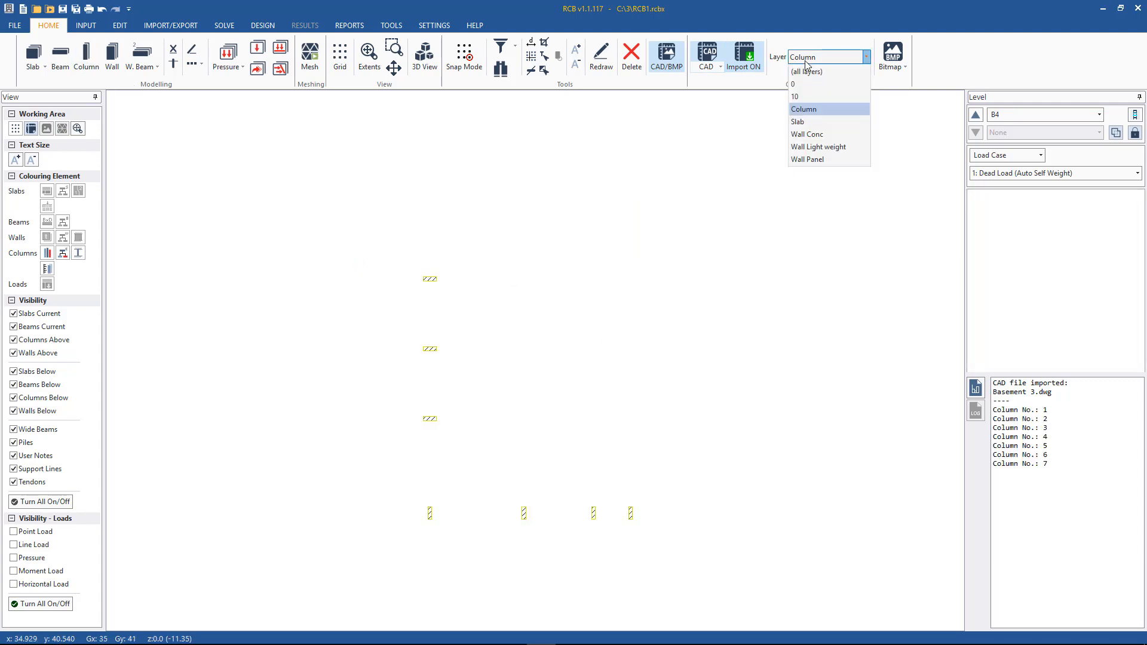
click(820, 135)
drag(689, 401, 514, 242)
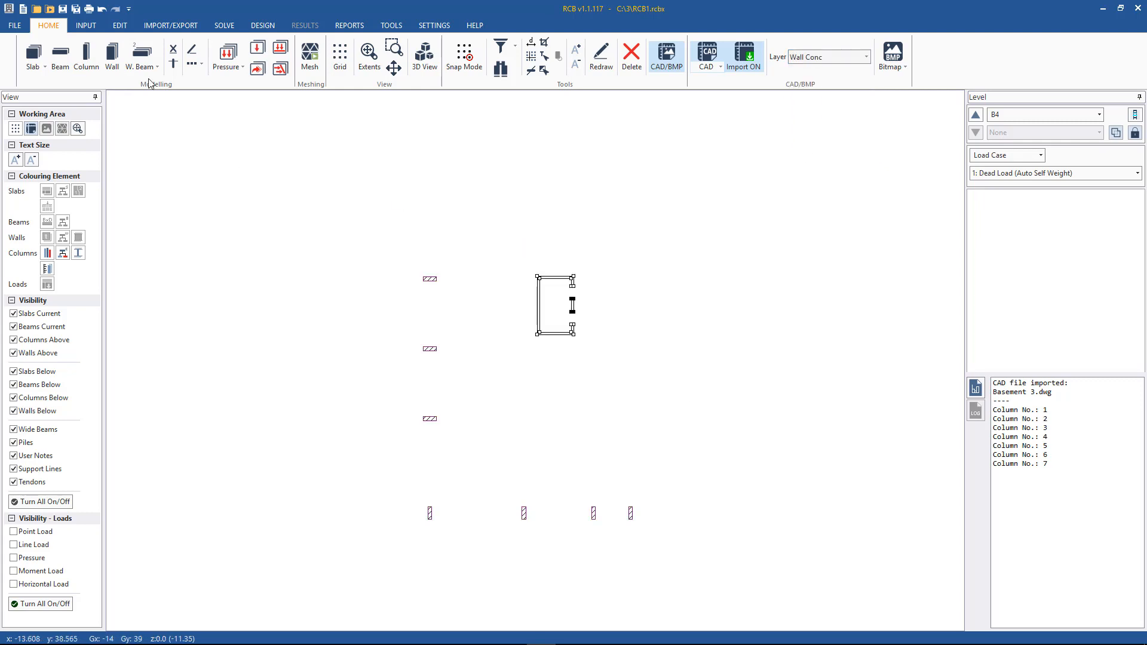
click(112, 57)
click(554, 365)
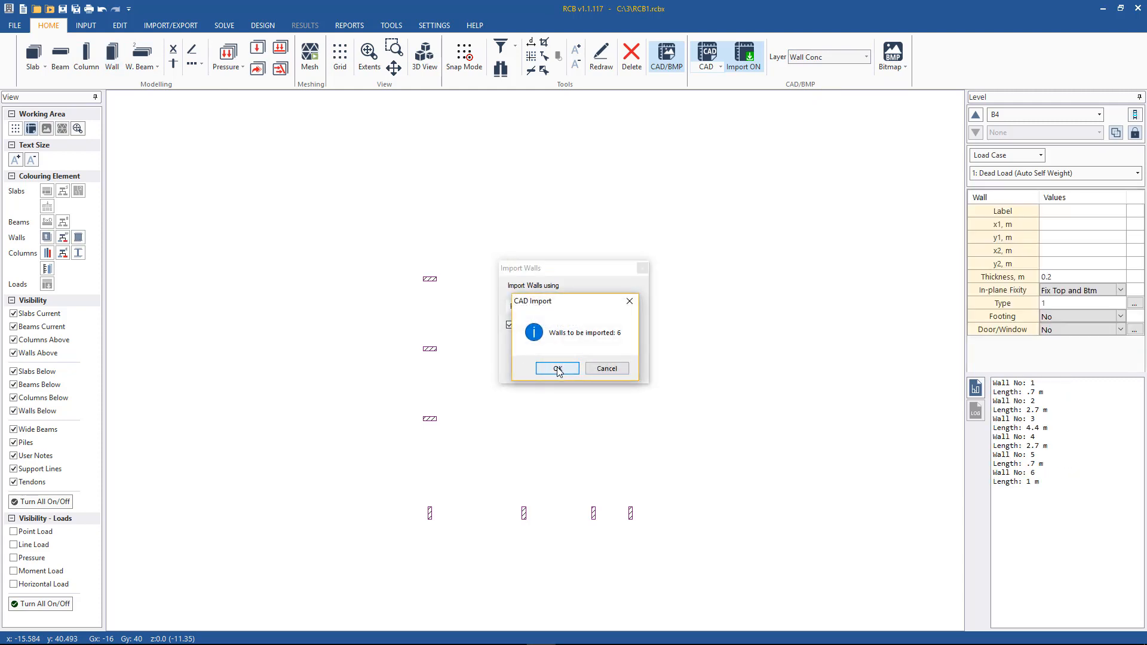
click(558, 369)
Isolate the Wall Panel layer and import all of its perimeter and internal outlines as walls on B4.
click(807, 59)
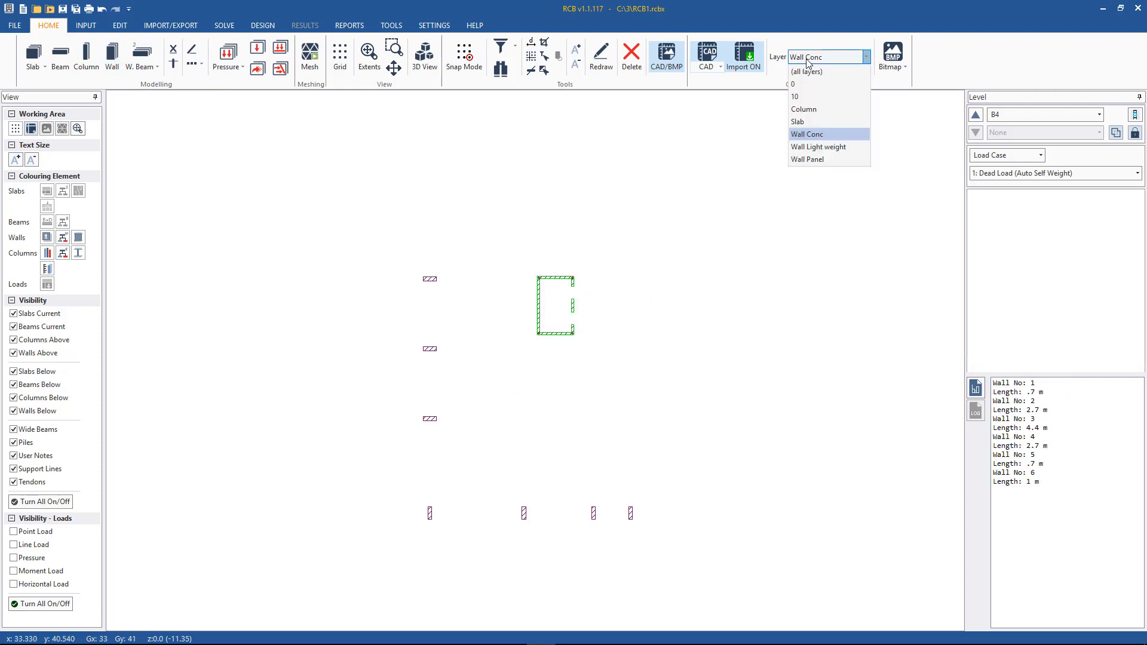
click(813, 159)
drag(803, 609, 301, 106)
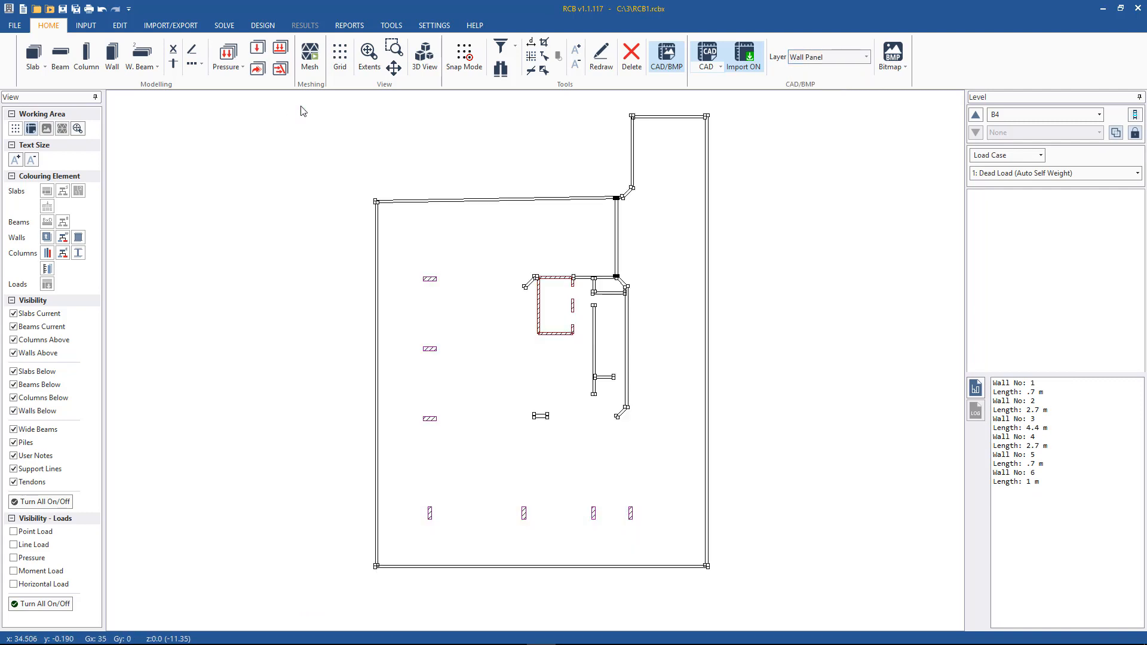
click(112, 57)
click(545, 362)
click(550, 367)
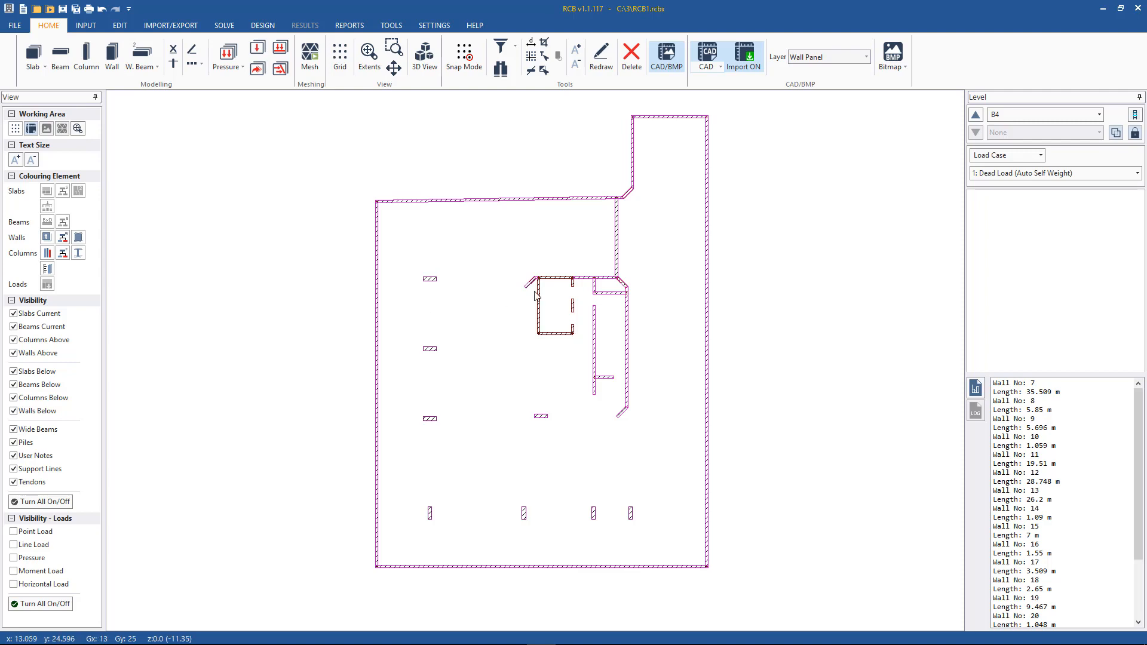
End CAD import mode with all layers restored, and hide the CAD background drawing.
click(750, 58)
click(813, 58)
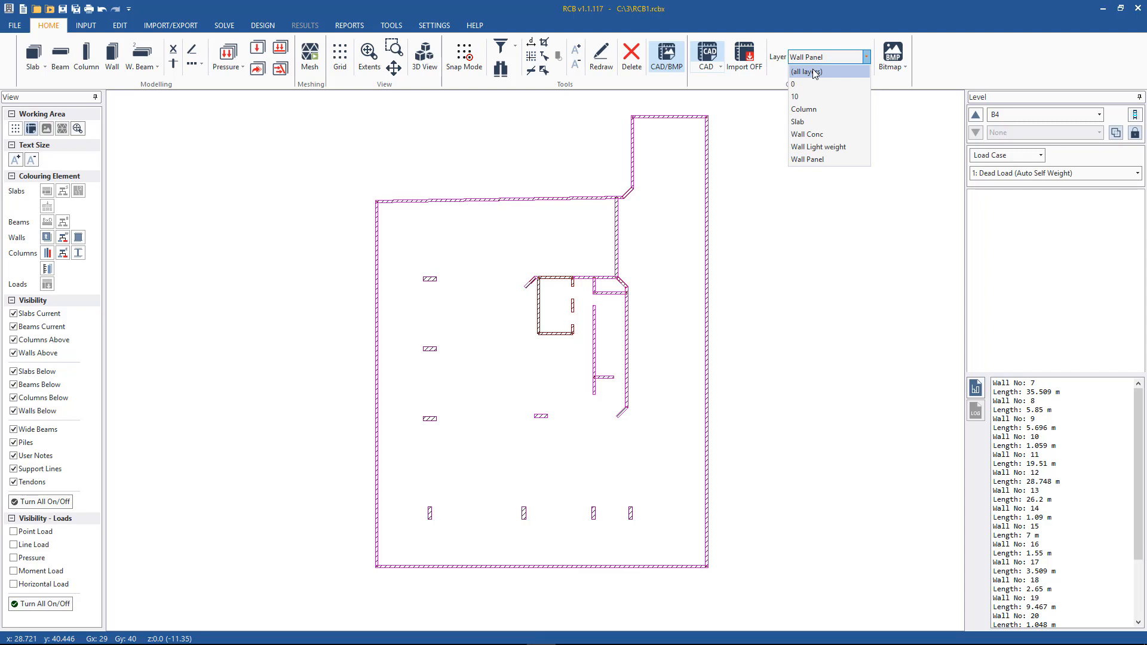
click(813, 73)
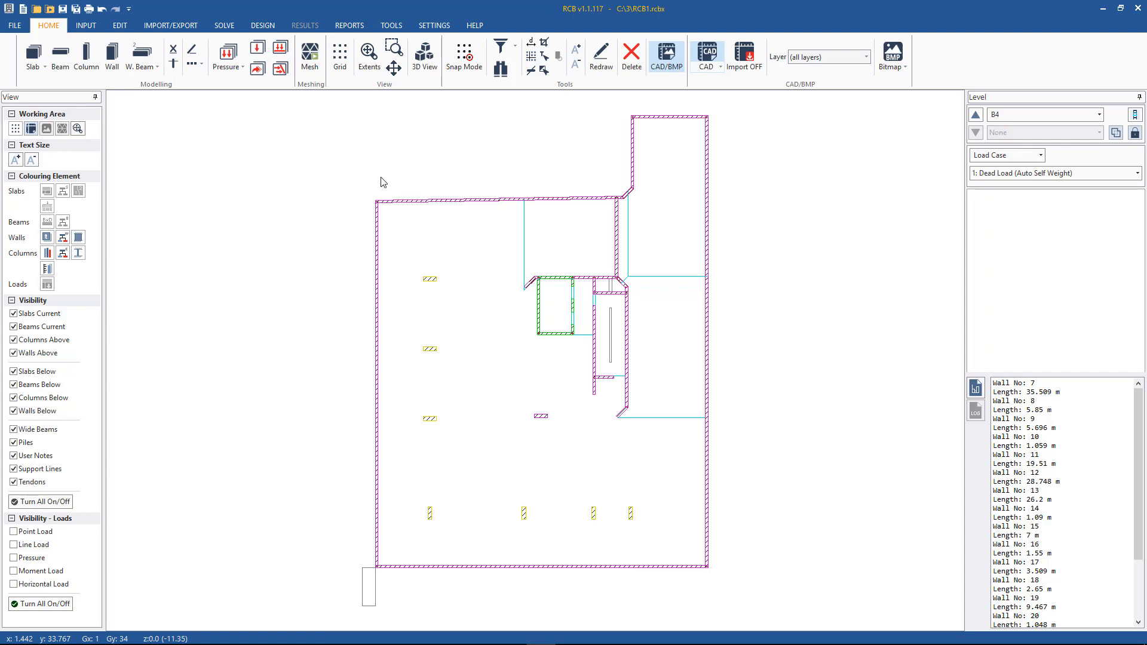
click(709, 53)
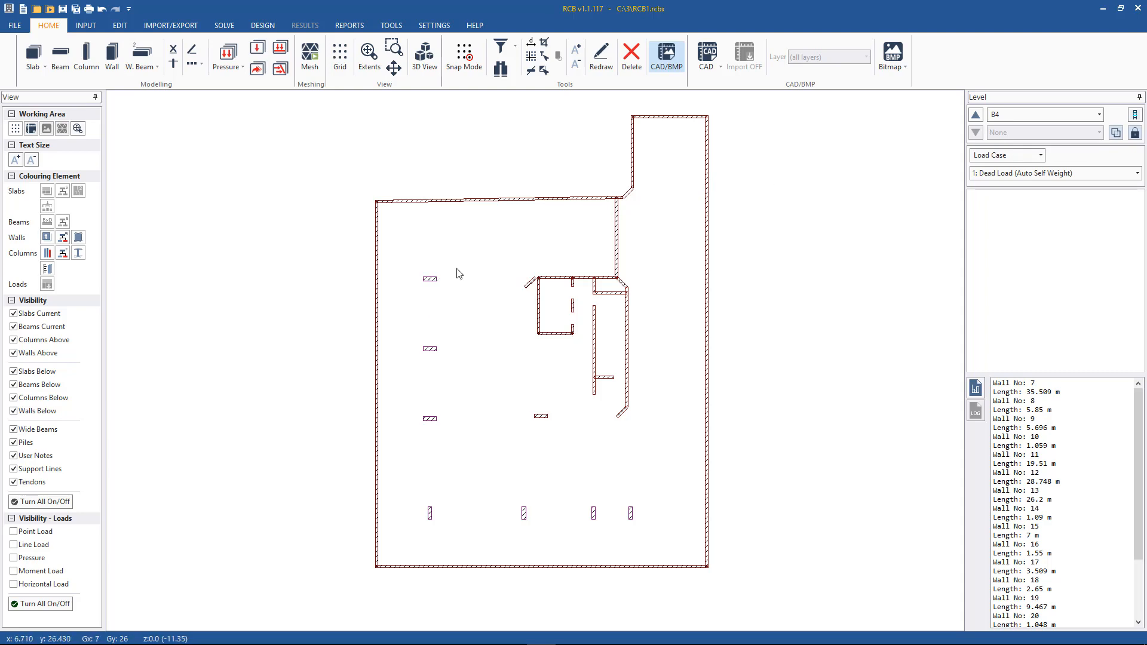
Inspect the northwest imported column and several northern walls, including the long sloping perimeter wall, clearing the selection.
click(433, 279)
click(514, 199)
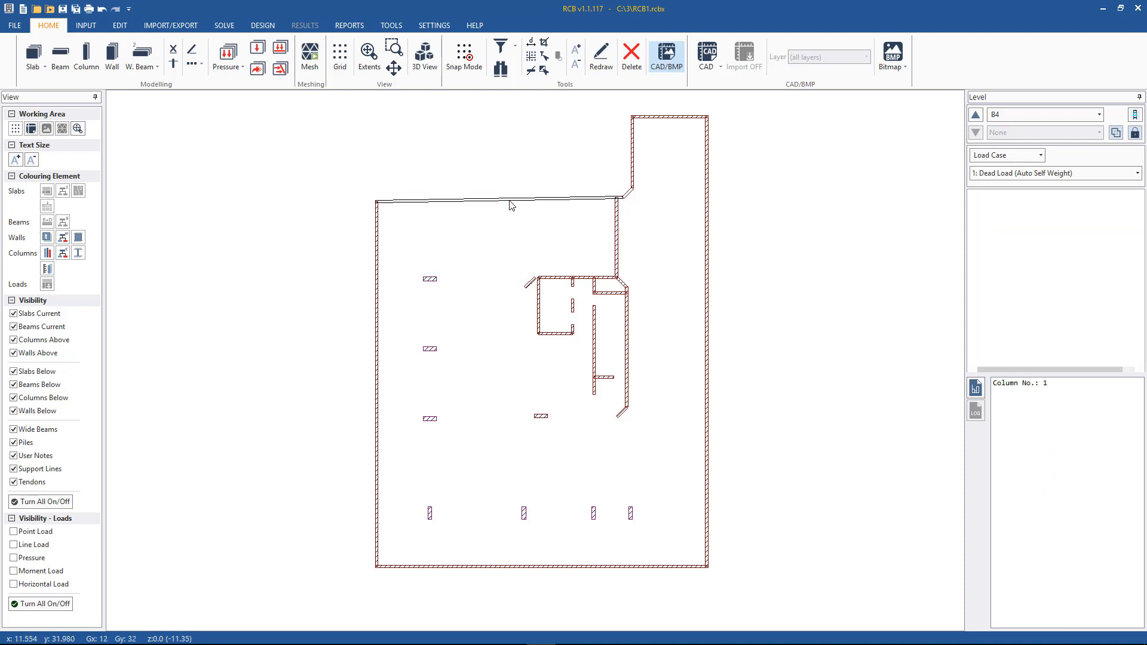
click(617, 214)
click(545, 167)
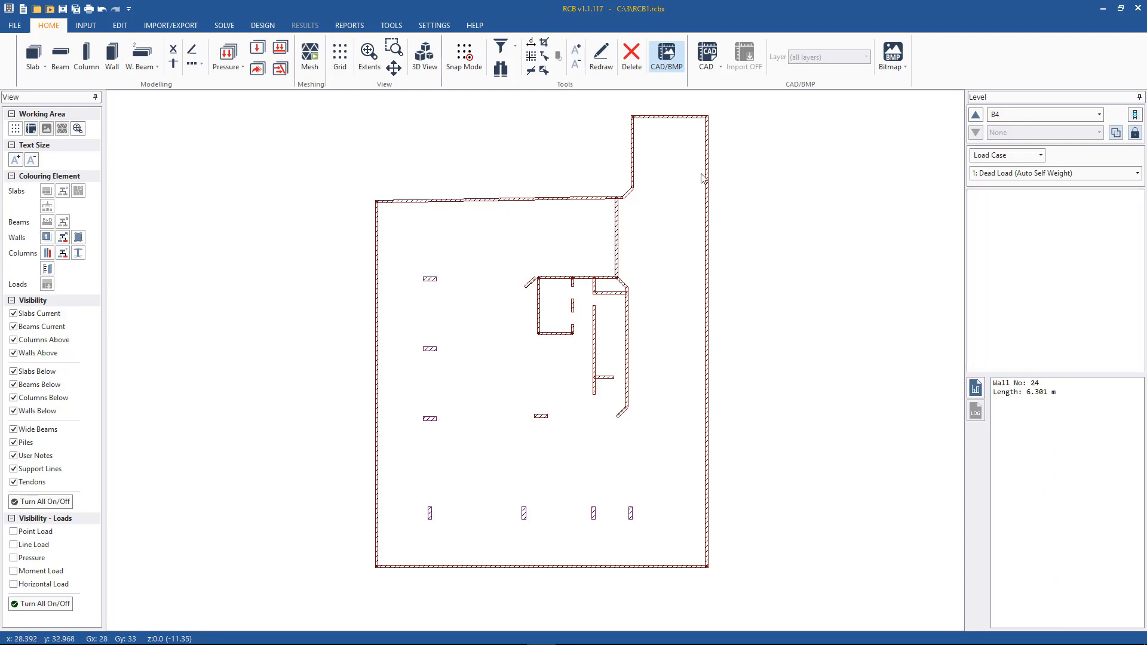
click(627, 190)
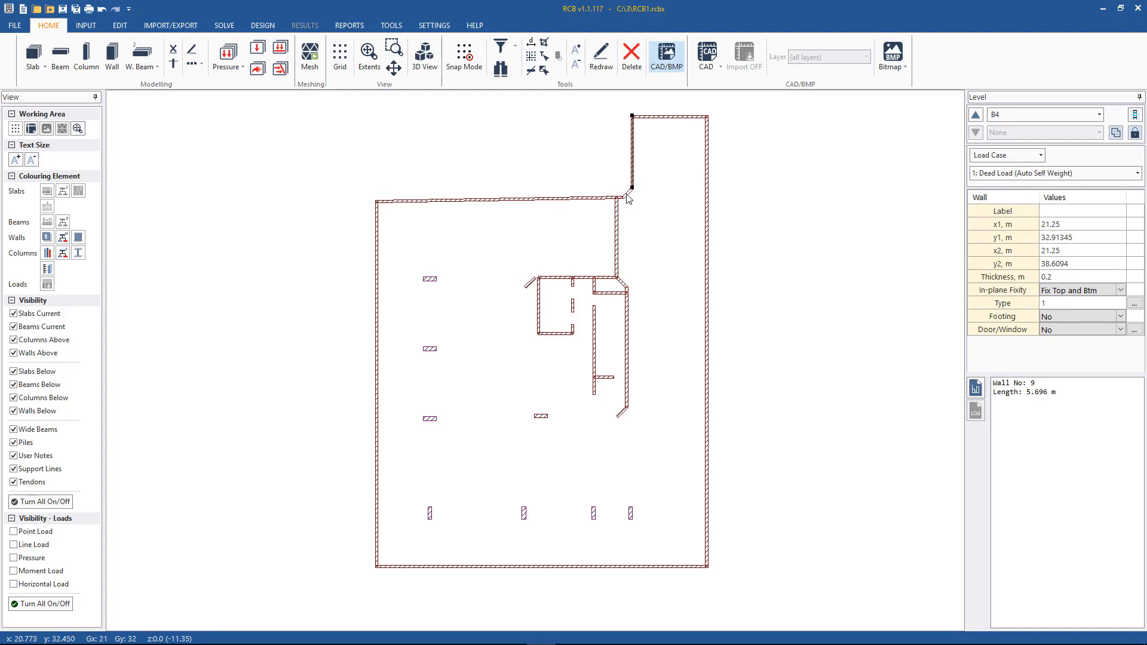
click(563, 199)
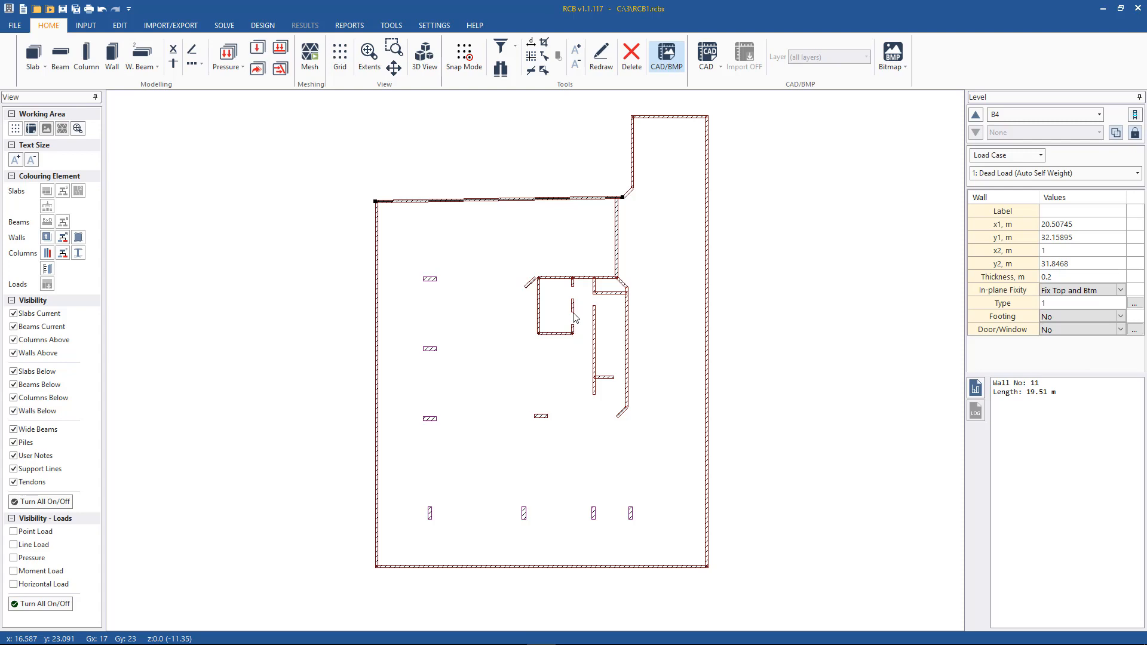
click(549, 168)
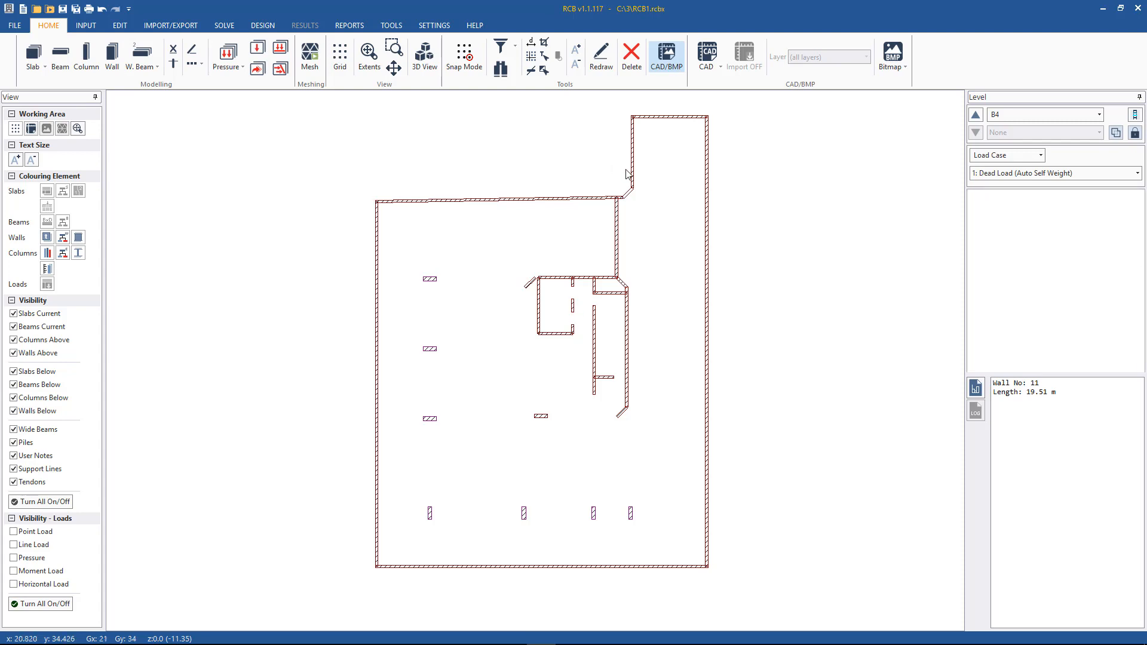
Examine the imported B4 walls and columns in the 3D geometry view from several angles and close the view.
click(391, 25)
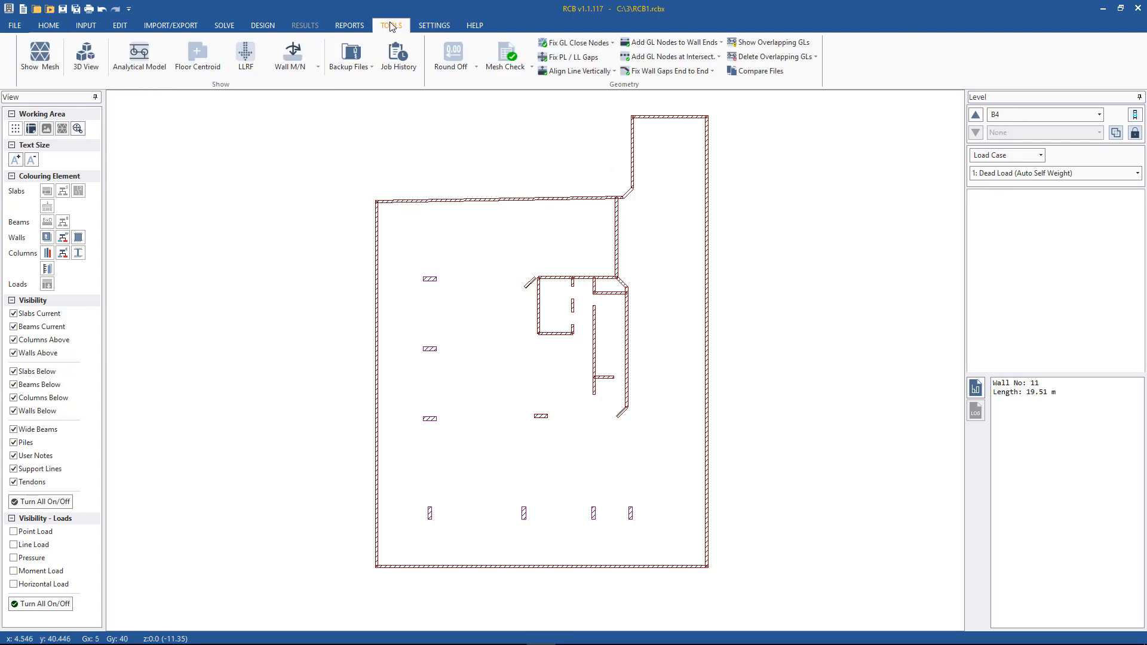
click(99, 65)
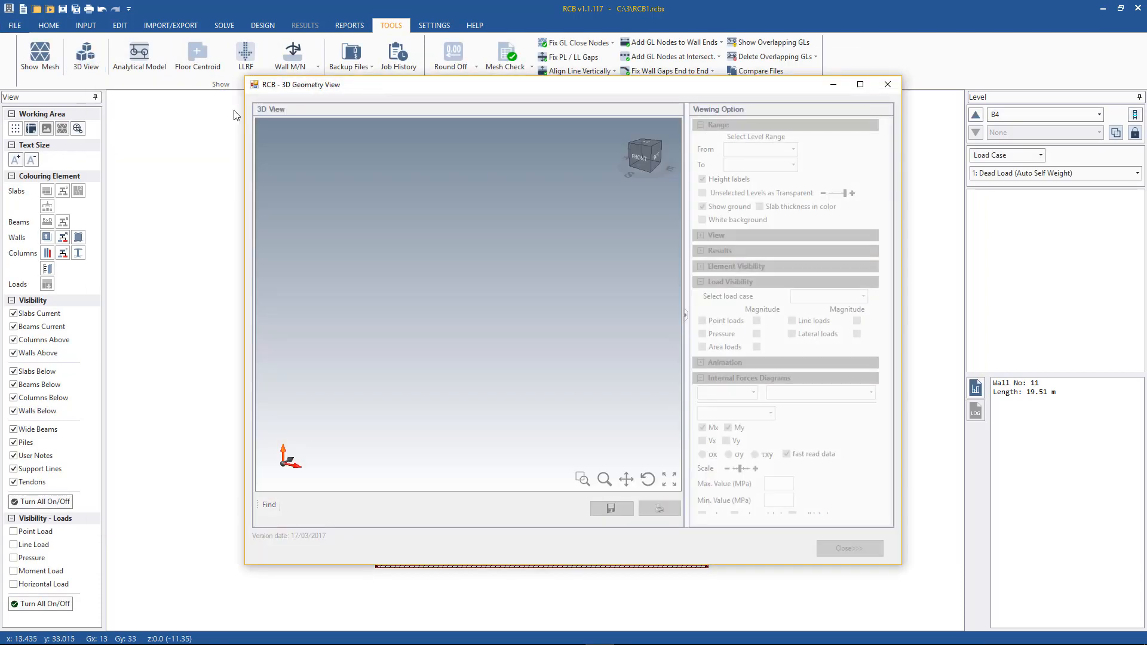
scroll(503, 365, up, 6)
middle_drag(503, 366, 546, 319)
middle_drag(416, 385, 382, 399)
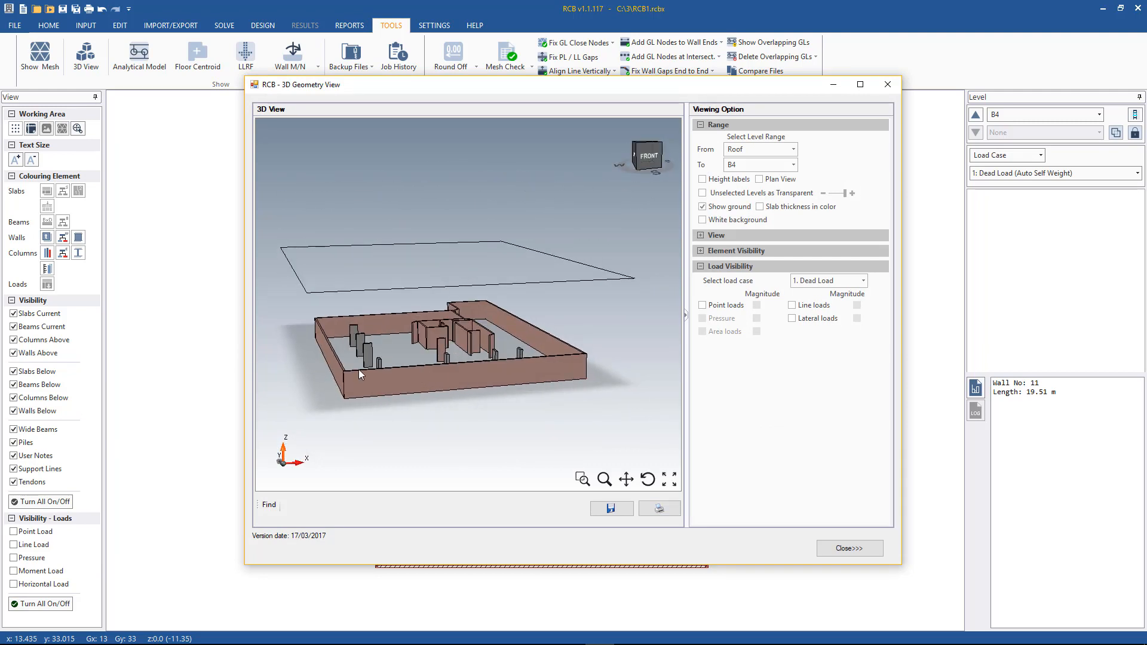
middle_drag(460, 352, 454, 393)
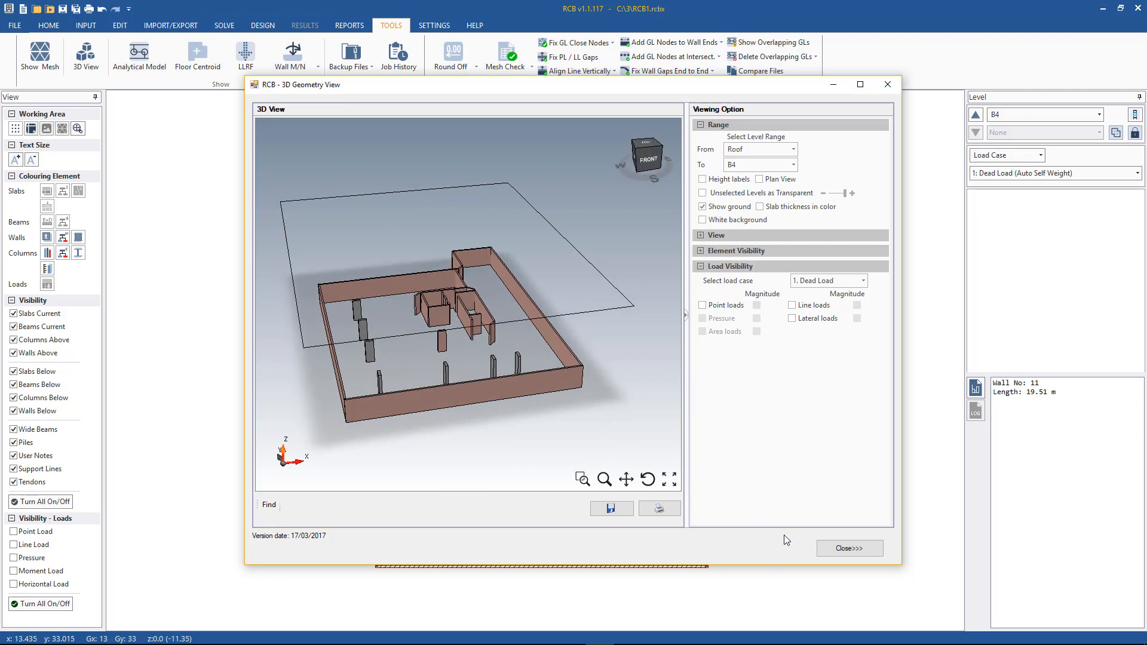
click(848, 549)
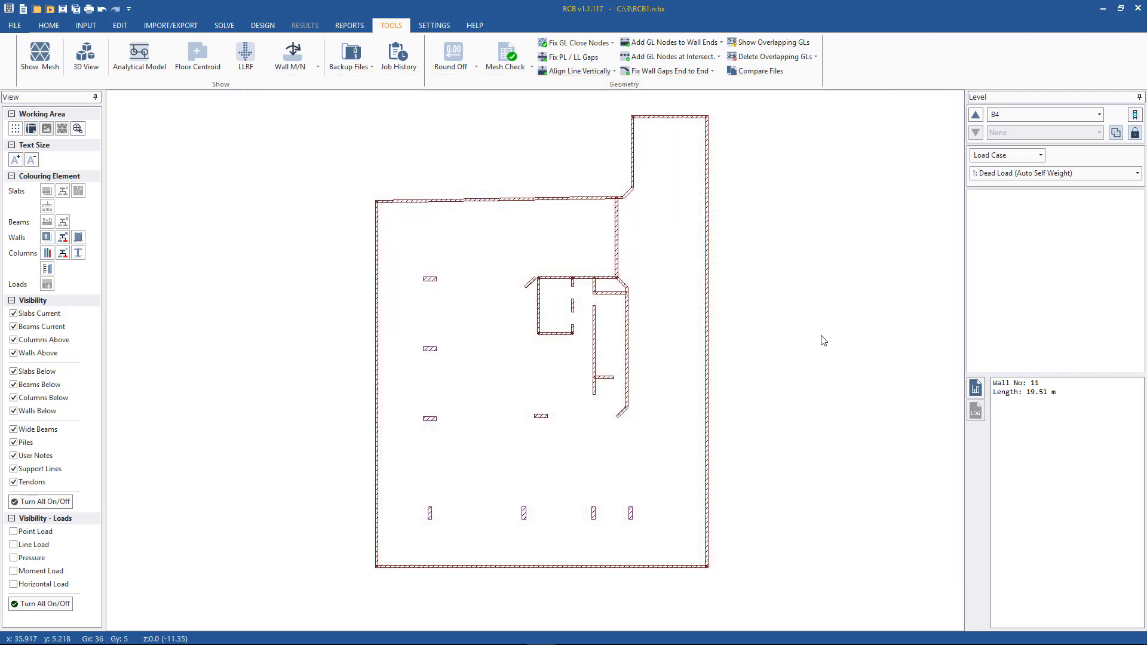
Compare how the columns and walls are drawn on levels B3 and B4, finishing on level B3.
click(975, 115)
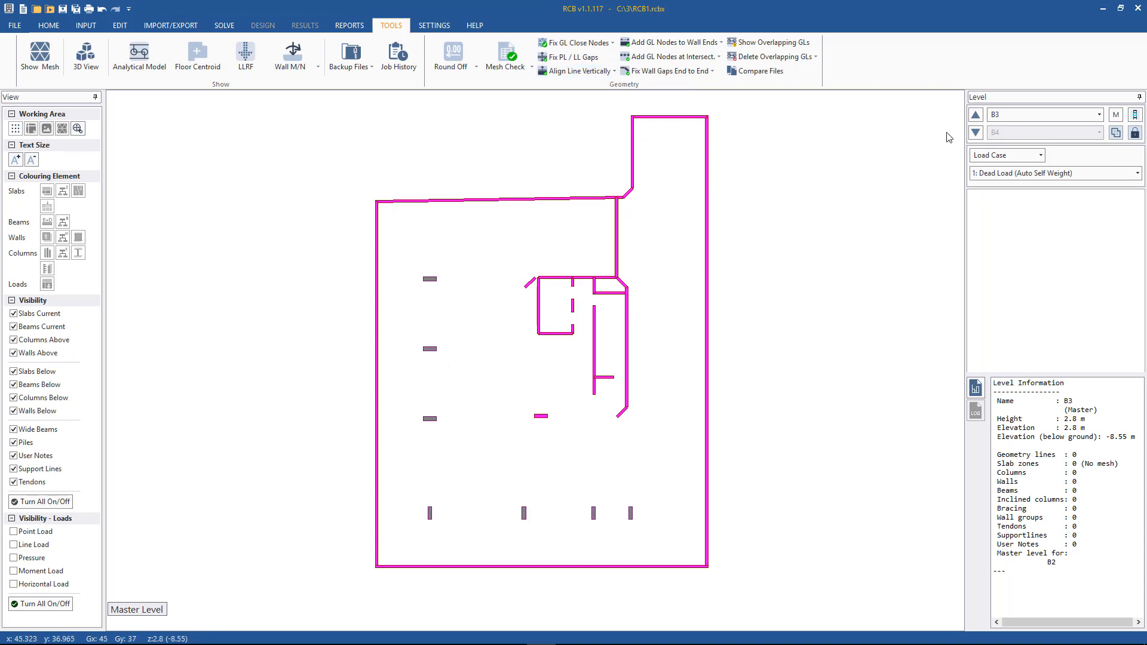
click(976, 133)
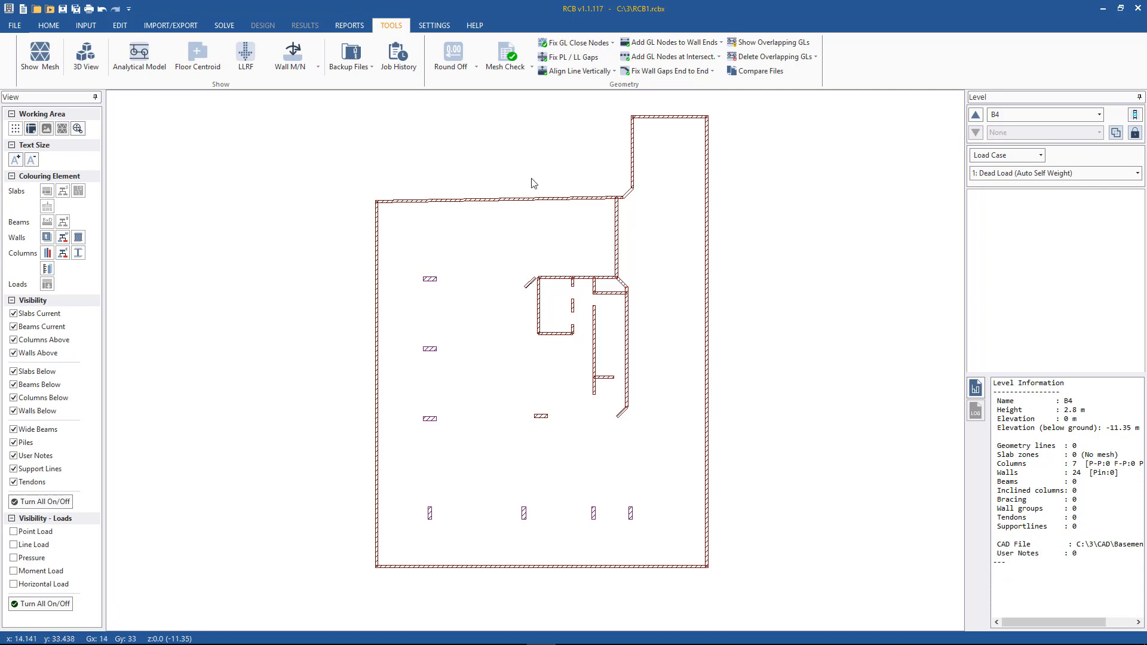
click(975, 115)
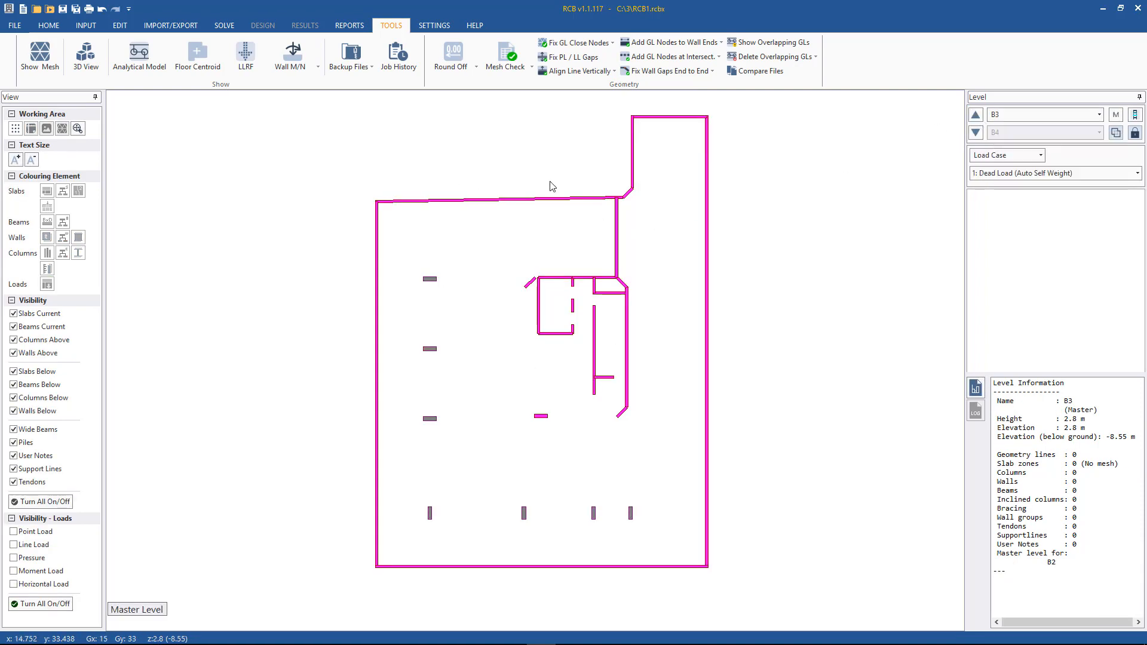
Review the above/below display choices for columns and walls in the viewing options, leaving the settings as they are.
click(442, 27)
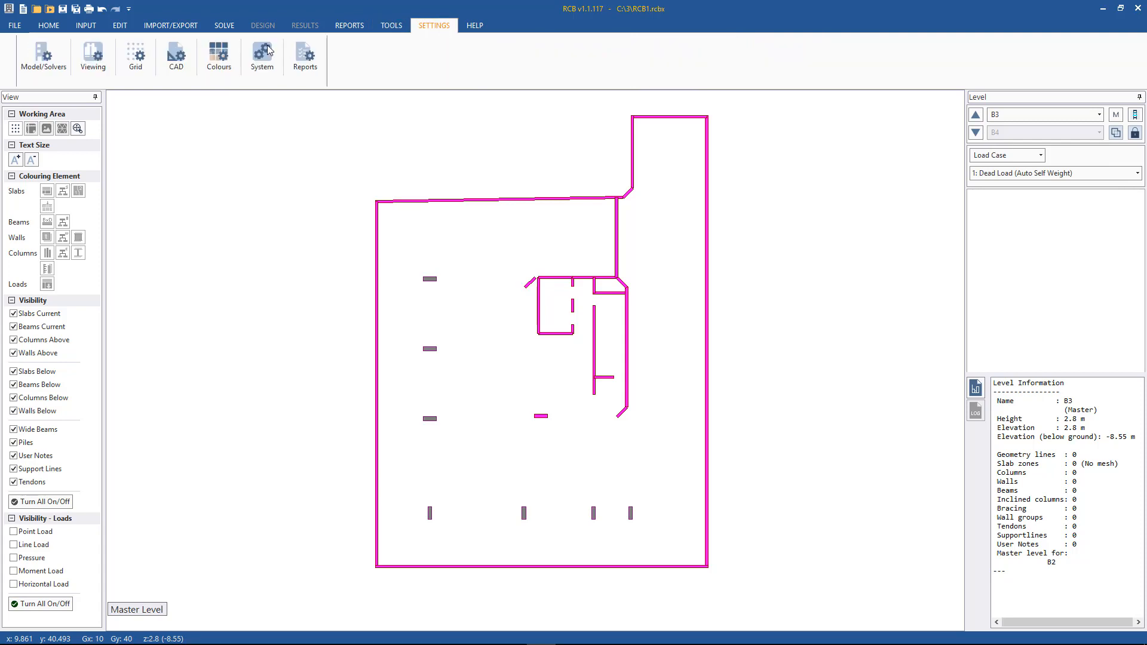
click(93, 57)
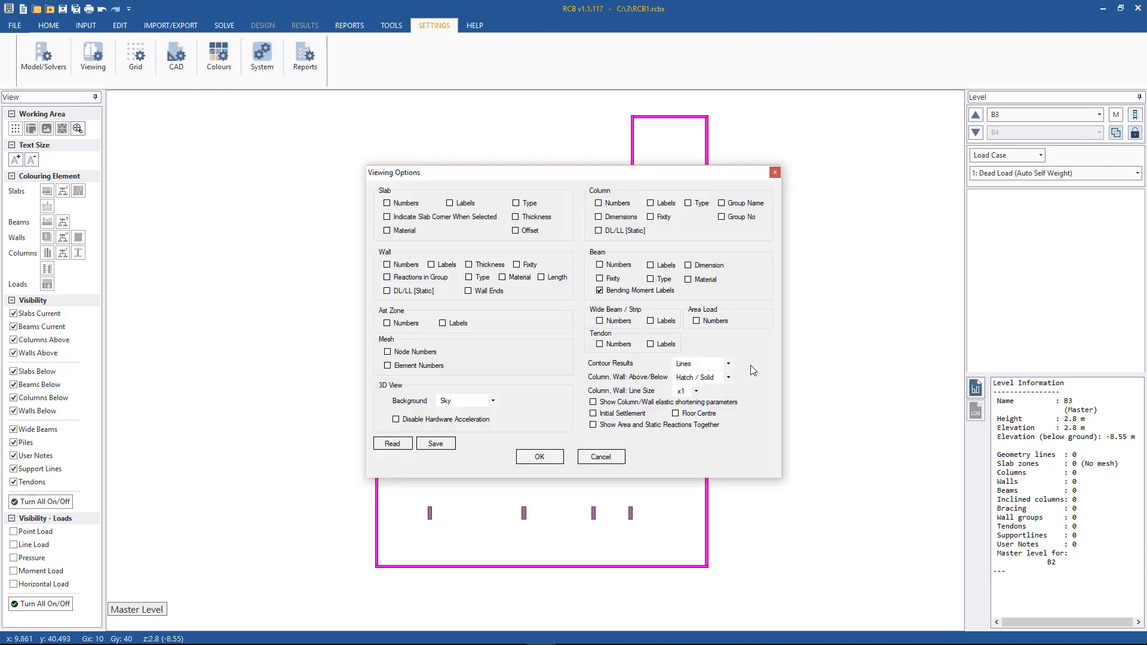
click(729, 379)
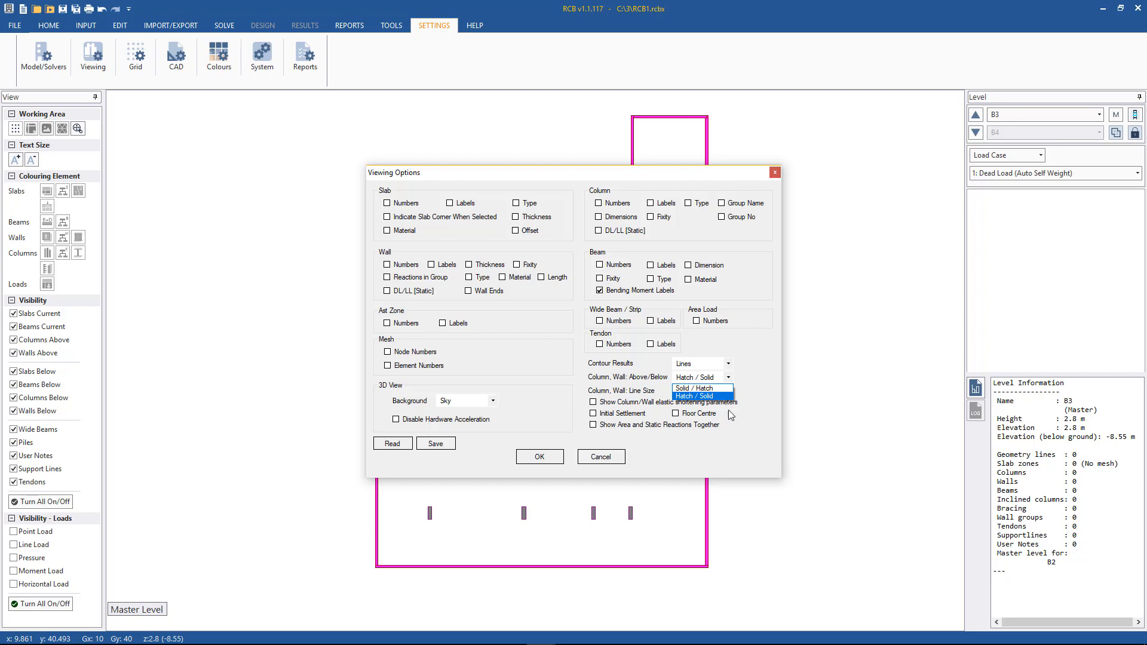
click(740, 453)
click(601, 461)
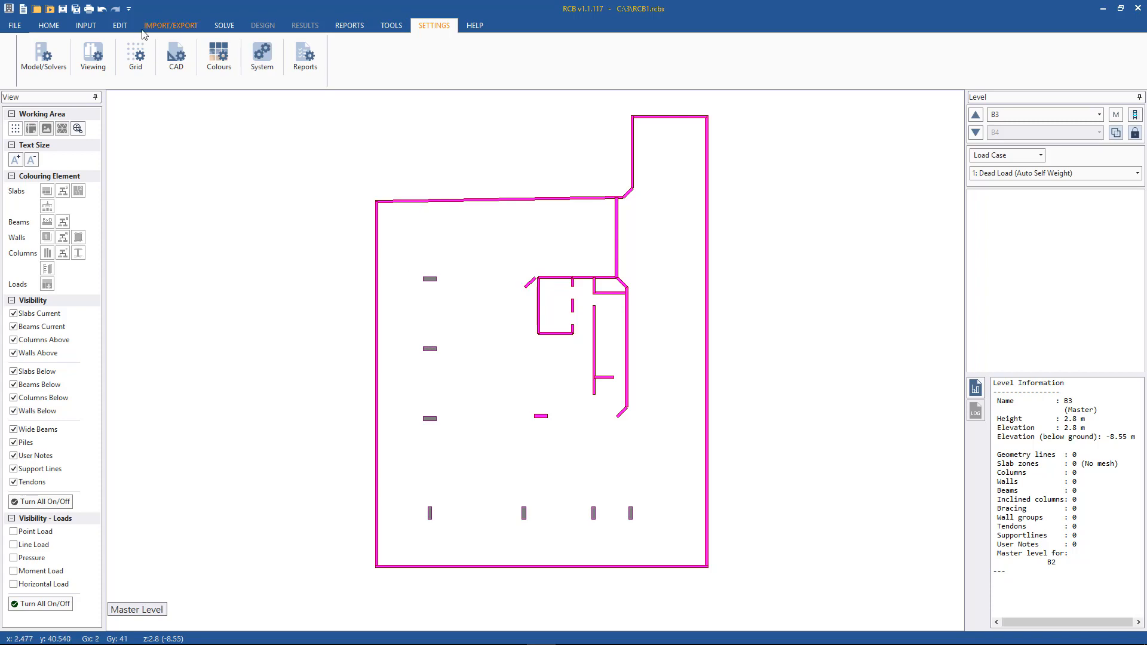
Load Basement 3.dwg as the CAD drawing on level B3, shifting its lower-left corner to coordinates (0,0).
click(48, 26)
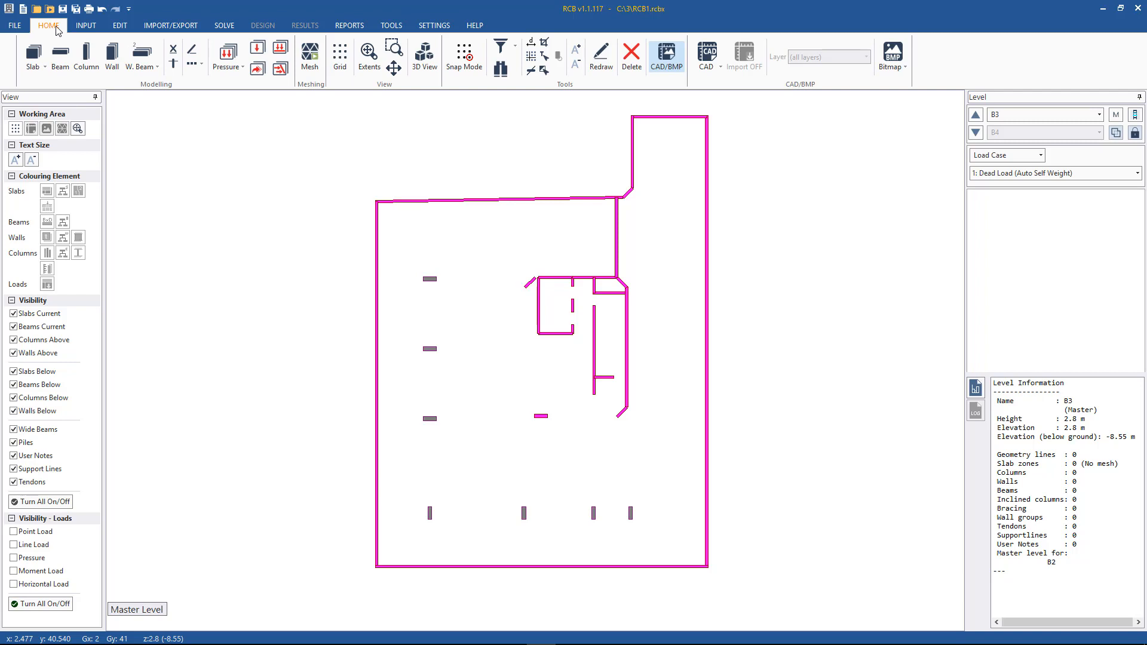
click(706, 60)
click(711, 78)
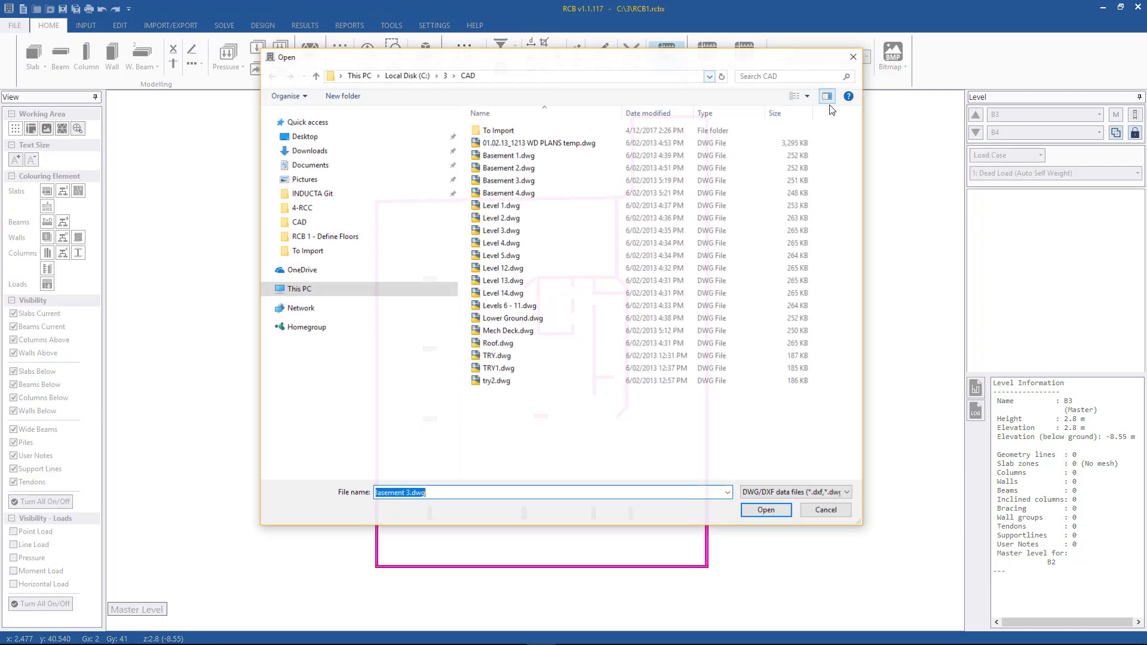
double_click(532, 179)
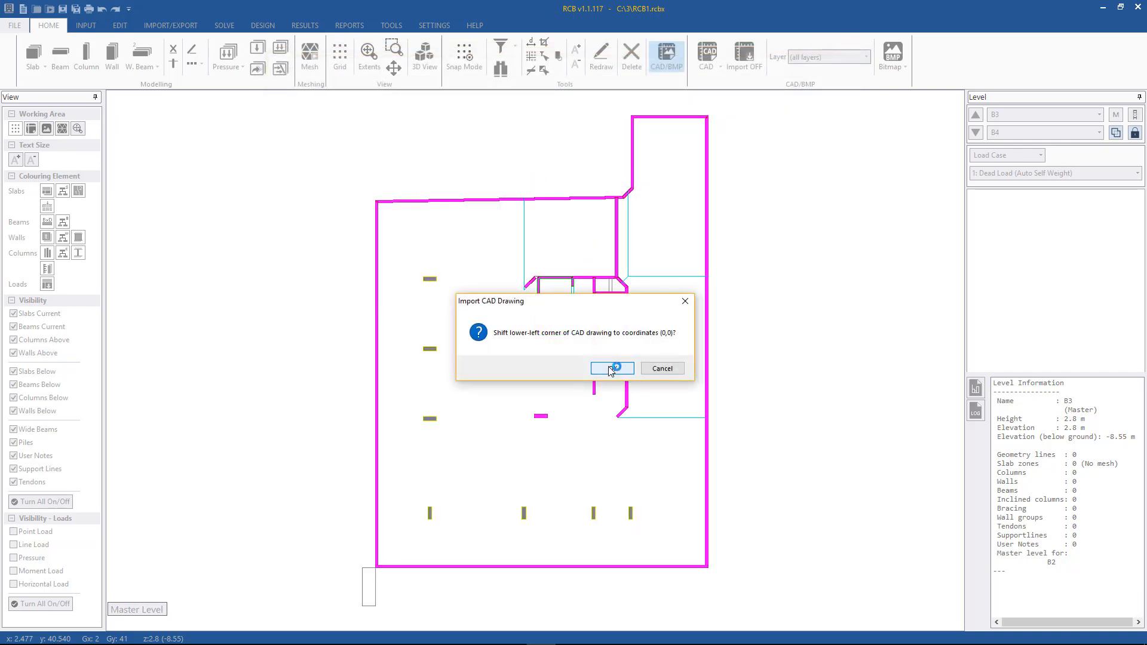
click(611, 368)
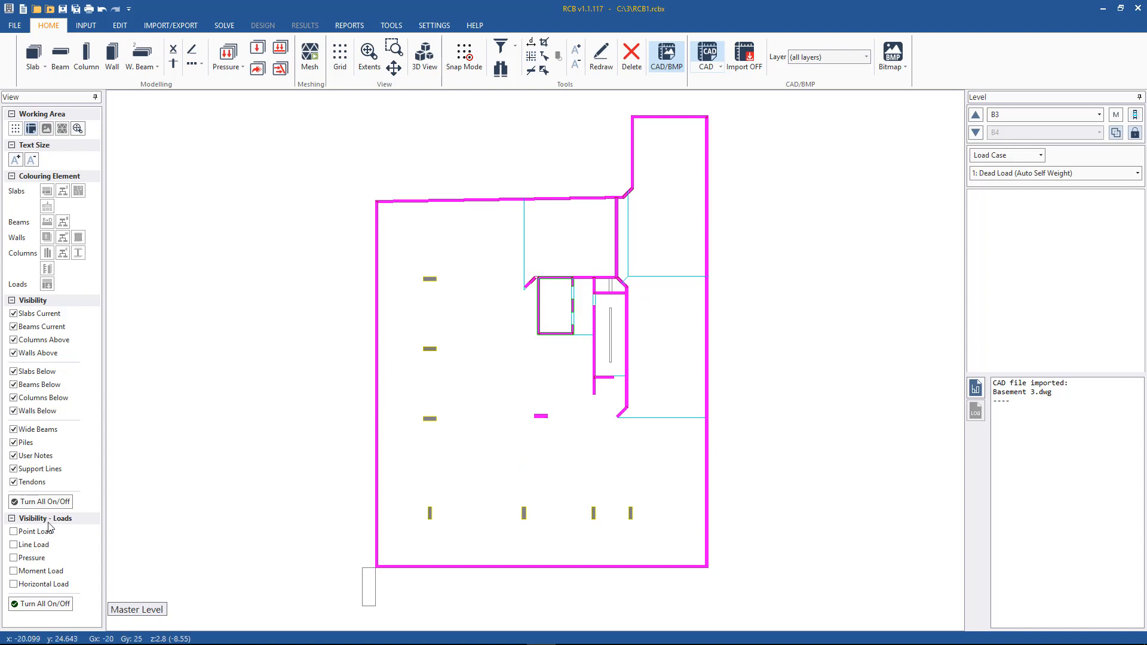
Toggle the visibility of all model elements on B3 repeatedly to compare the B4 walls and columns with the CAD drawing.
click(49, 504)
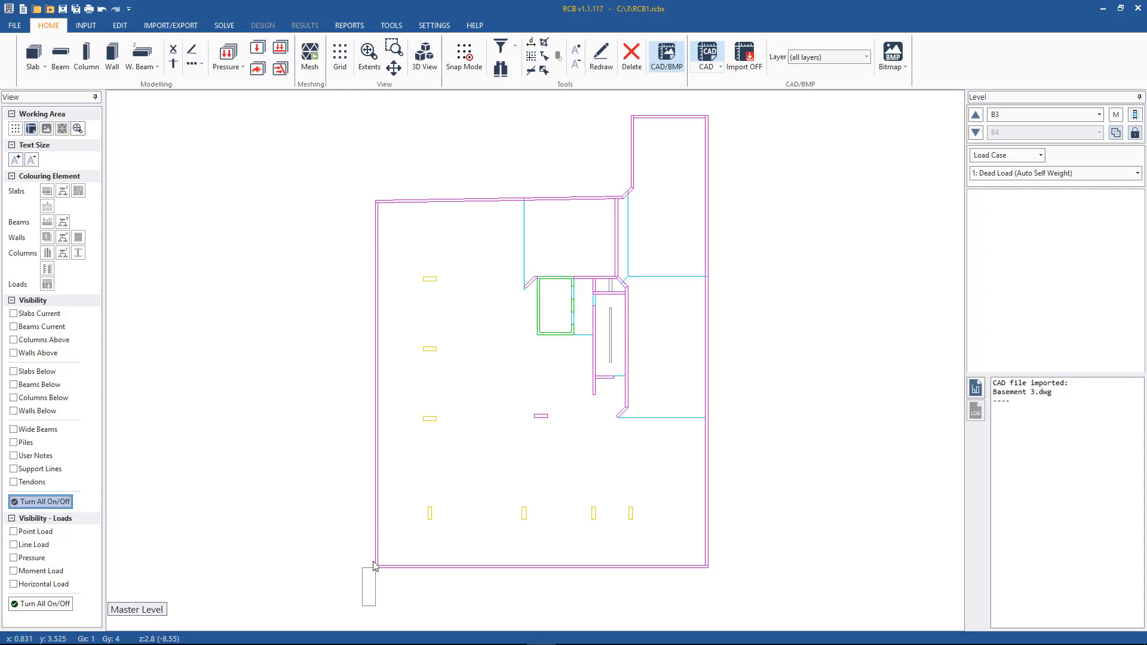
click(64, 503)
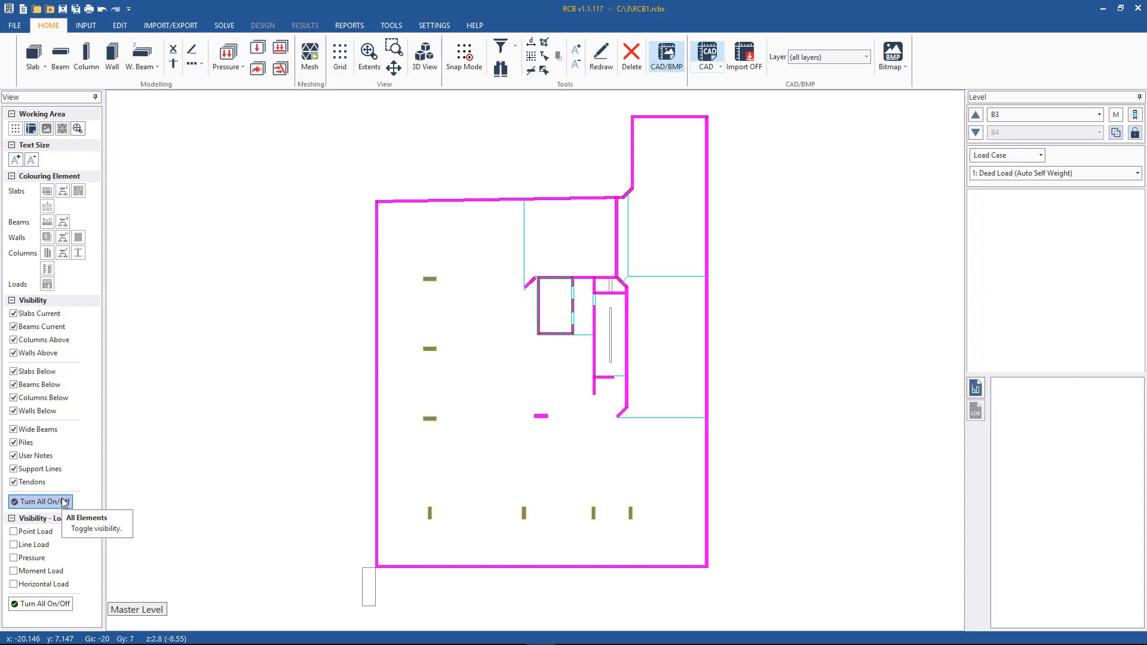
click(64, 502)
click(64, 502)
click(64, 503)
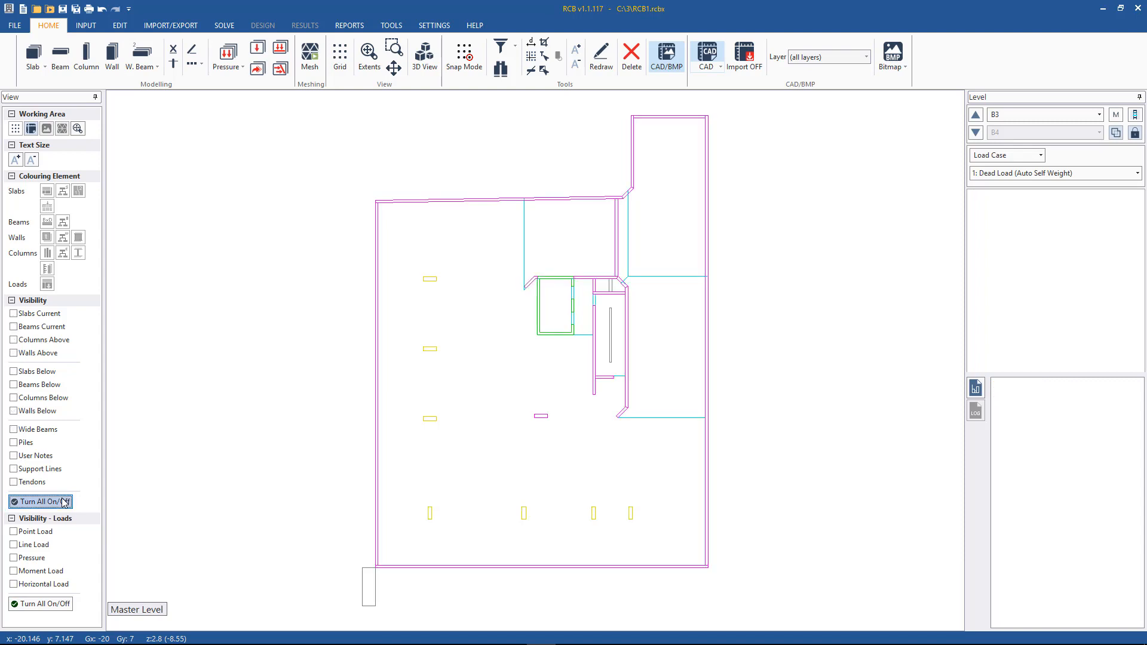
click(64, 503)
click(64, 502)
click(64, 503)
click(64, 502)
click(64, 502)
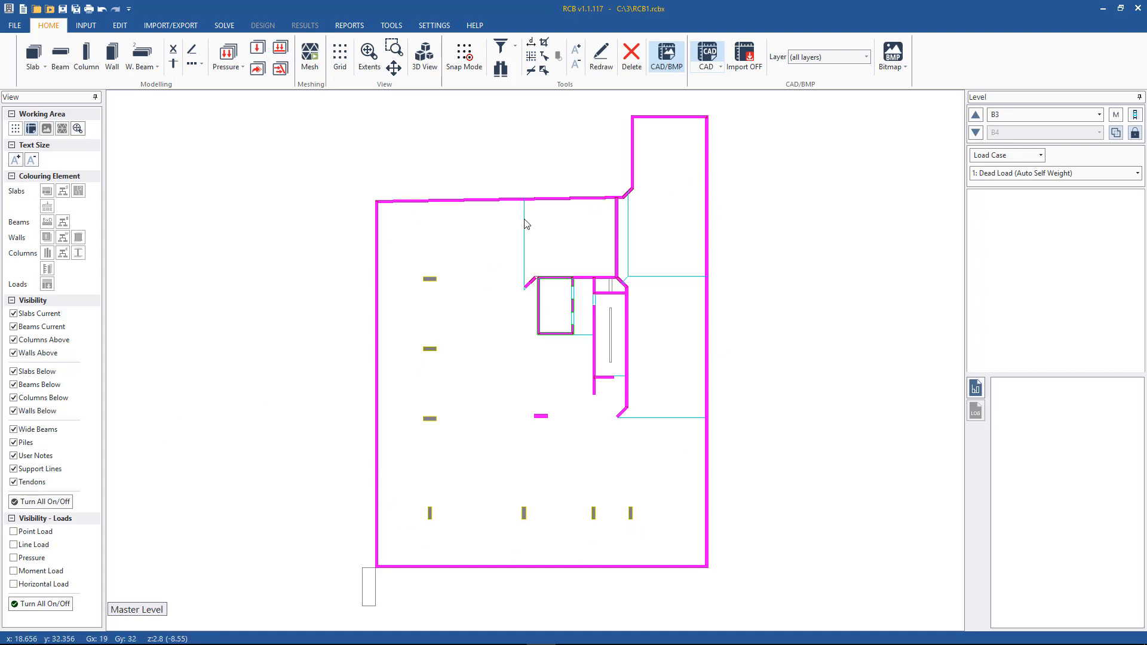
click(51, 502)
click(51, 501)
Select all walls and columns on level B4 and copy them to level B3.
click(975, 132)
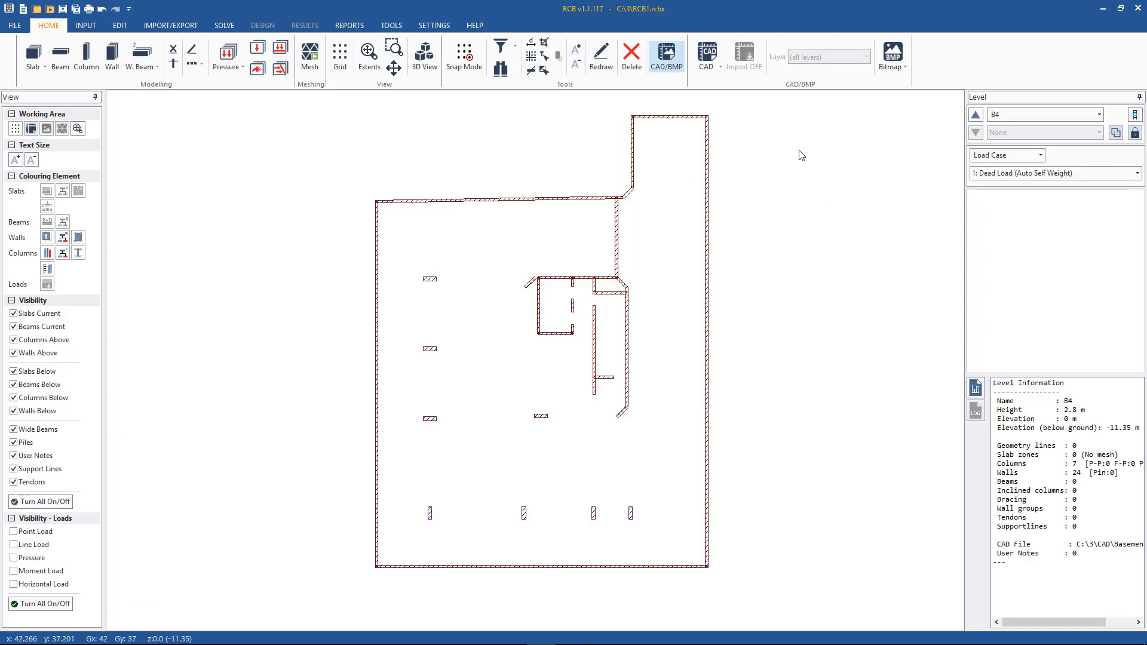
mouse_move(802, 597)
mouse_down()
mouse_move(285, 122)
mouse_move(279, 98)
mouse_up()
click(119, 25)
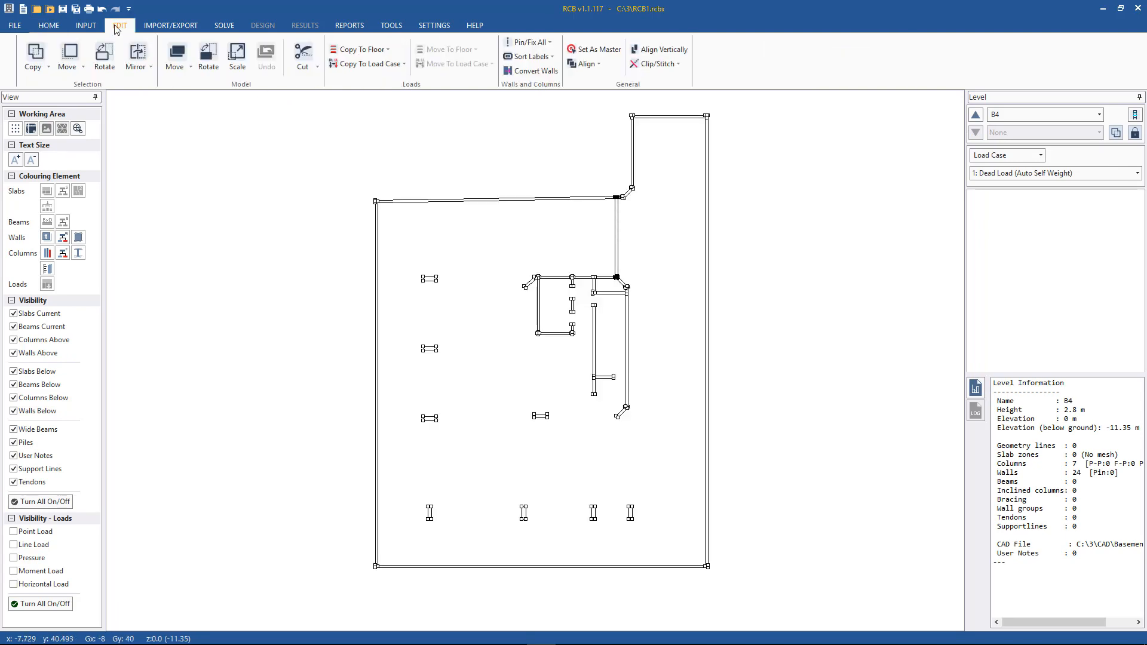
click(36, 57)
click(49, 81)
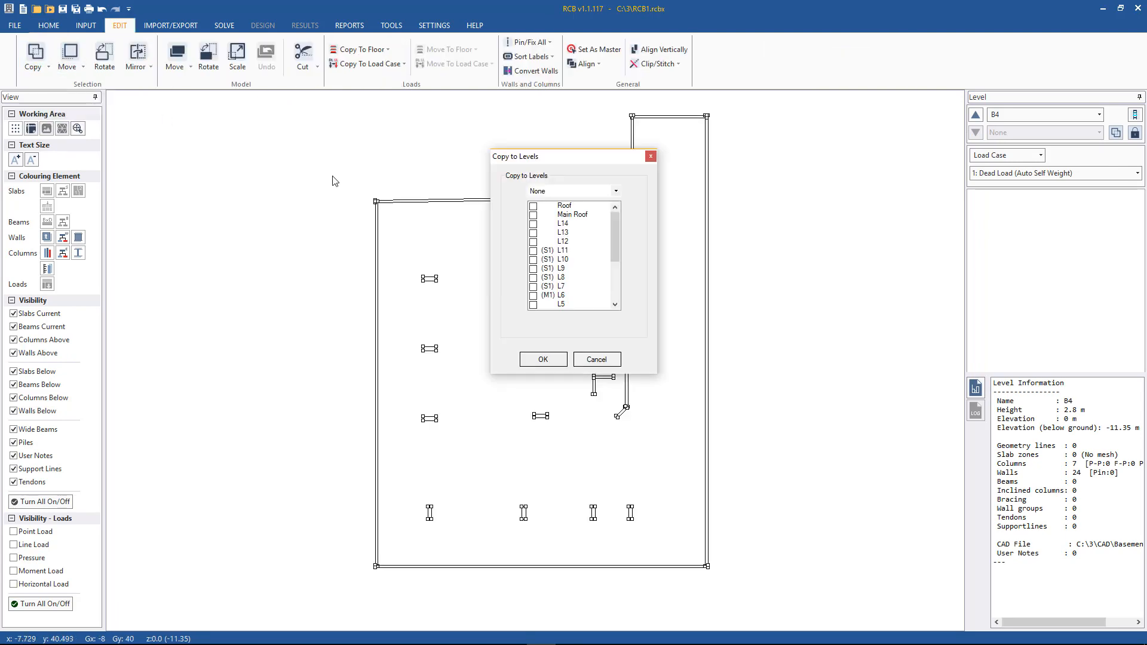
drag(617, 220, 617, 258)
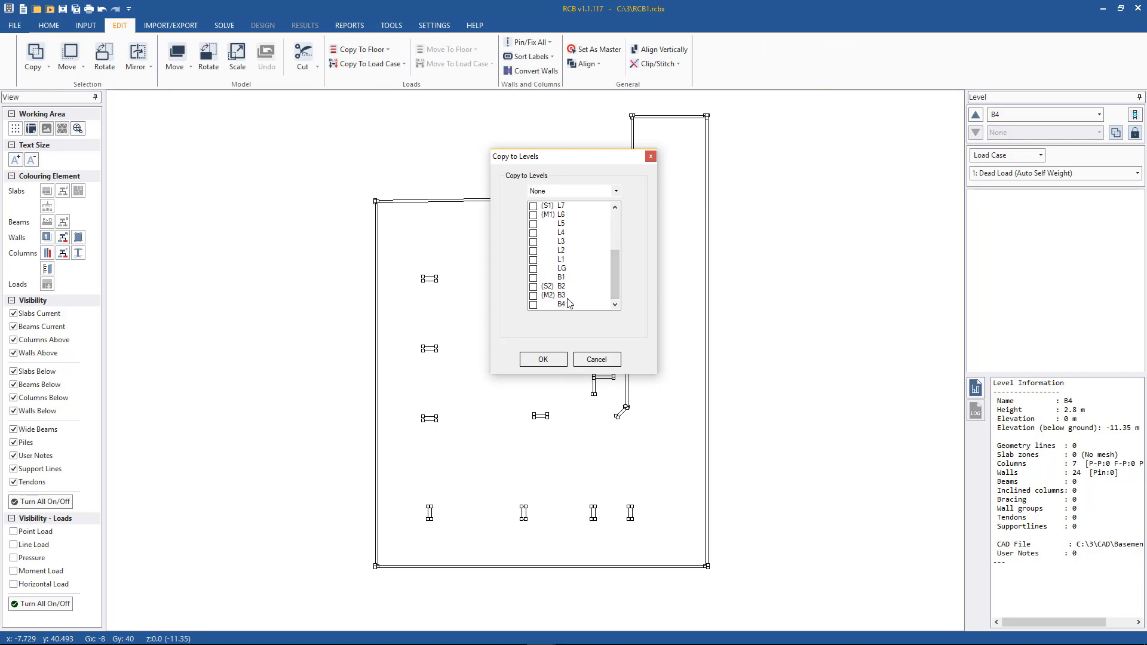
click(534, 295)
click(543, 359)
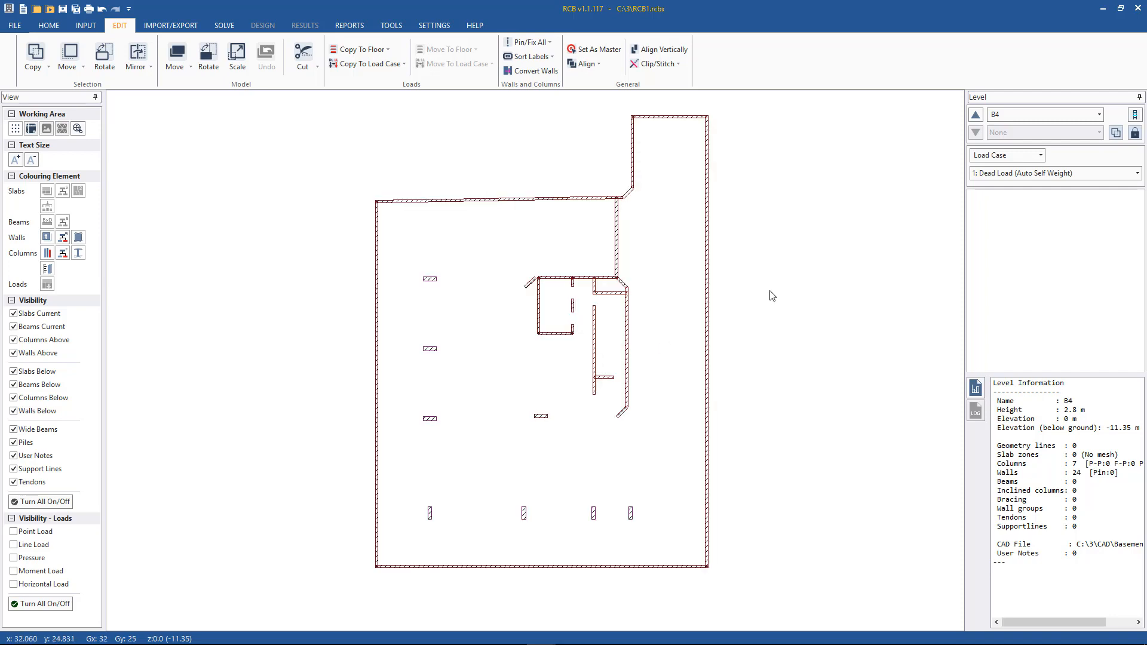
Inspect the copied walls on level B3 around the northern perimeter corner, then clear the selection and show the full plan.
click(975, 115)
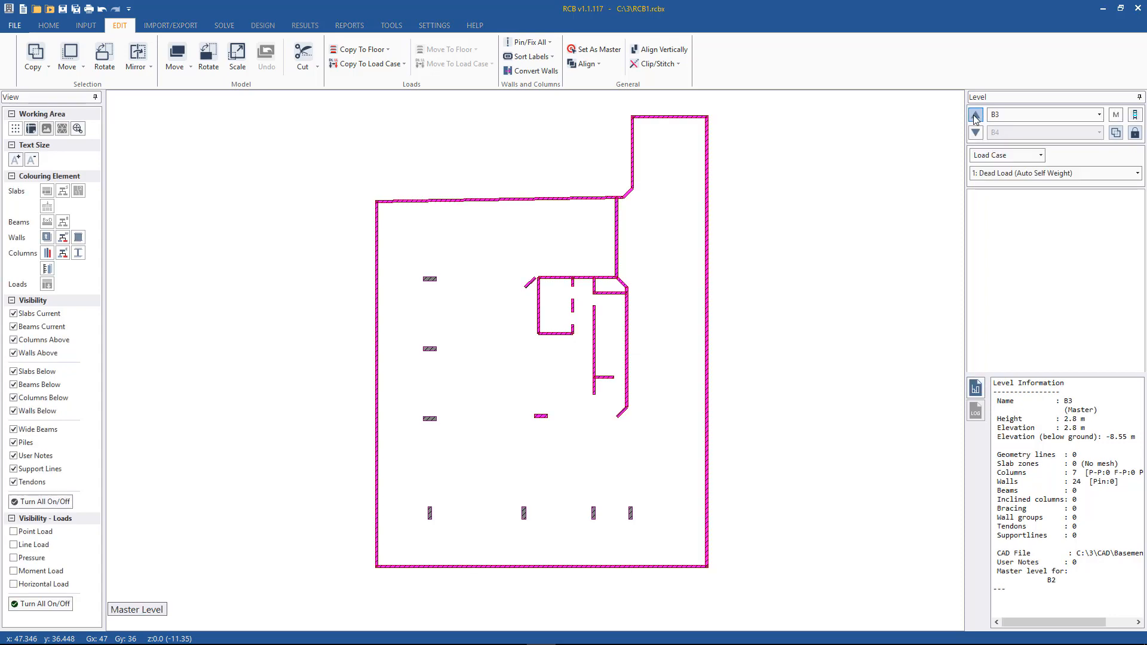
click(506, 201)
click(633, 190)
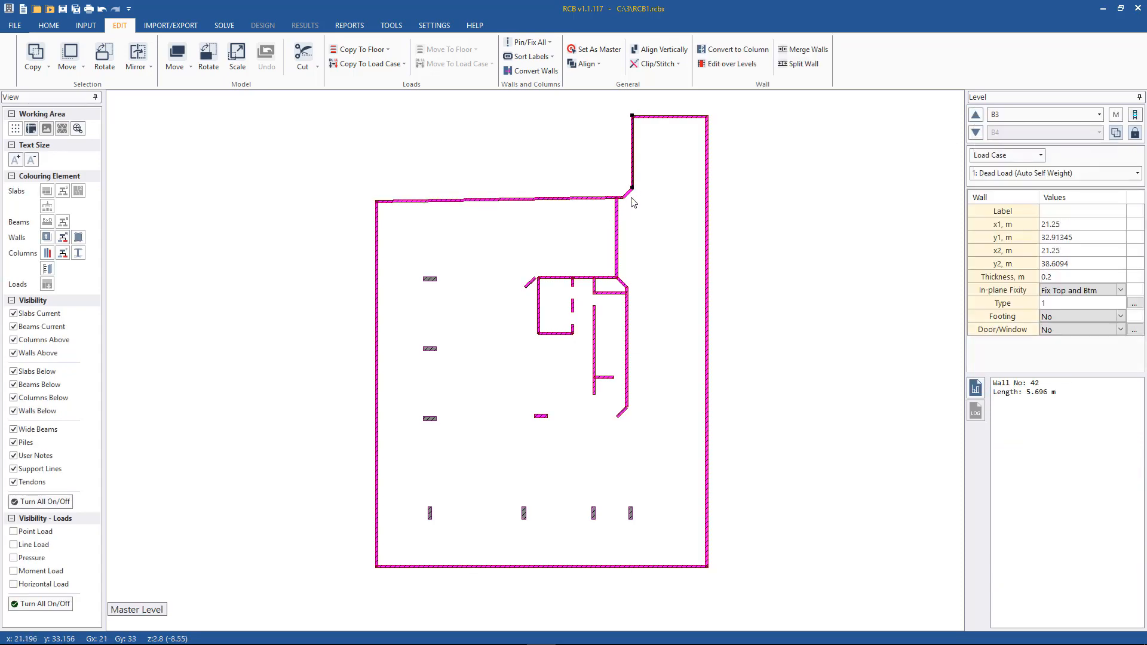
scroll(632, 204, up, 5)
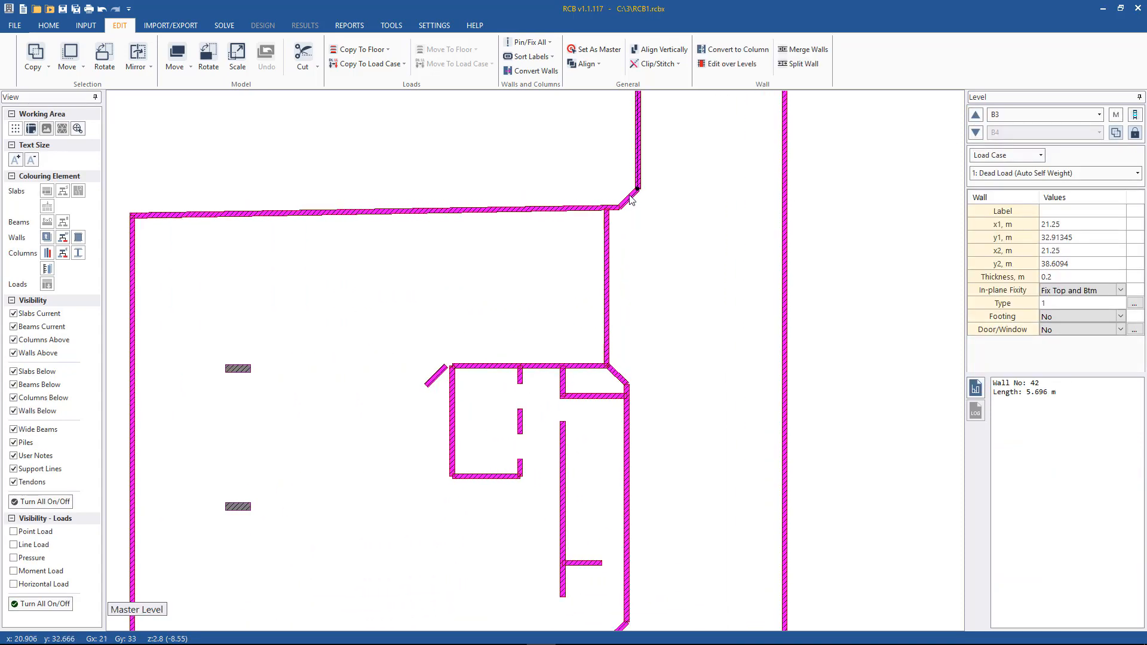
click(631, 199)
scroll(631, 200, down, 2)
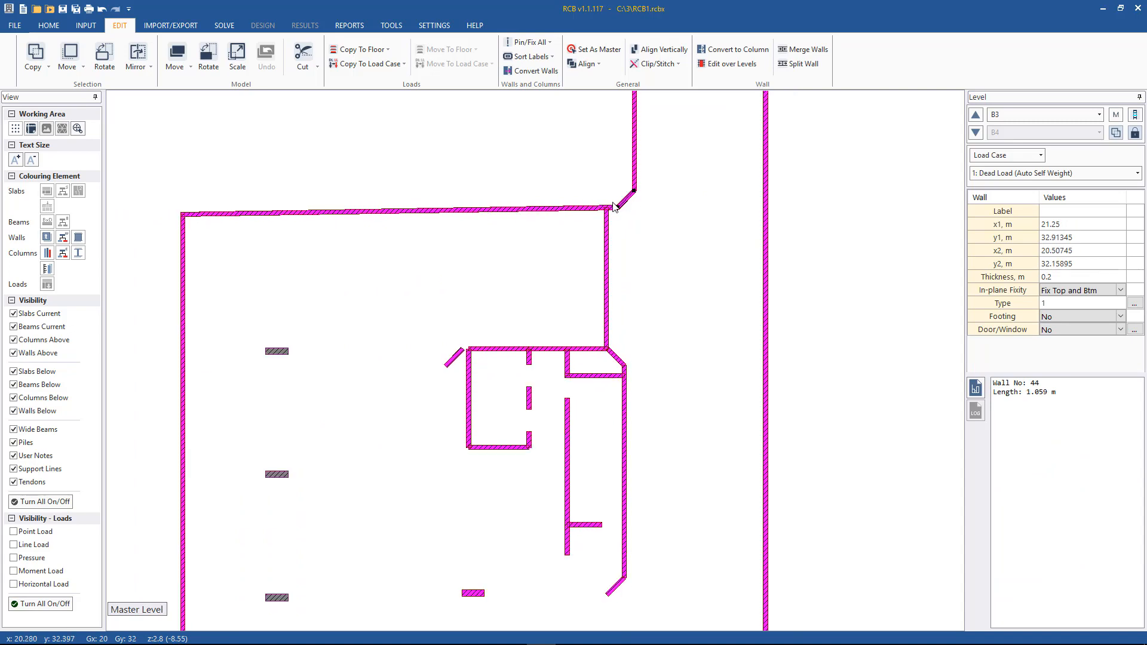
click(49, 25)
click(122, 25)
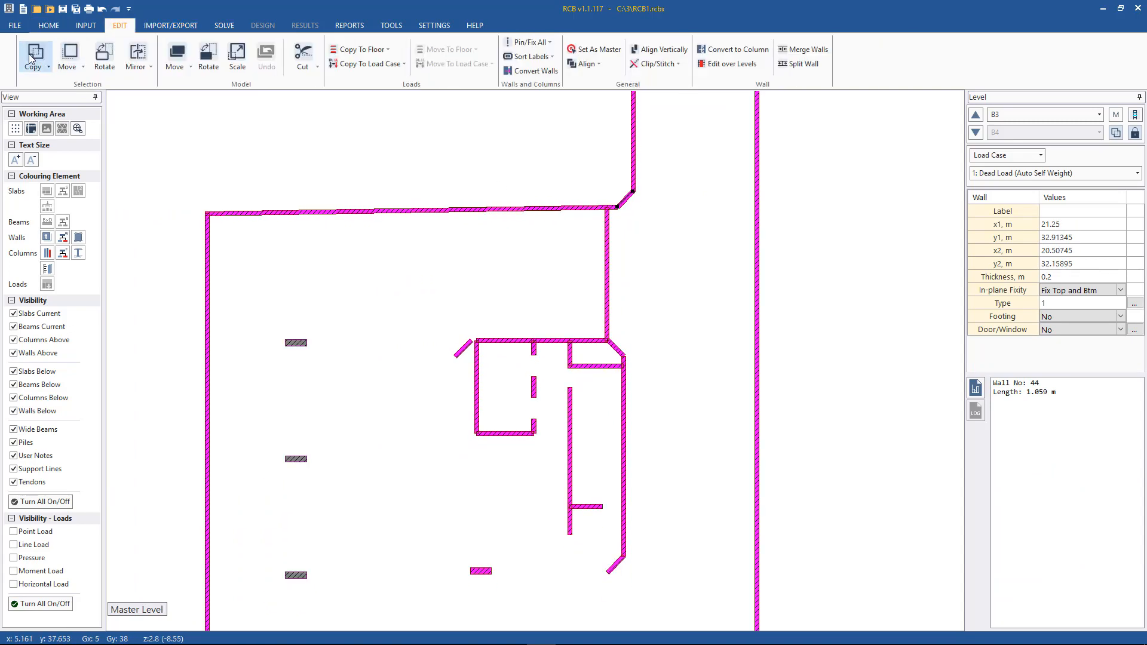
click(47, 26)
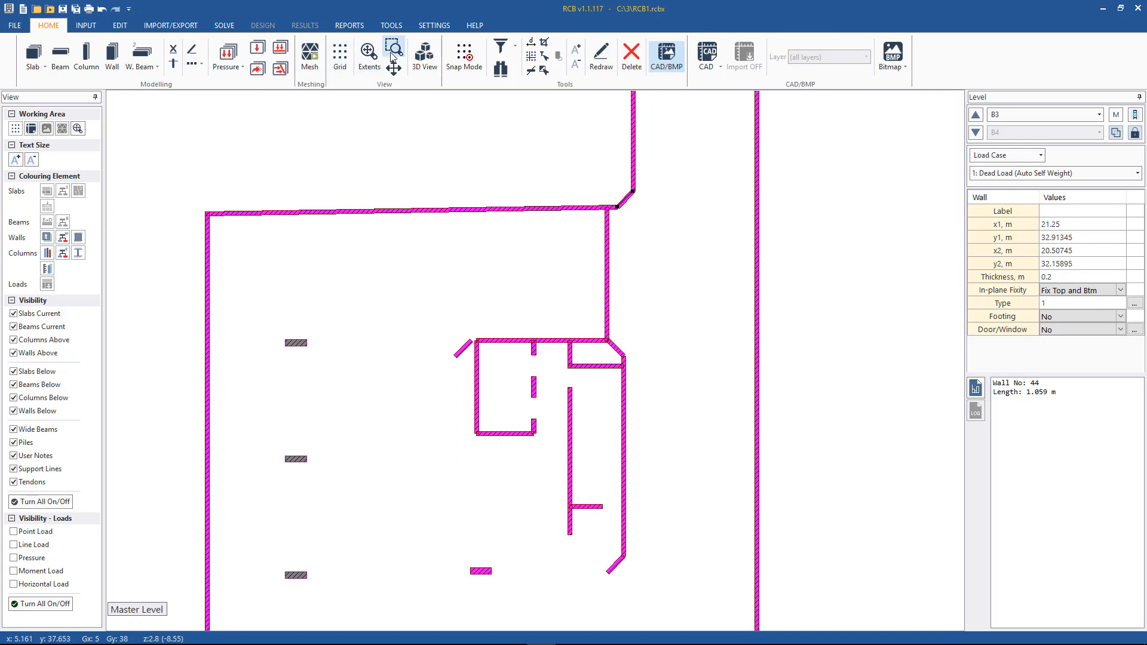
click(370, 52)
click(580, 167)
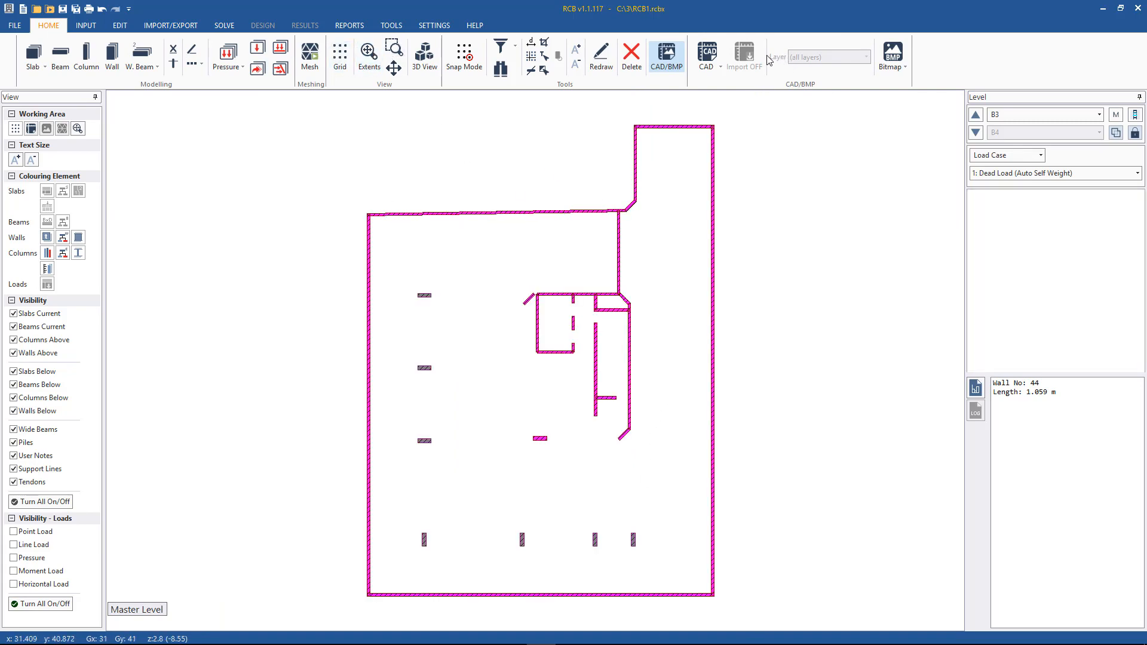
Show the B3 CAD drawing, isolate its Slab layer, import all of its outlines as slab geometry lines, and hide the drawing.
click(708, 52)
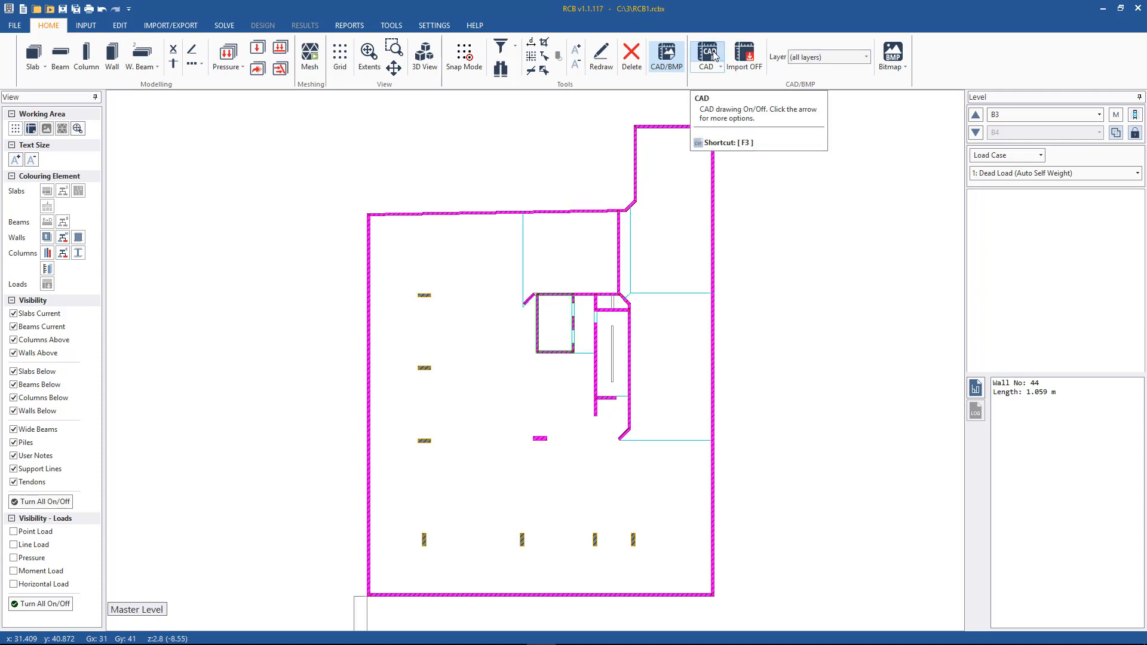
click(818, 58)
click(801, 115)
scroll(478, 182, down, 1)
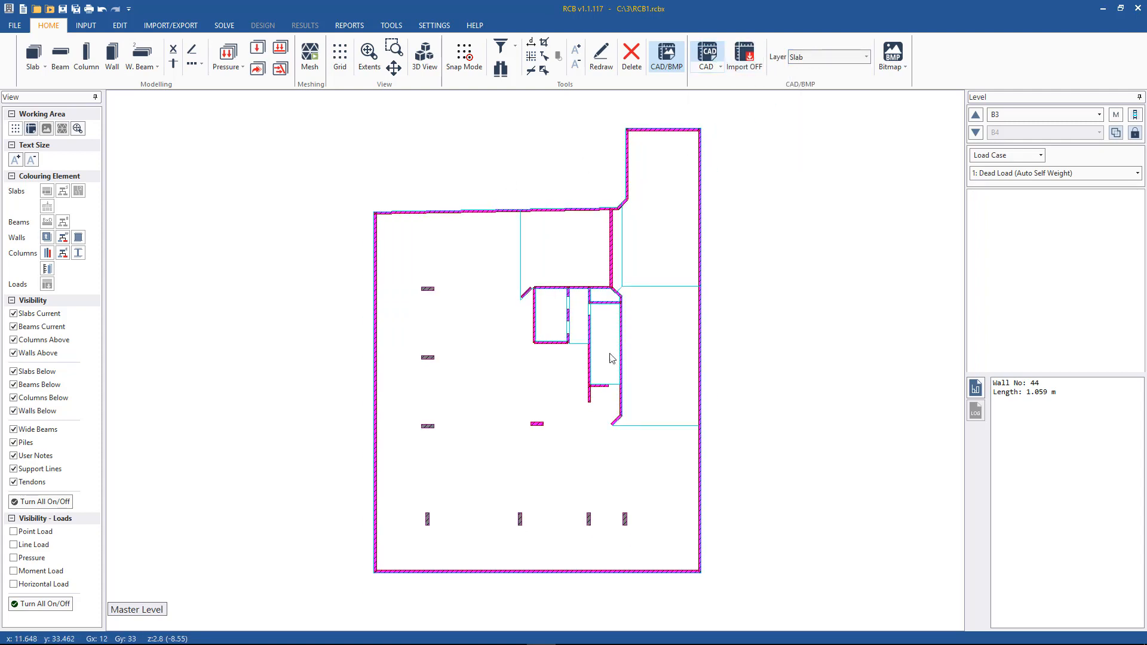
click(749, 62)
drag(755, 602, 301, 130)
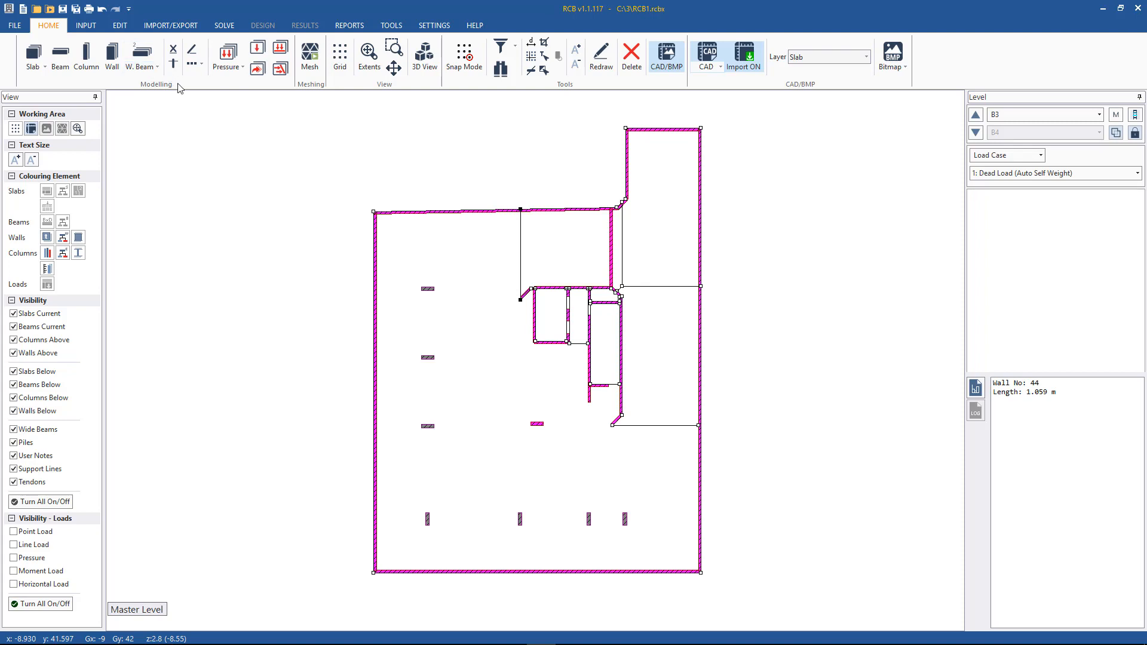
click(34, 55)
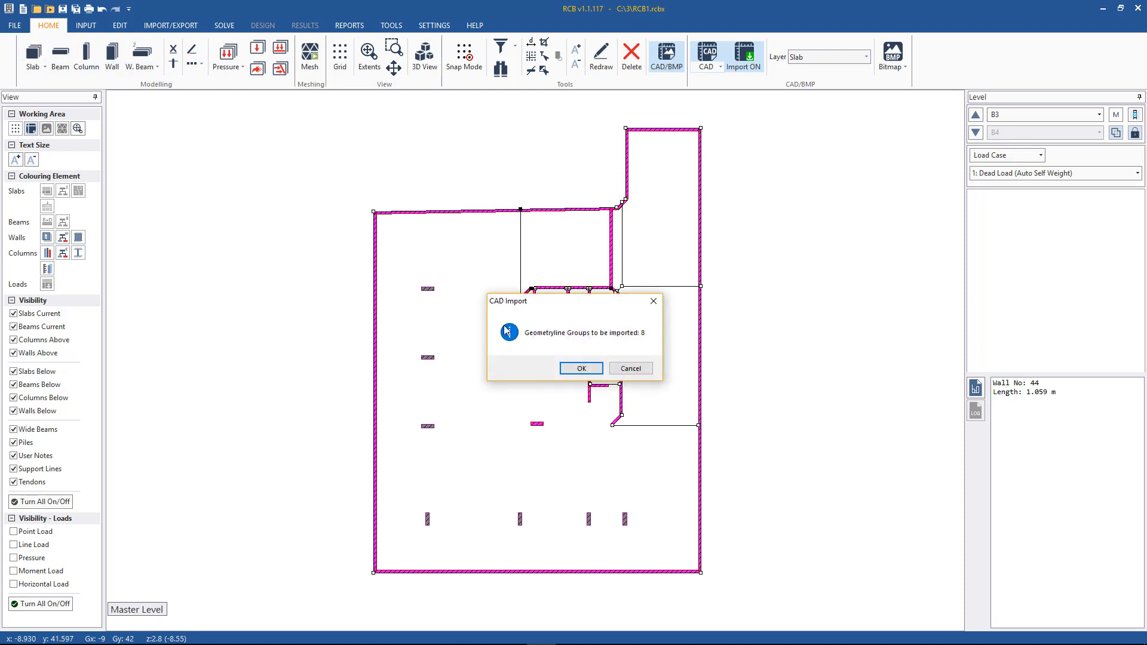
click(582, 368)
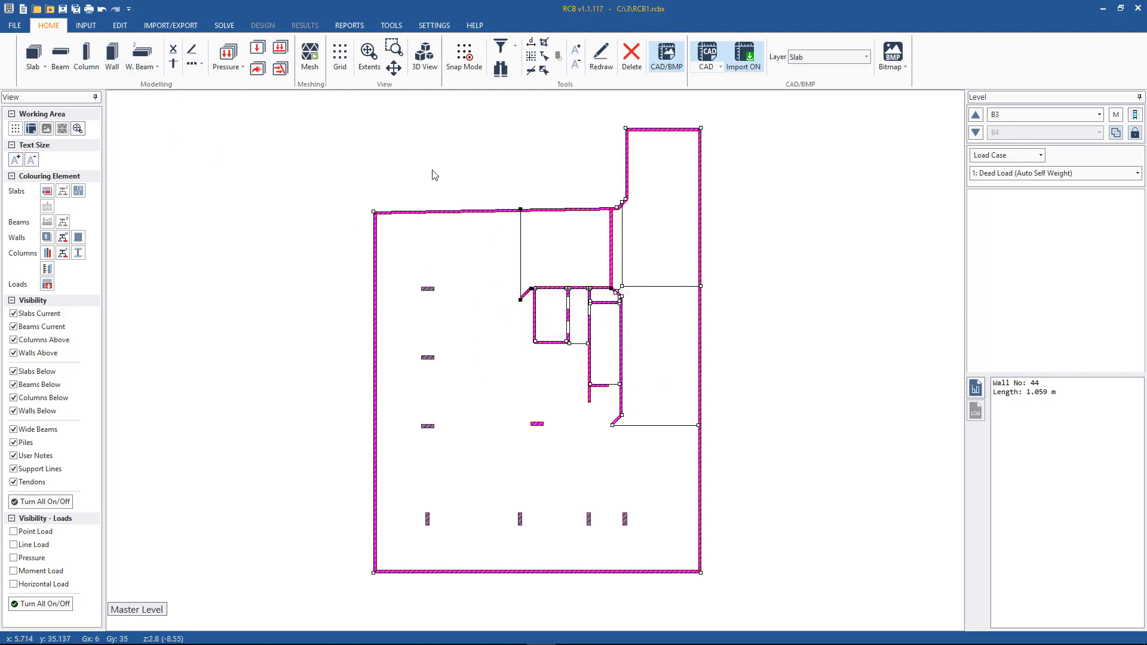
click(706, 54)
Inspect the imported geometry lines of the eastern slab area and the outer slab perimeter on B3, clearing the selection.
click(647, 290)
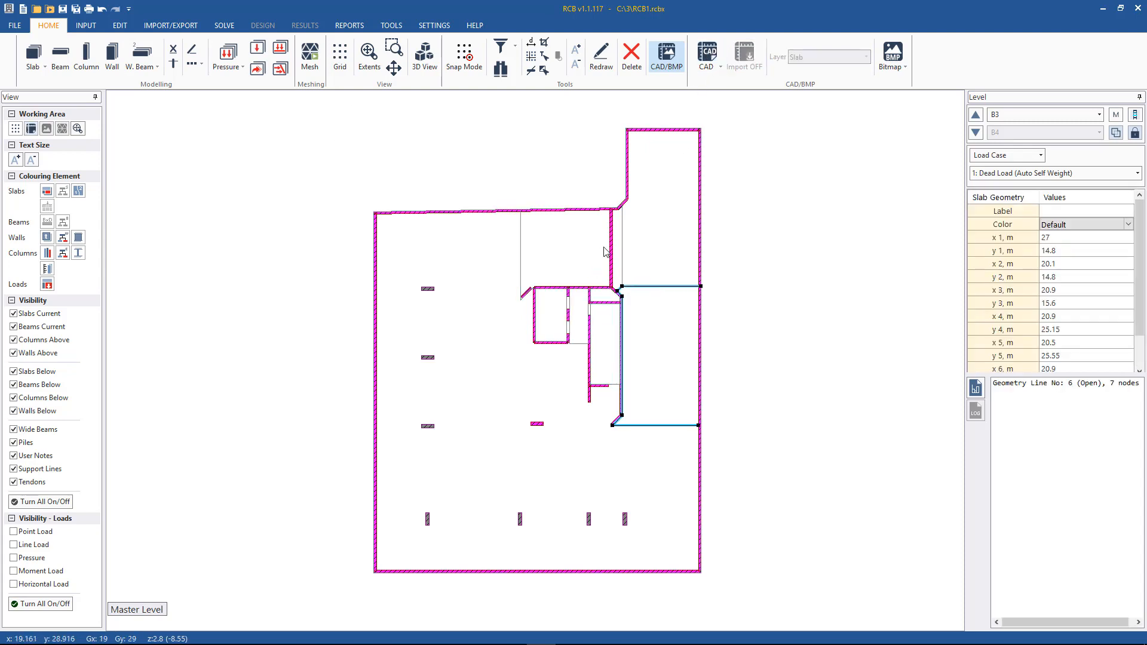
key(Escape)
click(596, 210)
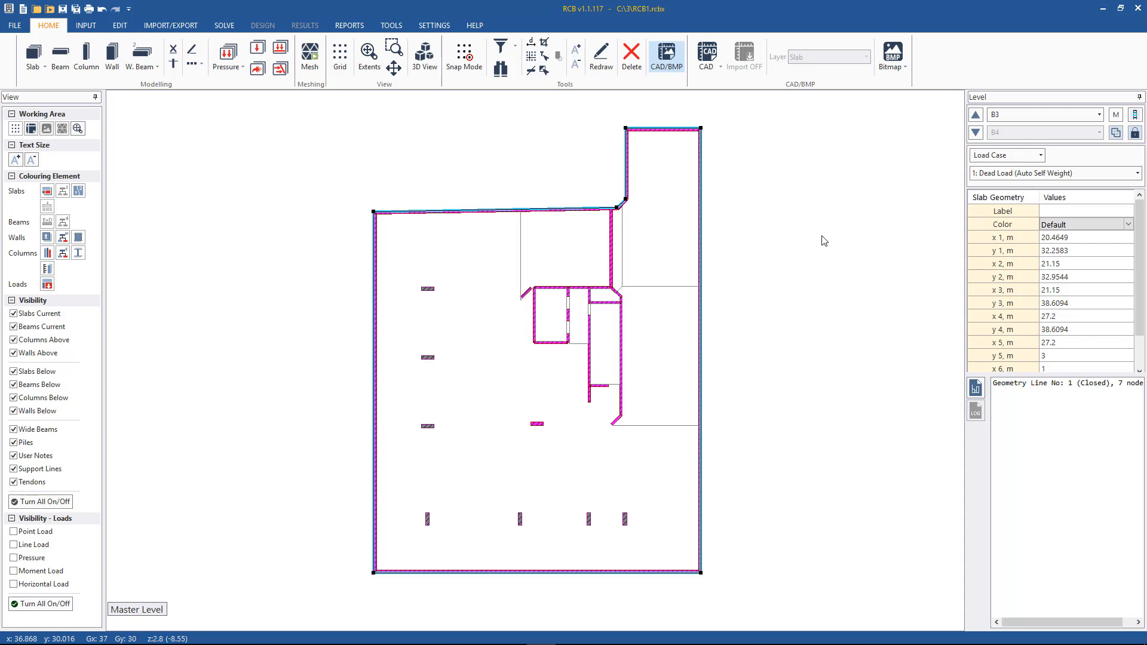
key(Escape)
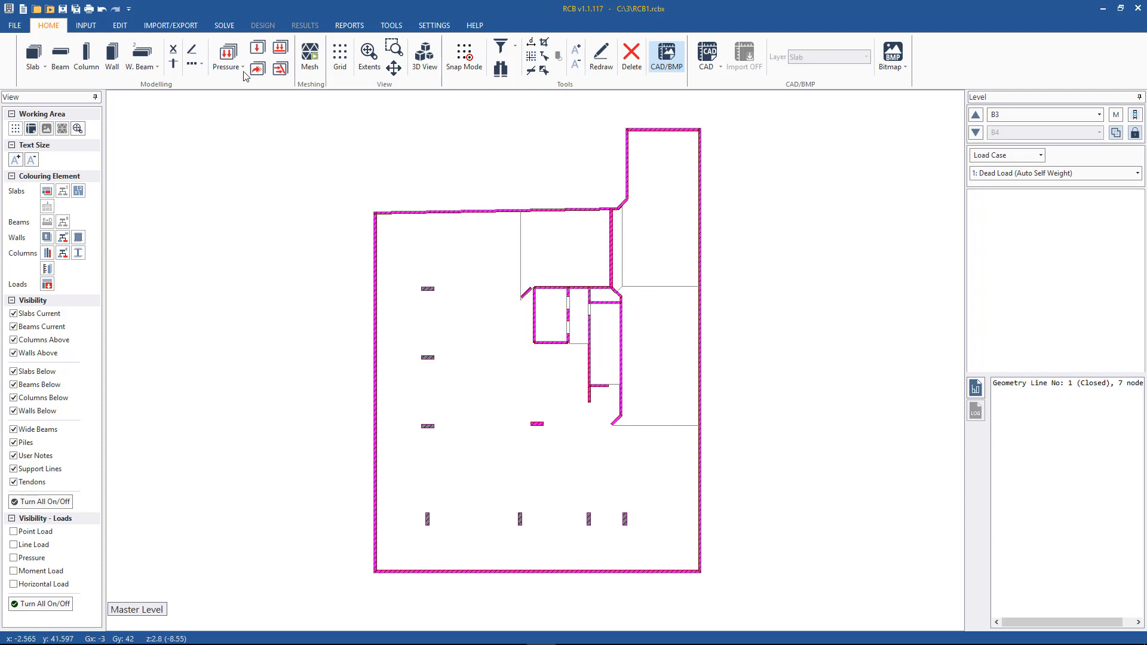
Review the storey heights table down to the basement levels, checking the master/slave marks of B2 and B3, and close it without changes.
click(87, 26)
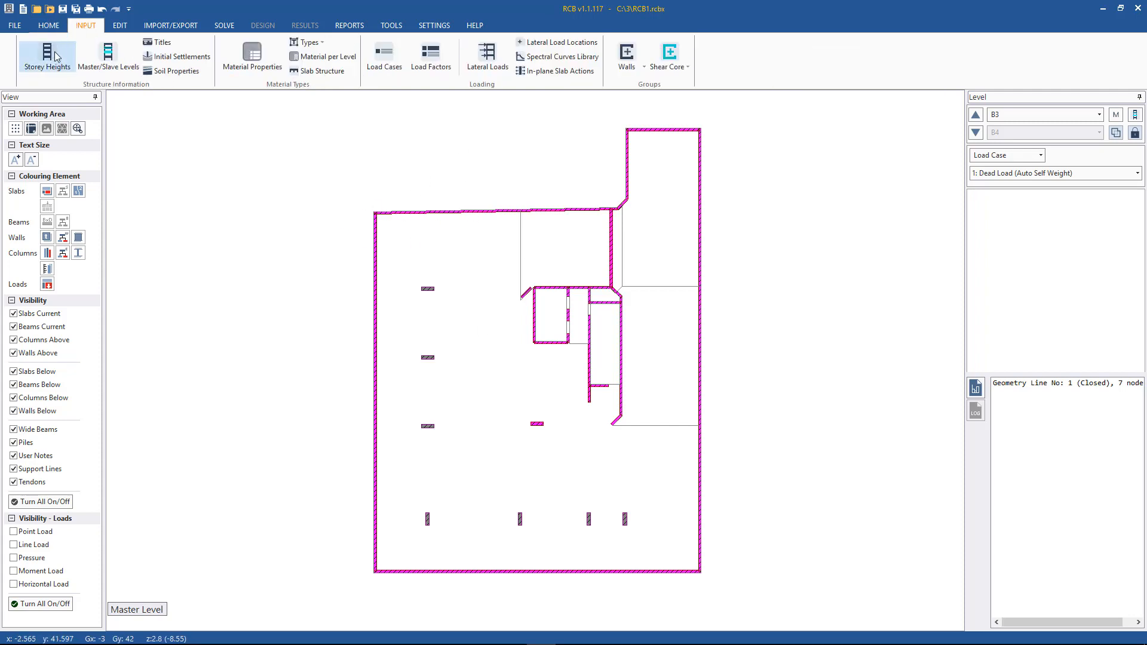
click(48, 56)
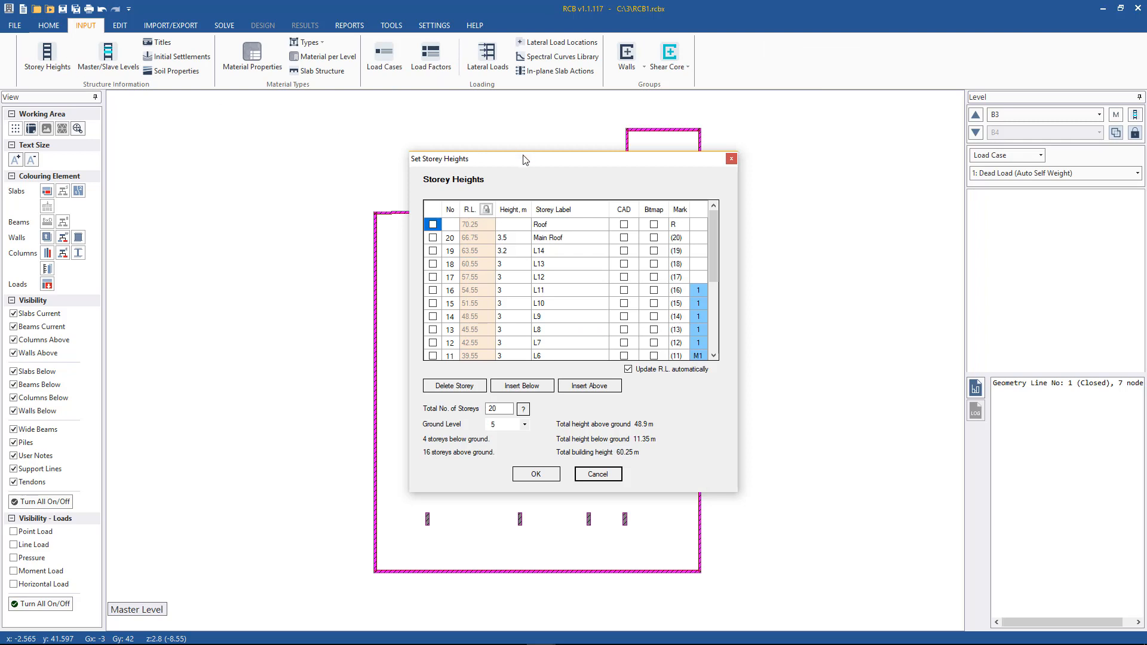
drag(524, 160, 491, 111)
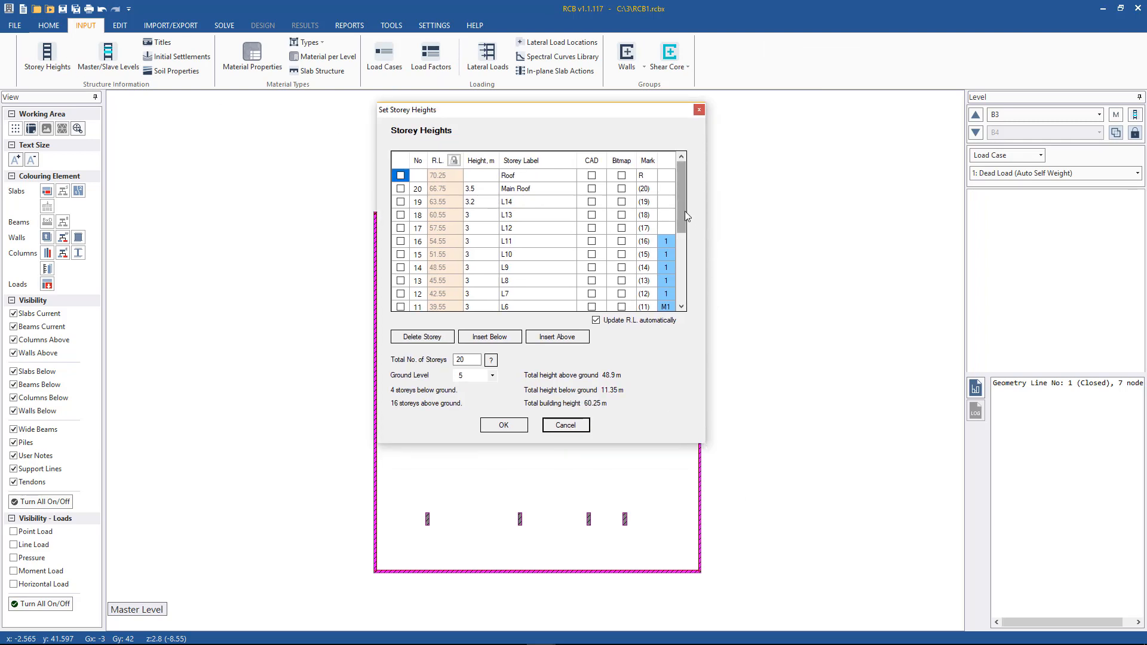
drag(685, 212, 688, 289)
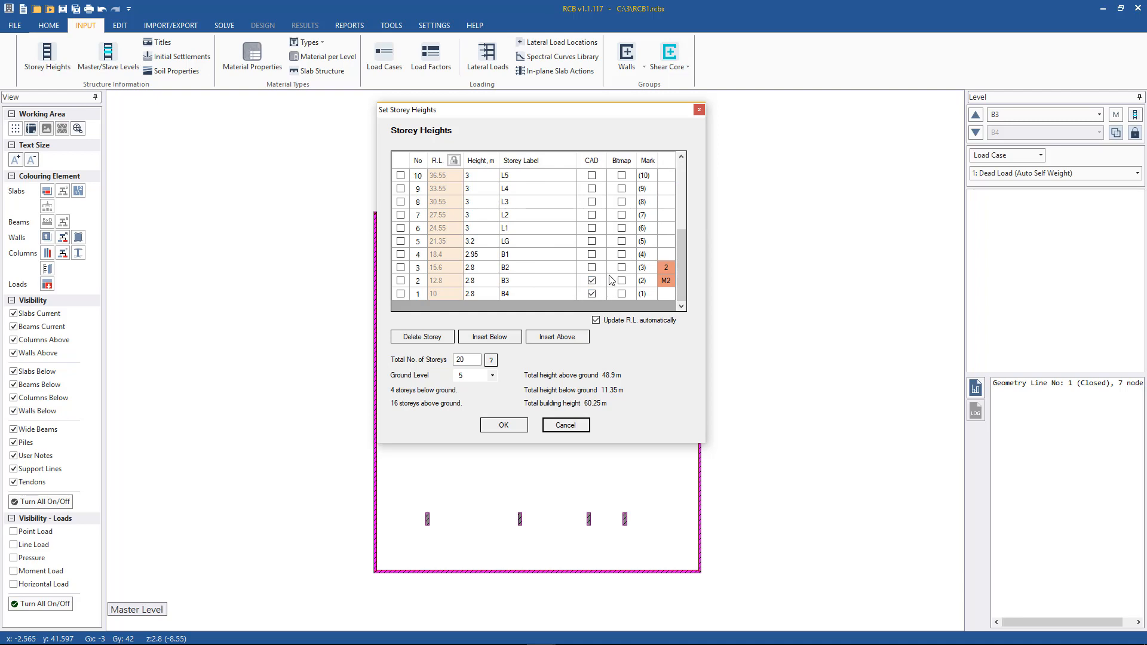
click(573, 425)
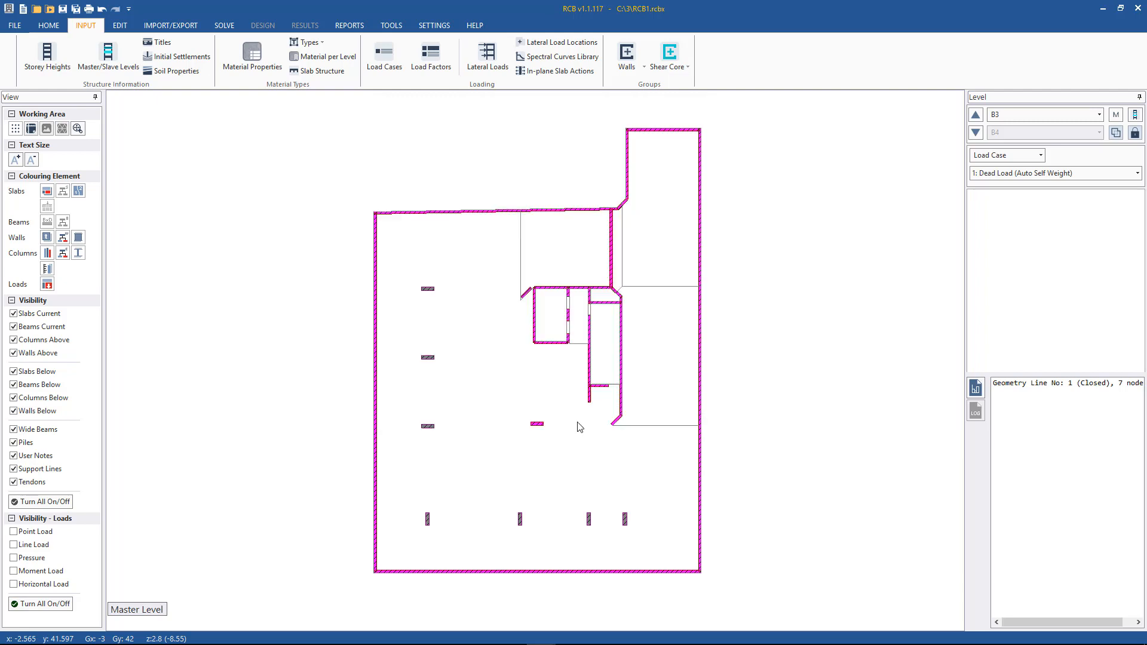
Go up through level B2 to B1 and load Basement 1.dwg, shifting the drawing's lower-left corner to coordinates (0,0).
click(976, 116)
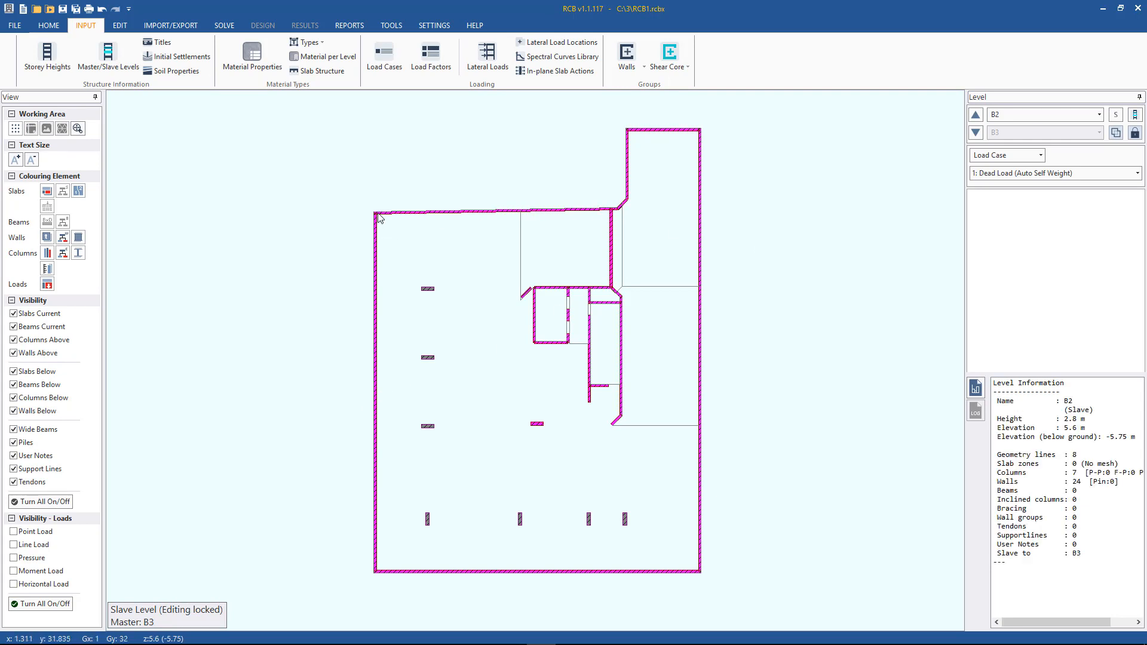
click(975, 116)
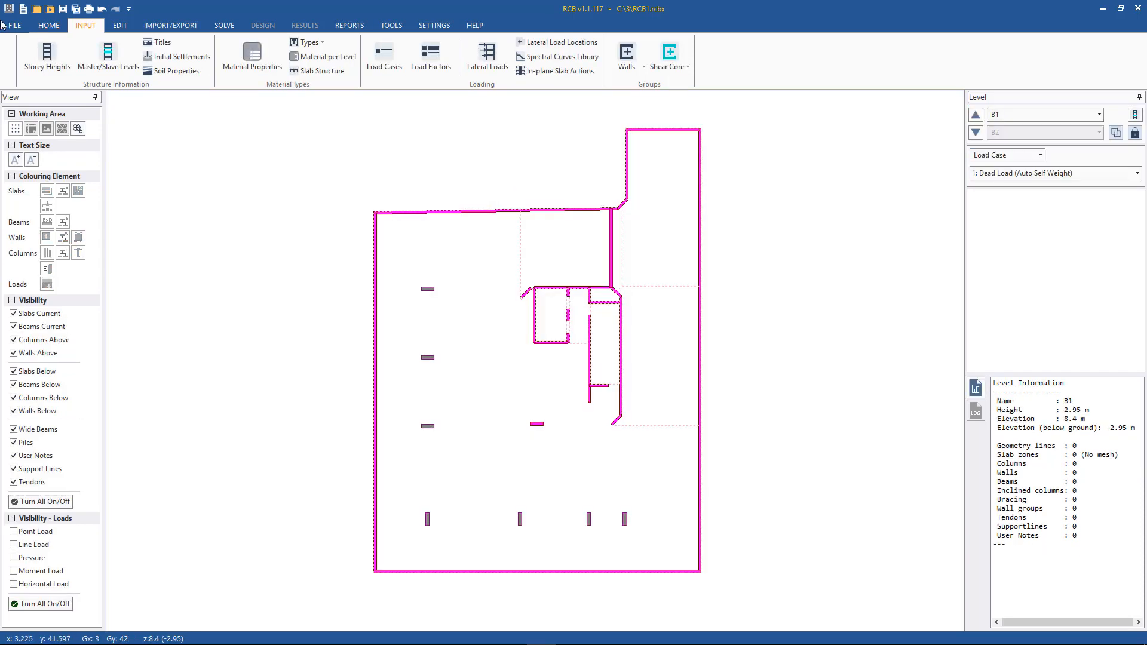
click(46, 26)
click(707, 56)
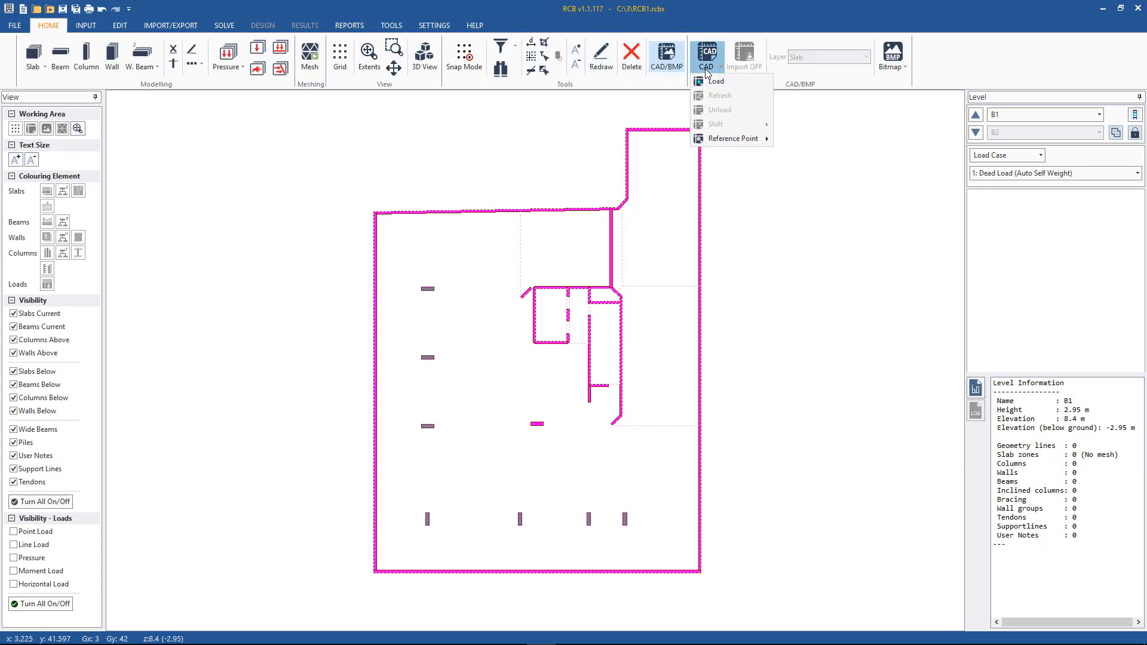
click(711, 84)
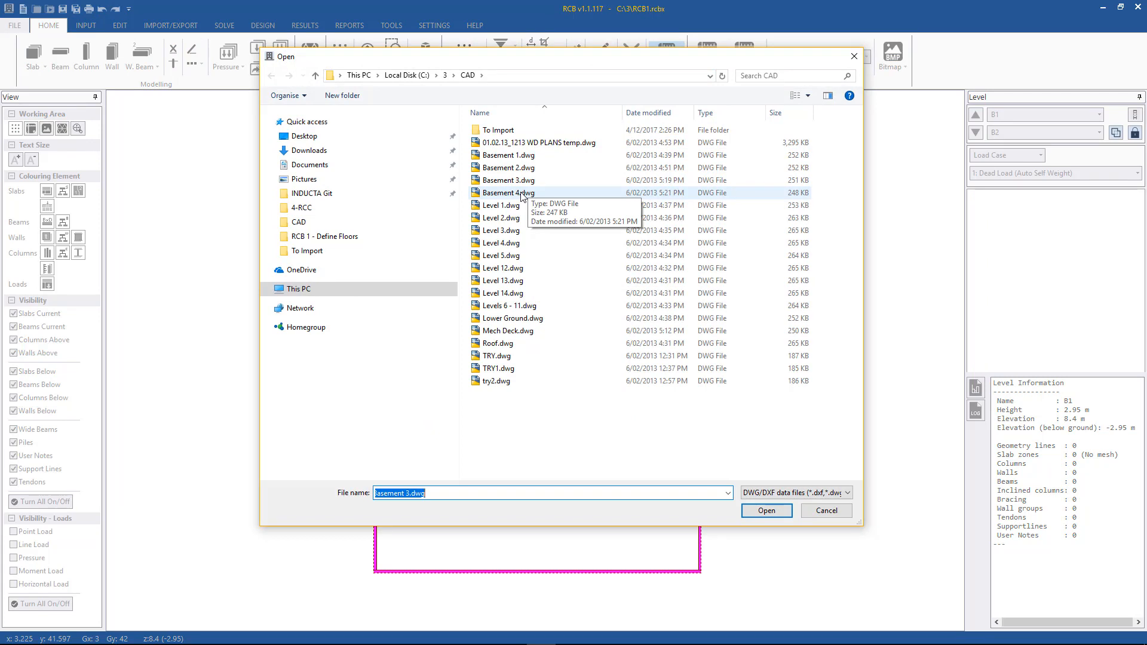
double_click(515, 155)
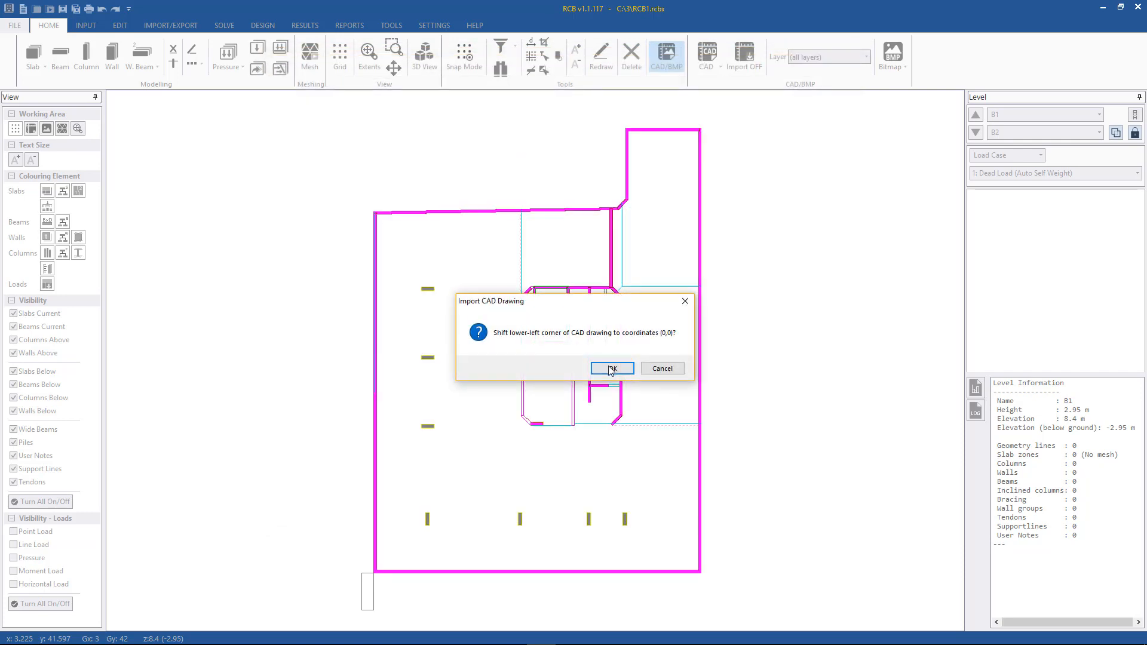
click(611, 368)
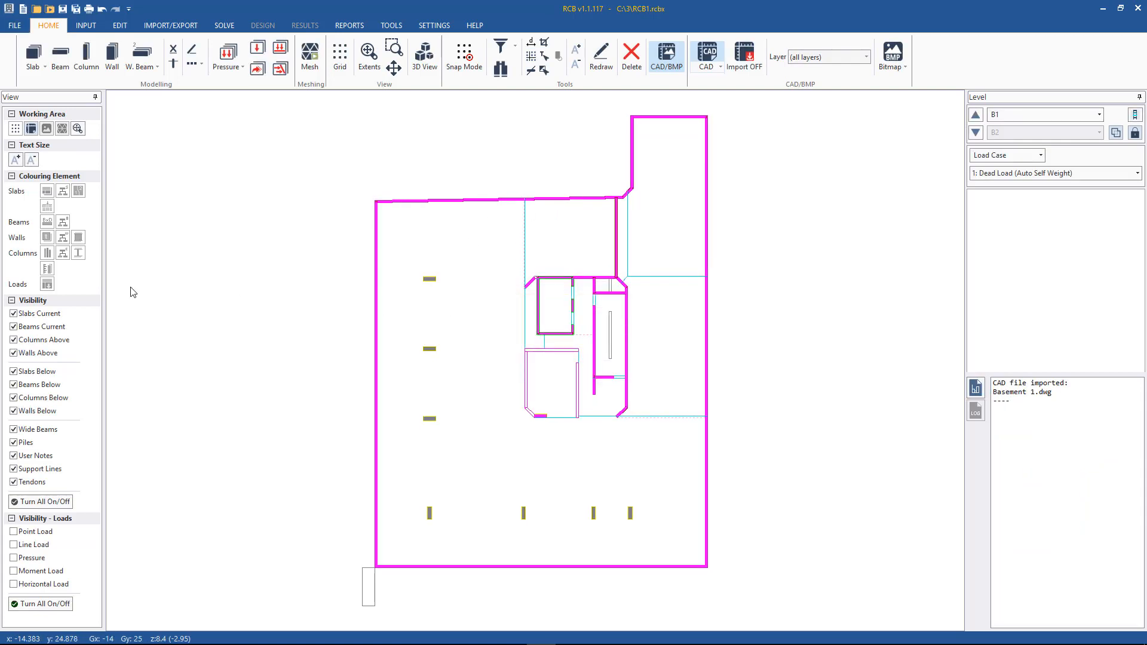
Hide the slabs, beams, columns and walls below so only the B1 CAD drawing shows.
click(40, 385)
click(36, 371)
click(42, 397)
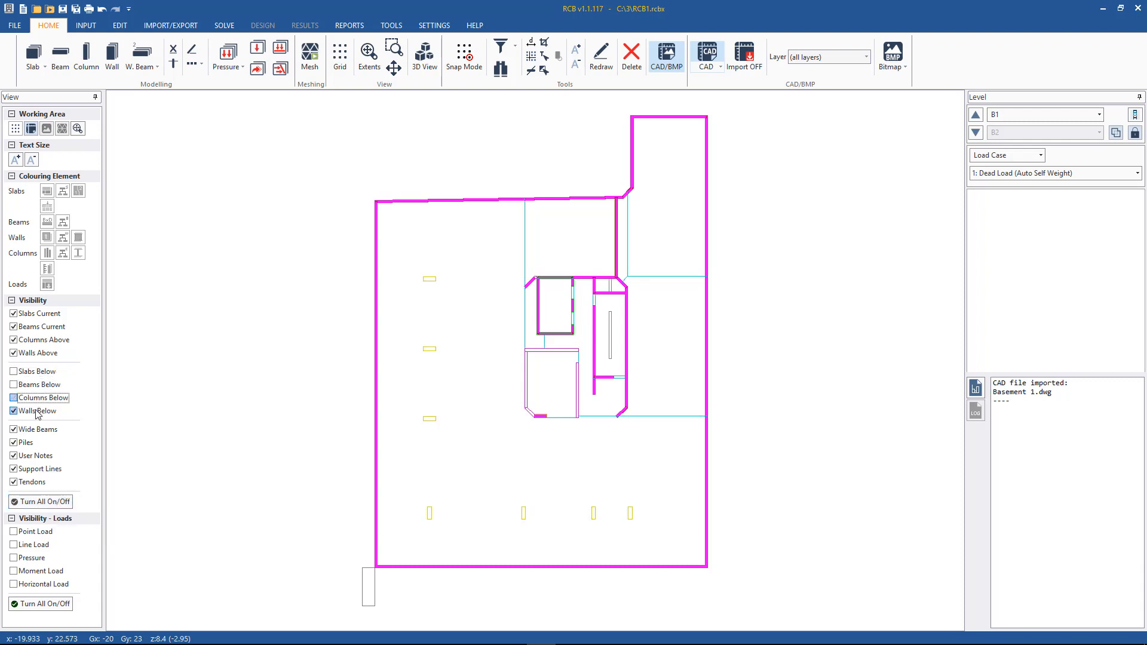
click(37, 410)
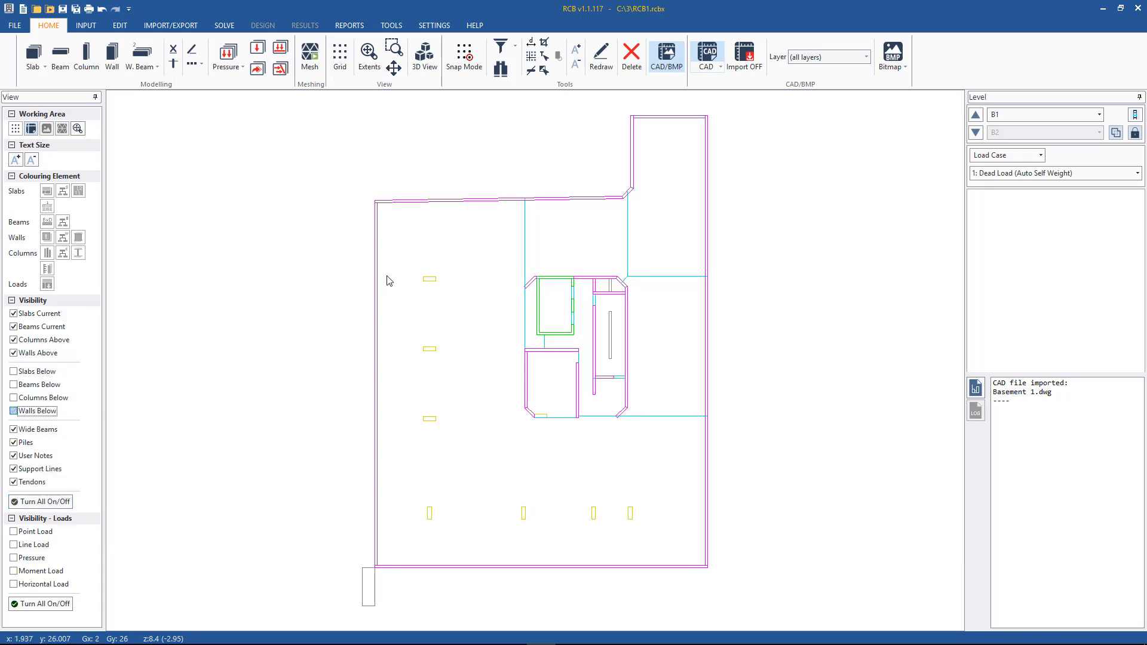
Enable CAD import on B1, isolate the Column layer, and import all of its outlines as columns.
click(744, 55)
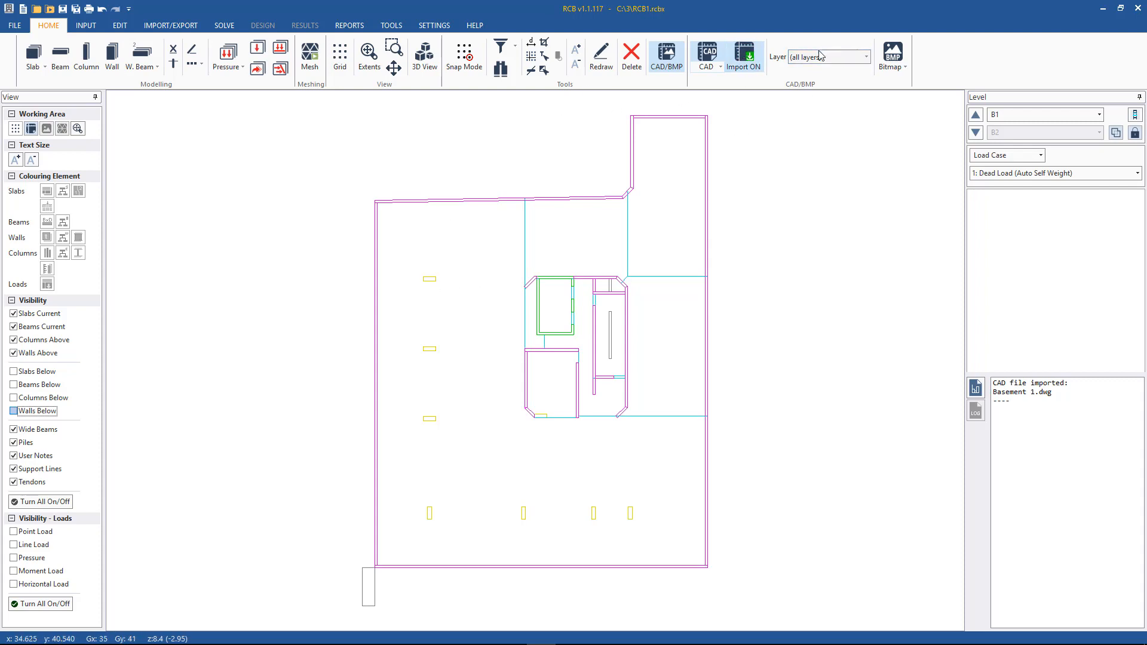
right_click(435, 283)
click(472, 287)
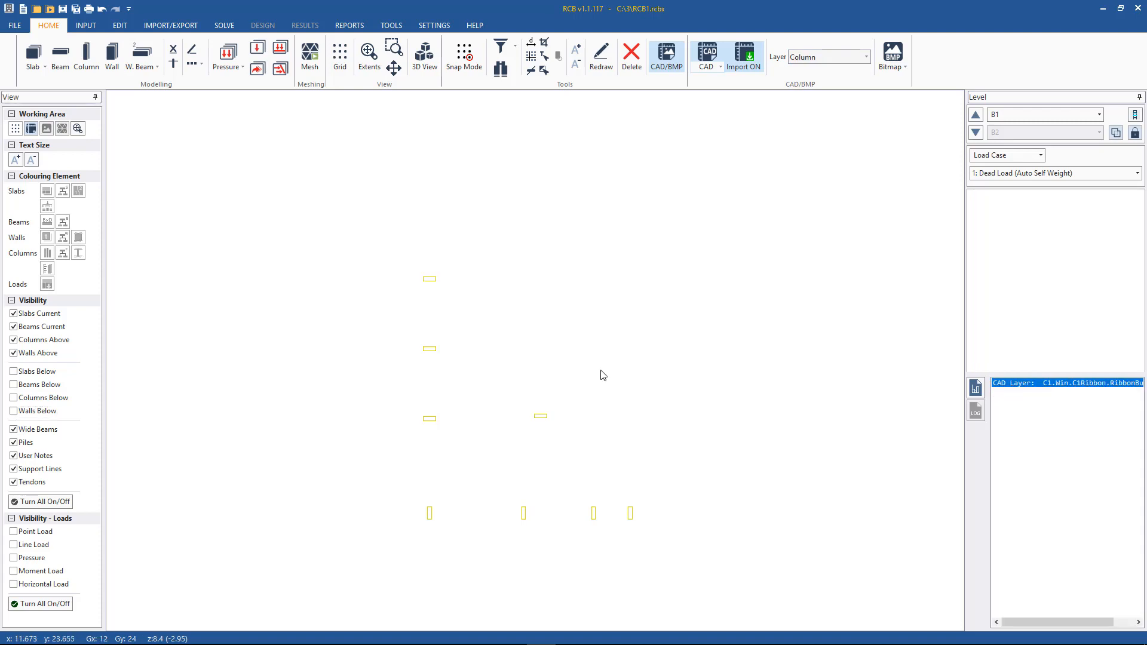
drag(747, 561, 339, 226)
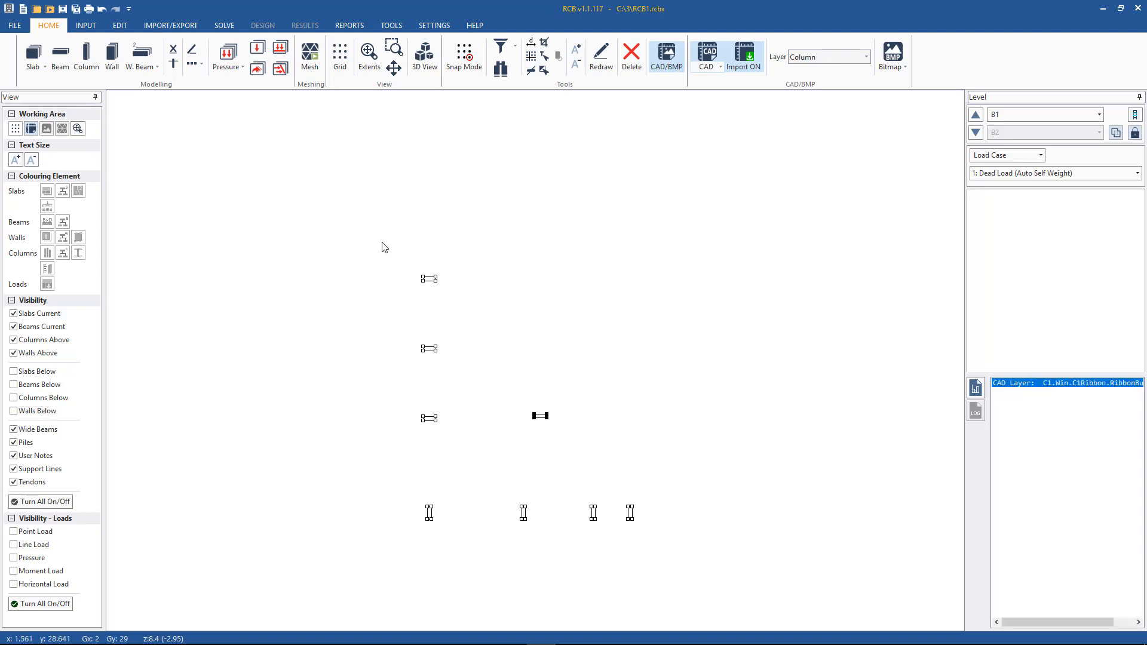
click(88, 57)
click(553, 367)
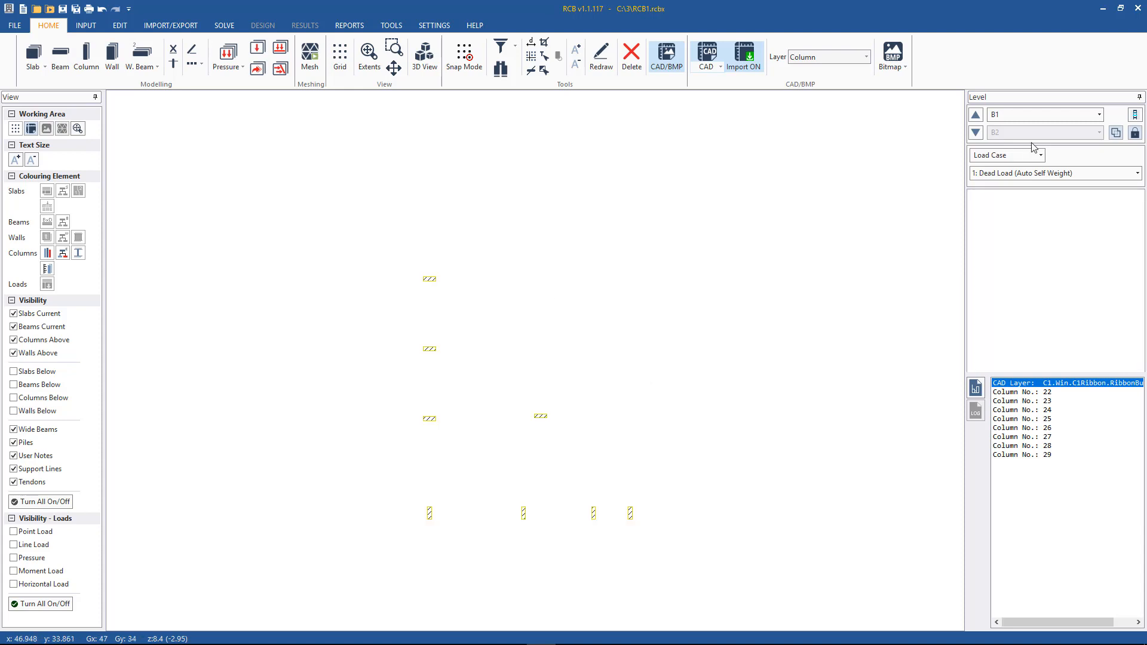
click(1013, 111)
click(1013, 111)
Show all CAD layers, isolate the Wall Panel layer, and import all of its outlines as walls on B1.
click(806, 57)
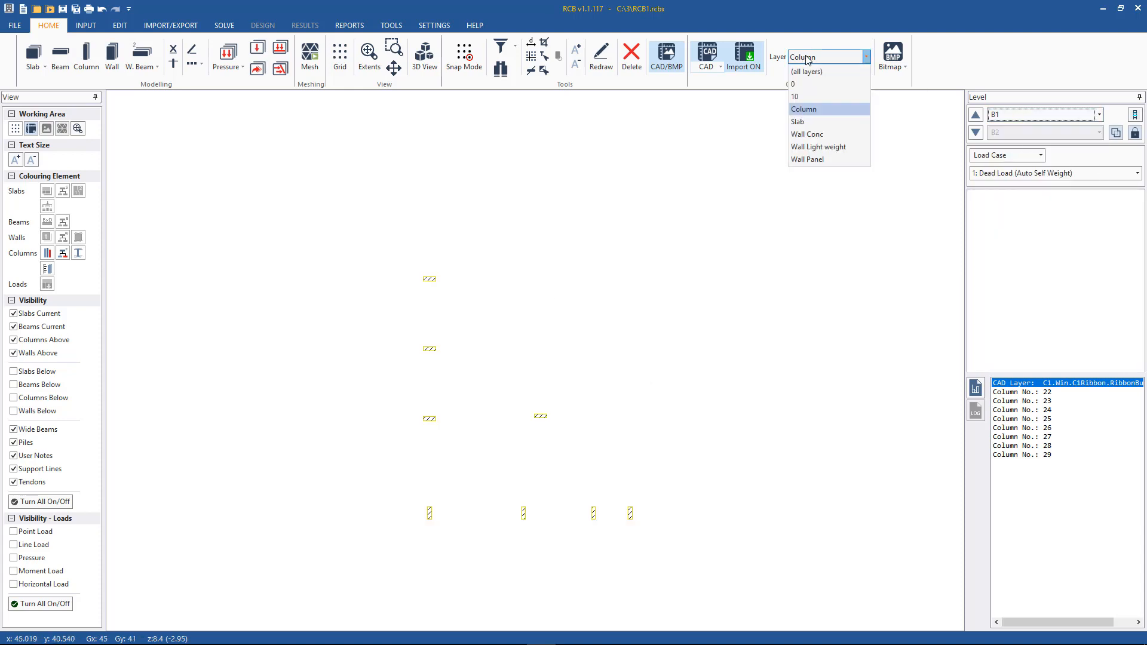
click(807, 71)
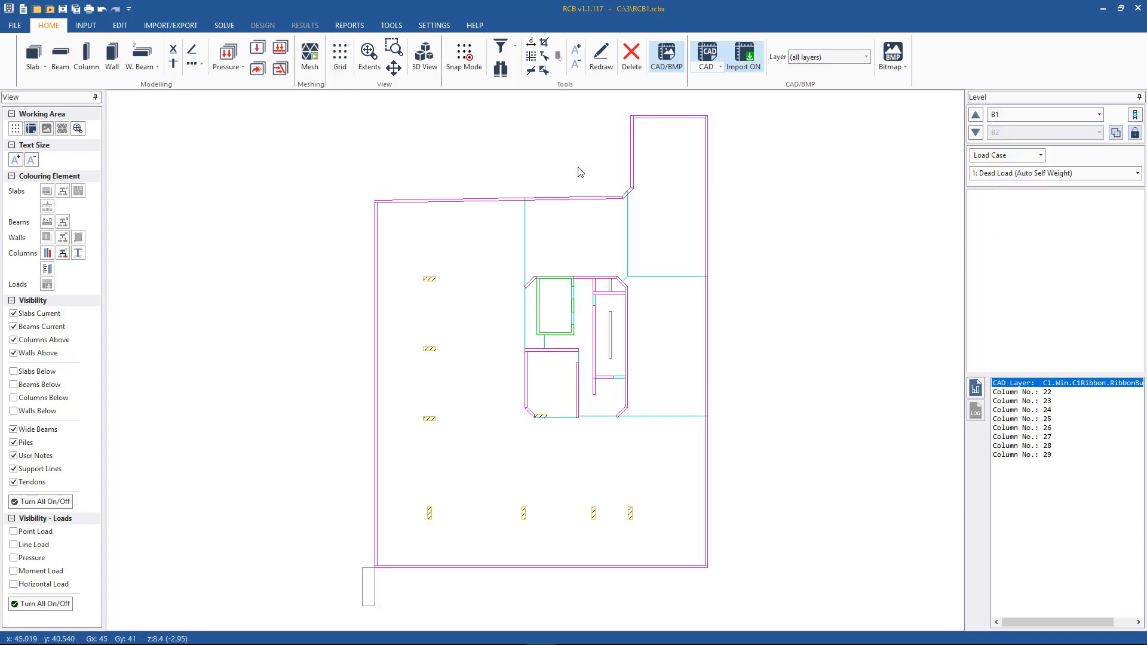
click(504, 200)
right_click(504, 204)
click(519, 208)
mouse_move(792, 598)
mouse_down()
mouse_move(671, 402)
mouse_move(317, 109)
mouse_up()
click(112, 57)
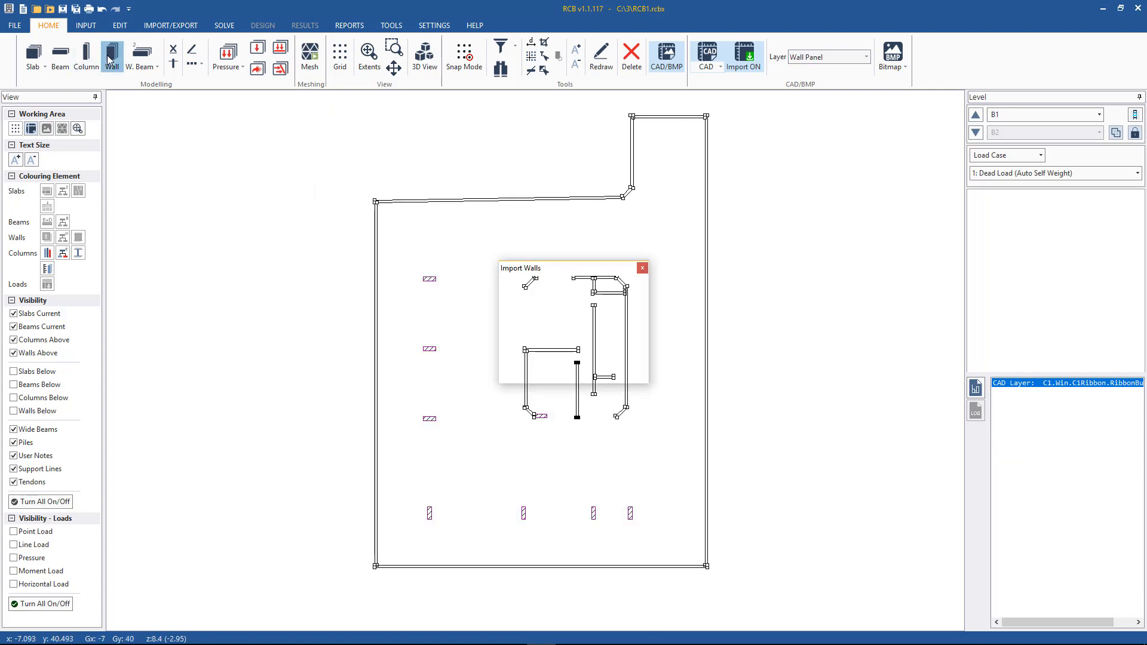
click(545, 361)
click(558, 369)
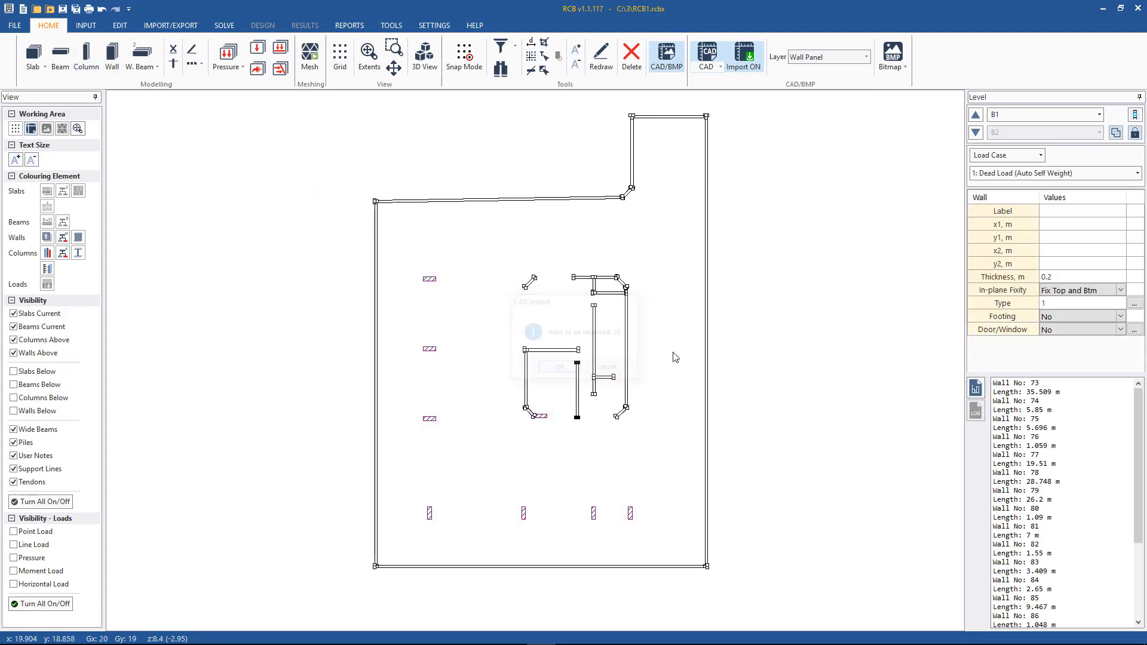
Show all layers, isolate Wall Conc, and import its core outlines as walls using parallel lines with wall ends automatically extended.
click(816, 56)
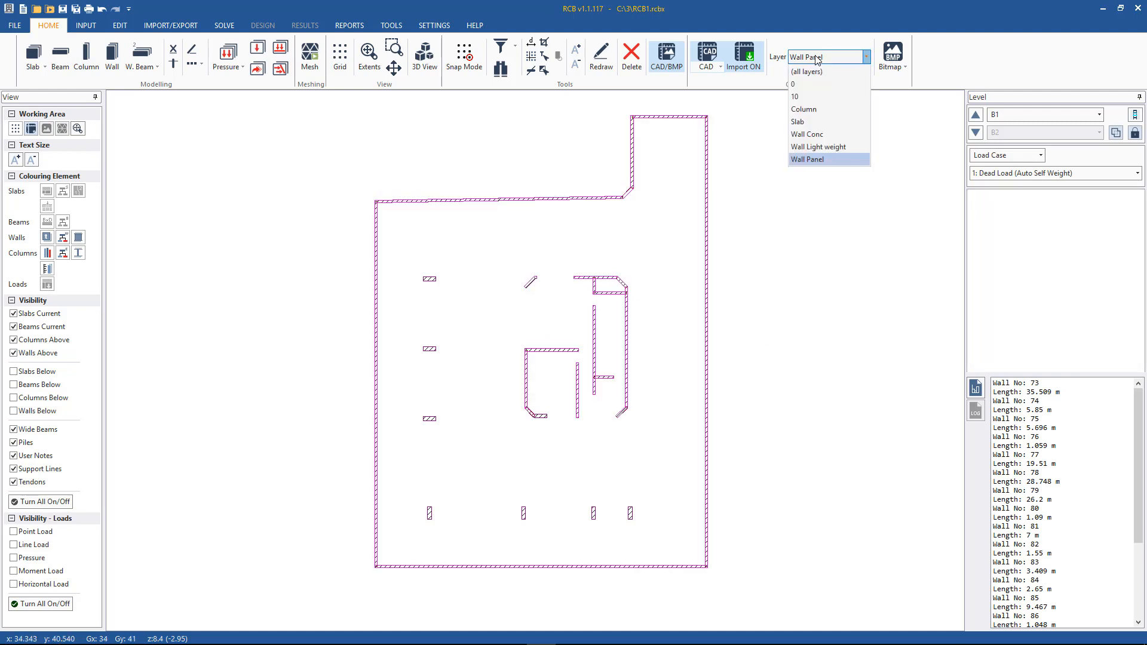
click(816, 72)
right_click(556, 277)
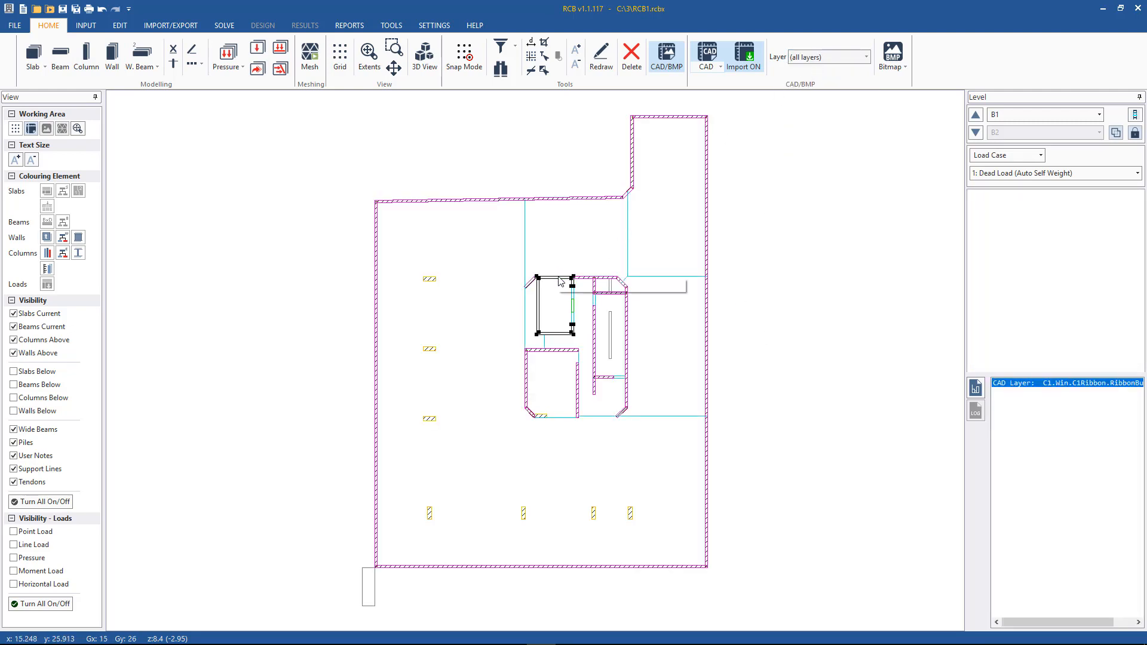
click(582, 288)
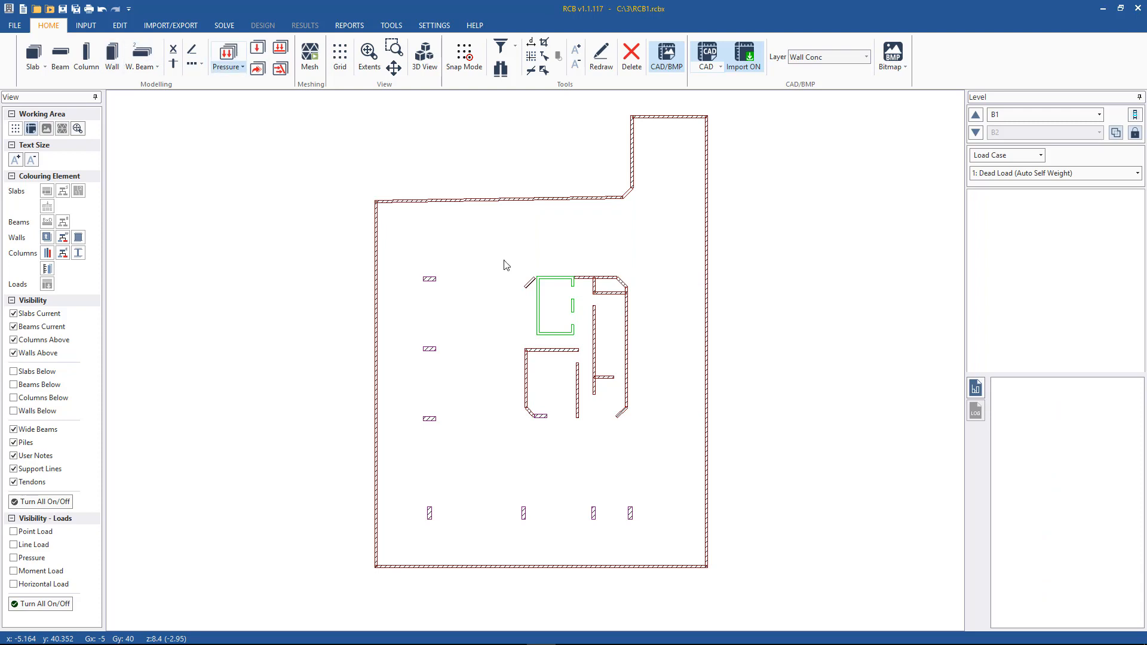
drag(638, 374, 532, 255)
click(105, 58)
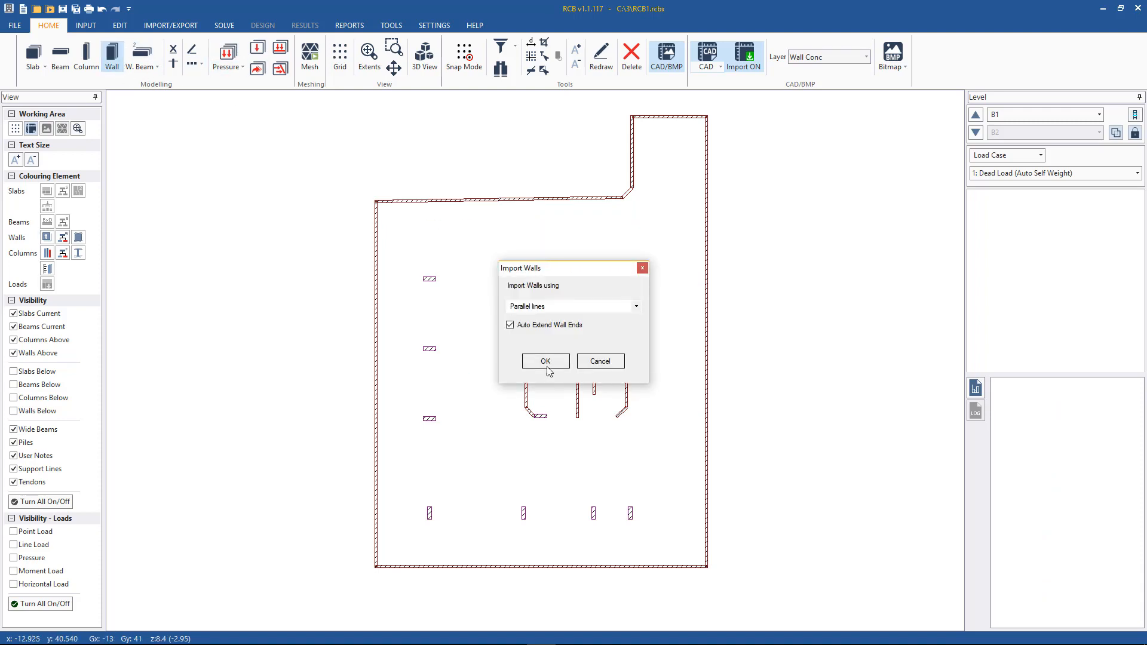
click(543, 360)
click(550, 371)
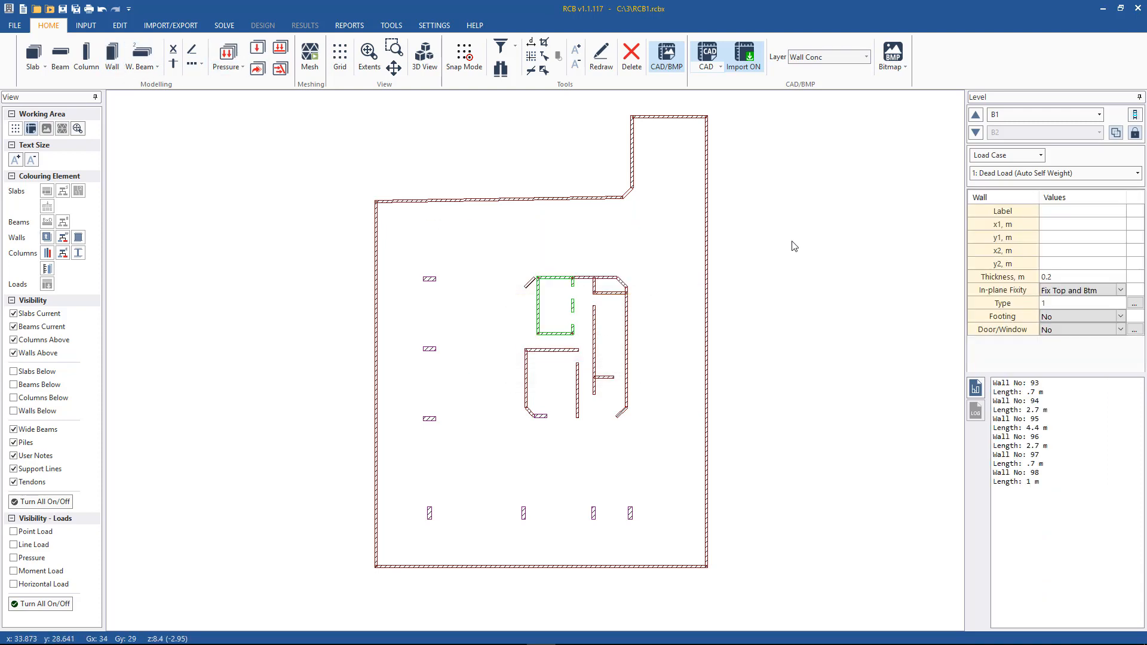
Show all CAD layers, isolate the Slab layer, and import all of its outlines as slab geometry lines on B1.
click(824, 57)
click(815, 72)
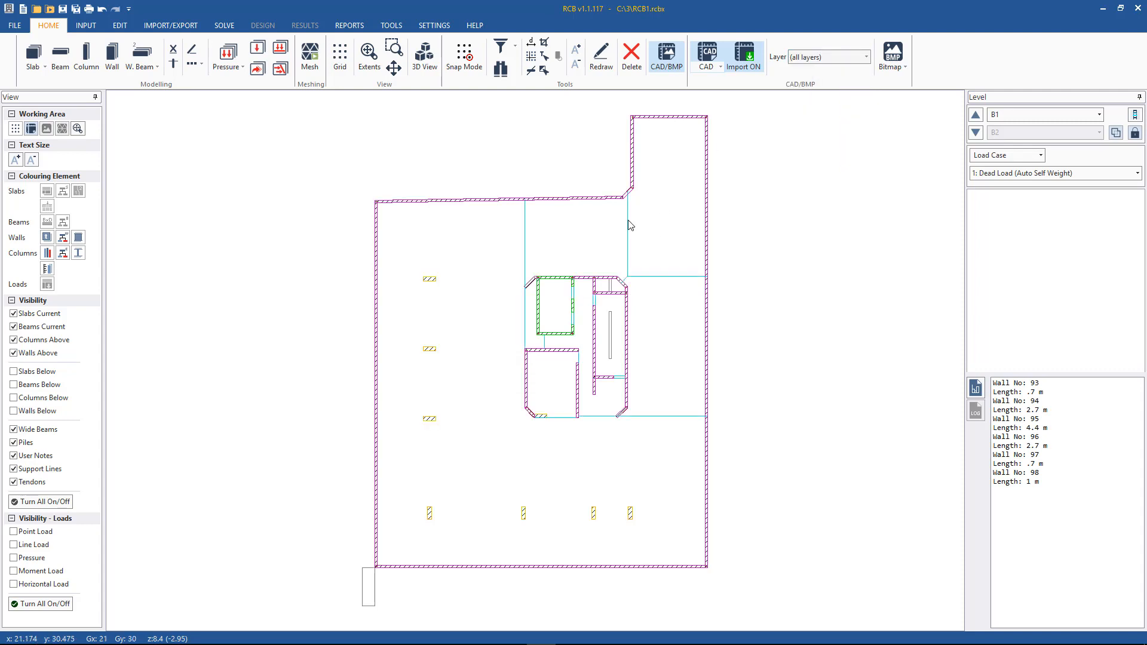
click(628, 223)
right_click(628, 223)
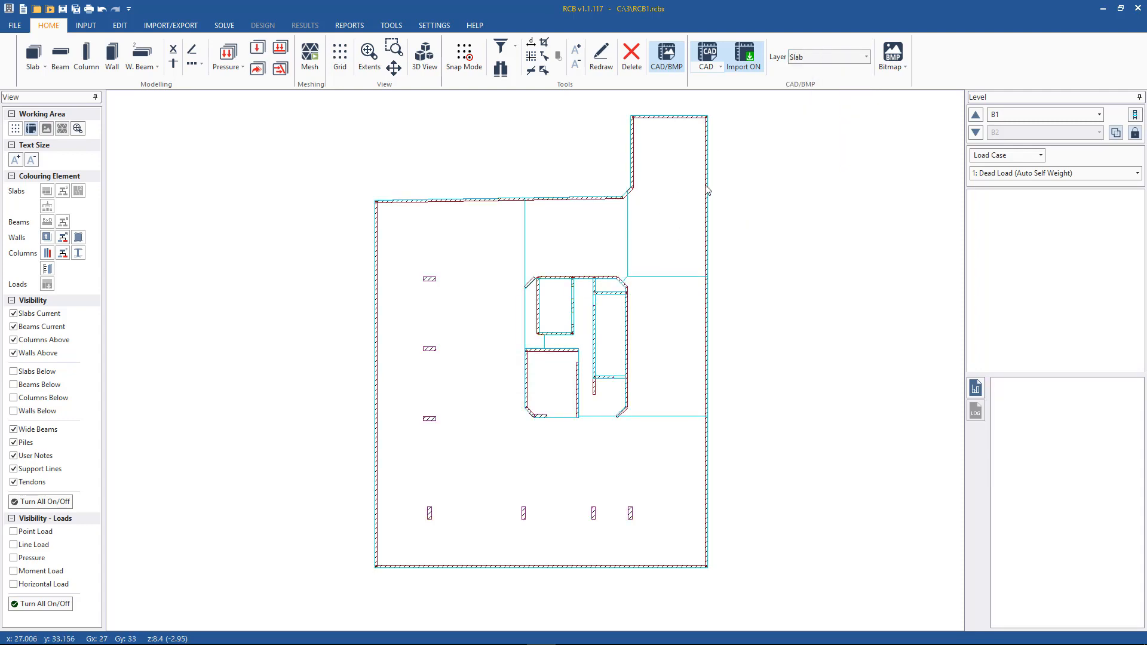
drag(798, 593, 302, 109)
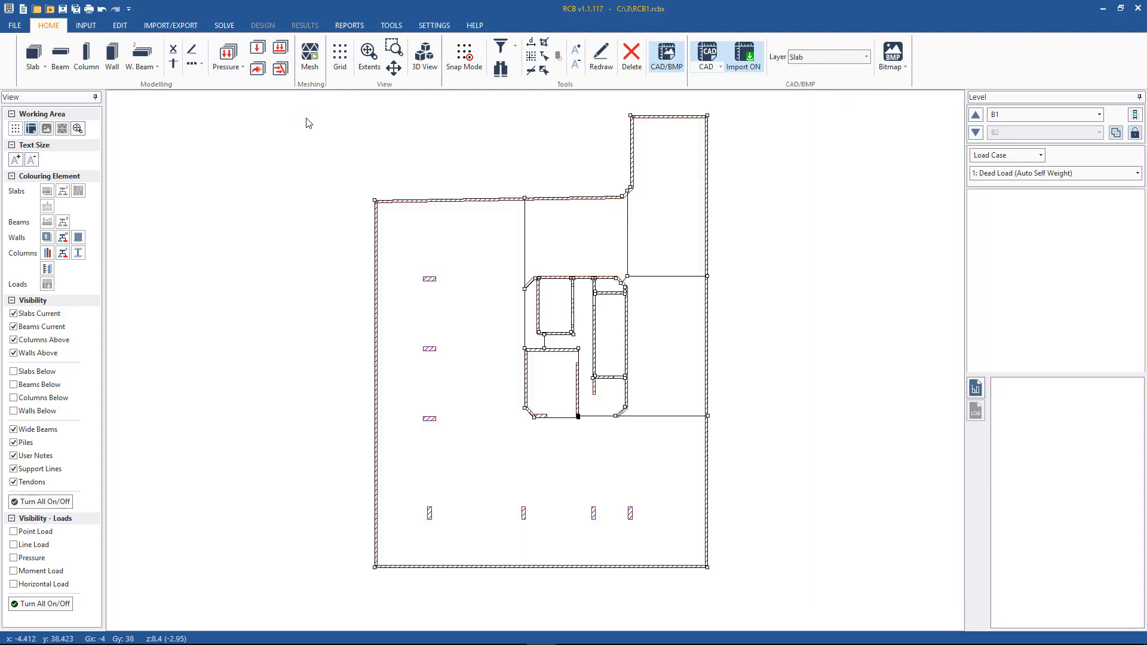
click(33, 55)
click(580, 369)
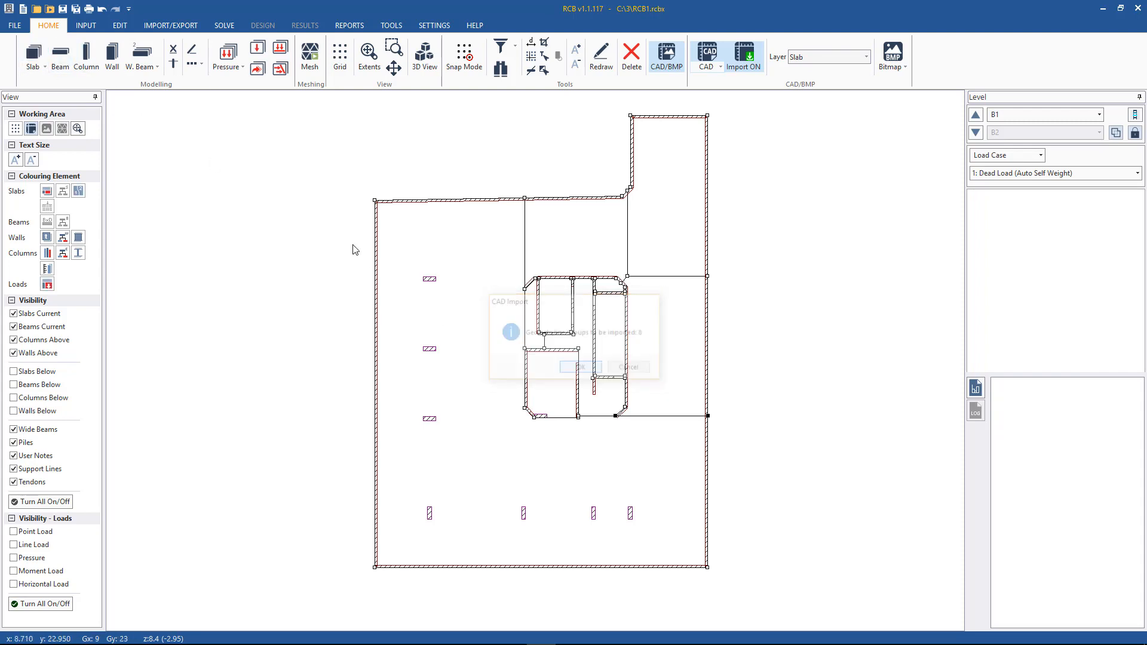
Show the walls, columns, beams and slabs below again and hide the B1 CAD drawing.
click(31, 410)
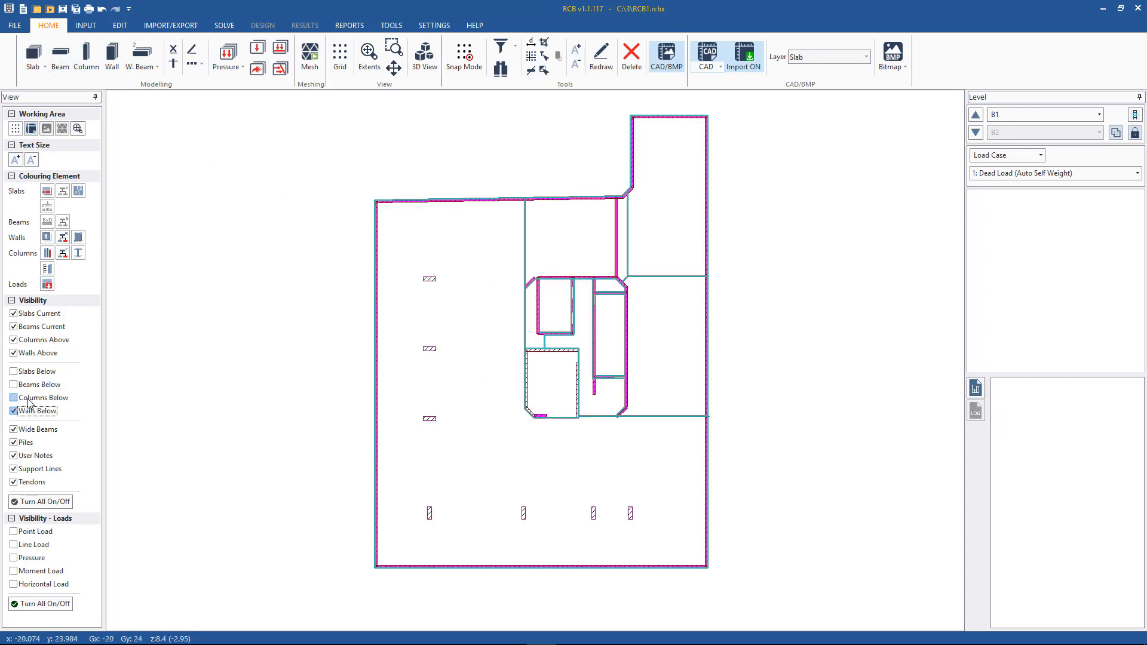
click(31, 397)
click(31, 385)
click(31, 371)
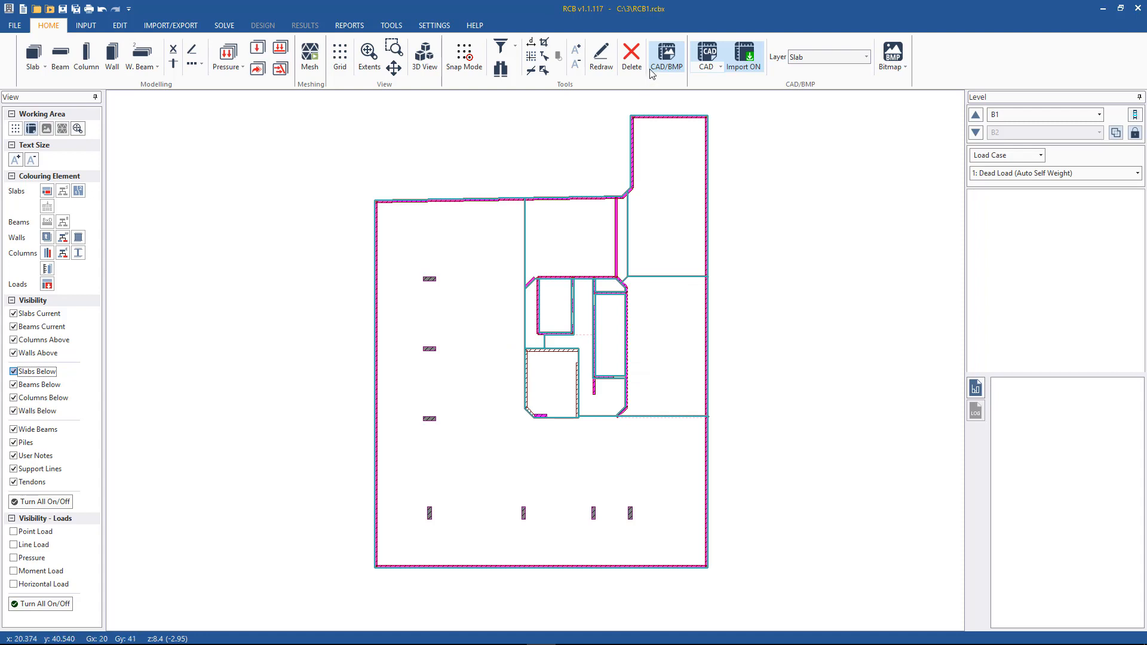
click(707, 53)
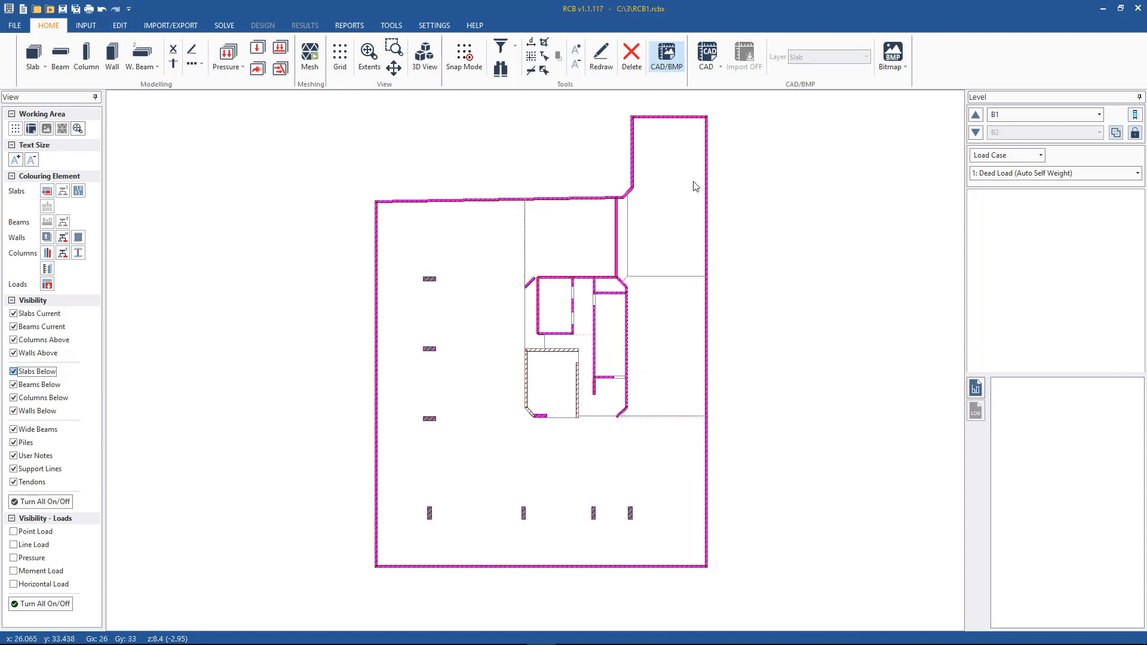
Go up to level LG and load Lower Ground.dwg, shifting the drawing's lower-left corner to coordinates (0,0).
click(976, 116)
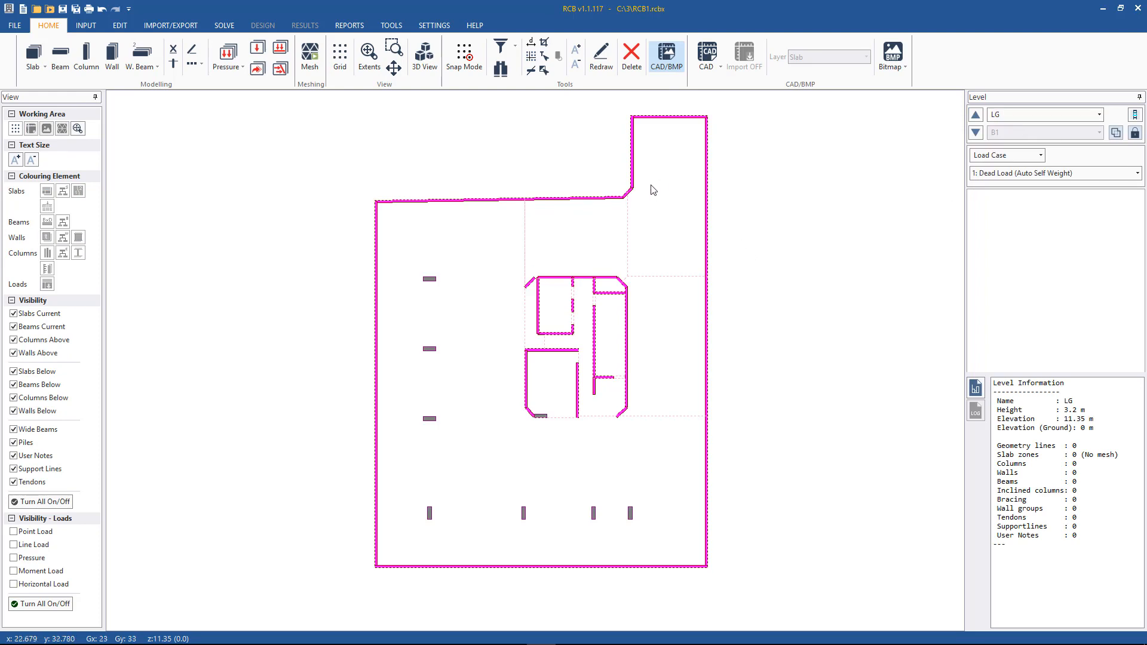
click(721, 66)
click(718, 87)
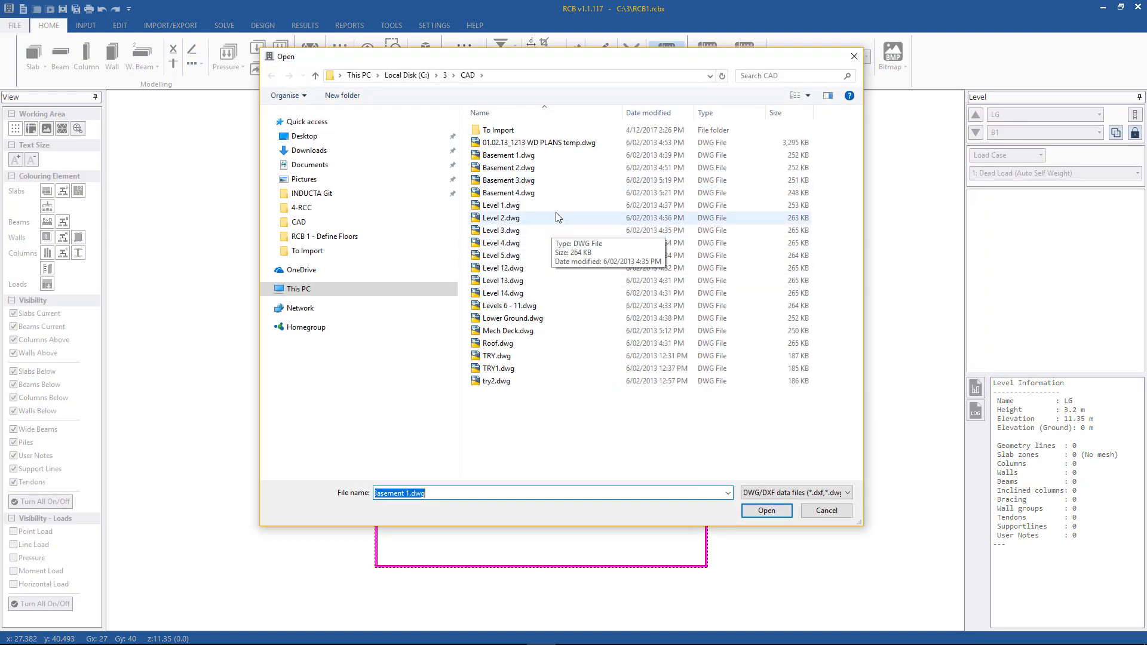
double_click(506, 323)
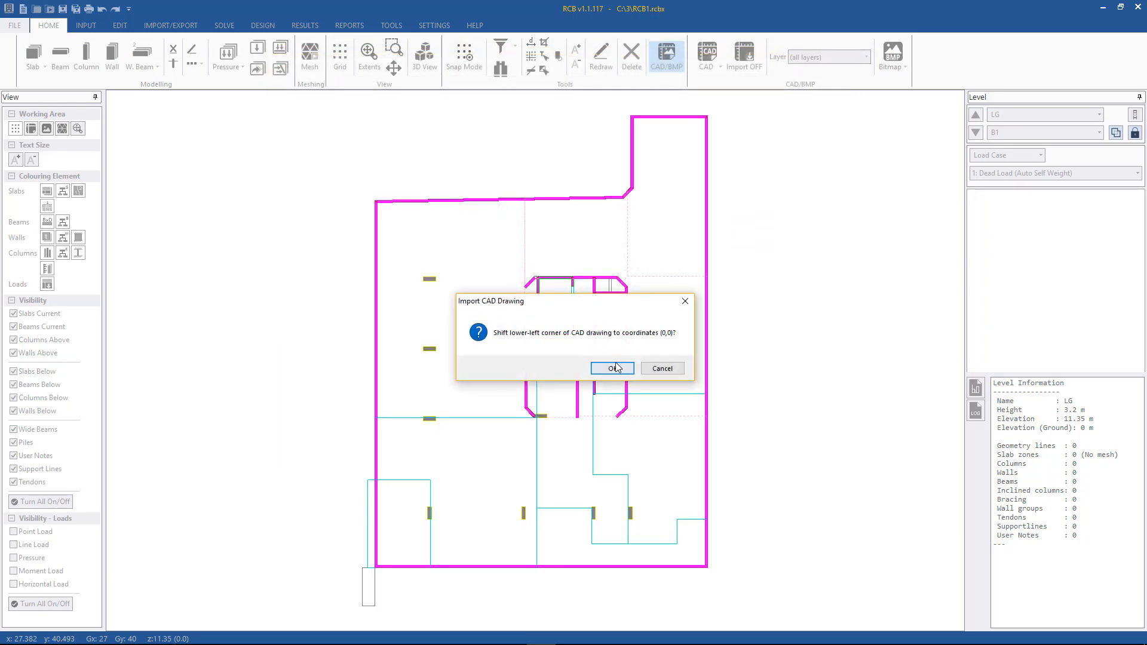
click(613, 368)
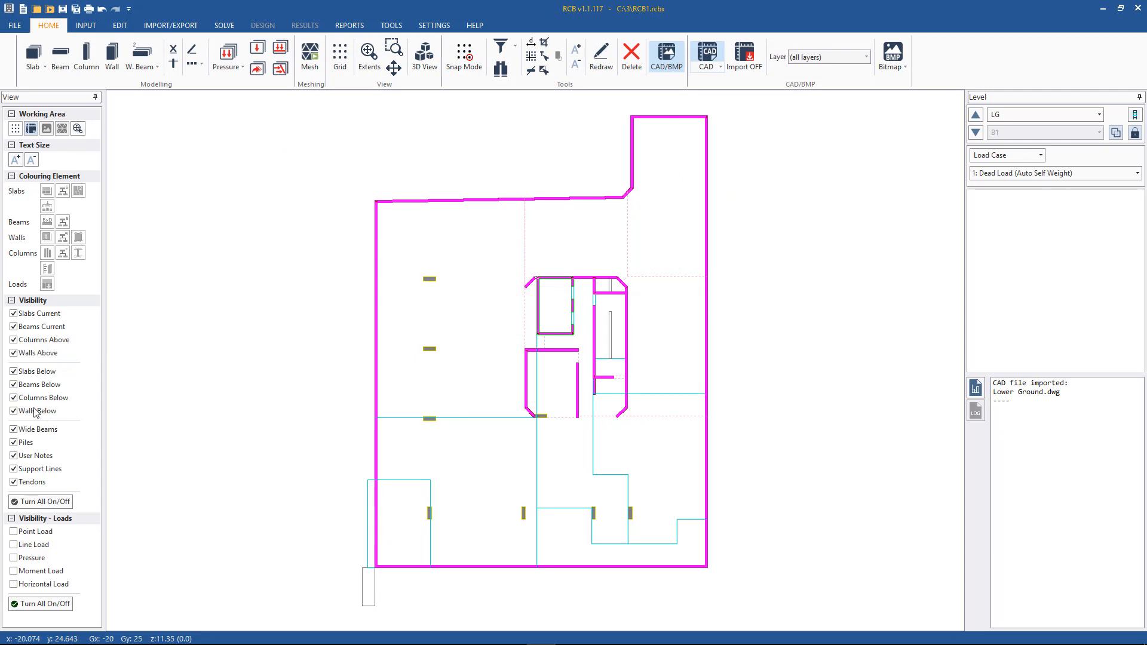
Hide the walls, columns, beams and slabs below so that only the Lower Ground CAD drawing remains on LG.
click(36, 411)
click(41, 397)
click(40, 385)
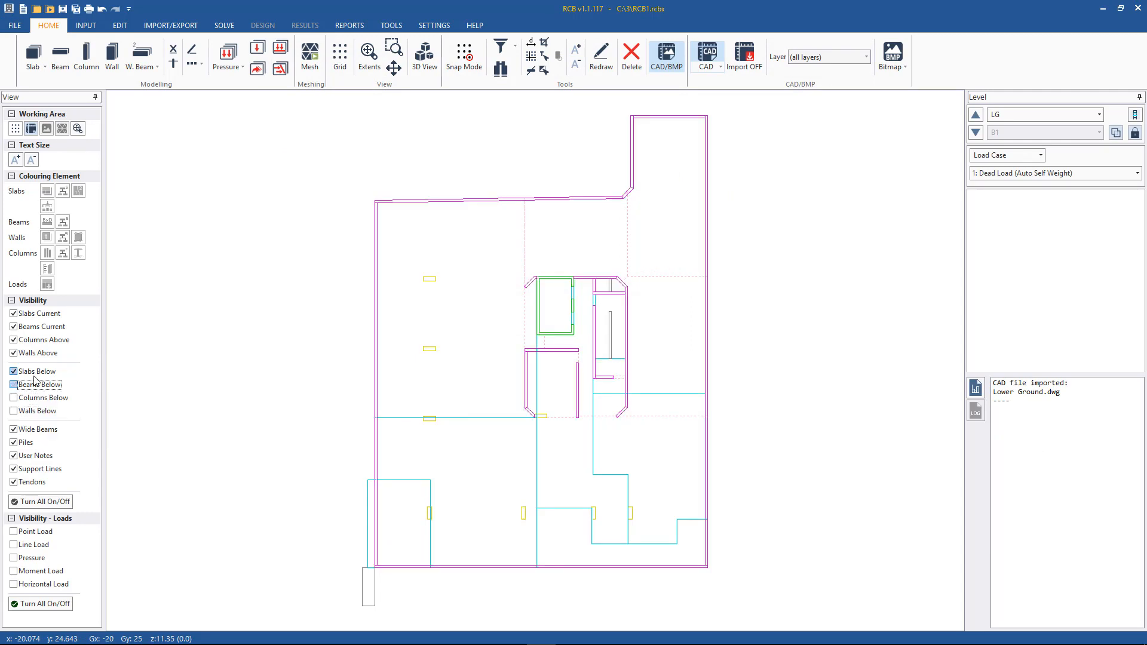
click(34, 372)
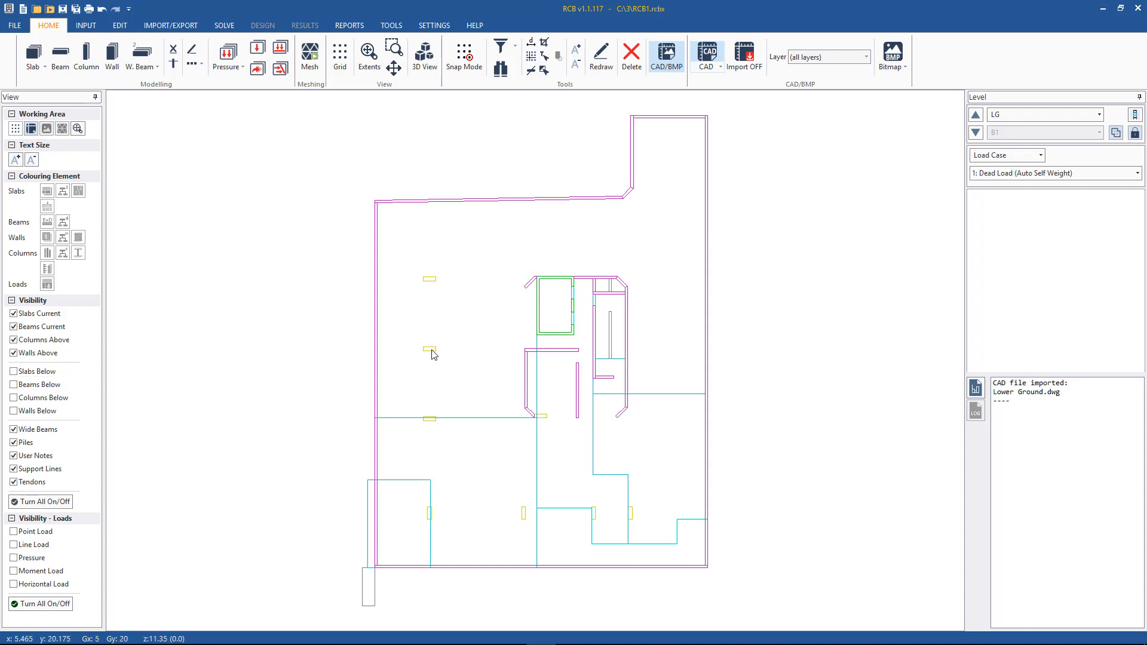
Turn on CAD import, isolate the Column layer, and import all of its outlines as columns on LG.
click(744, 56)
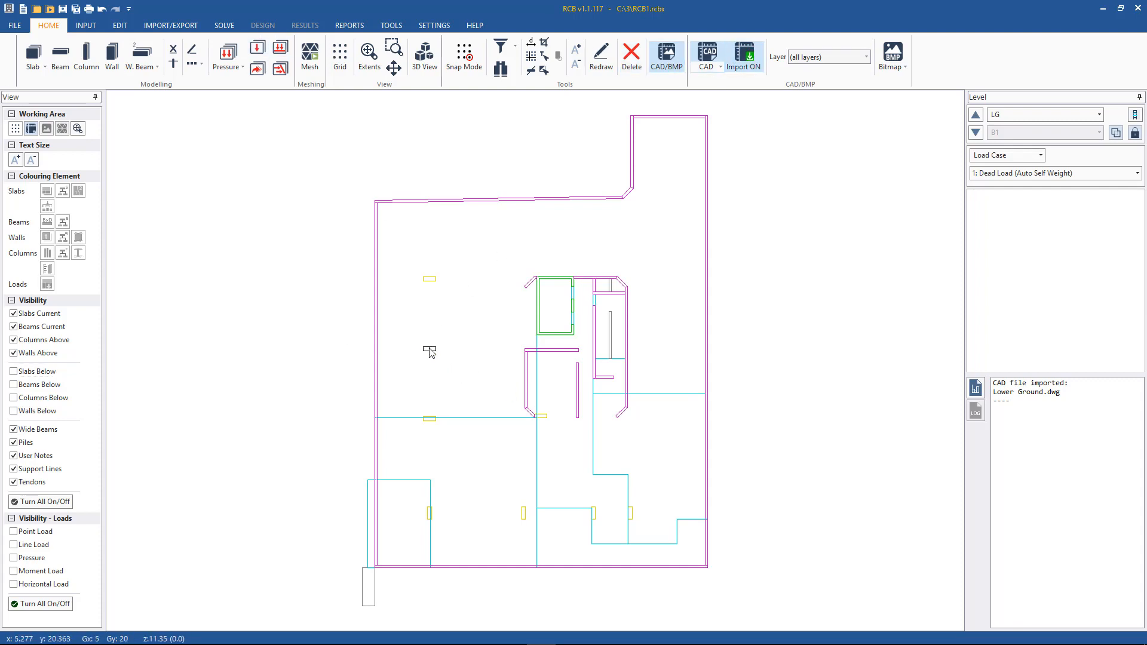
click(429, 352)
drag(764, 568, 387, 246)
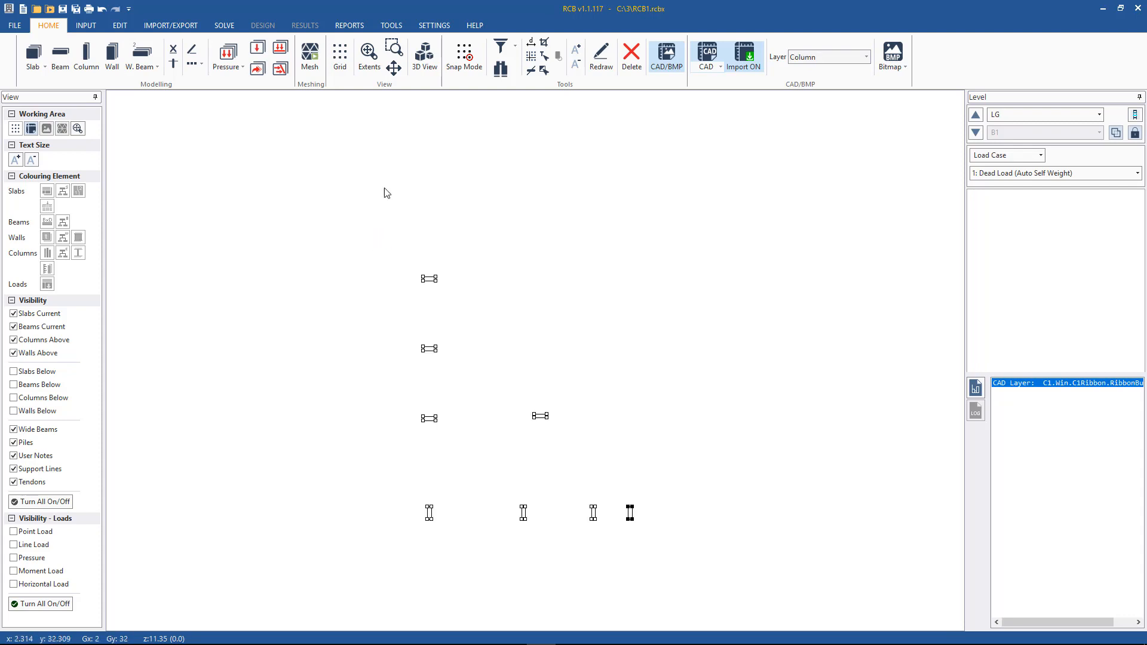
click(86, 59)
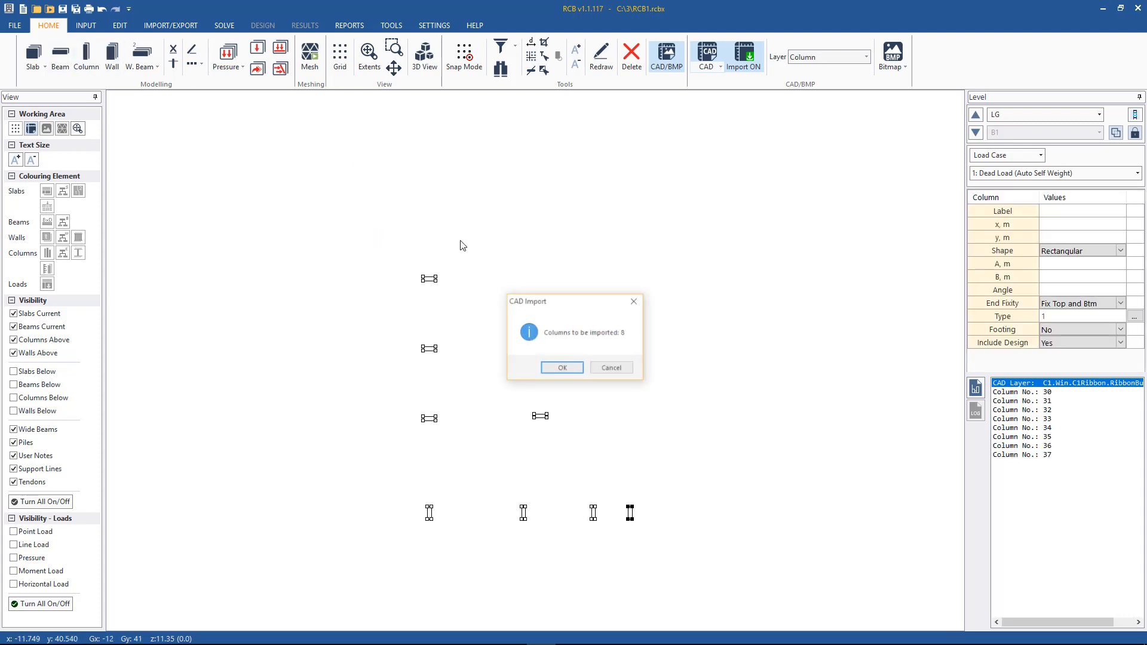
click(561, 369)
Show all layers, isolate Wall Panel, and import its outlines as walls on LG using parallel lines with wall ends automatically extended.
click(813, 60)
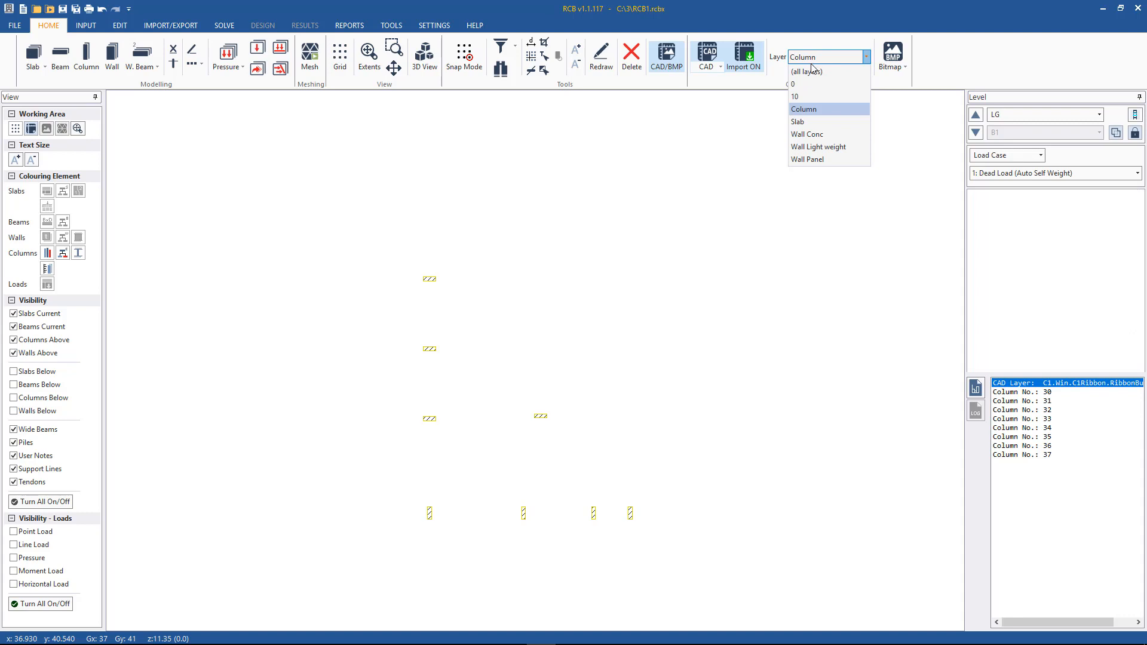
click(808, 72)
click(591, 278)
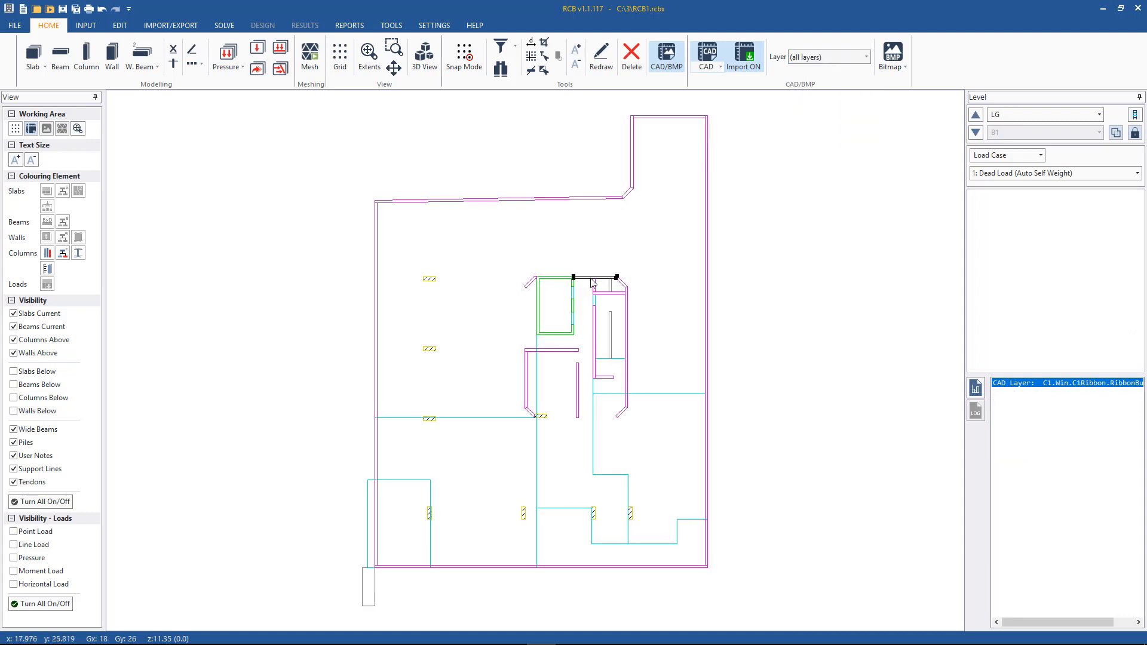
right_click(590, 278)
click(617, 285)
mouse_move(801, 599)
mouse_down()
mouse_move(539, 304)
mouse_move(286, 103)
mouse_up()
click(112, 56)
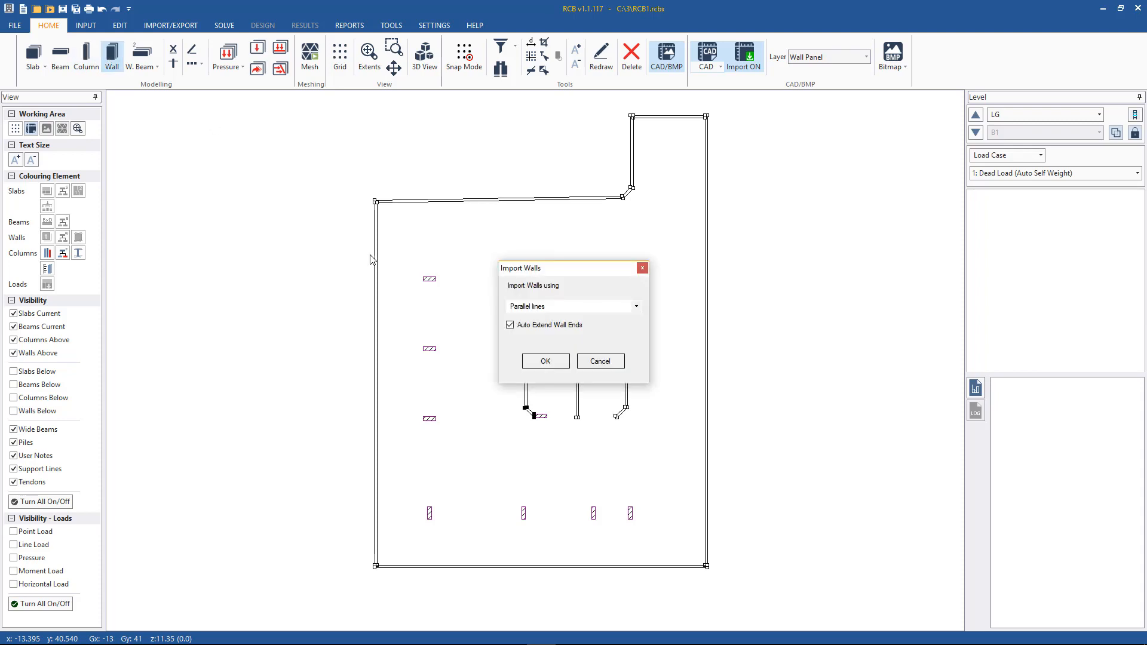
click(546, 361)
click(546, 364)
Switch to the Wall Conc layer and import all of its core outlines as walls on LG.
click(819, 57)
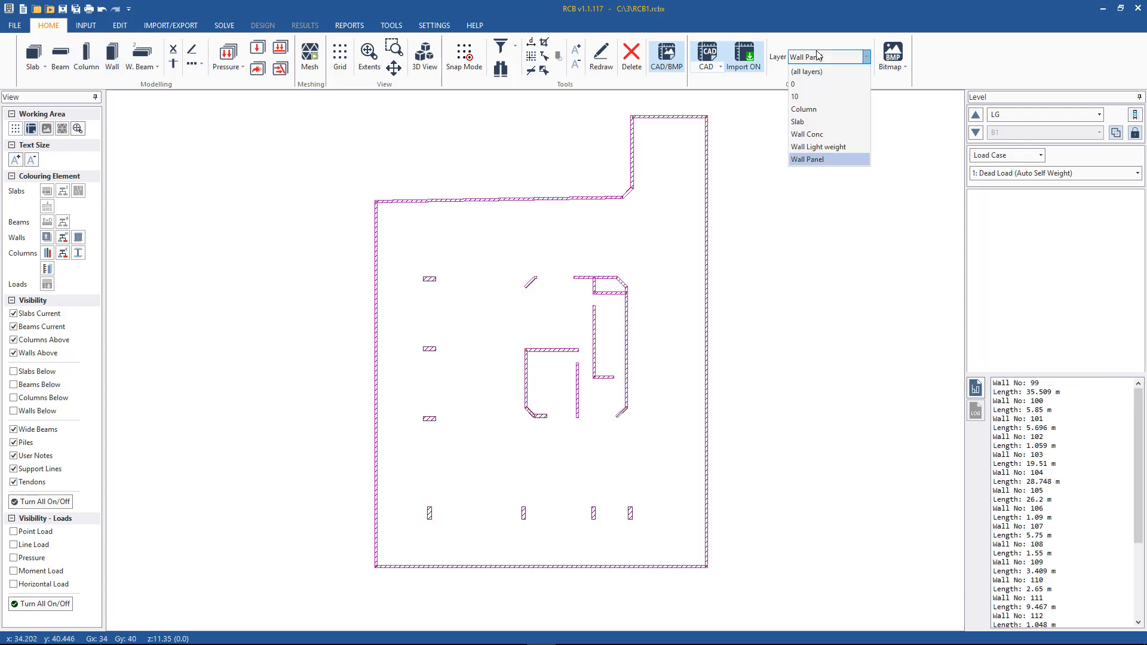
click(813, 135)
drag(631, 385, 503, 242)
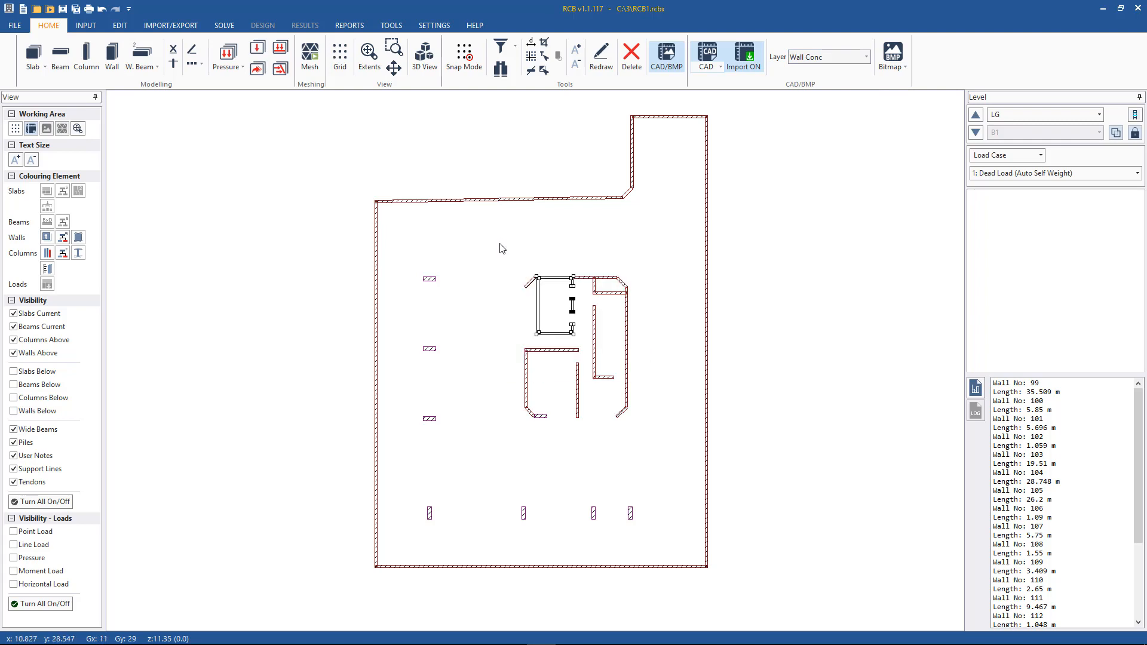
click(111, 57)
click(545, 362)
click(547, 364)
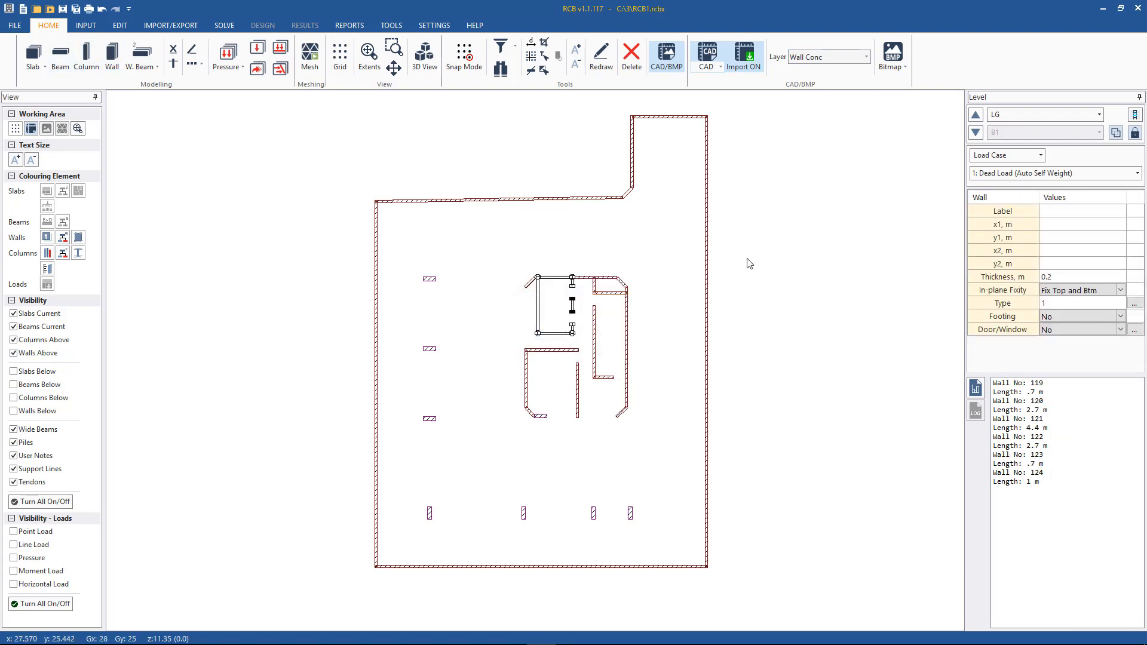
Show all CAD layers, isolate the Slab layer, and import all of its outlines as slab geometry lines on LG.
click(833, 63)
click(807, 70)
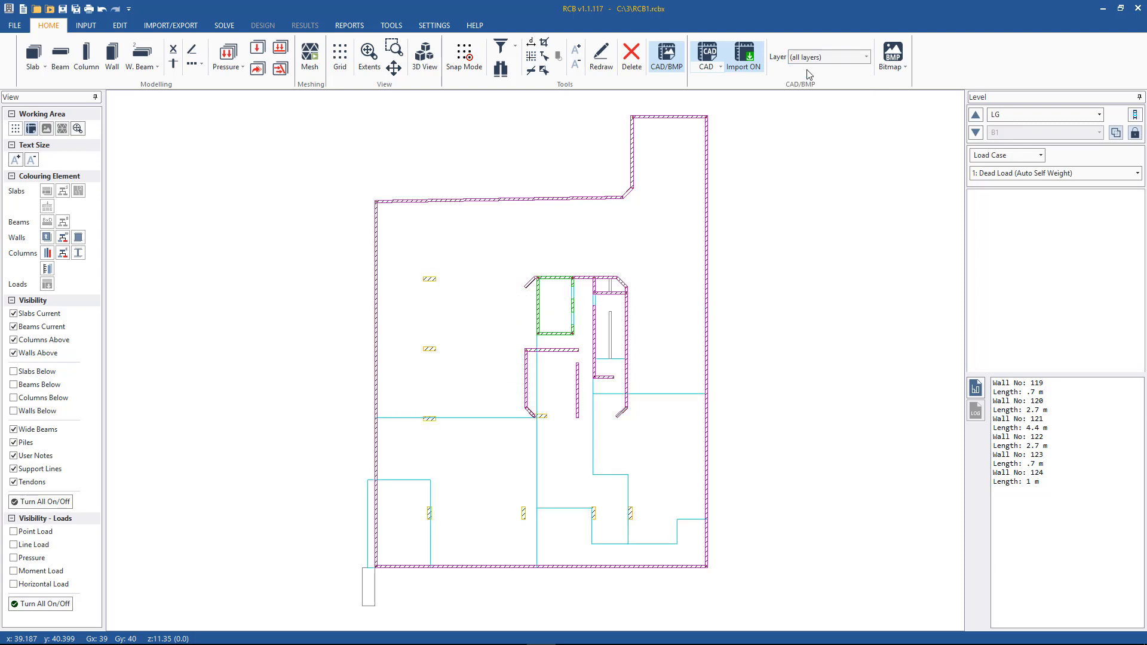
click(460, 421)
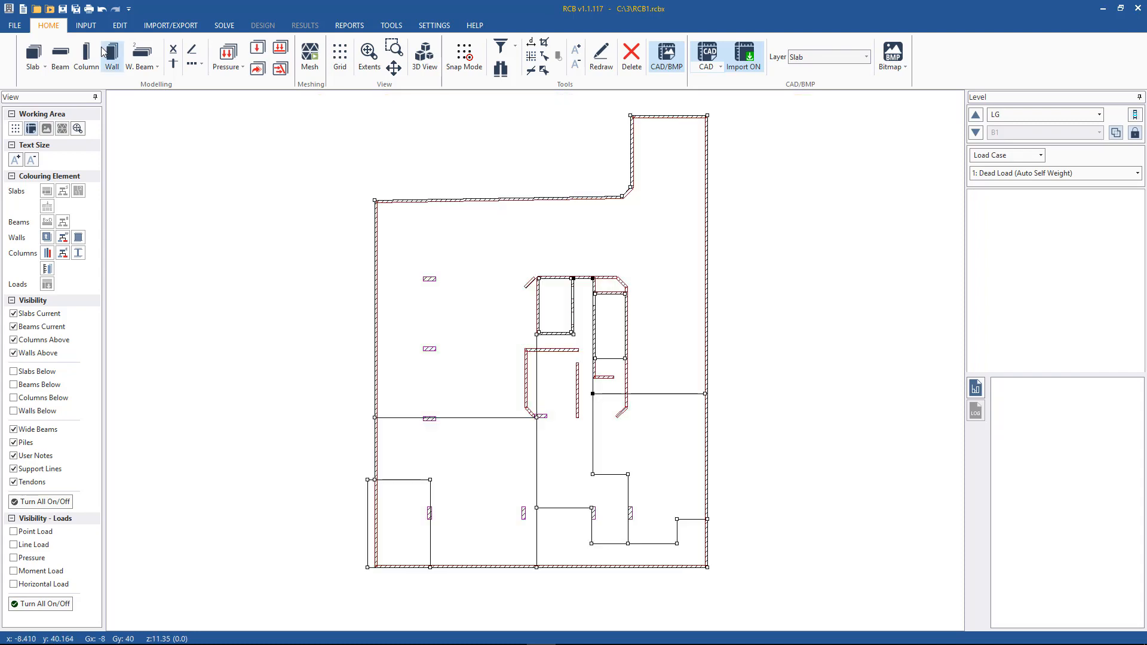
click(33, 52)
click(579, 369)
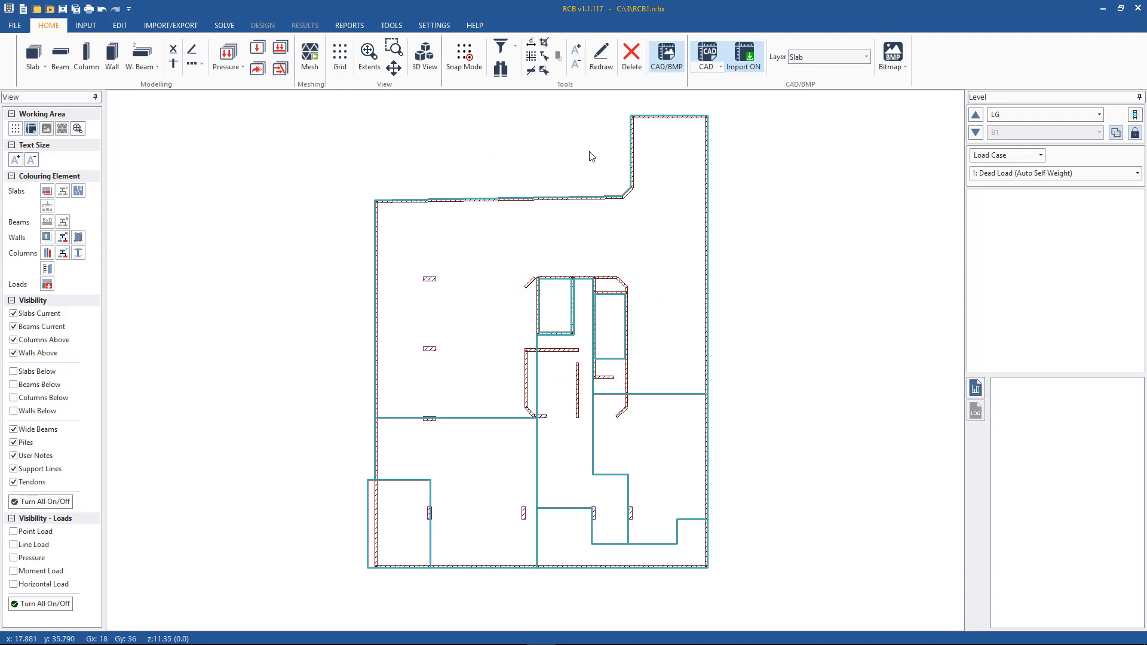
Hide the LG CAD drawing and show the walls, columns, beams and slabs below again.
click(714, 52)
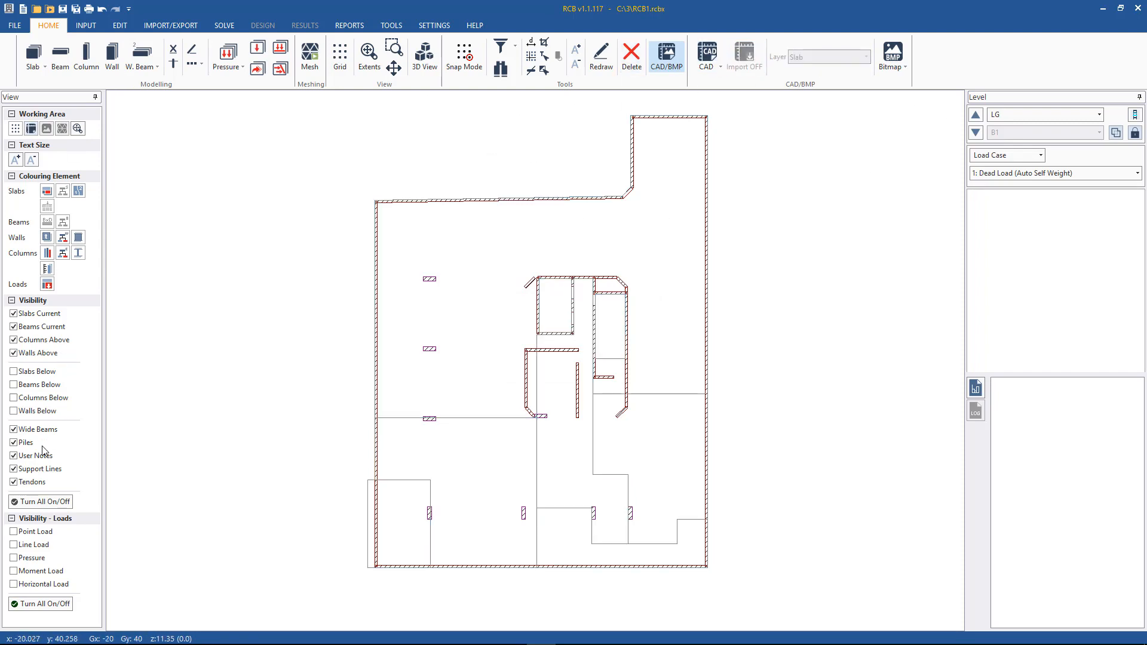
click(41, 412)
click(40, 398)
click(39, 385)
click(37, 371)
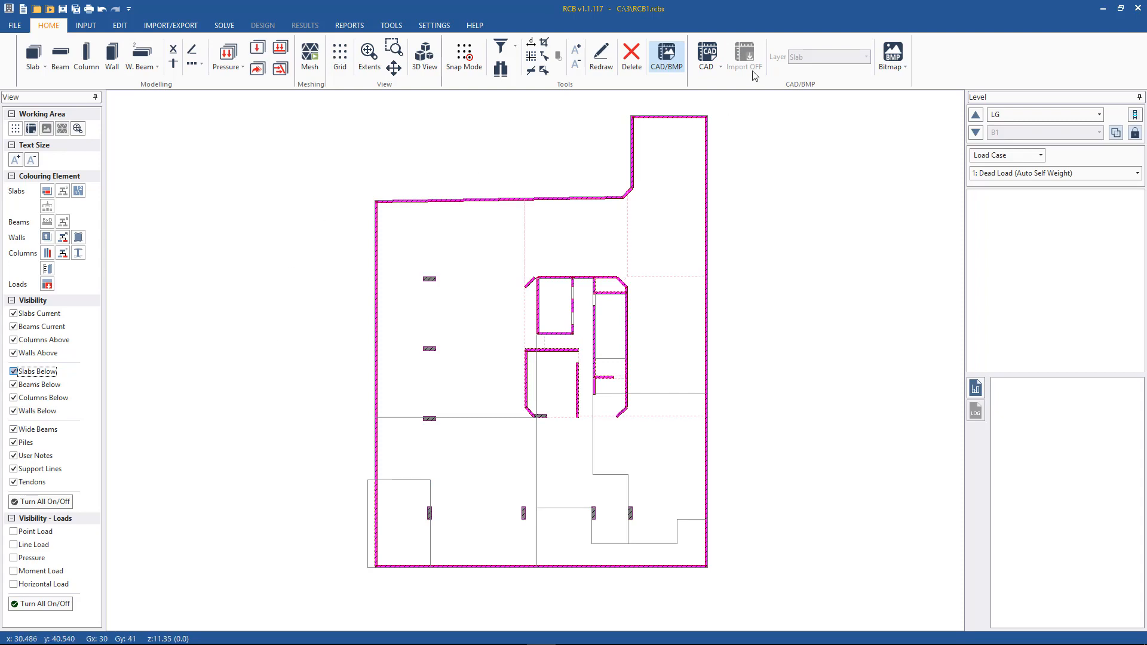
Go up to level L1 and load Level 1.dwg, shifting the drawing's lower-left corner to coordinates (0,0).
click(976, 115)
click(720, 66)
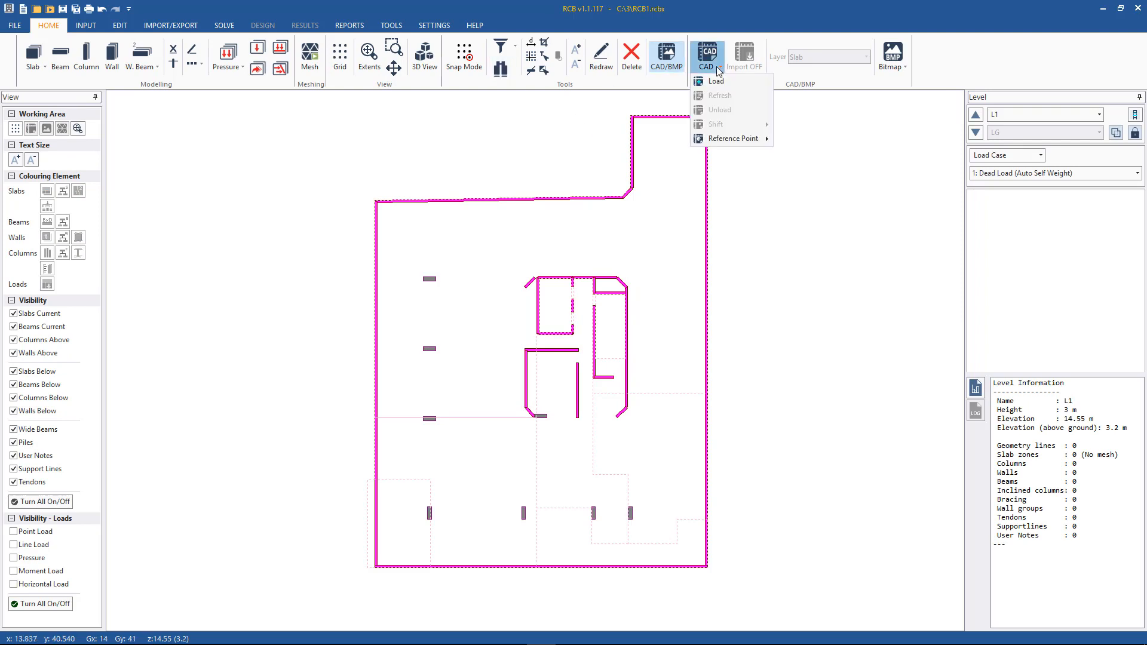
click(721, 83)
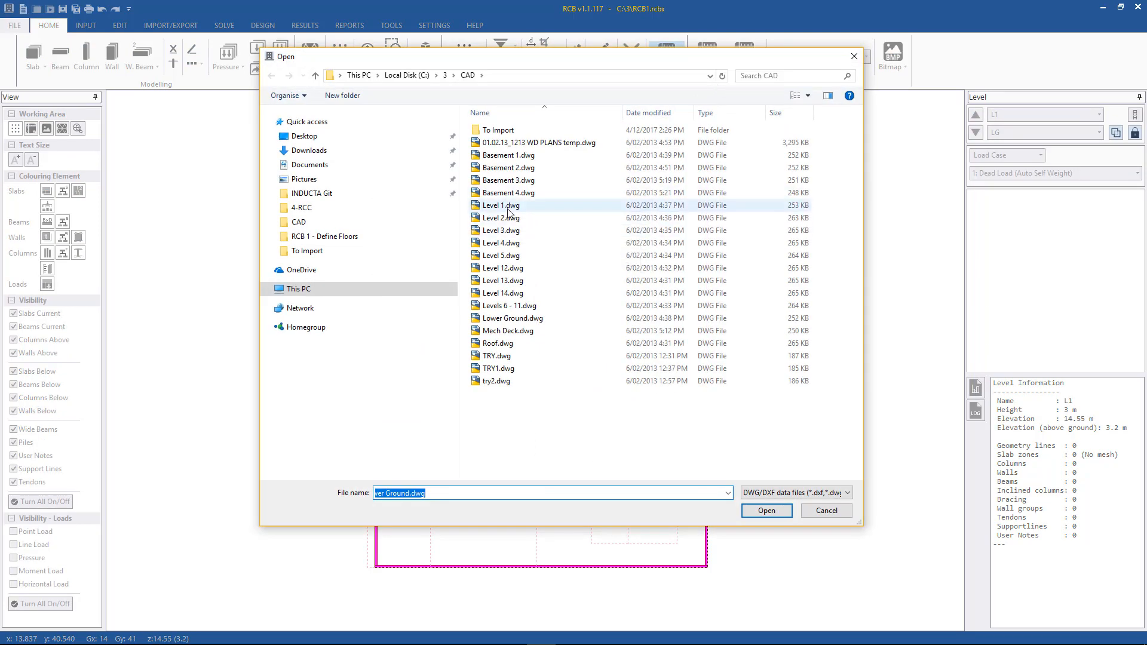
double_click(508, 209)
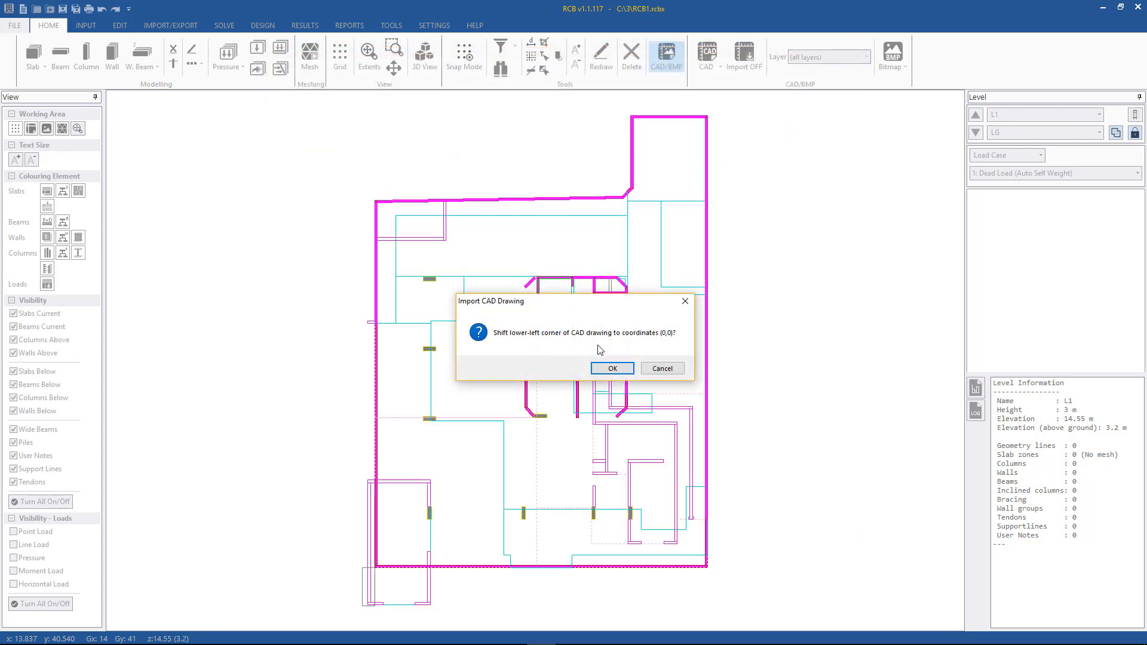
click(614, 369)
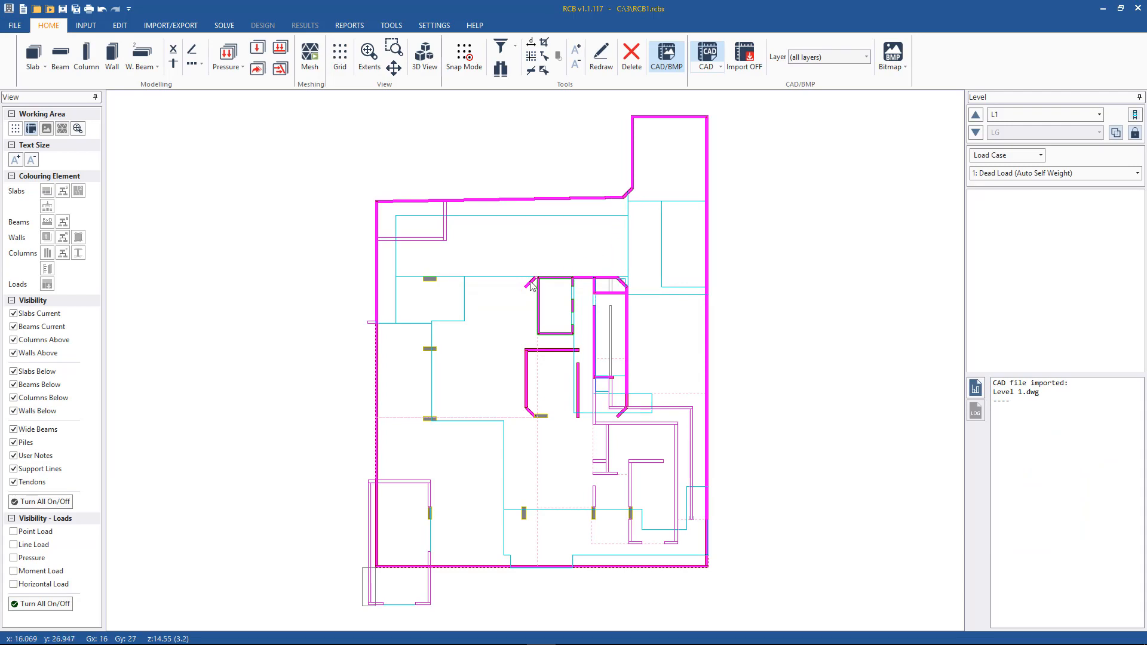
Turn on CAD import, isolate the Column layer, and import all of its outlines as columns on L1.
click(743, 57)
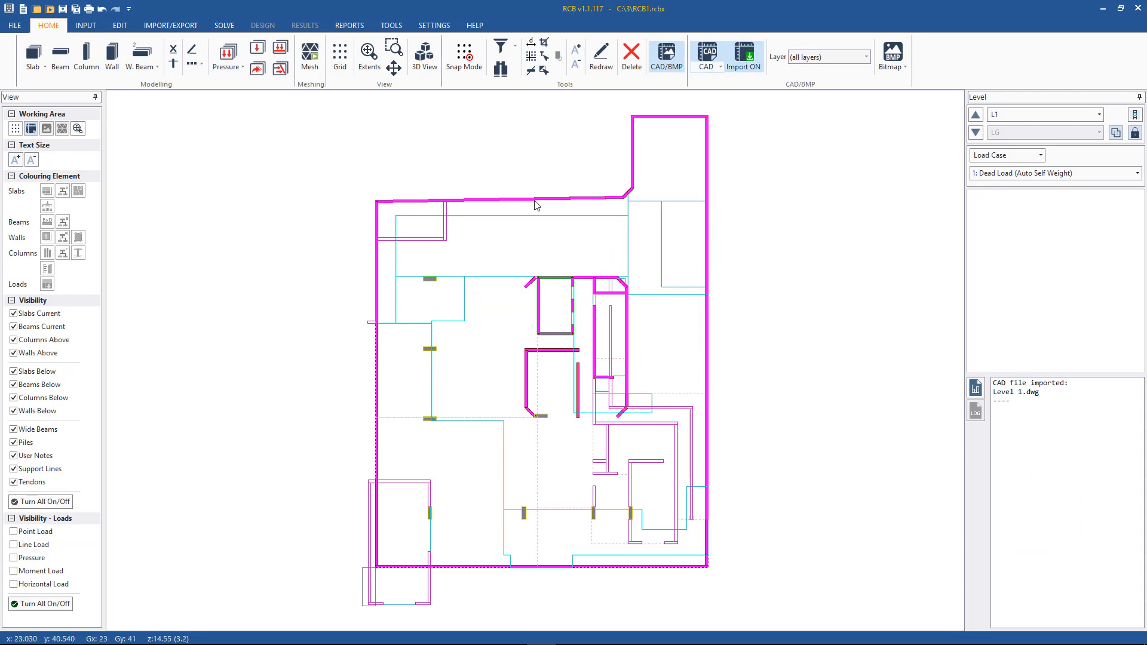
click(430, 279)
right_click(430, 282)
click(455, 288)
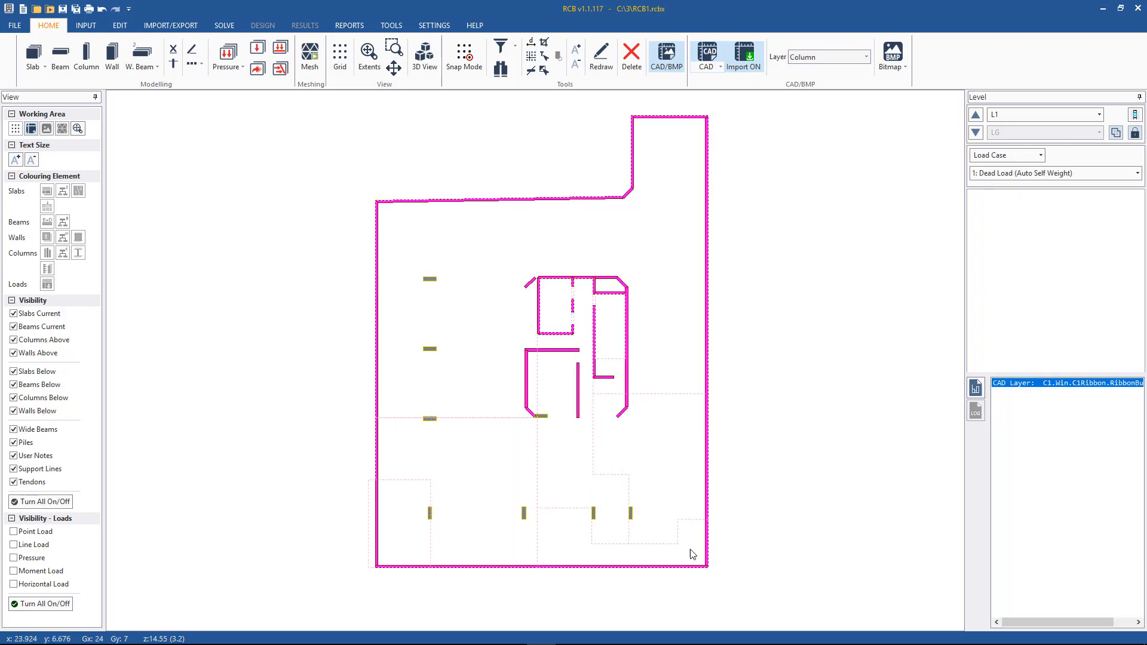
drag(724, 580, 375, 249)
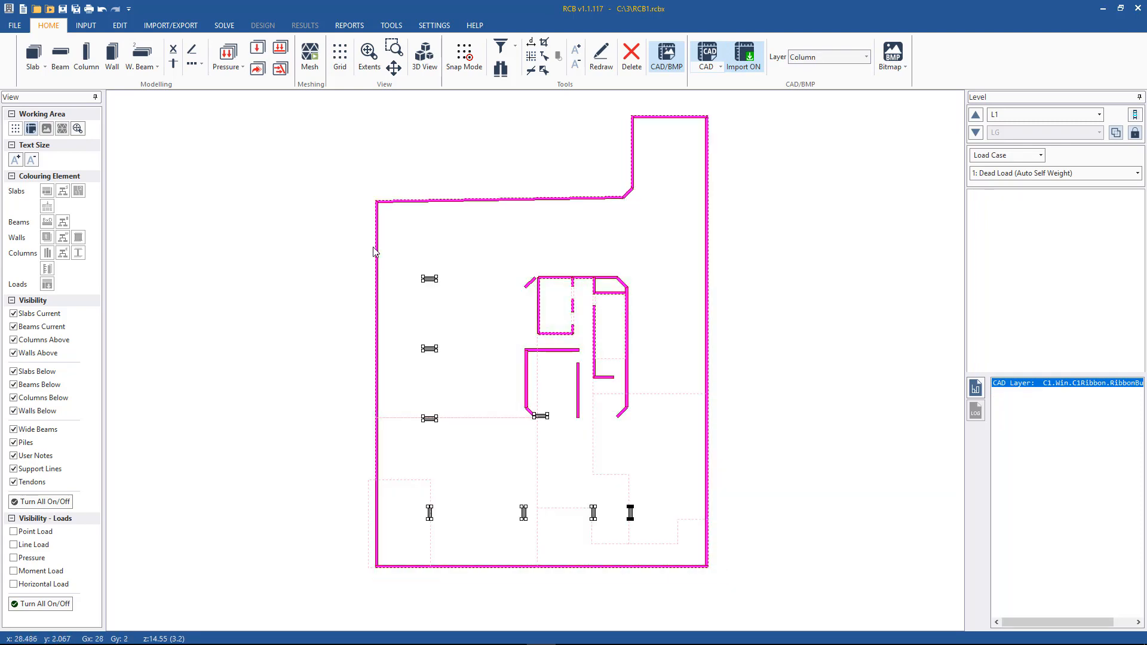
click(86, 57)
click(563, 368)
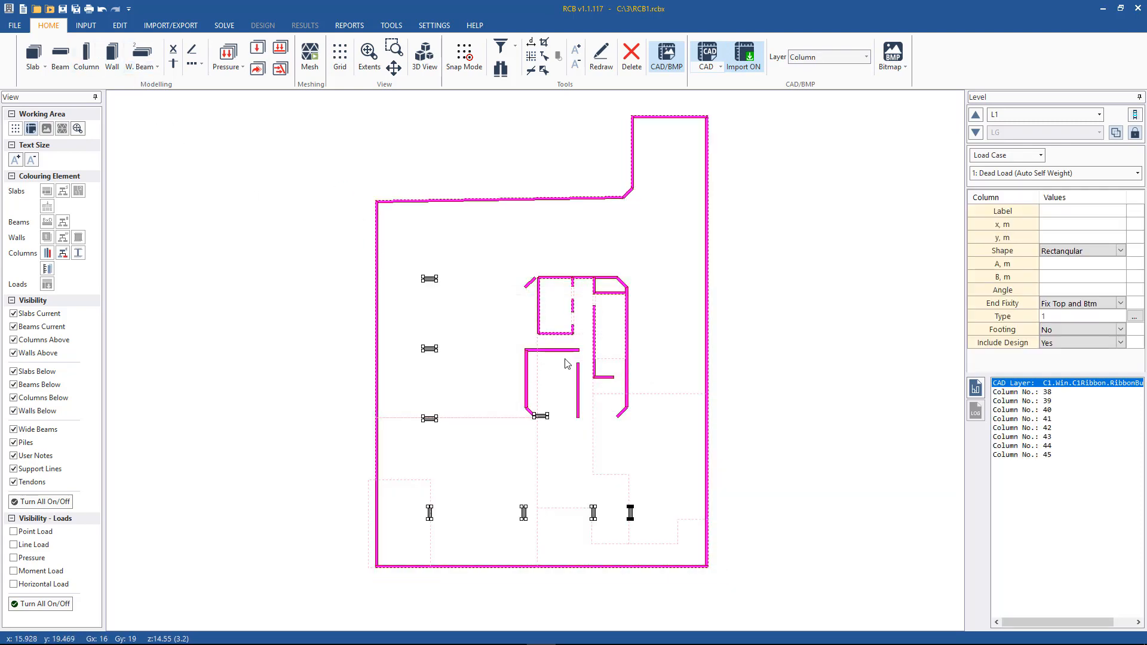
Switch to the Wall Conc layer and import all of its core outlines as walls on L1.
click(865, 57)
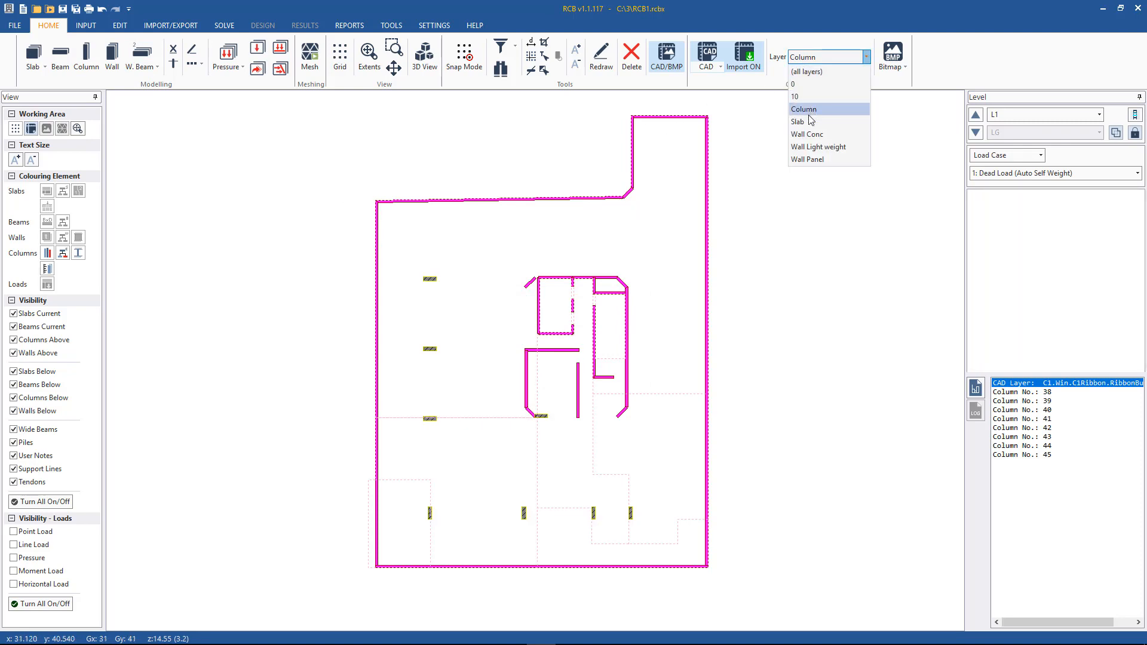
click(806, 135)
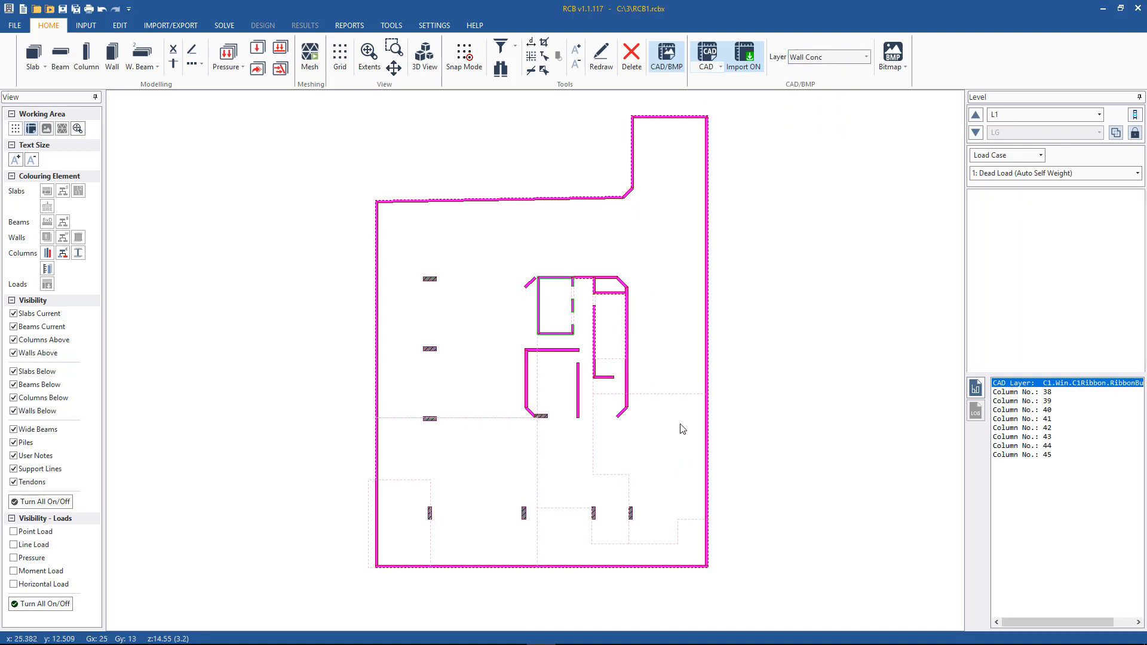
drag(666, 440, 501, 258)
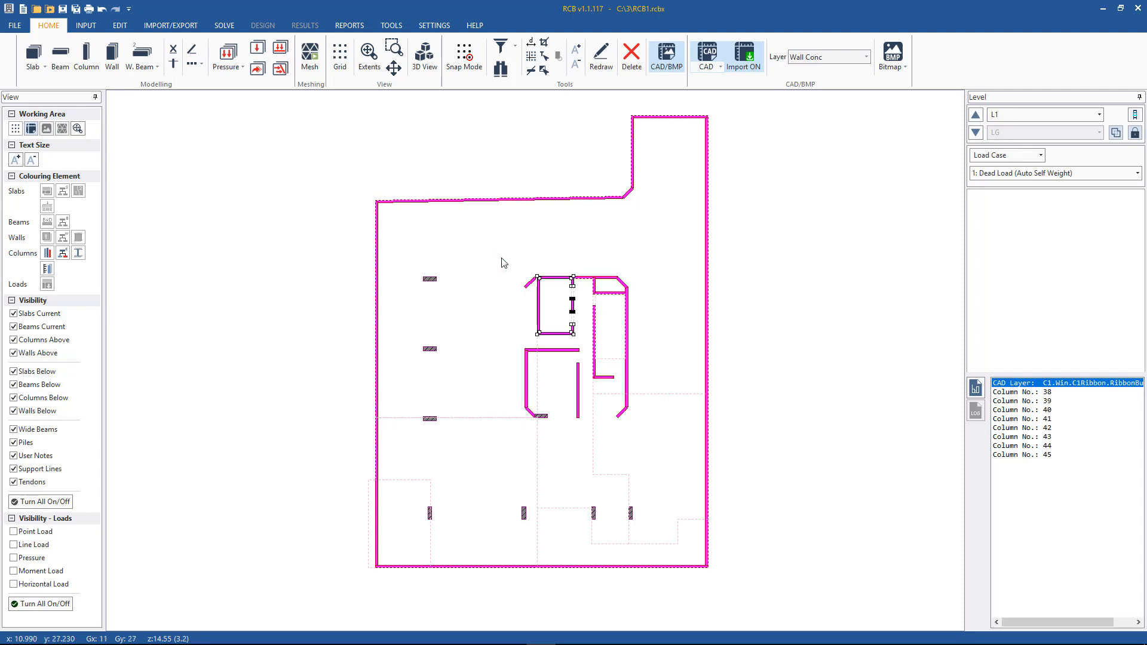
click(112, 57)
click(555, 363)
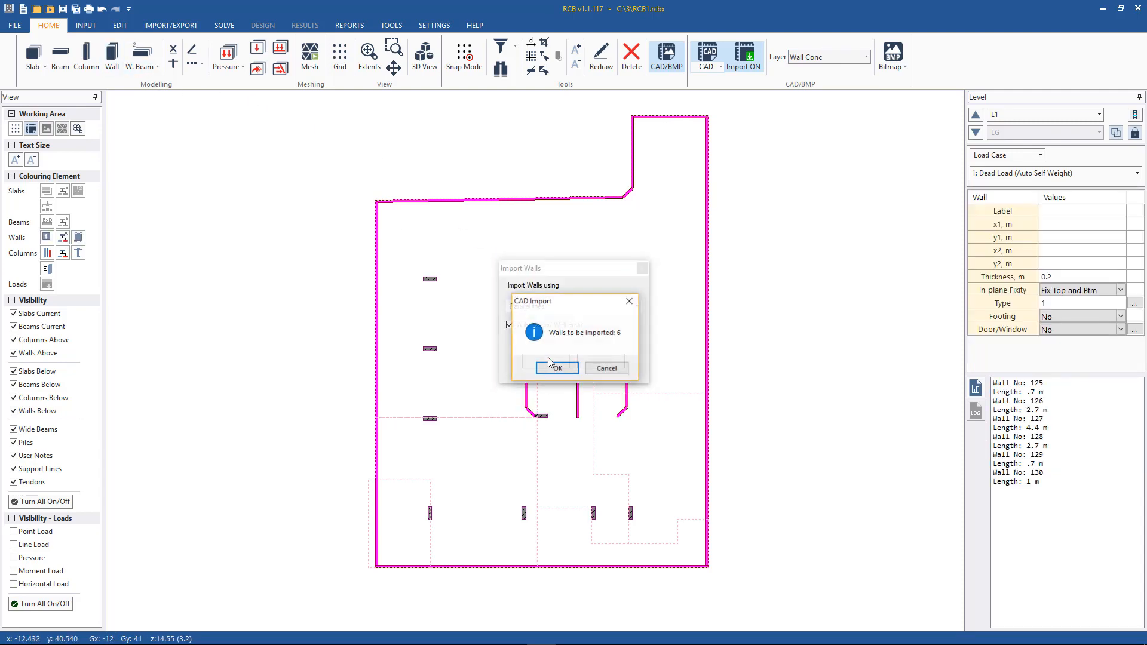
click(558, 367)
click(728, 286)
Switch to the Wall Panel layer and import all of its outlines as walls on L1.
click(819, 58)
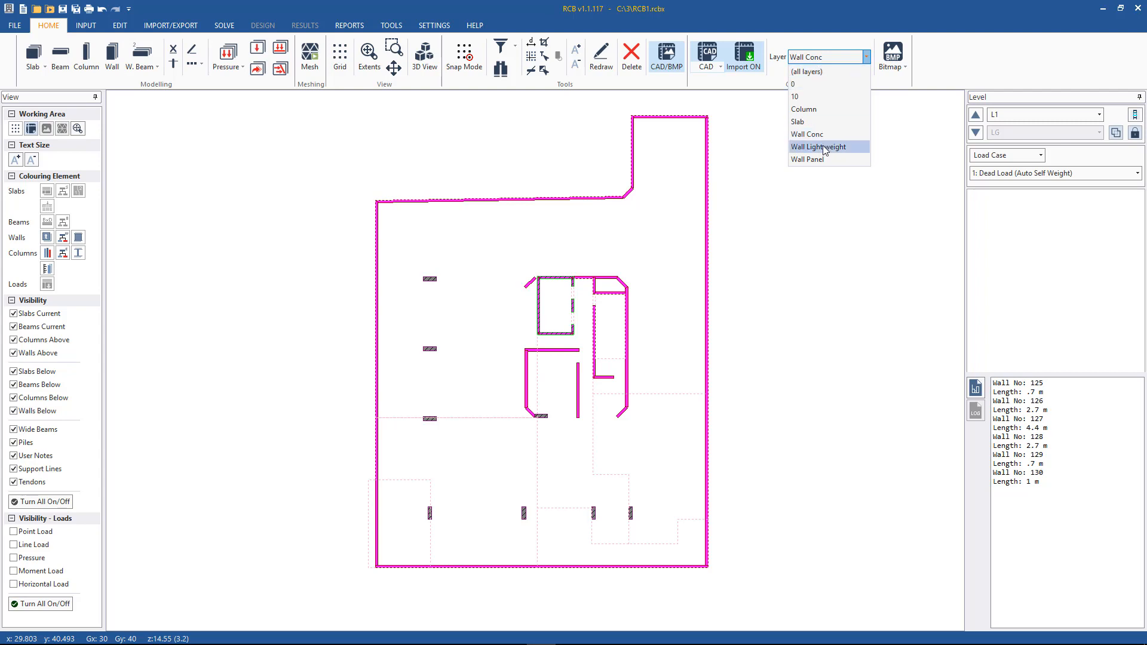
click(848, 158)
drag(795, 621, 262, 106)
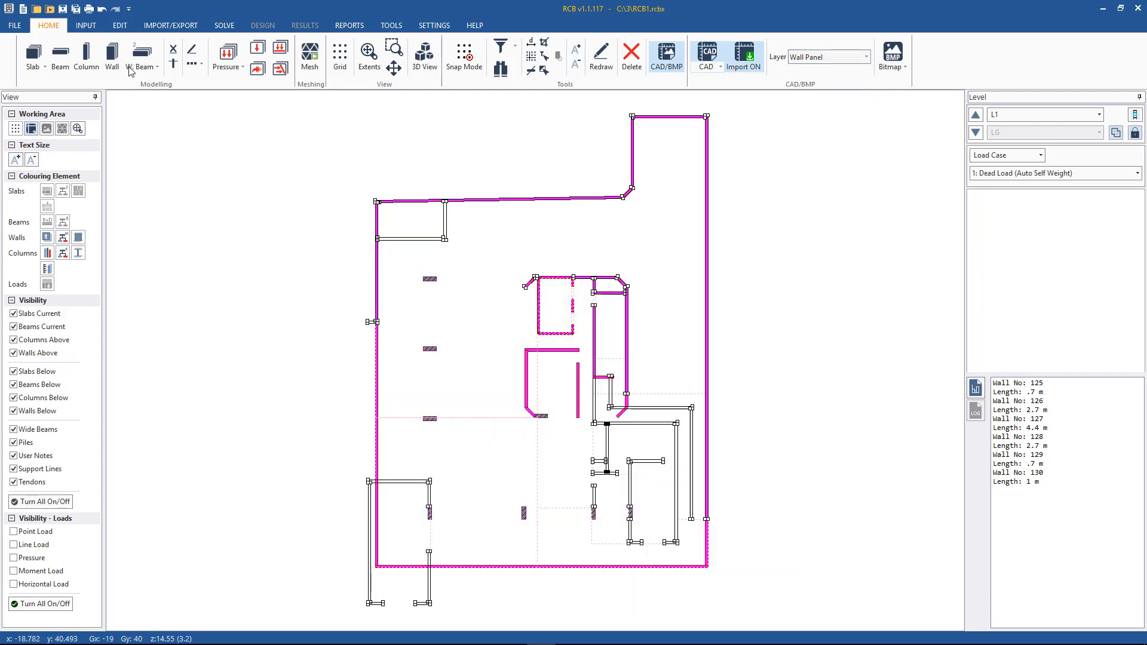
click(112, 55)
click(553, 365)
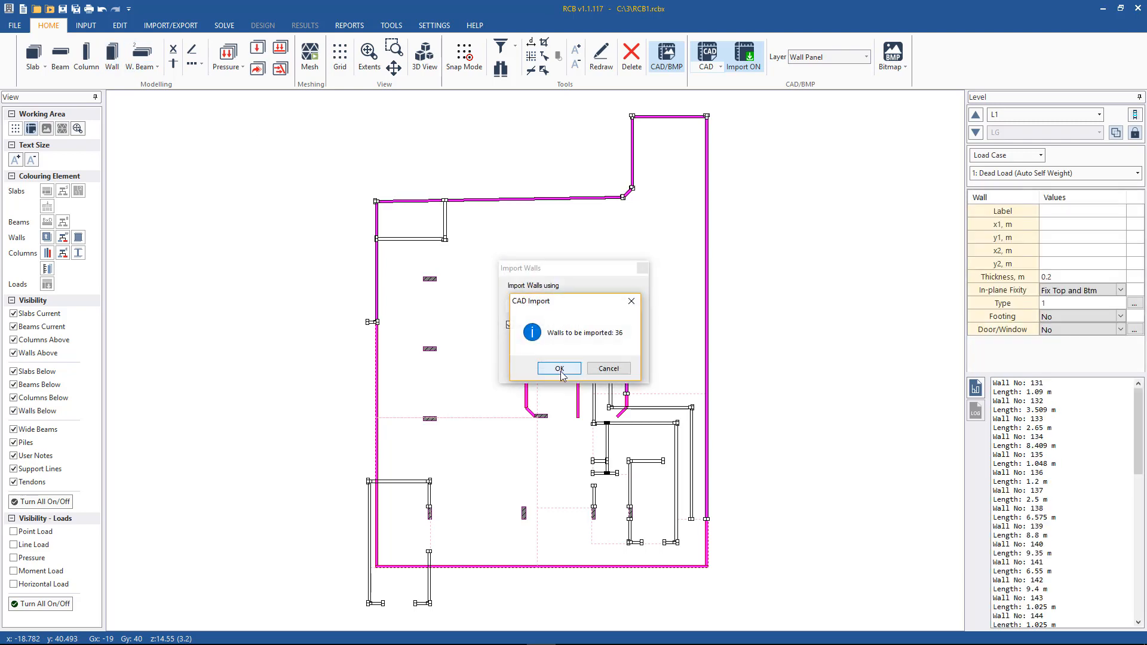
click(560, 374)
Import all Slab layer outlines as slab geometry lines on L1, and set the layer display back to all layers.
click(795, 58)
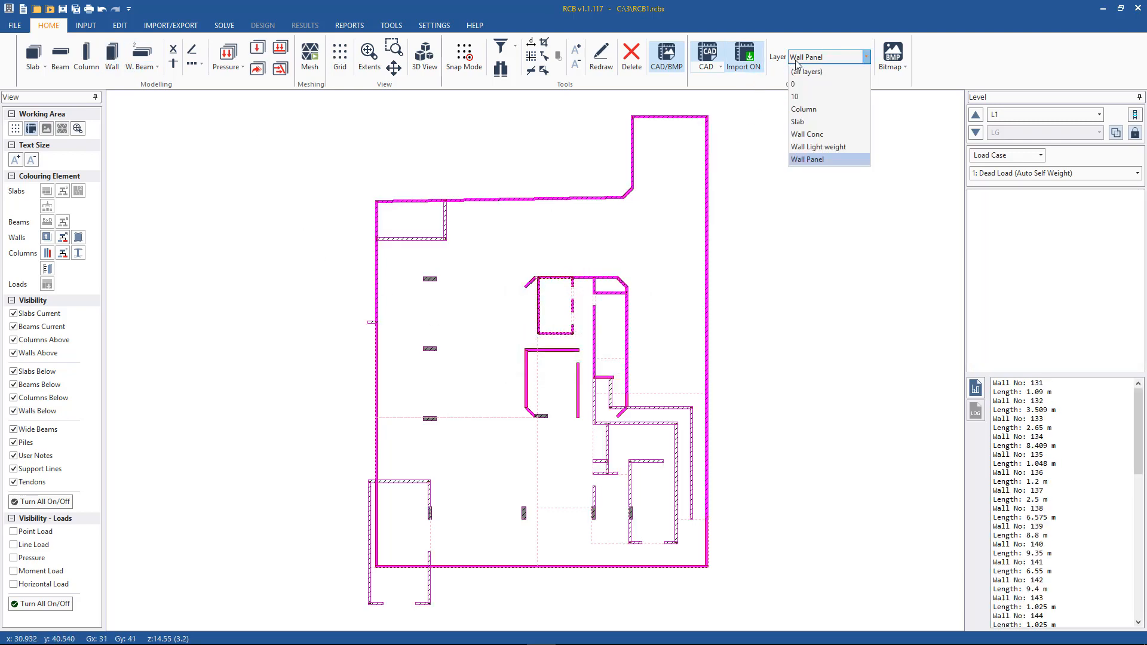
click(801, 120)
drag(810, 605, 244, 108)
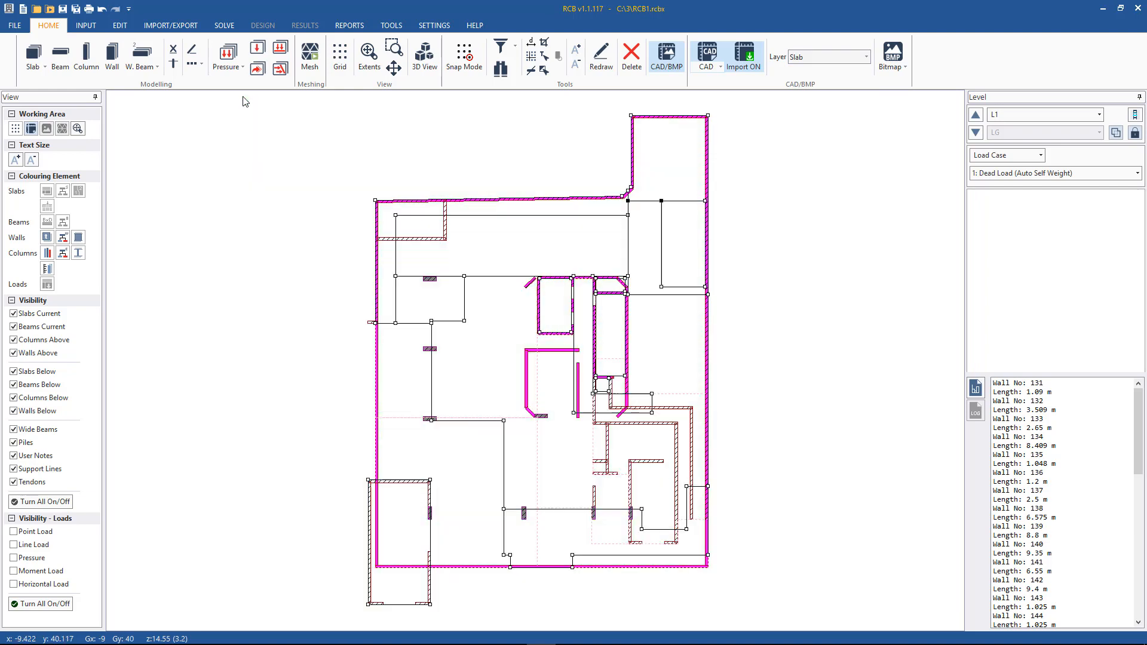
click(33, 54)
click(588, 368)
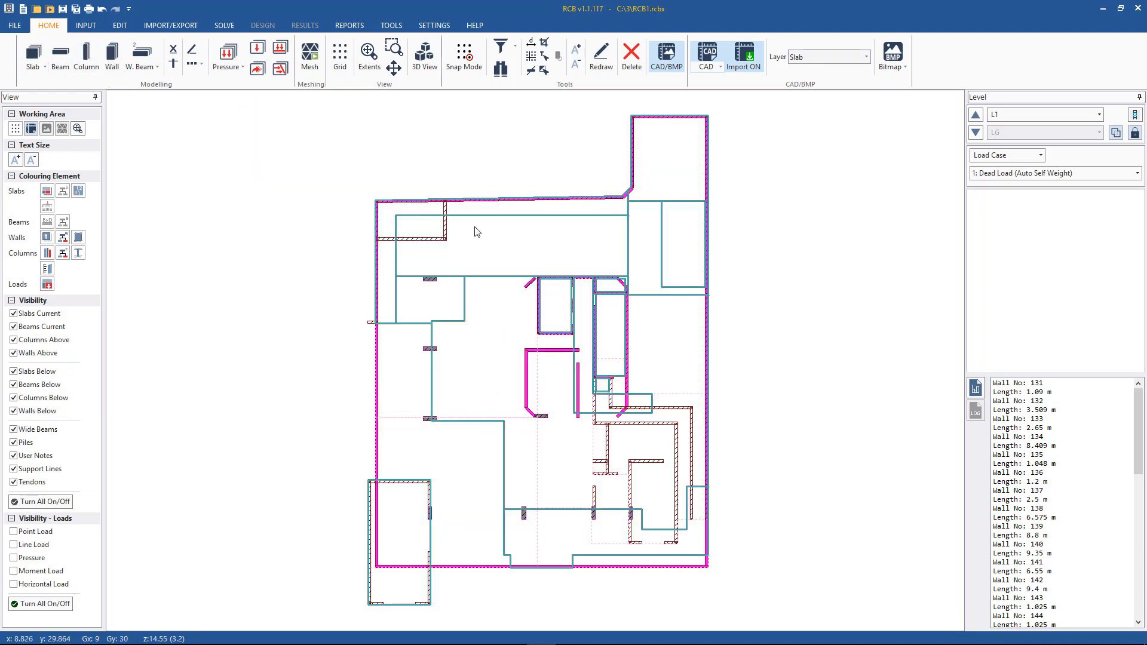
click(828, 57)
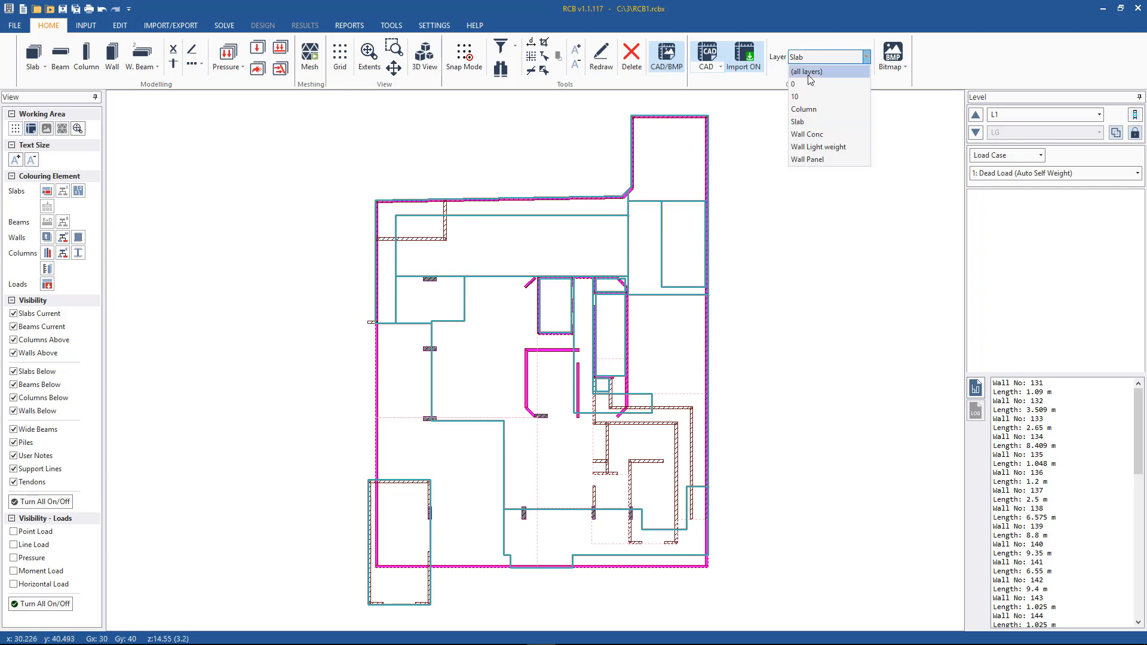
click(807, 69)
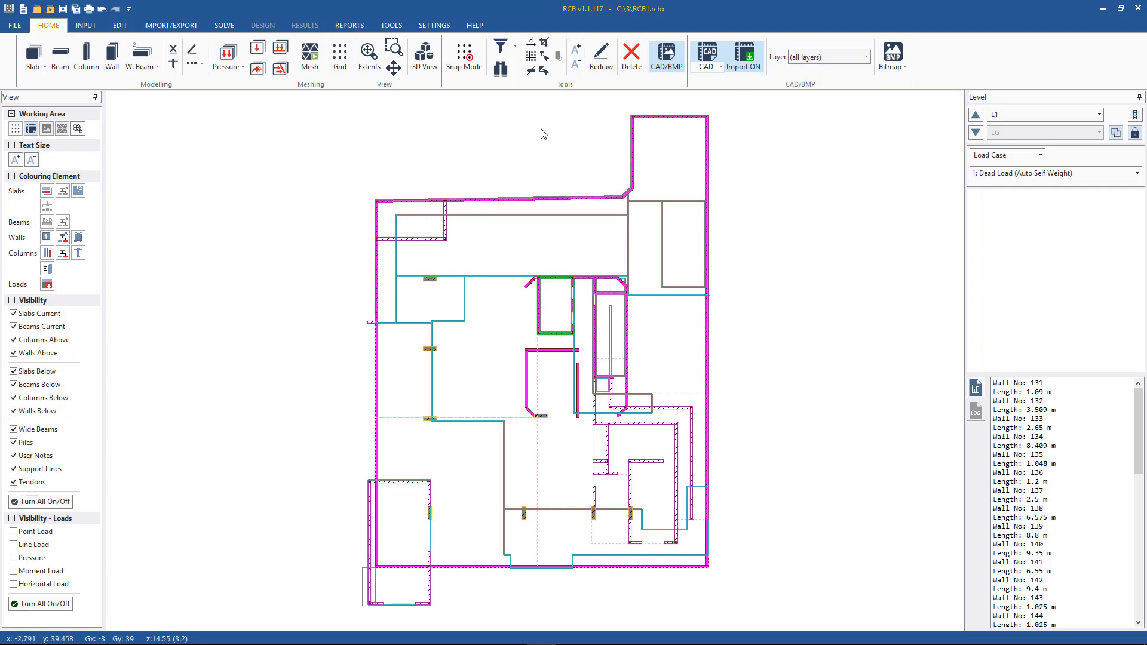
Go up to level L2 and load Level 2.dwg, shifting the drawing's lower-left corner to coordinates (0,0).
click(975, 115)
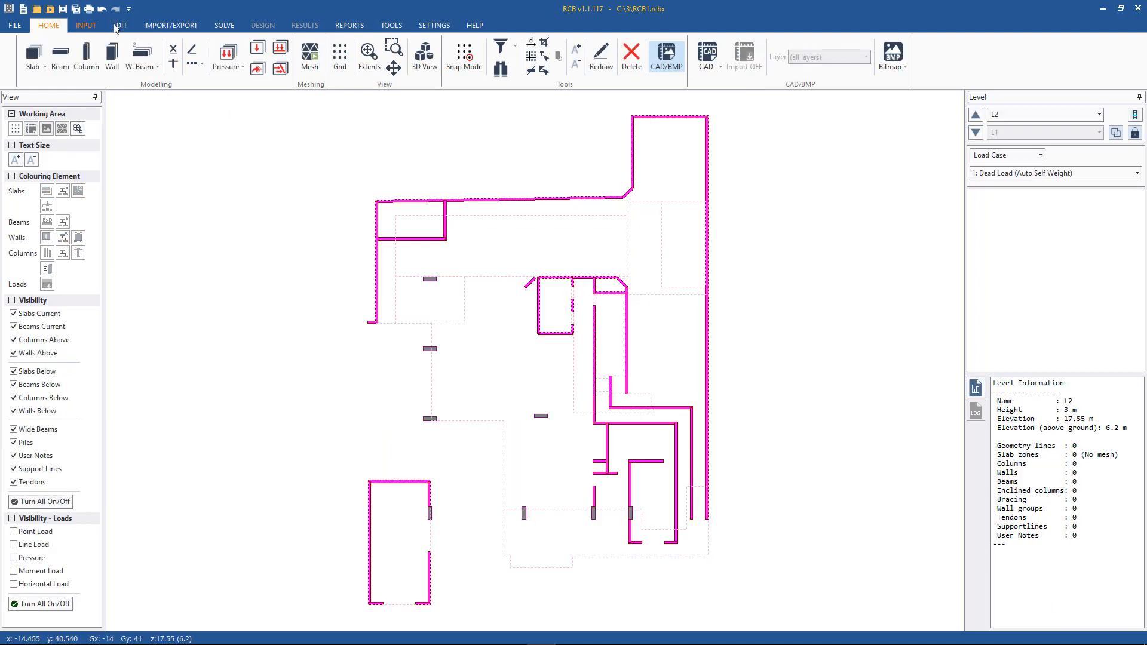
click(708, 71)
click(712, 81)
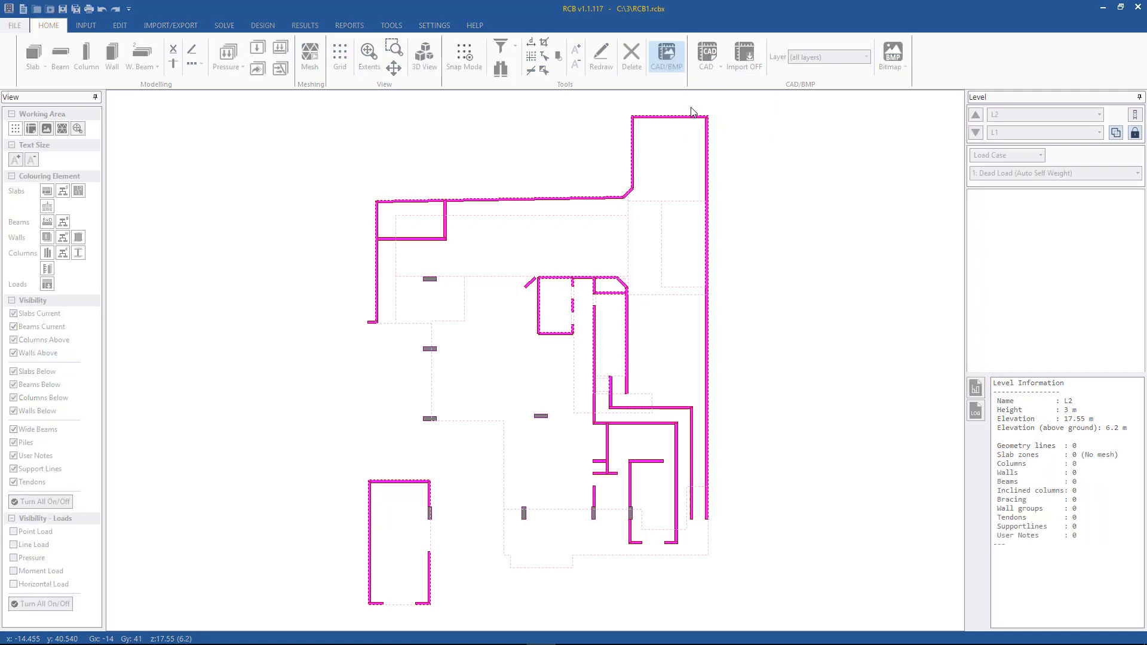
double_click(507, 220)
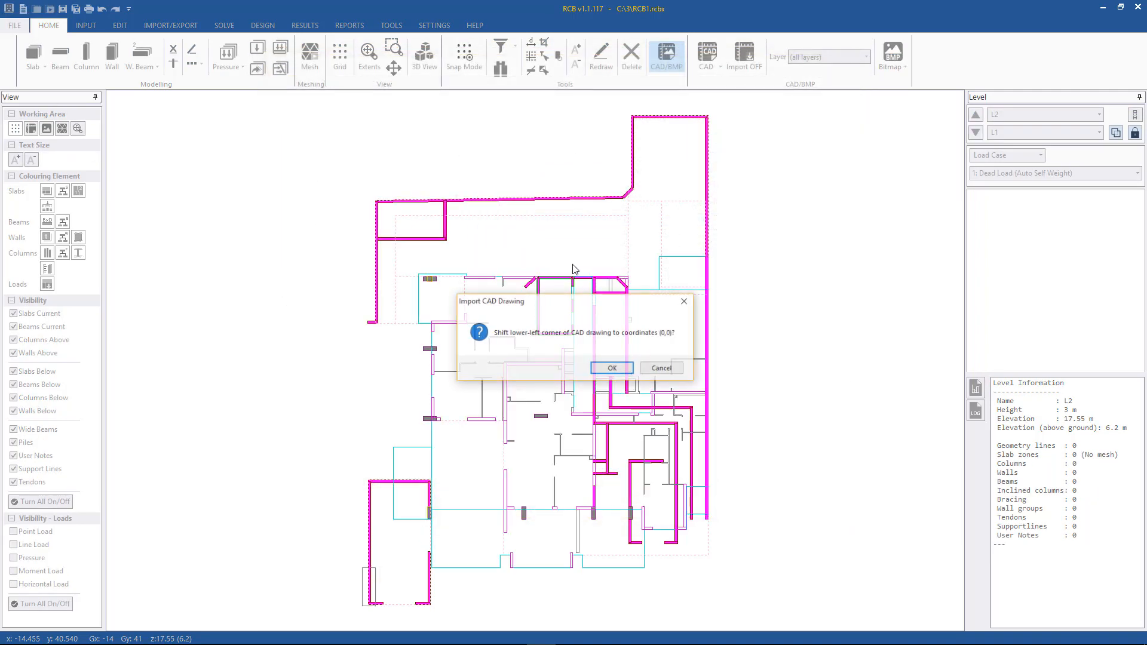
click(610, 368)
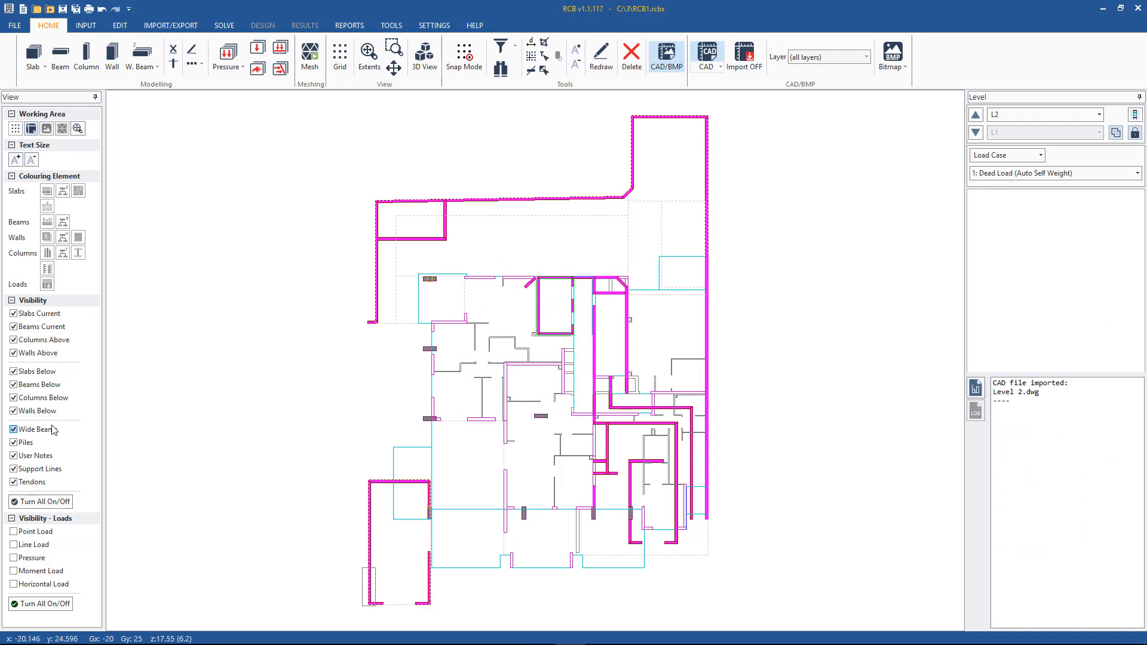
Hide the walls, columns, beams and slabs below on L2.
click(38, 411)
click(41, 398)
click(40, 385)
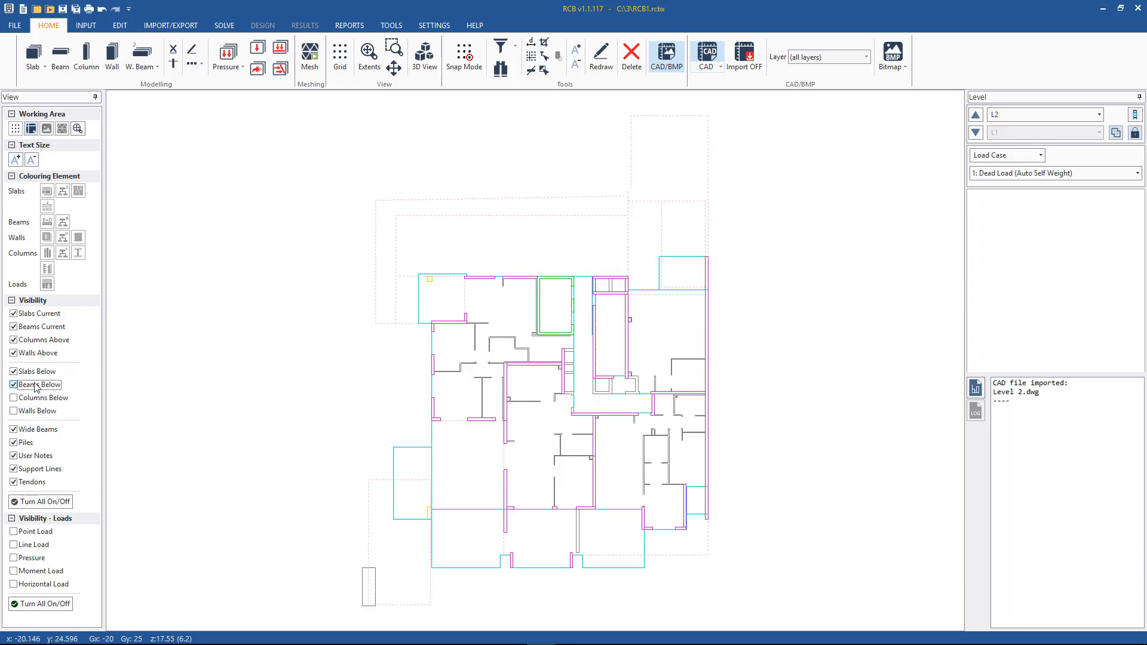
click(56, 373)
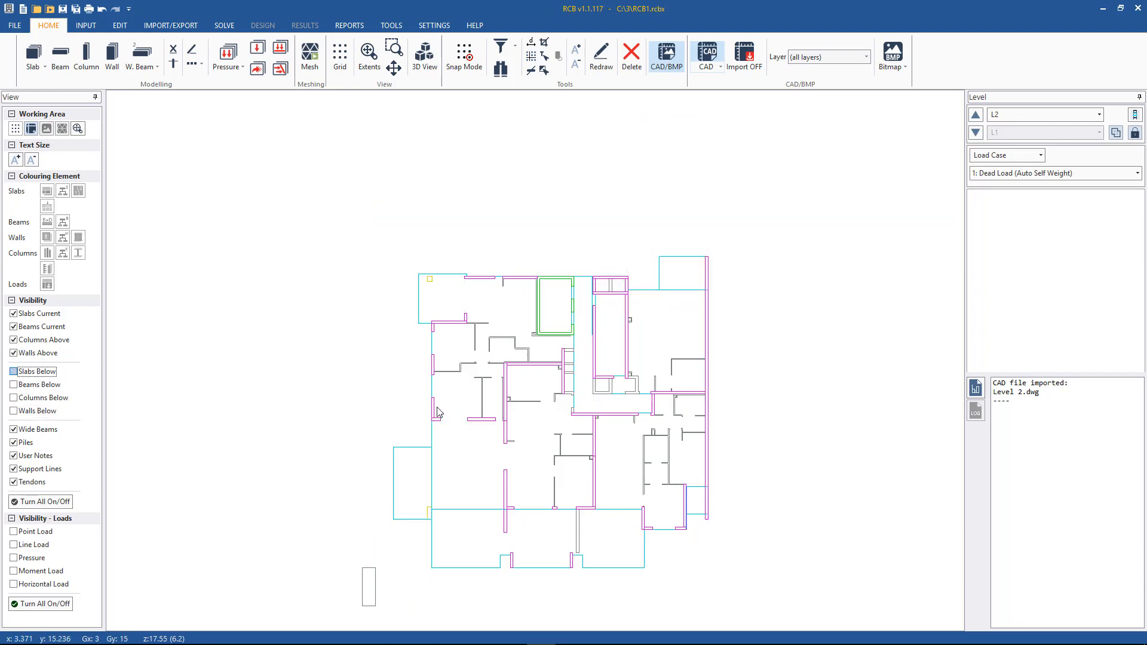
Isolate the Column layer, turn on CAD import, and import all of its outlines as columns on L2.
click(836, 58)
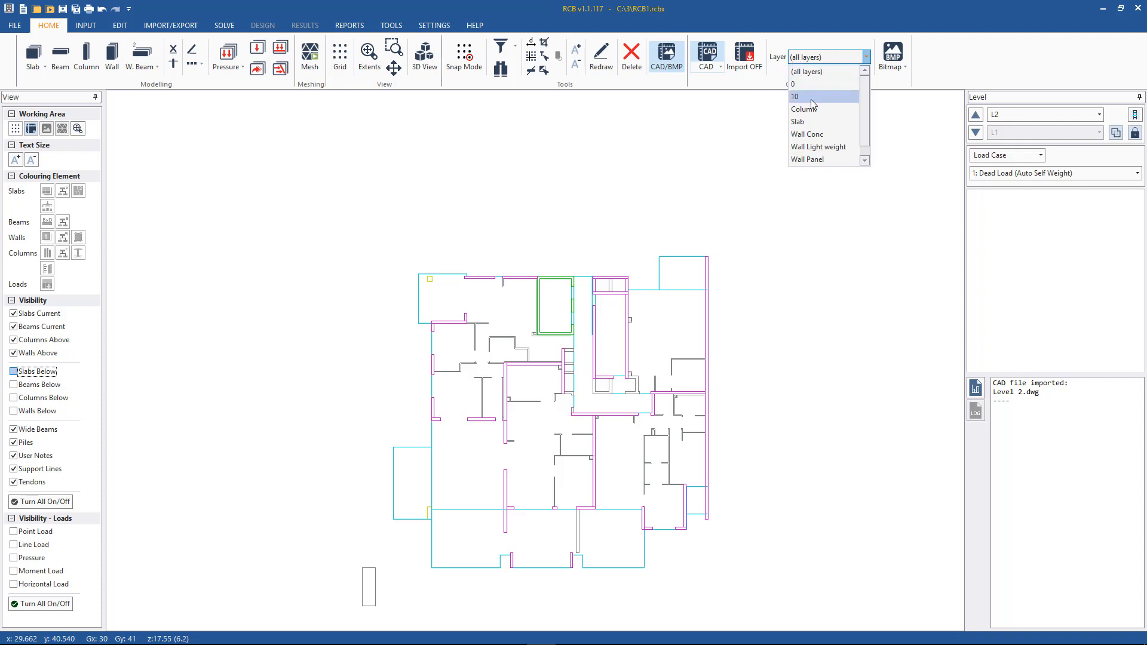
click(813, 101)
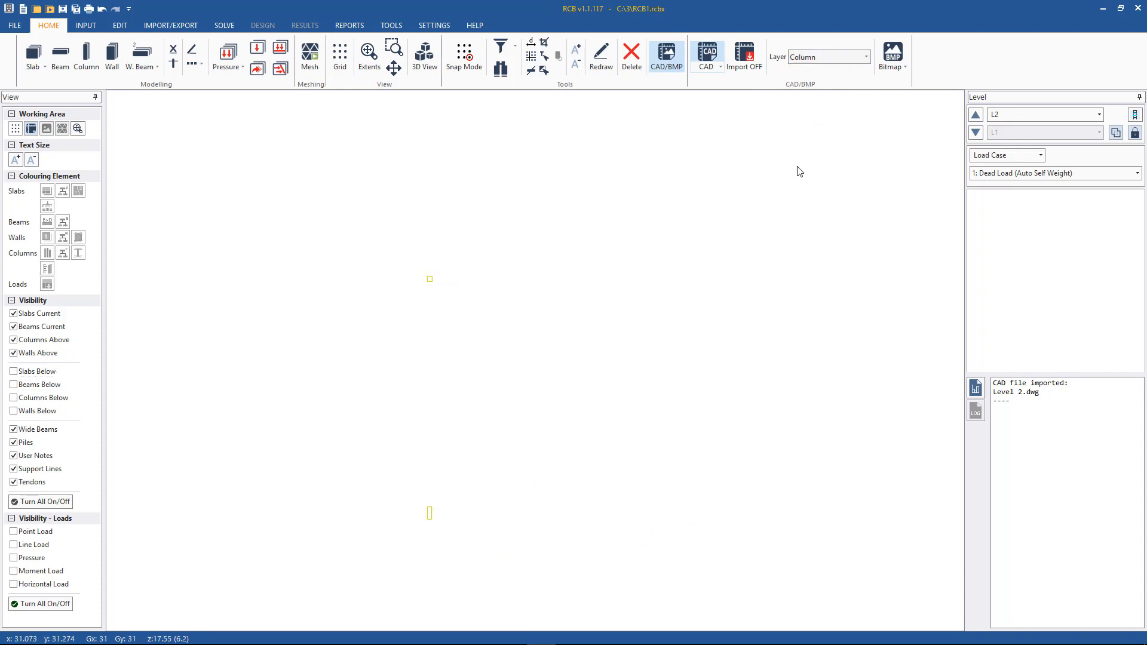
click(744, 55)
drag(560, 565, 343, 231)
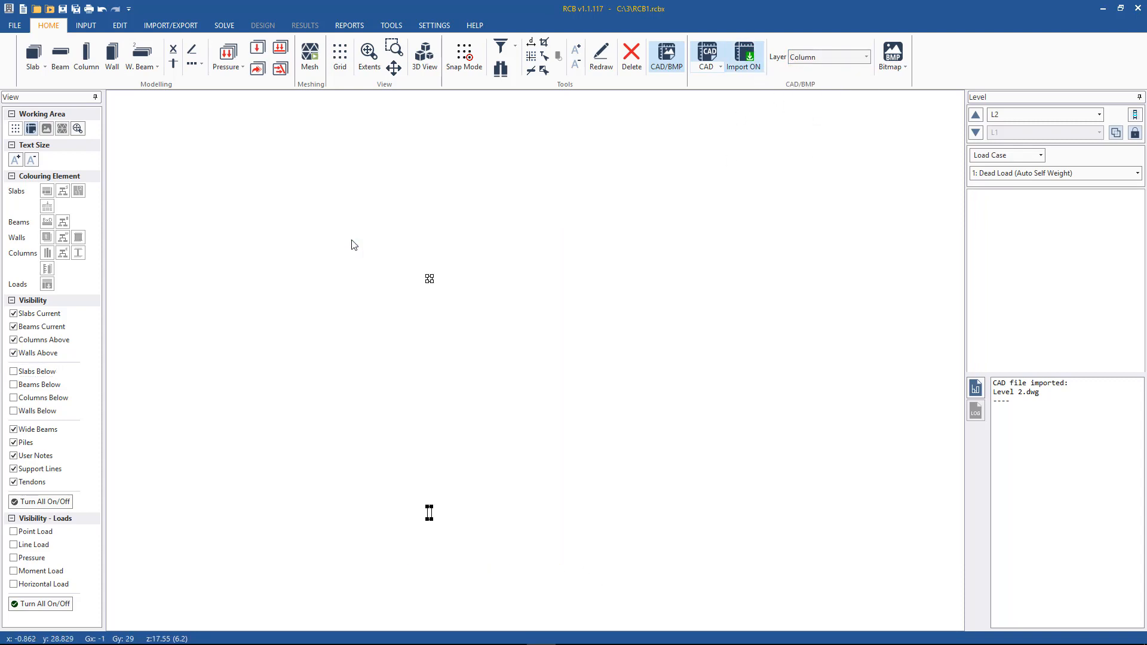
click(87, 57)
click(564, 360)
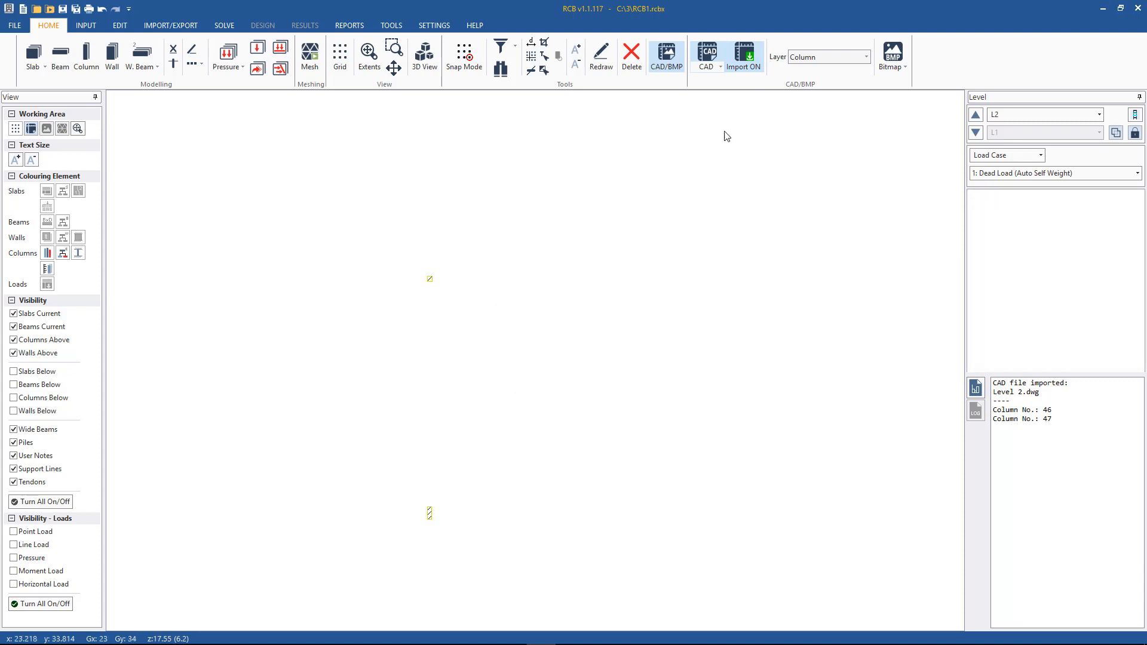
Switch to the Wall Conc layer and import its outlines as walls on L2 using parallel lines with auto-extended wall ends.
click(835, 57)
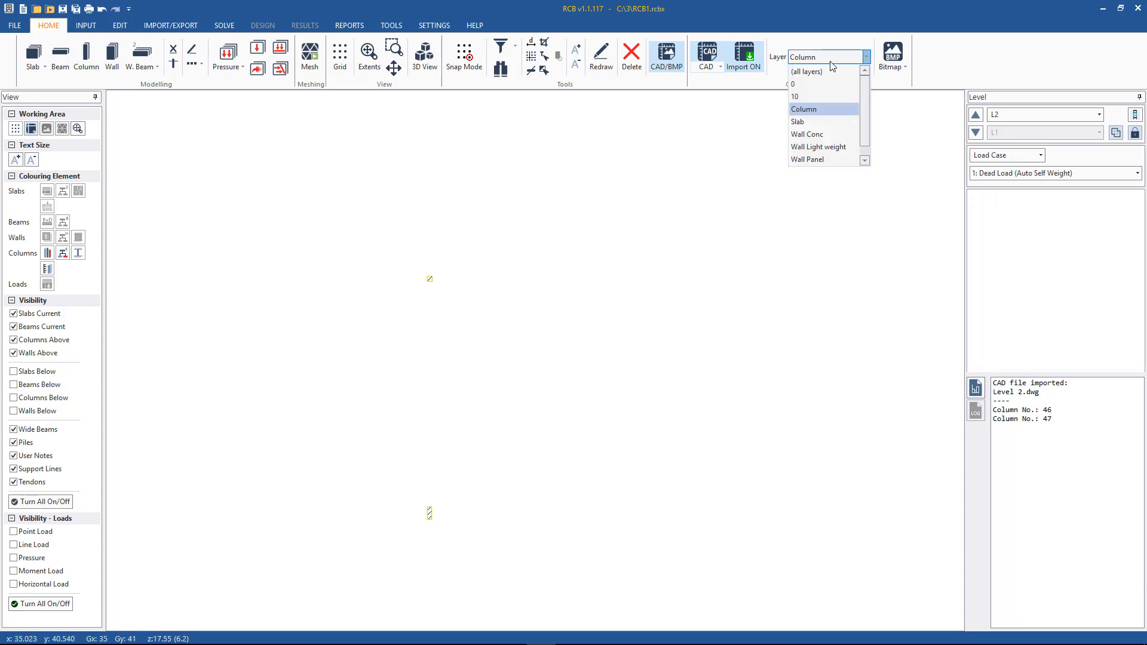
click(818, 134)
click(113, 55)
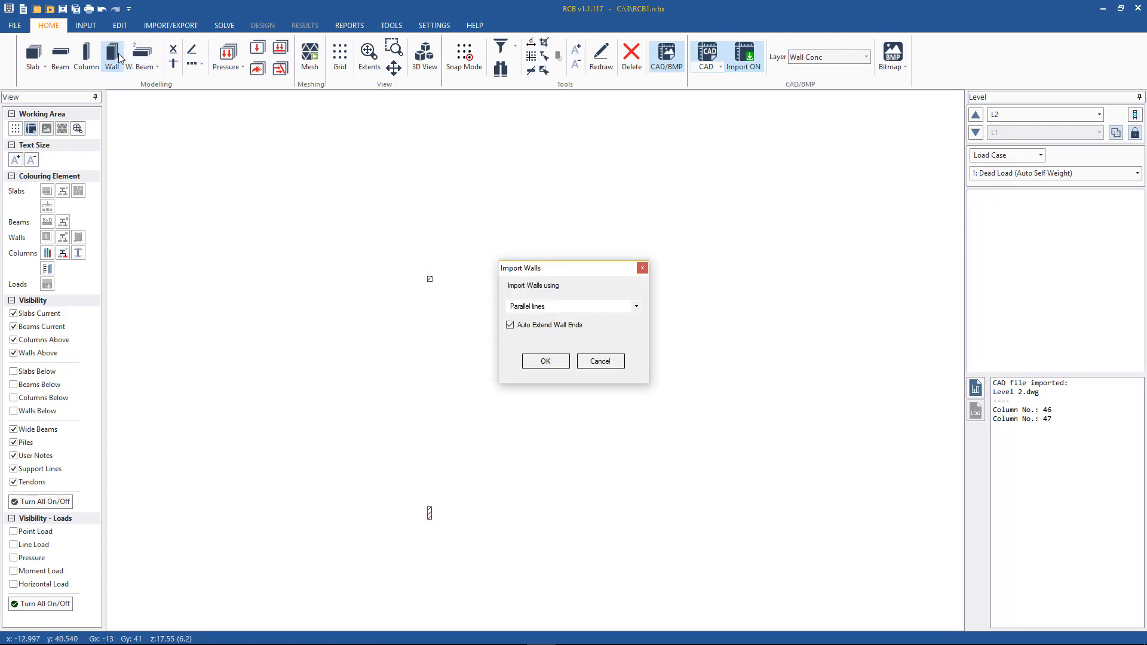
click(546, 361)
click(551, 366)
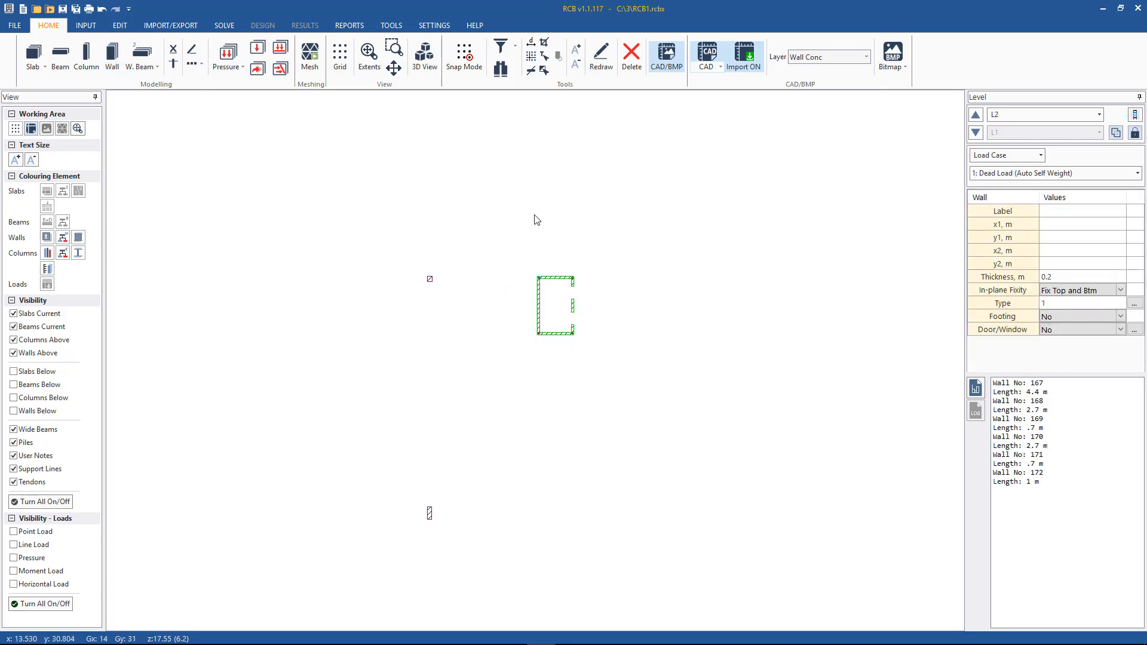
Switch to the Wall Panel layer and import all of its outlines as walls on L2.
click(830, 57)
click(818, 160)
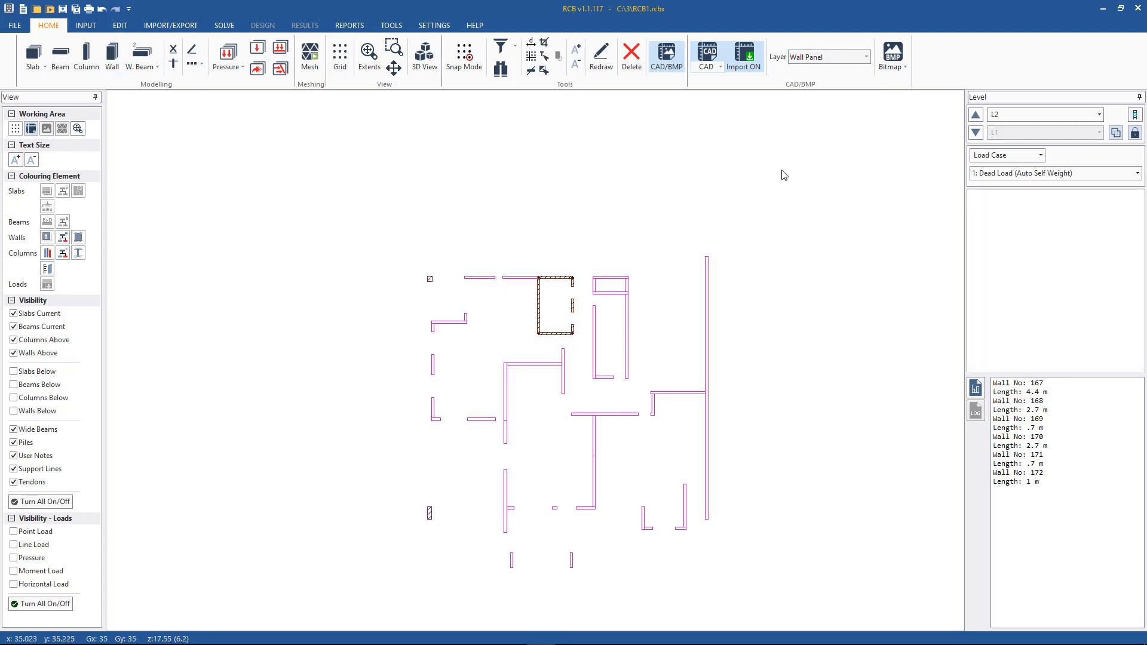
mouse_move(818, 581)
mouse_down()
mouse_move(417, 241)
mouse_move(323, 216)
mouse_up()
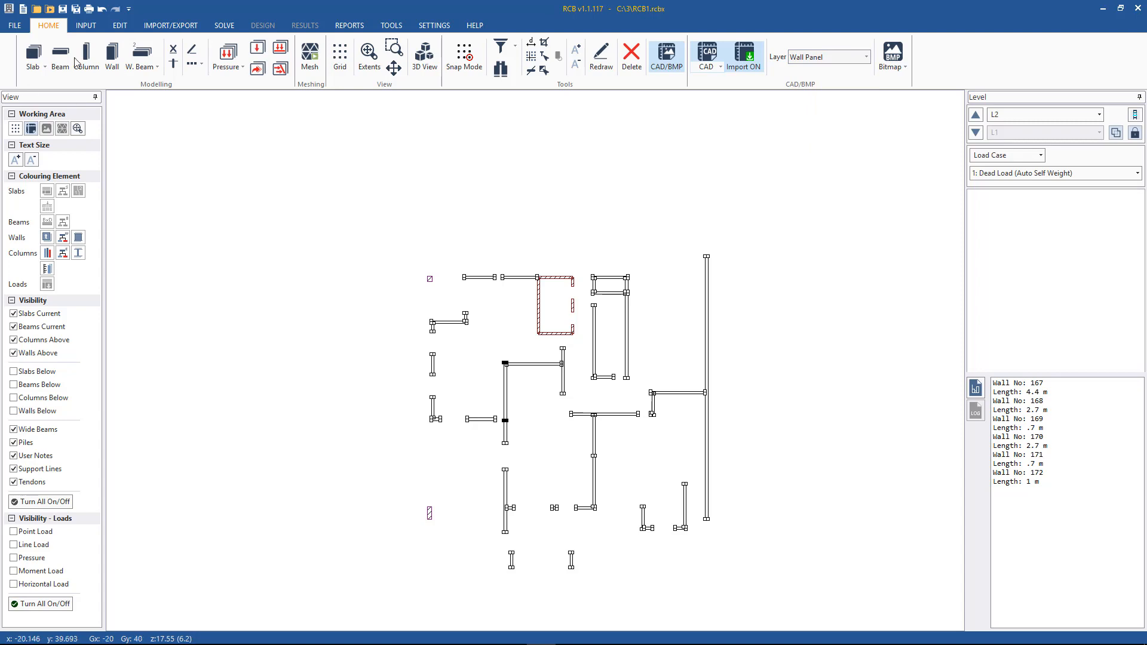
click(112, 56)
click(546, 360)
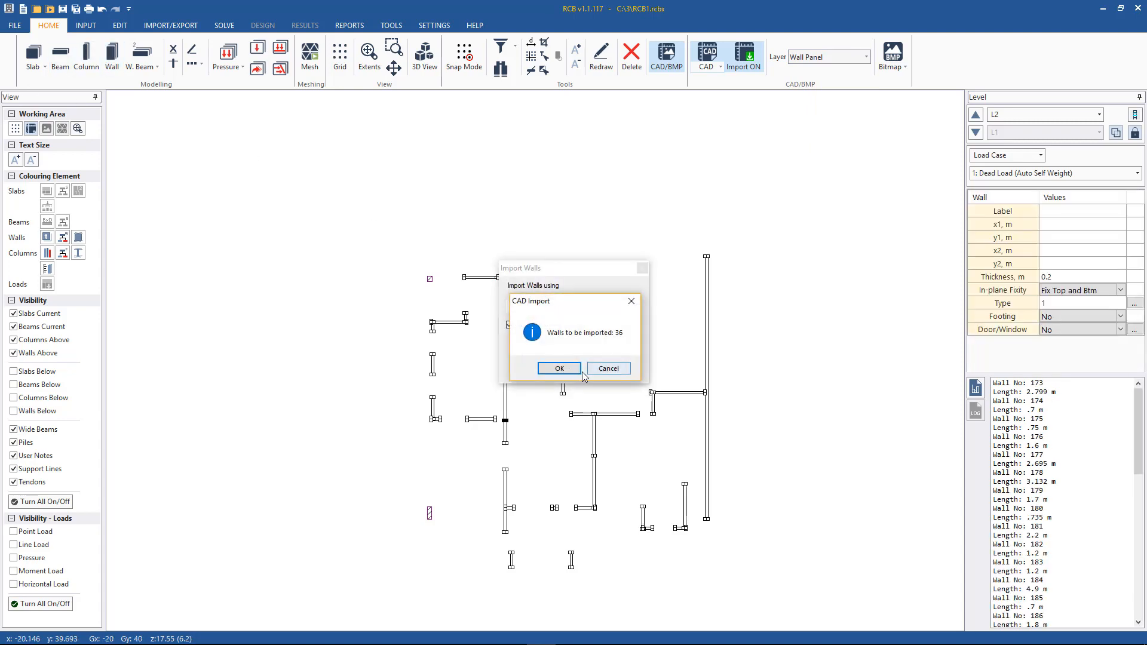
click(550, 368)
Import all Slab layer outlines as slab geometry lines on L2, and turn off the CAD import and drawing.
click(830, 56)
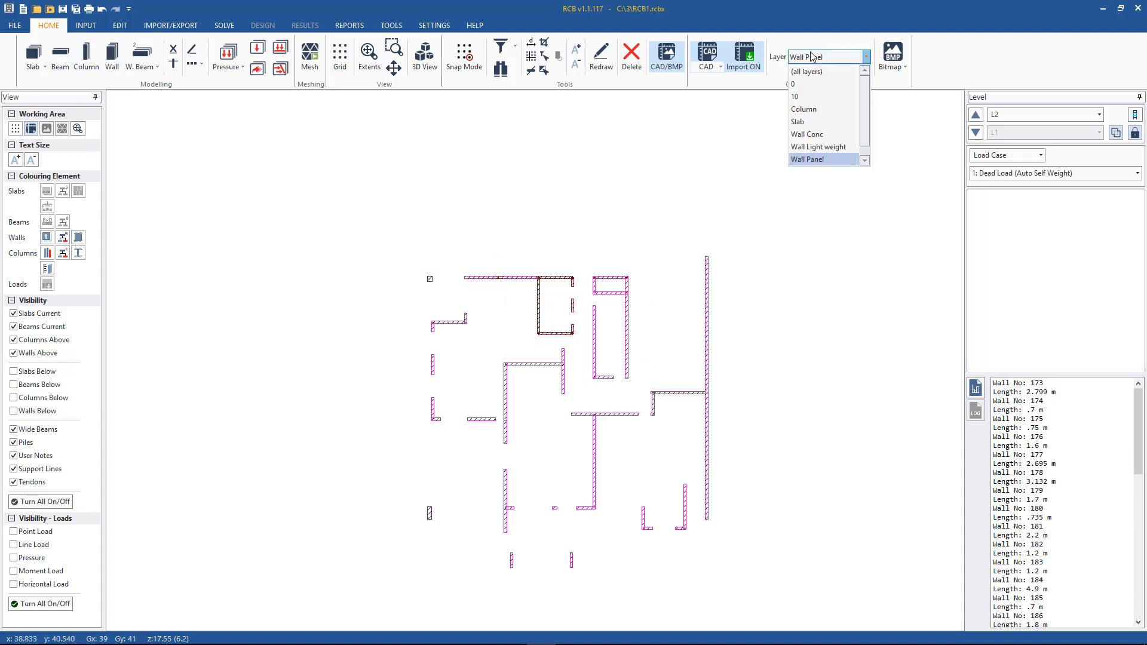
click(808, 124)
drag(795, 593, 342, 246)
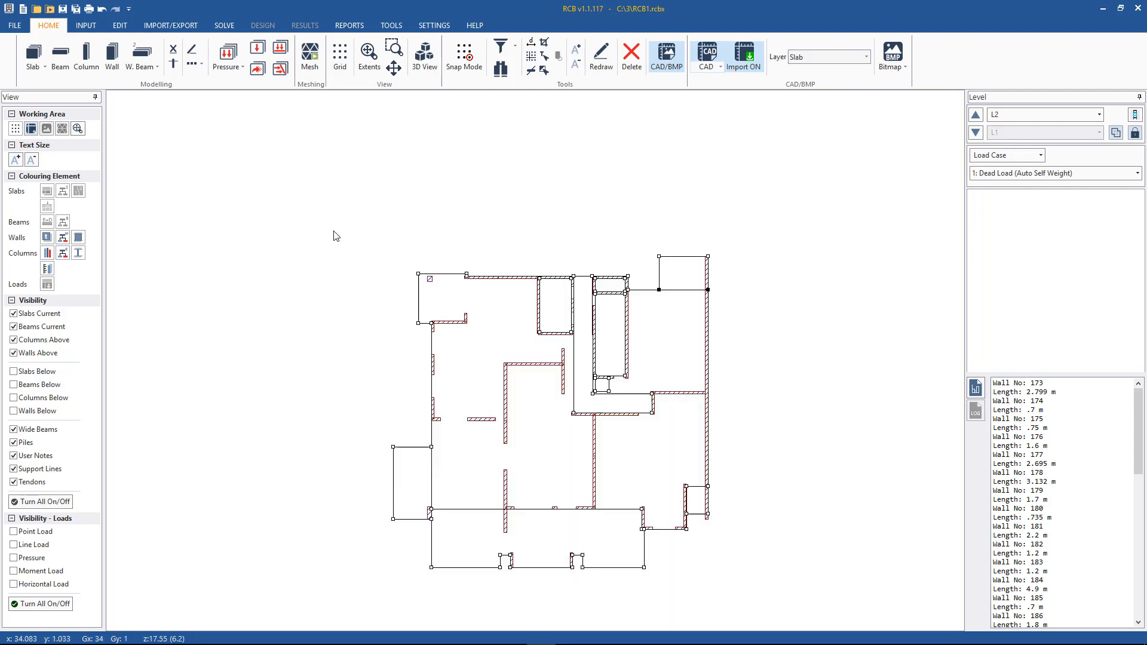
click(32, 56)
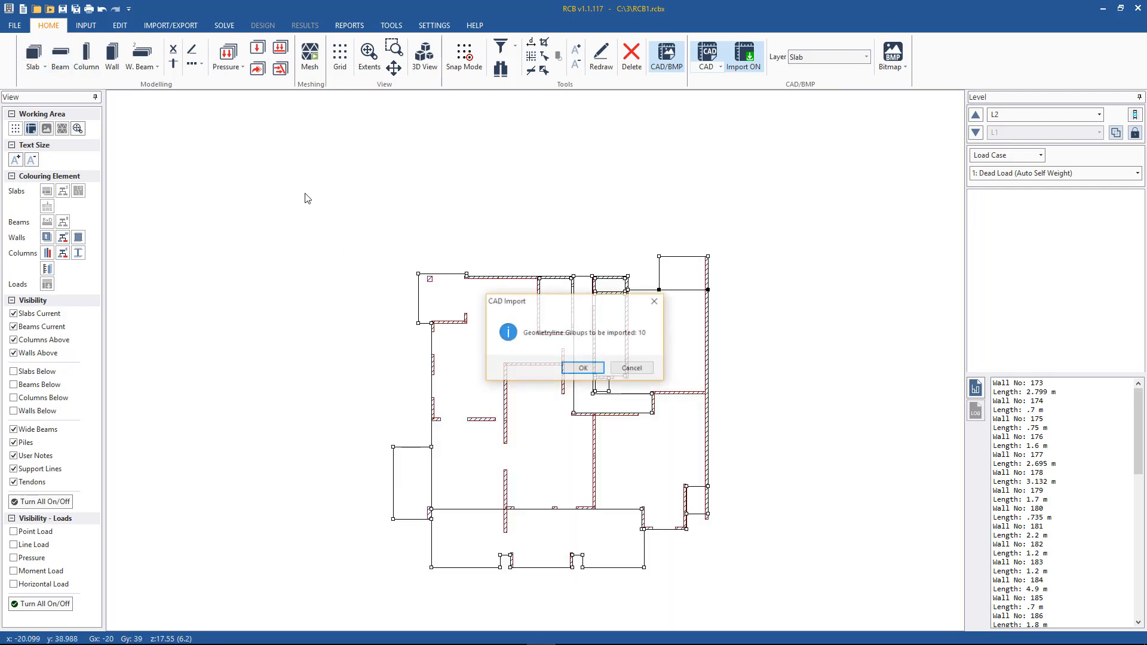
click(583, 366)
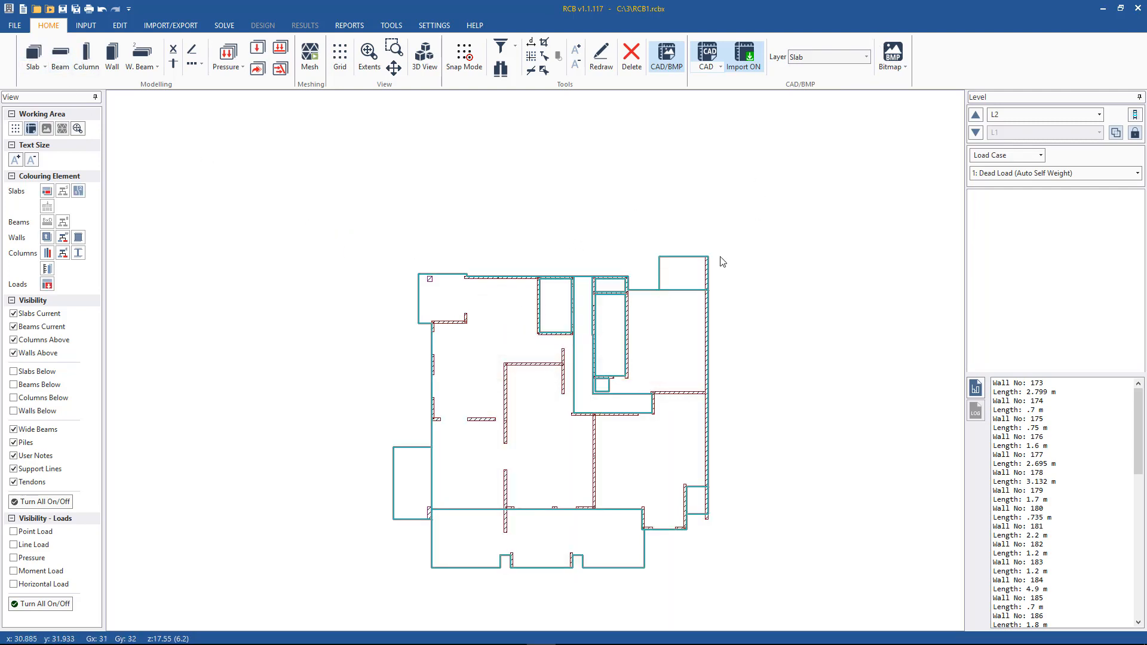
click(745, 57)
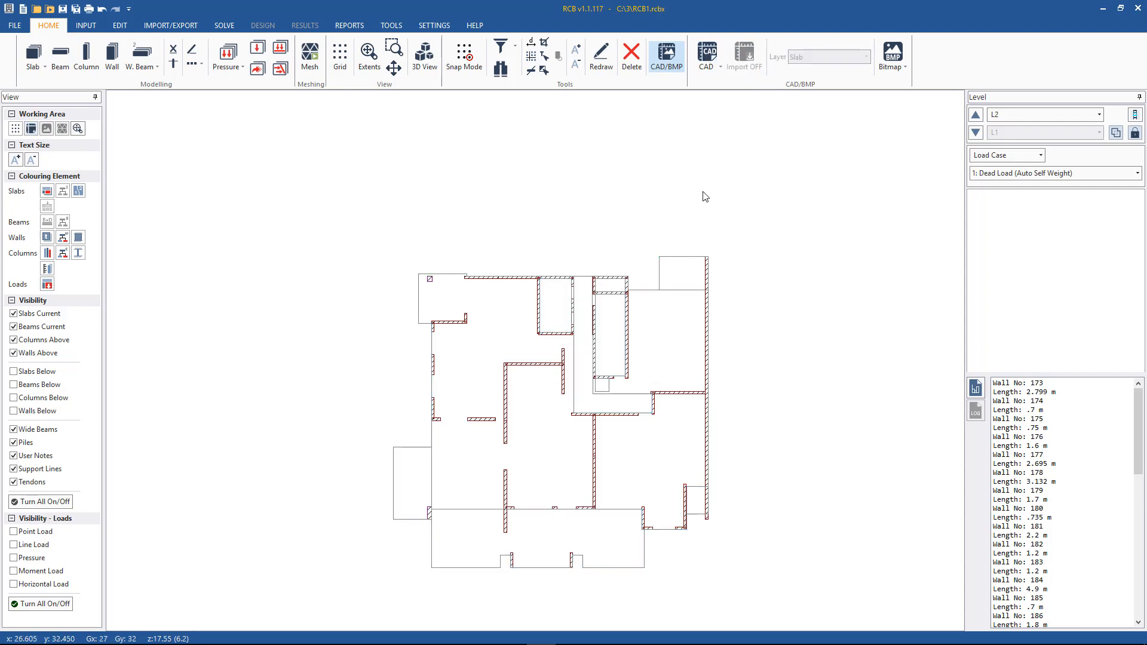
Go up to level L3 and load Level 3.dwg from the CAD folder.
click(972, 119)
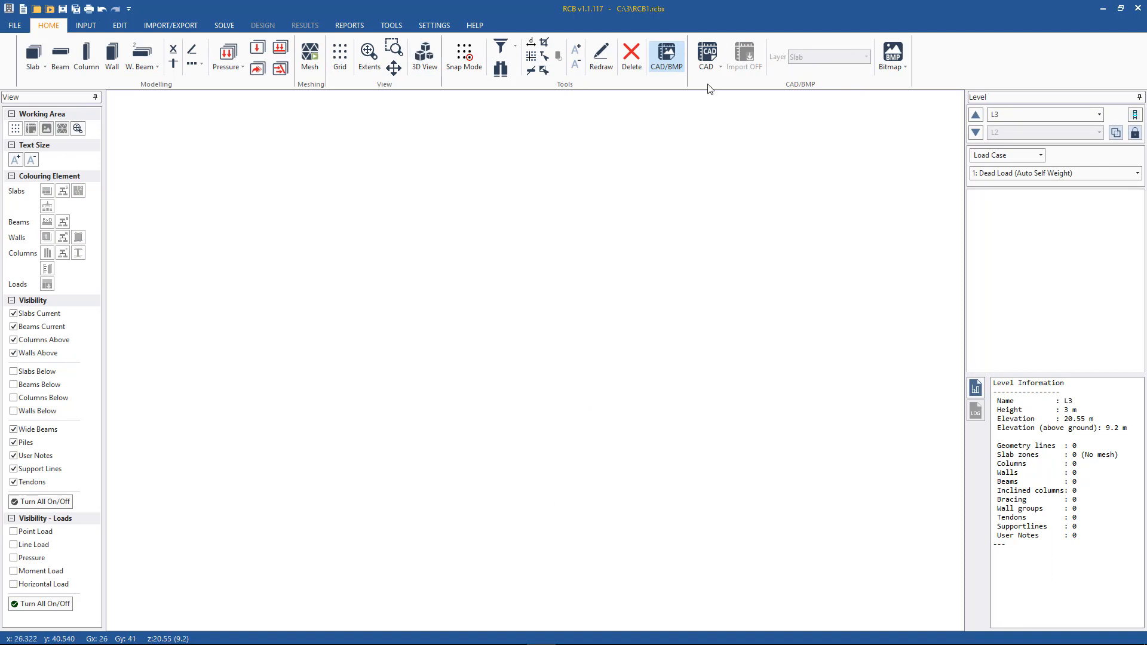
click(716, 70)
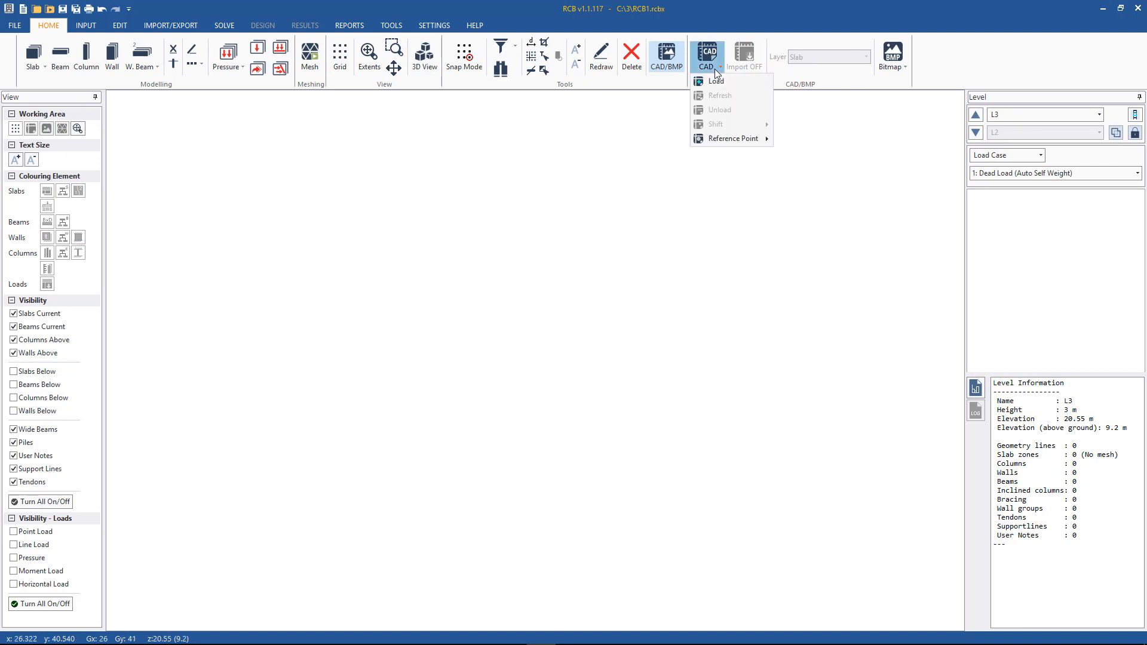
click(717, 82)
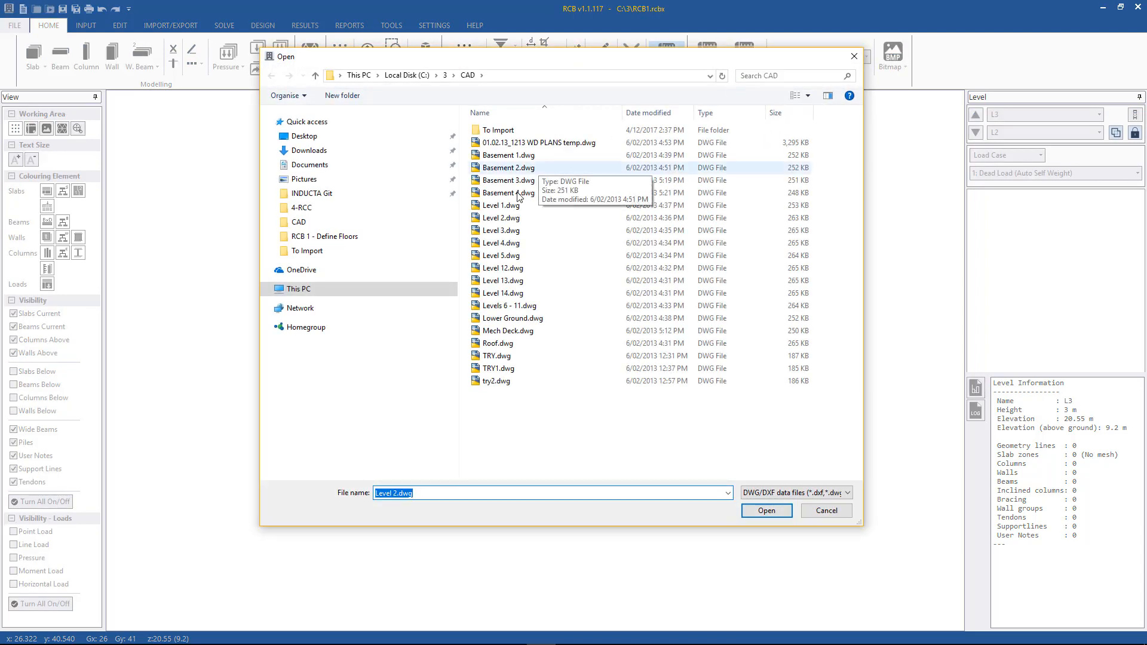
double_click(502, 233)
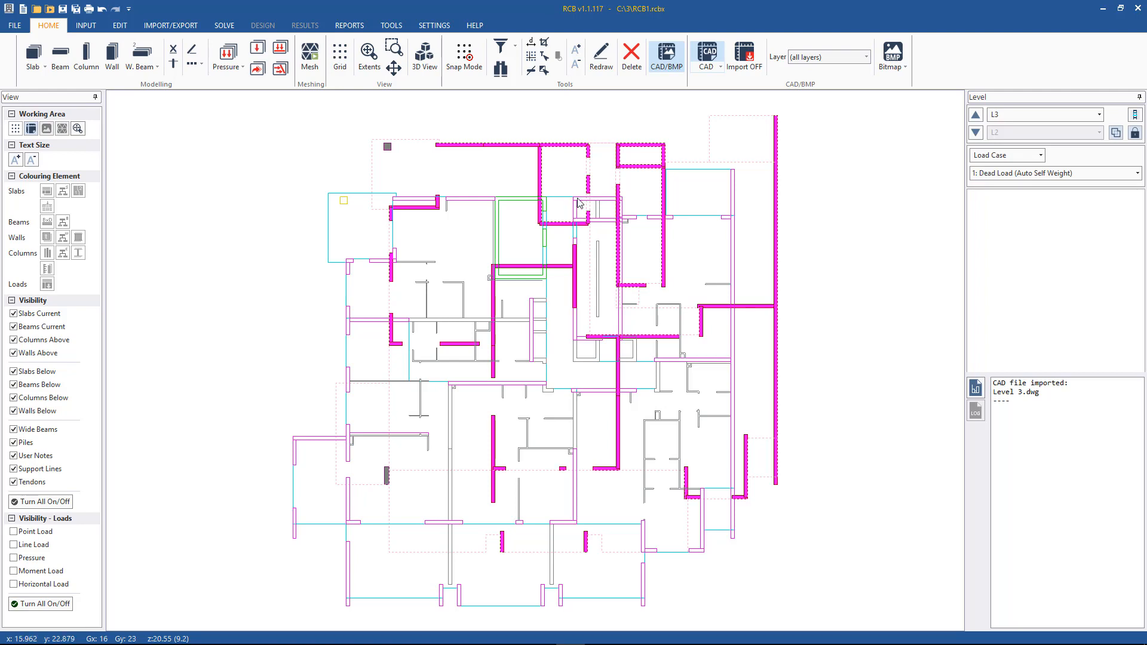
Return to level L2 and display its CAD drawing around the lift core.
click(976, 132)
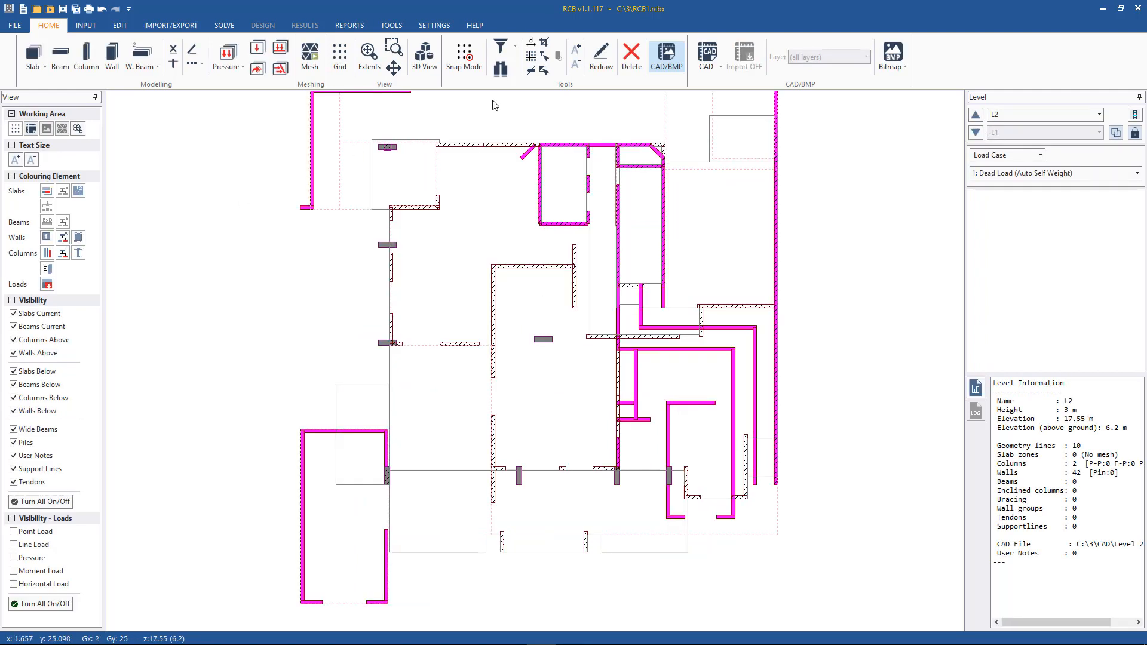
click(707, 57)
scroll(559, 332, up, 3)
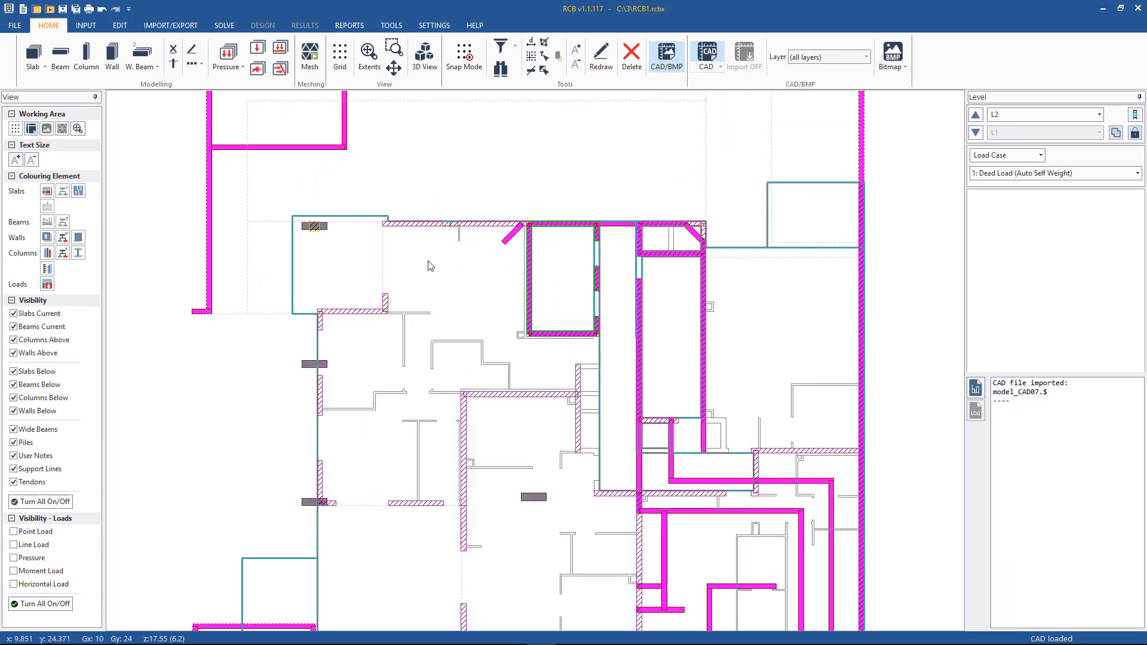
scroll(525, 215, up, 1)
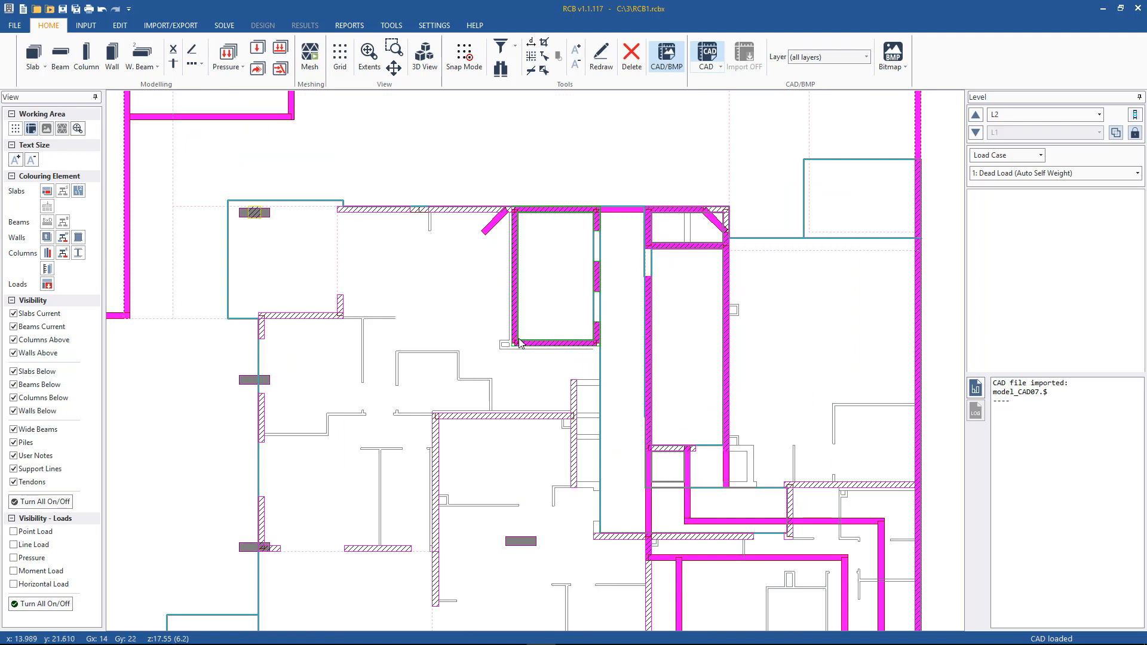
Define the CAD reference point at the lift core's lower-left inner corner on L2, with the snap mode switched from grid snap.
click(721, 67)
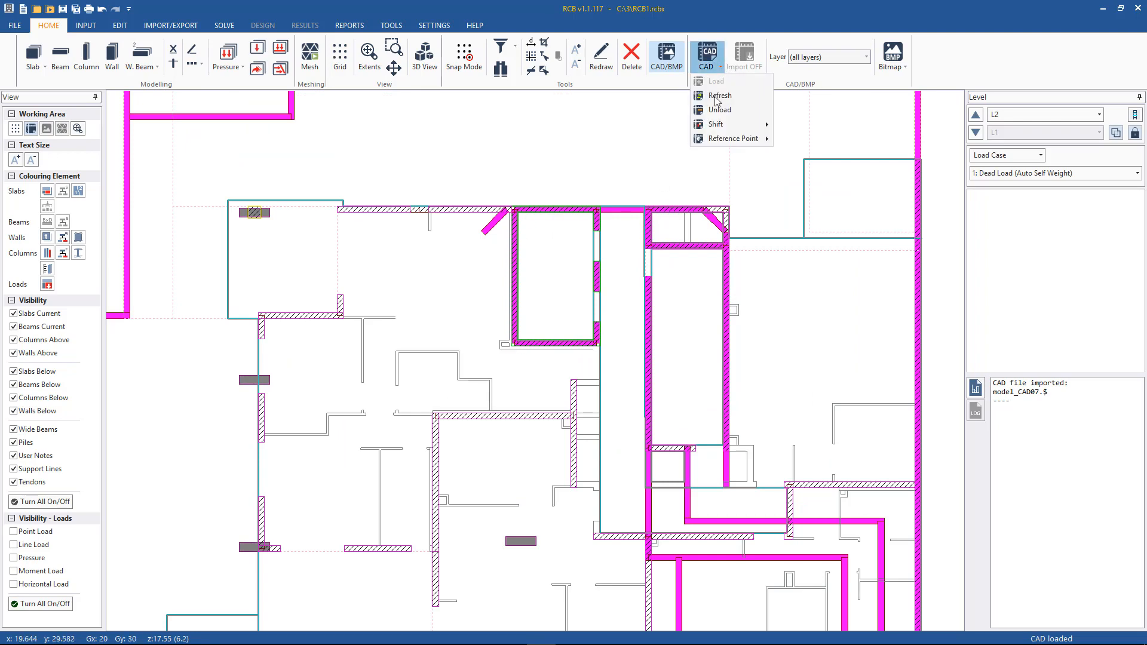
mouse_move(733, 139)
click(796, 141)
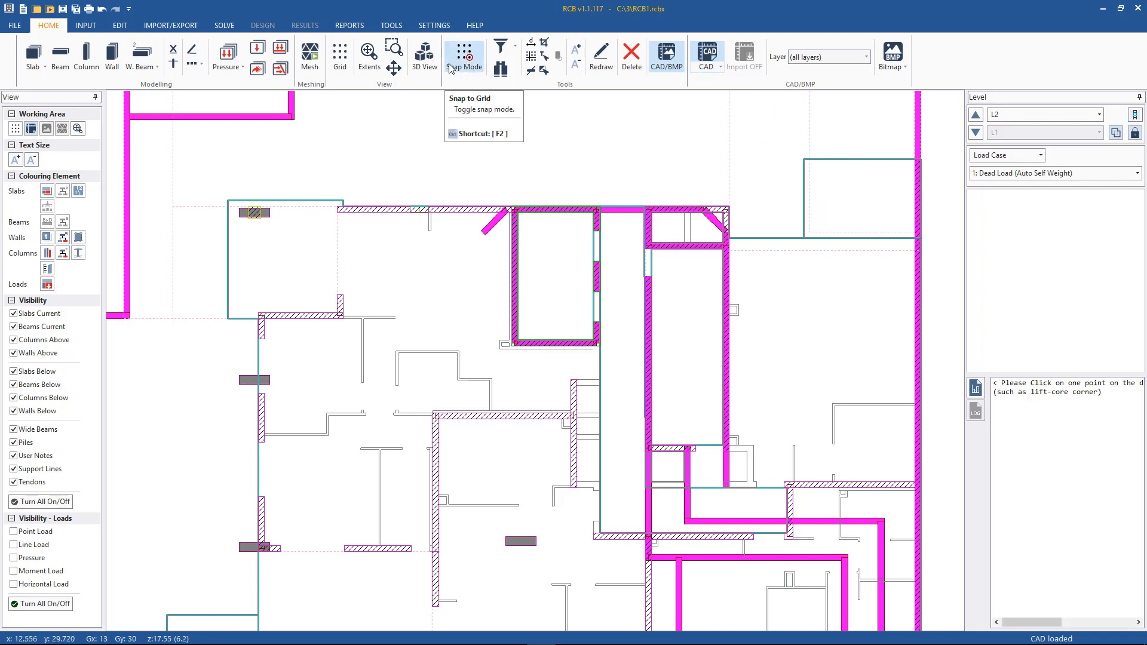
click(478, 63)
click(479, 62)
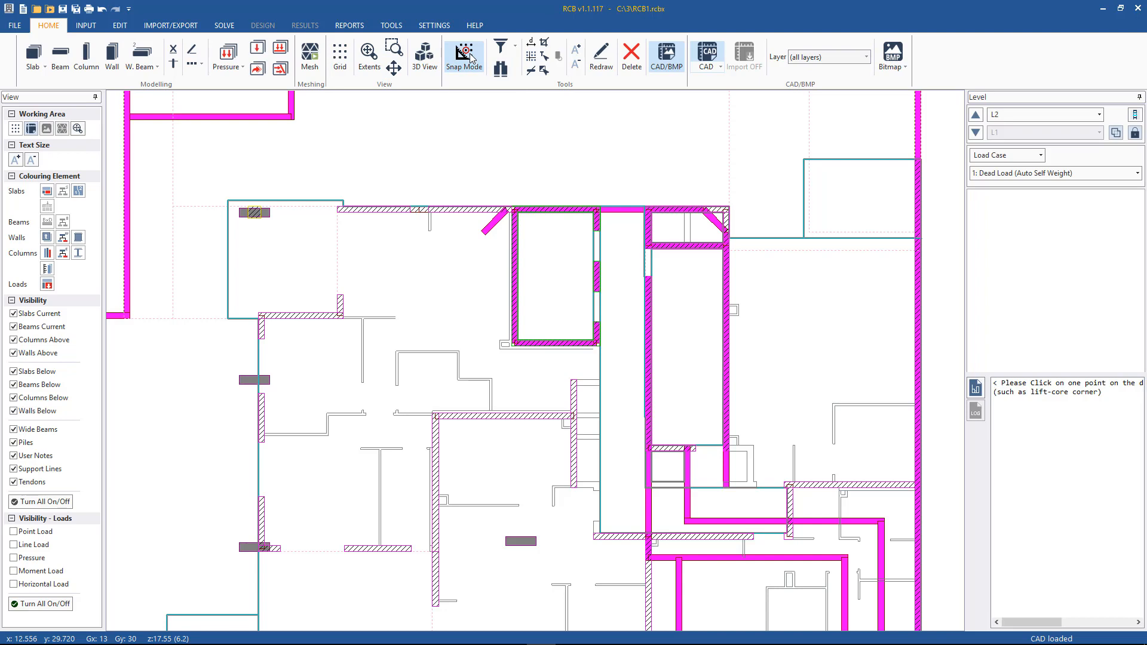
scroll(516, 341, up, 8)
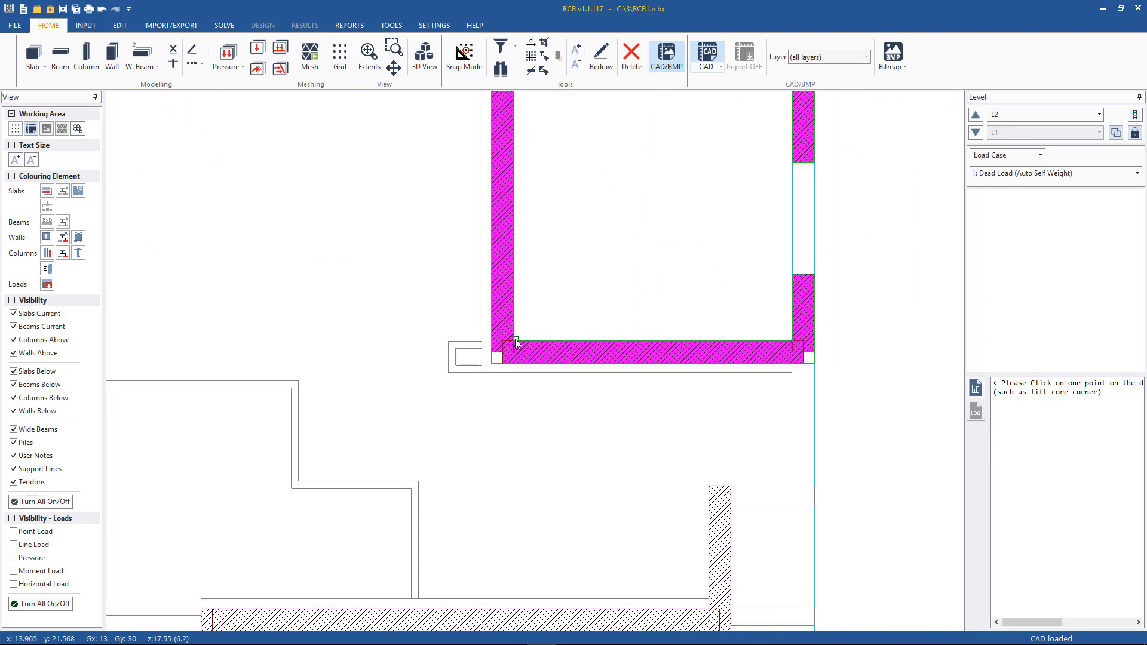
click(516, 339)
scroll(516, 338, up, 3)
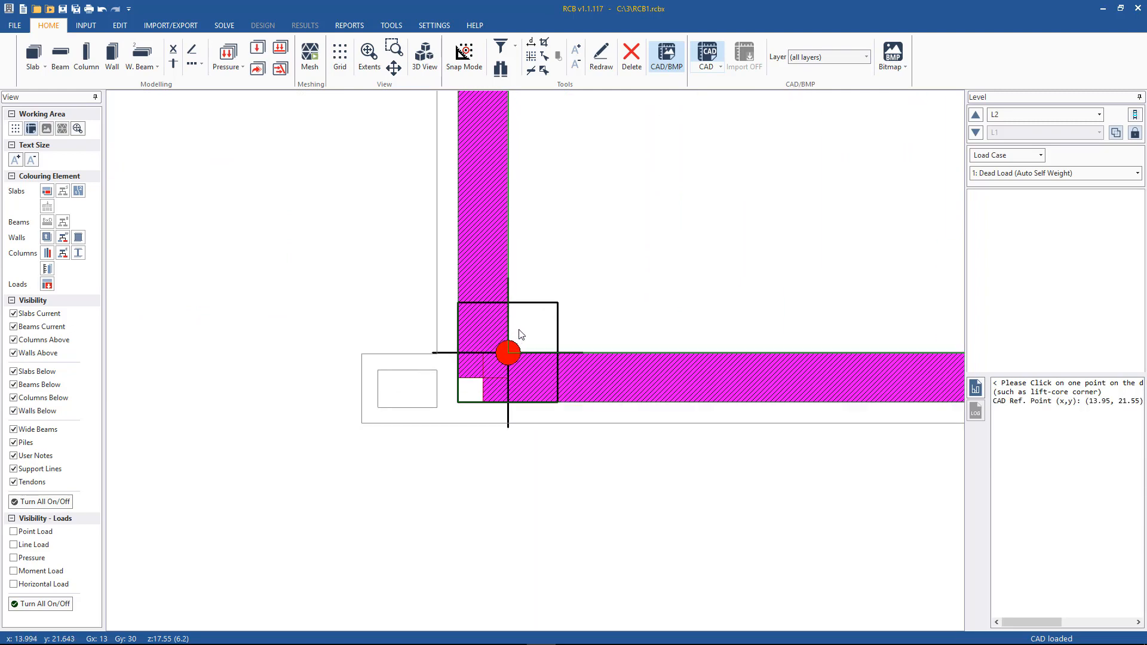
scroll(517, 330, down, 8)
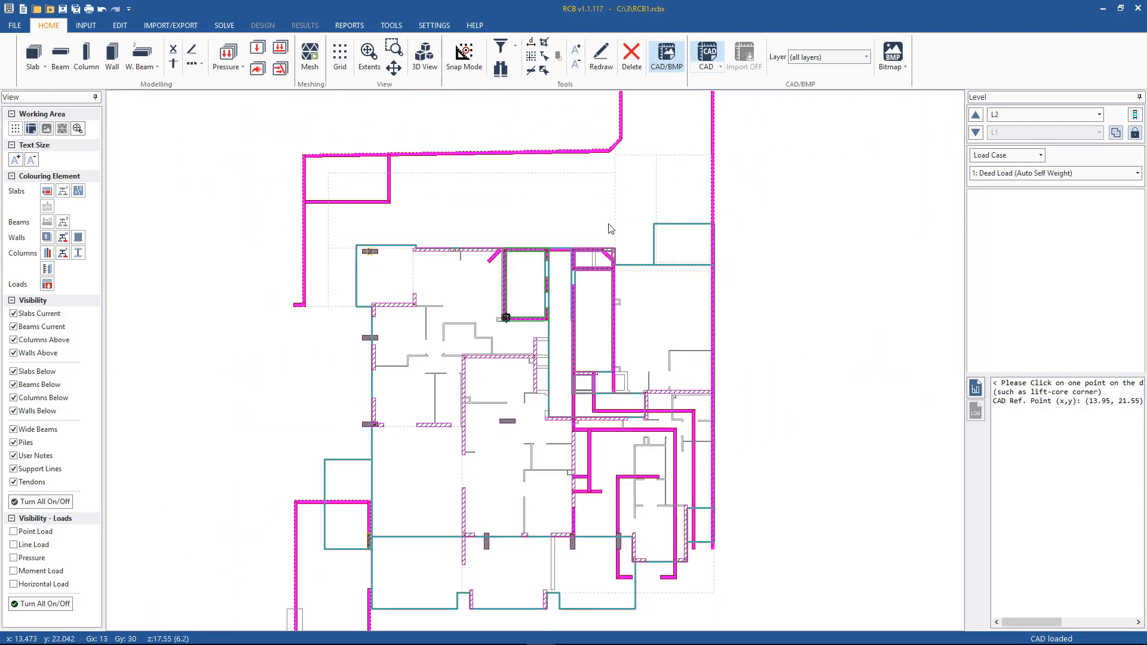
Go back up to level L3 and display its CAD drawing.
click(976, 114)
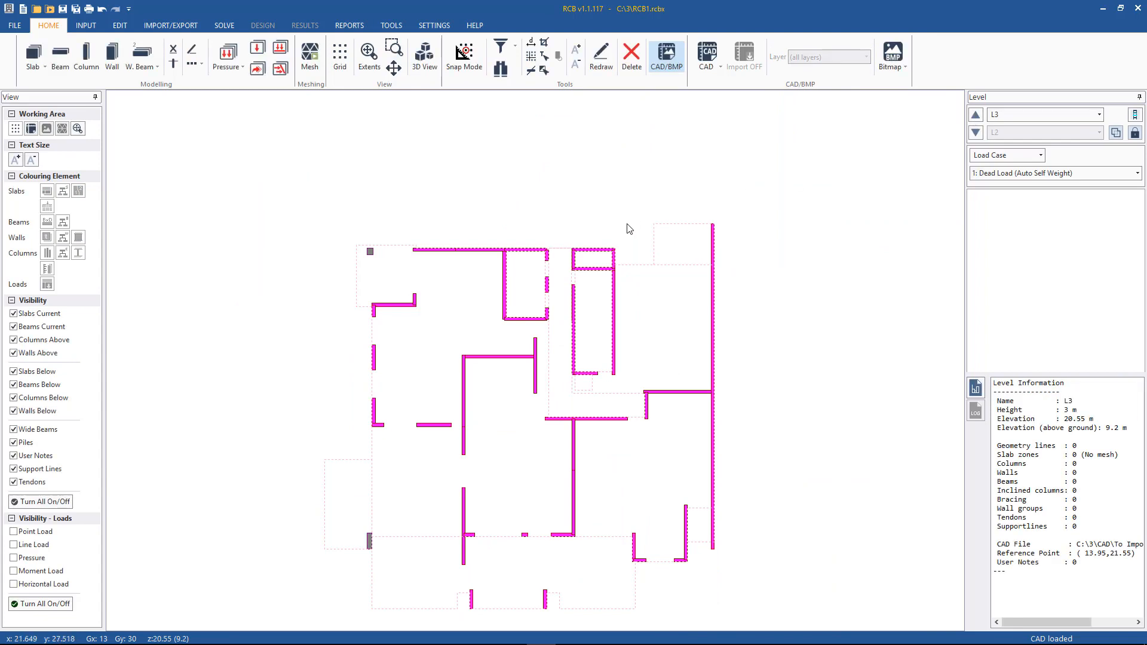
click(707, 54)
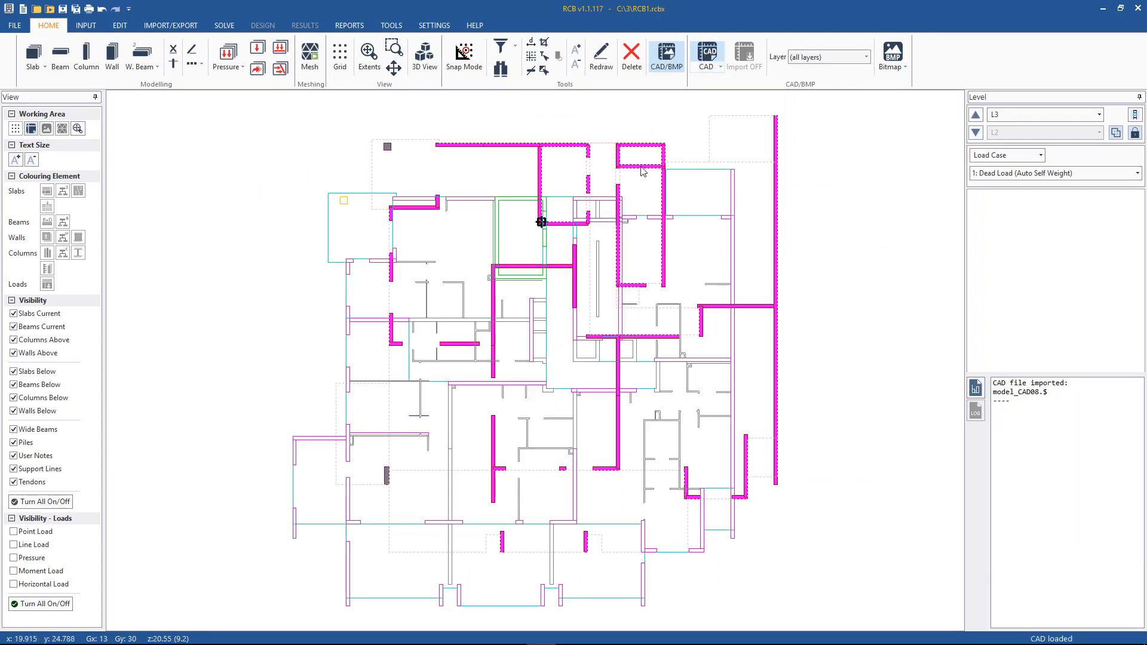
scroll(540, 220, up, 2)
scroll(540, 221, up, 1)
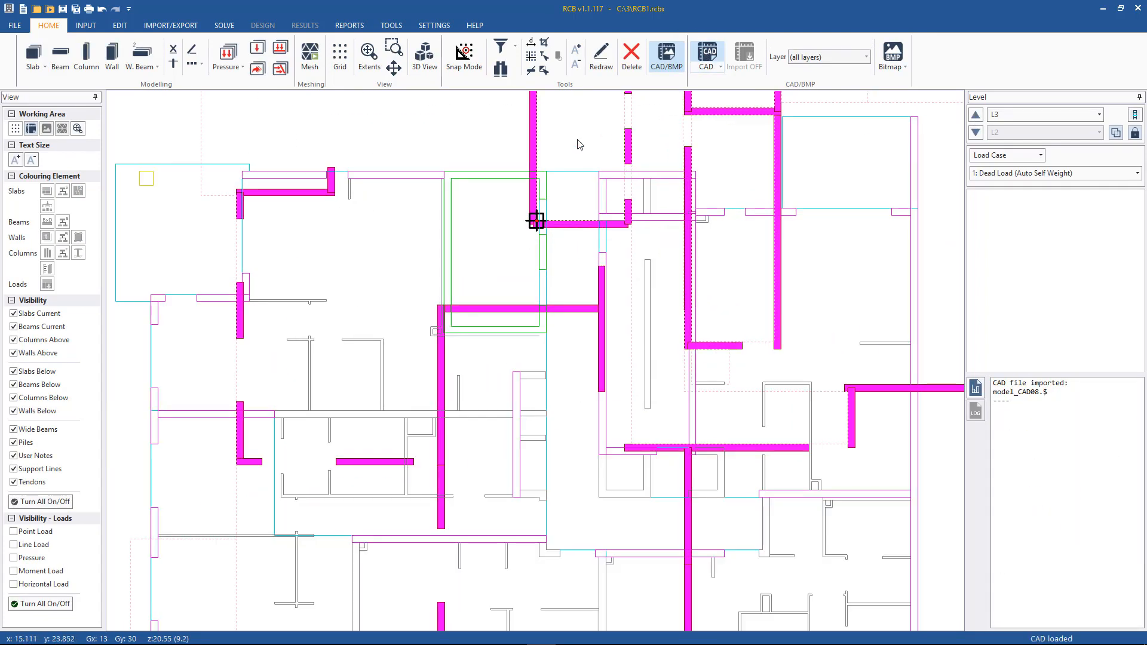
Align the L3 drawing to the CAD reference point by picking the lower-left inner corner of its lift core.
click(708, 70)
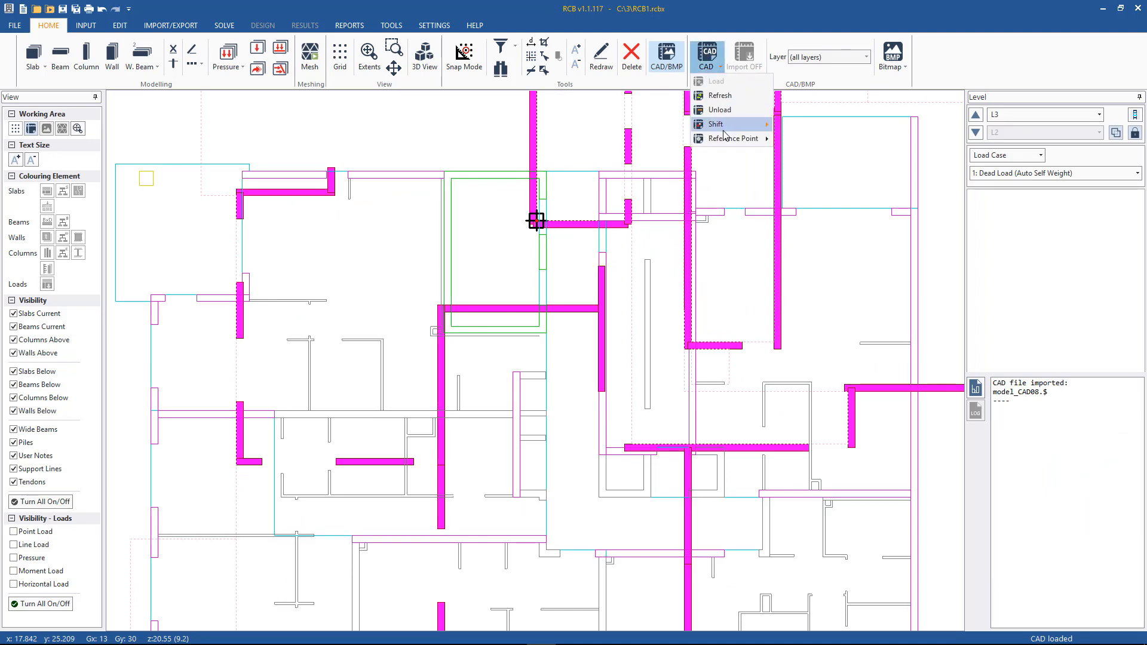
mouse_move(734, 139)
click(800, 154)
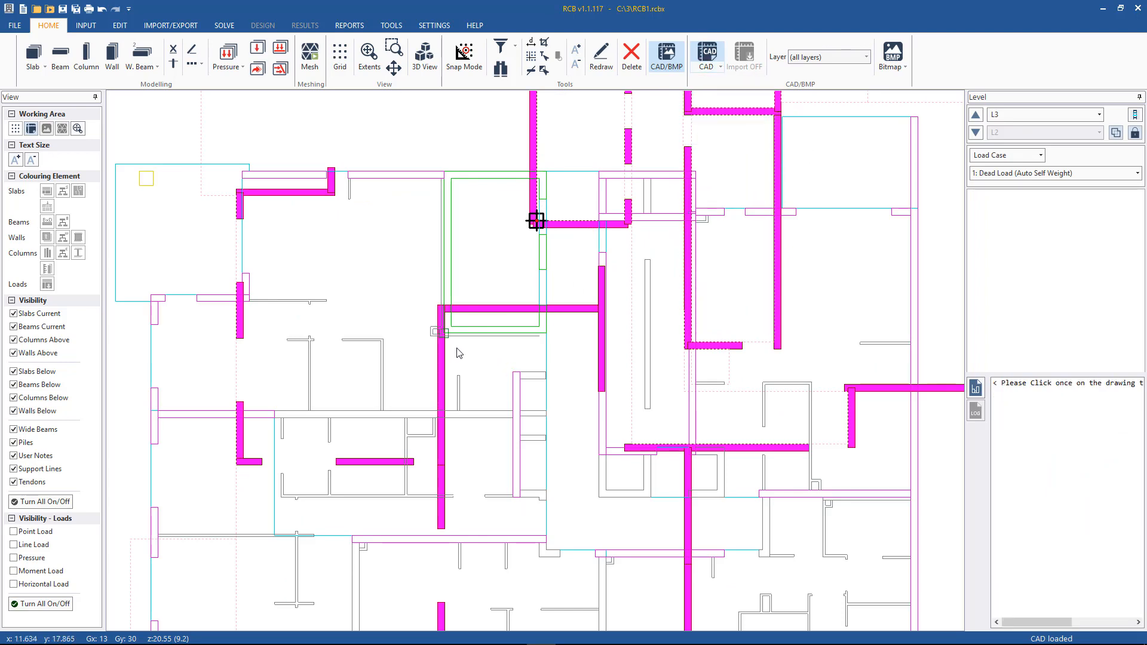
scroll(459, 353, up, 1)
scroll(457, 263, up, 2)
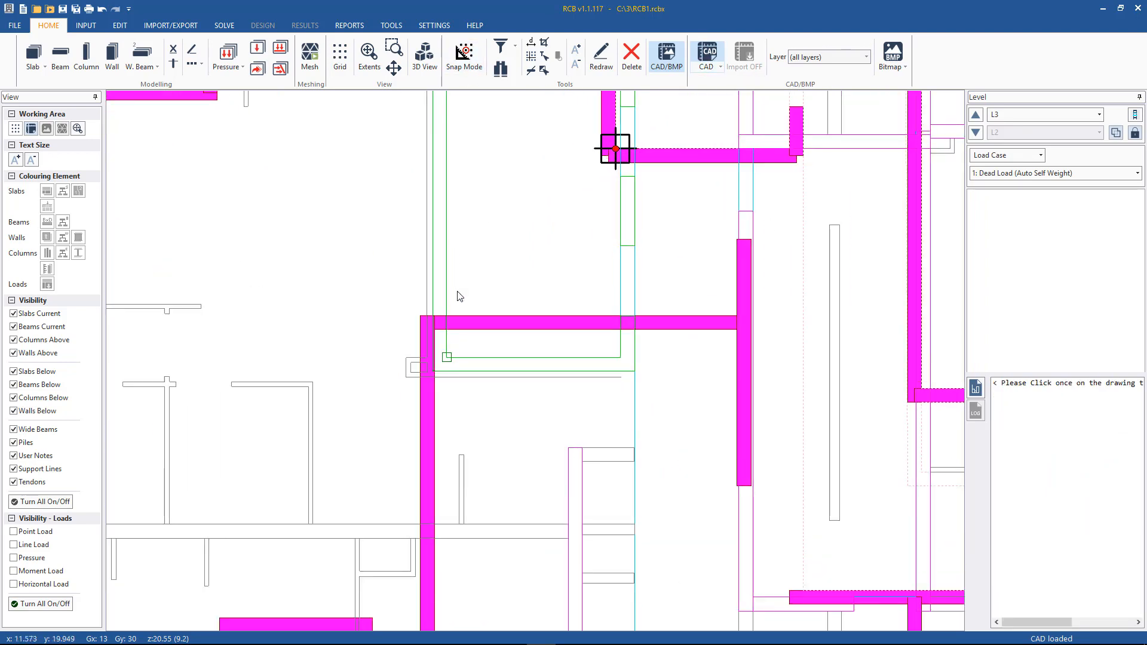
click(447, 371)
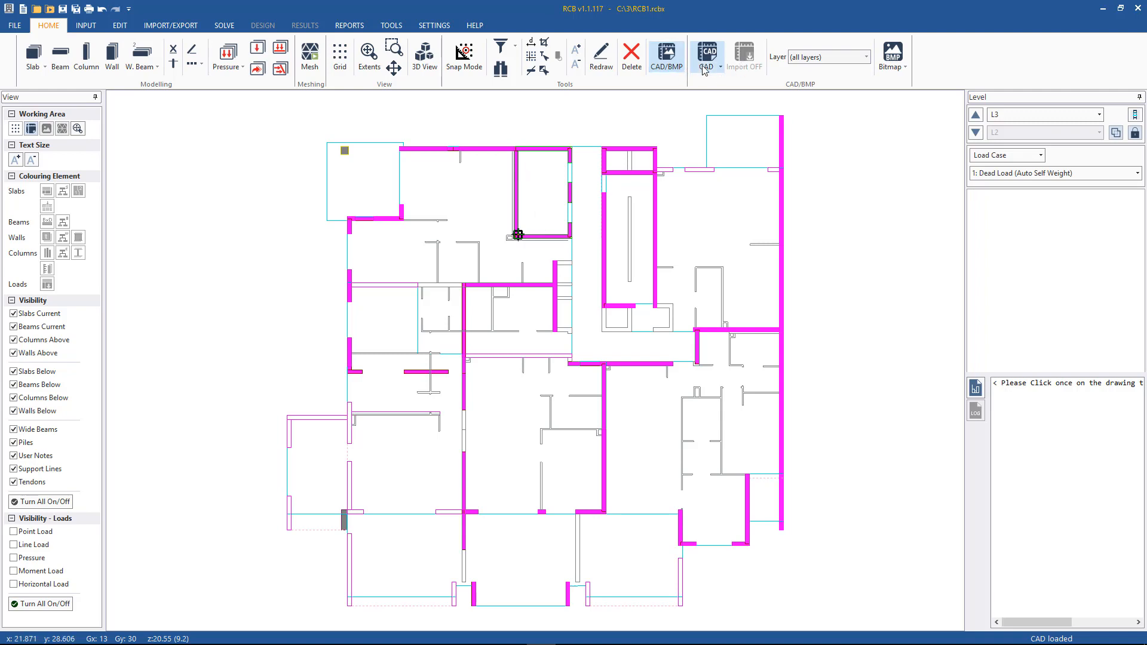
scroll(612, 79, down, 1)
scroll(648, 102, up, 1)
click(50, 26)
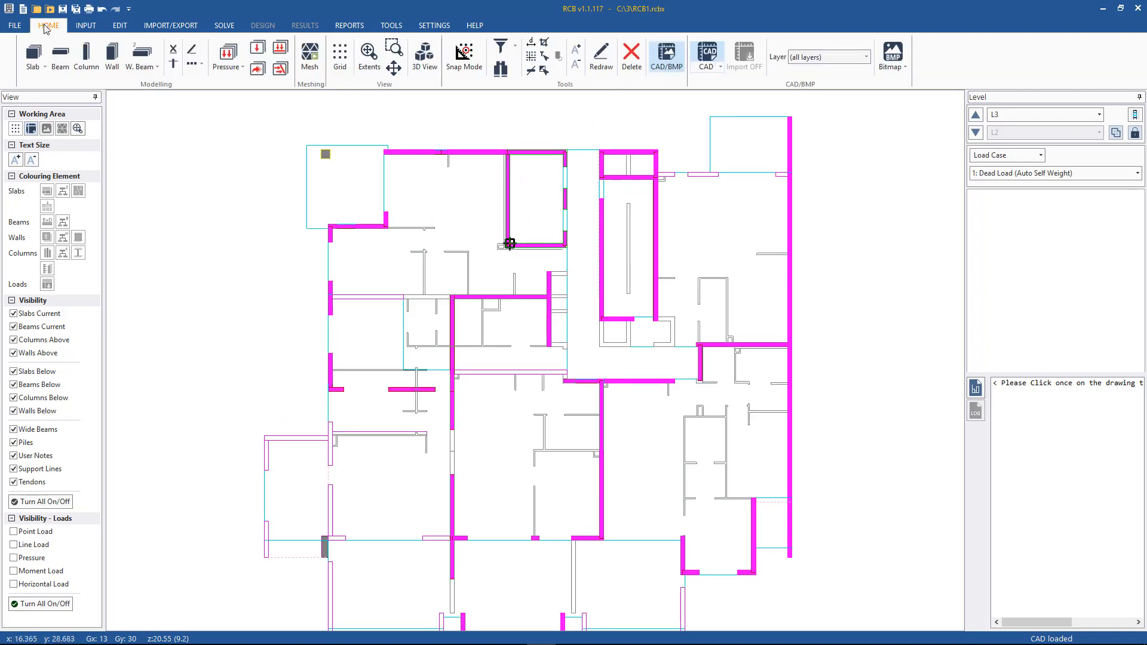
scroll(290, 182, down, 3)
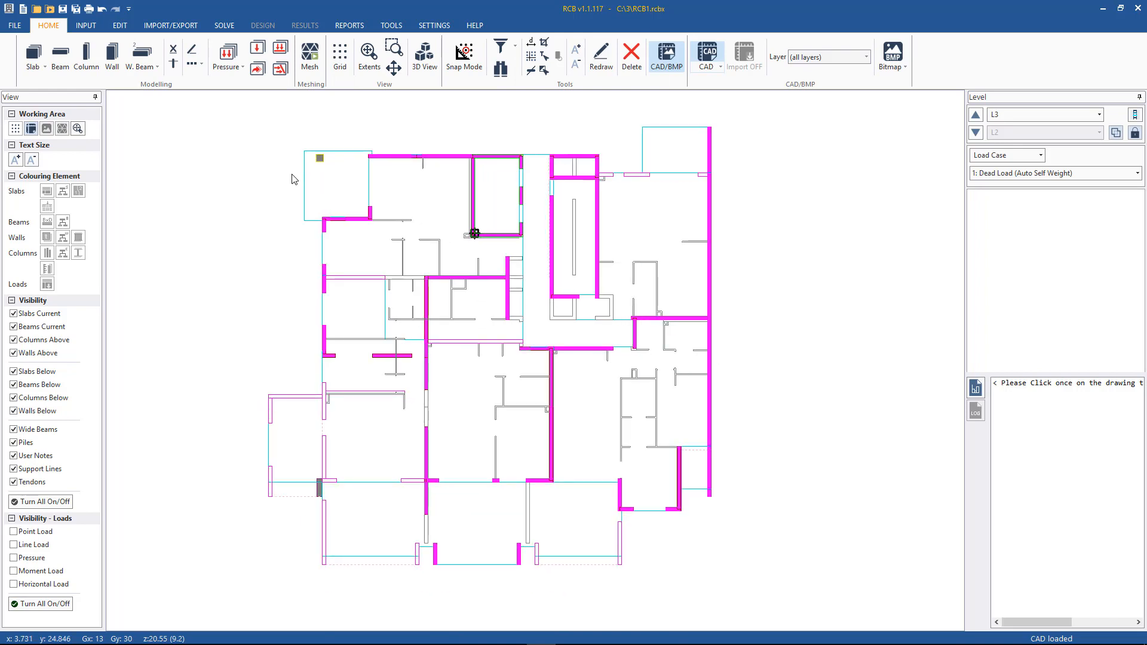
click(720, 67)
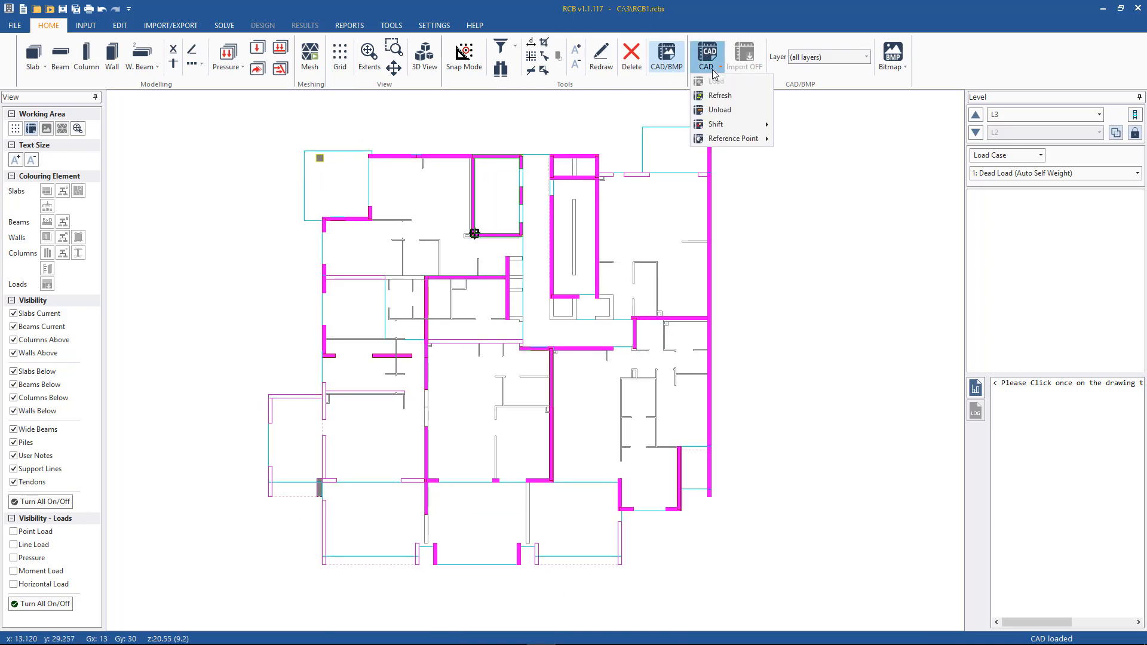
click(789, 22)
click(814, 57)
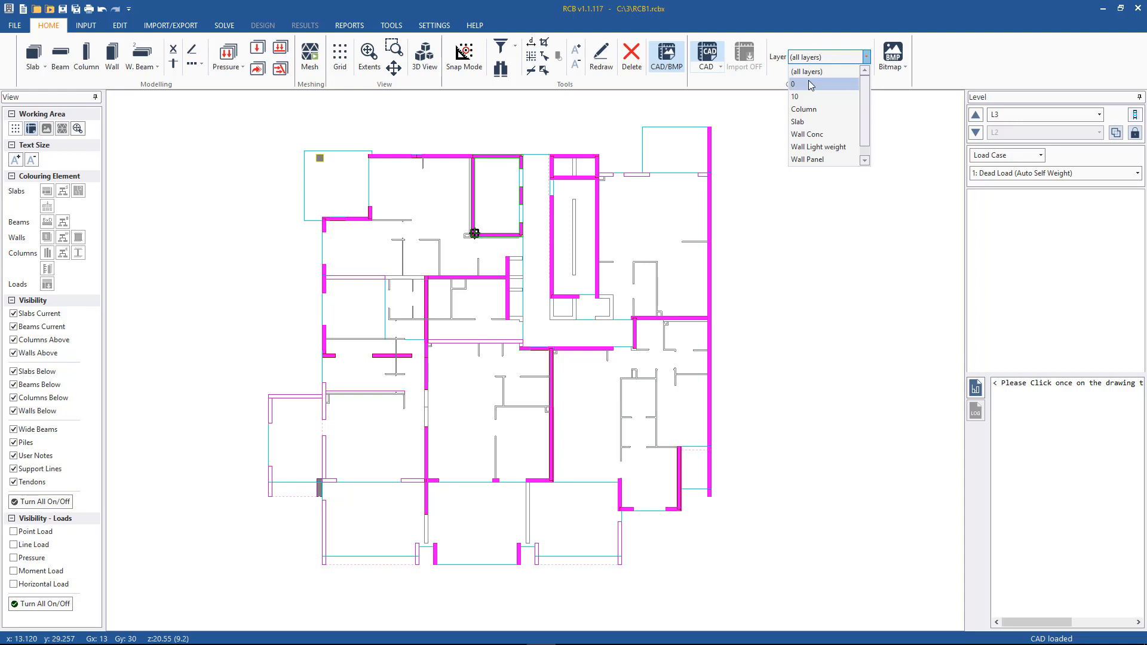
click(811, 85)
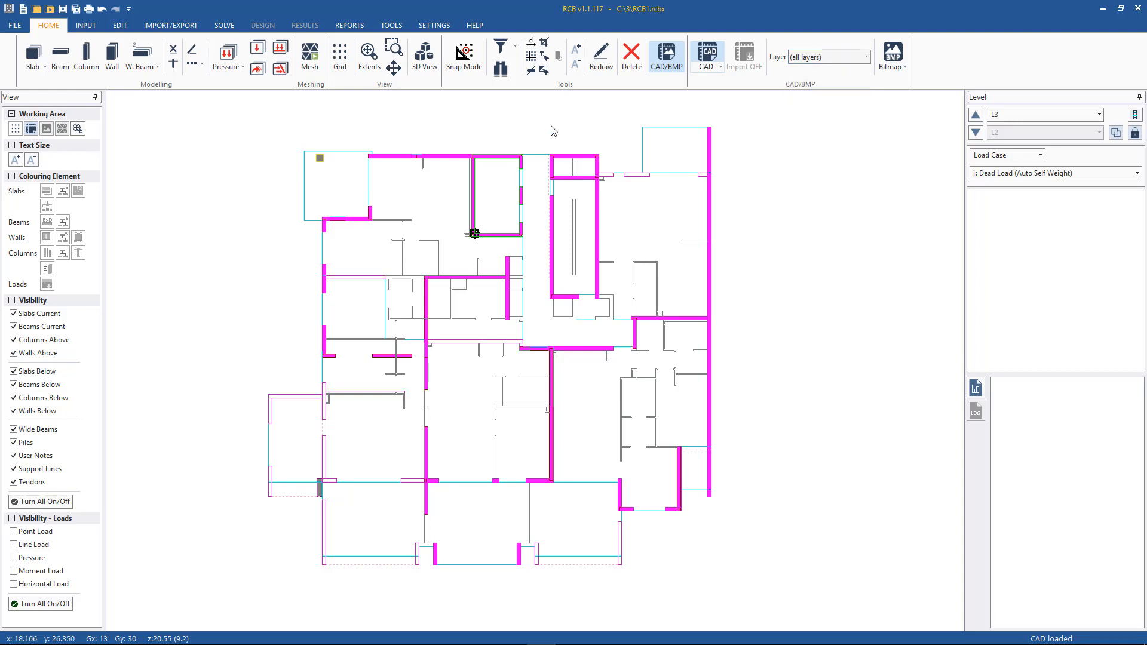
Reactivate the CAD drawing on L3 and show only its Slab layer.
click(721, 67)
click(710, 57)
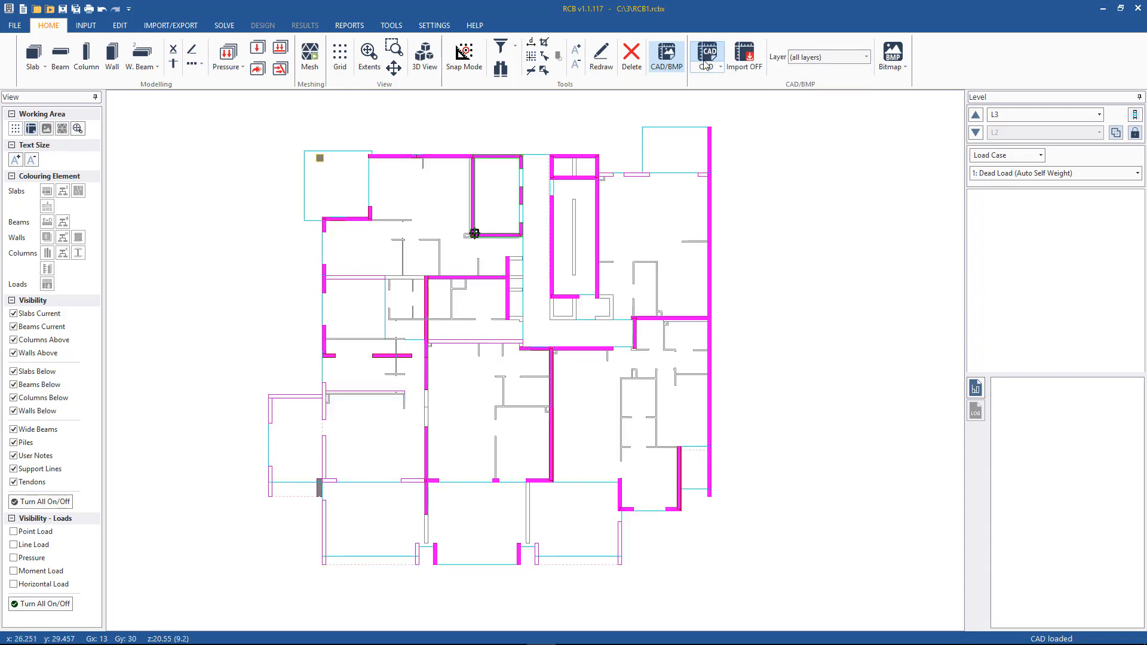
click(826, 56)
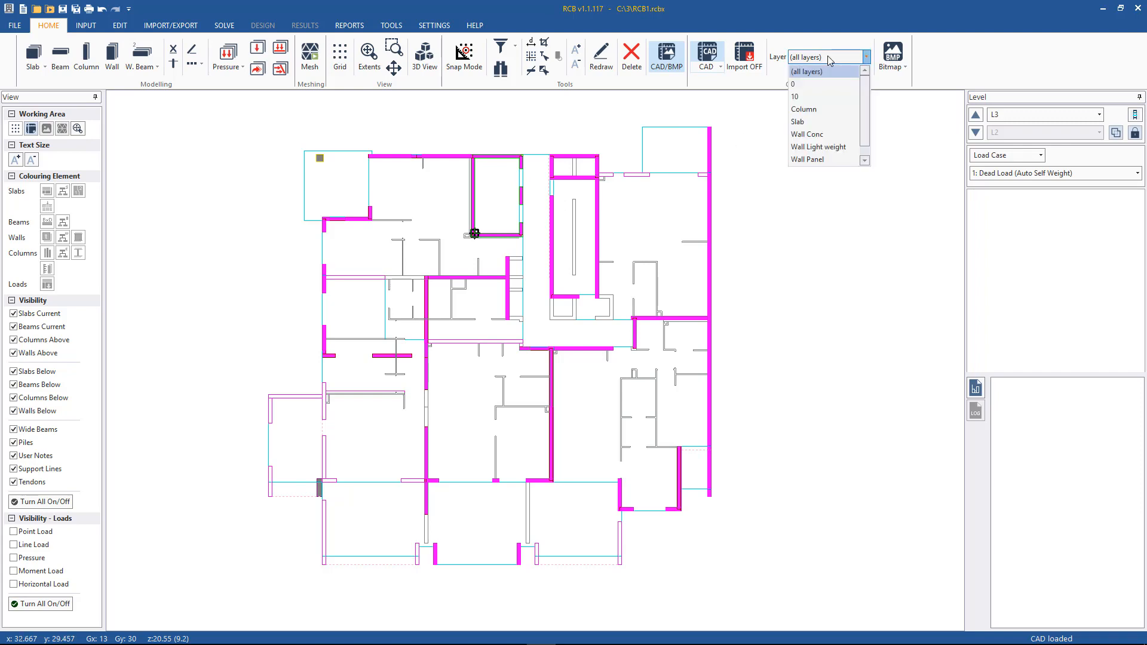
click(816, 124)
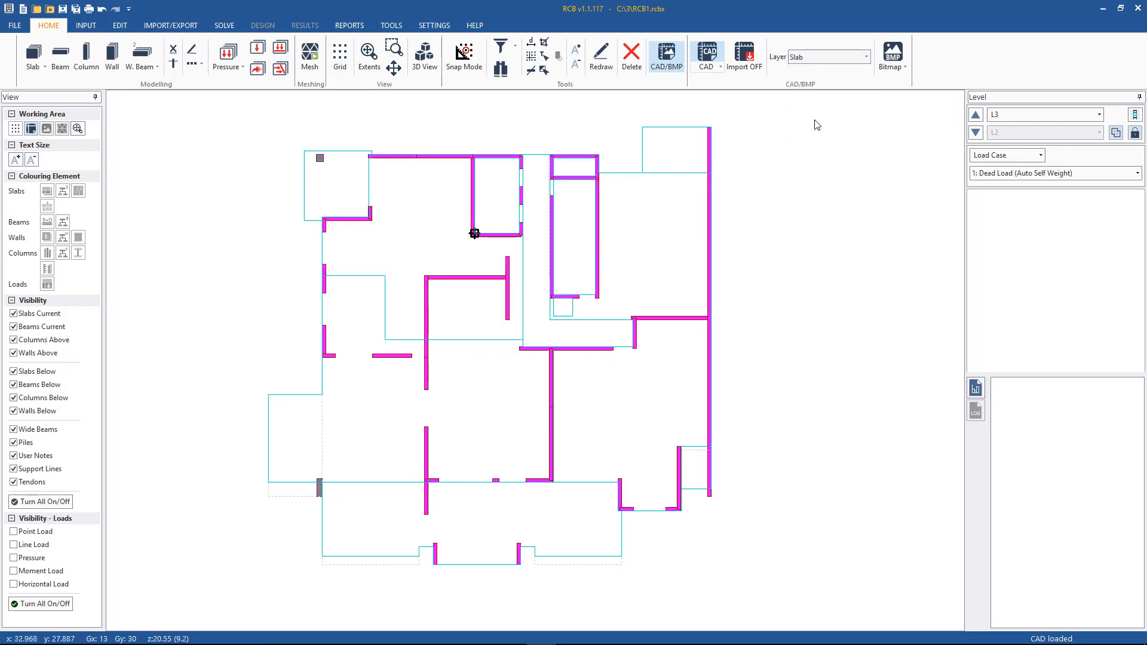
Hide the slabs, beams, columns and walls of the level below.
click(36, 372)
click(37, 384)
click(37, 397)
click(35, 410)
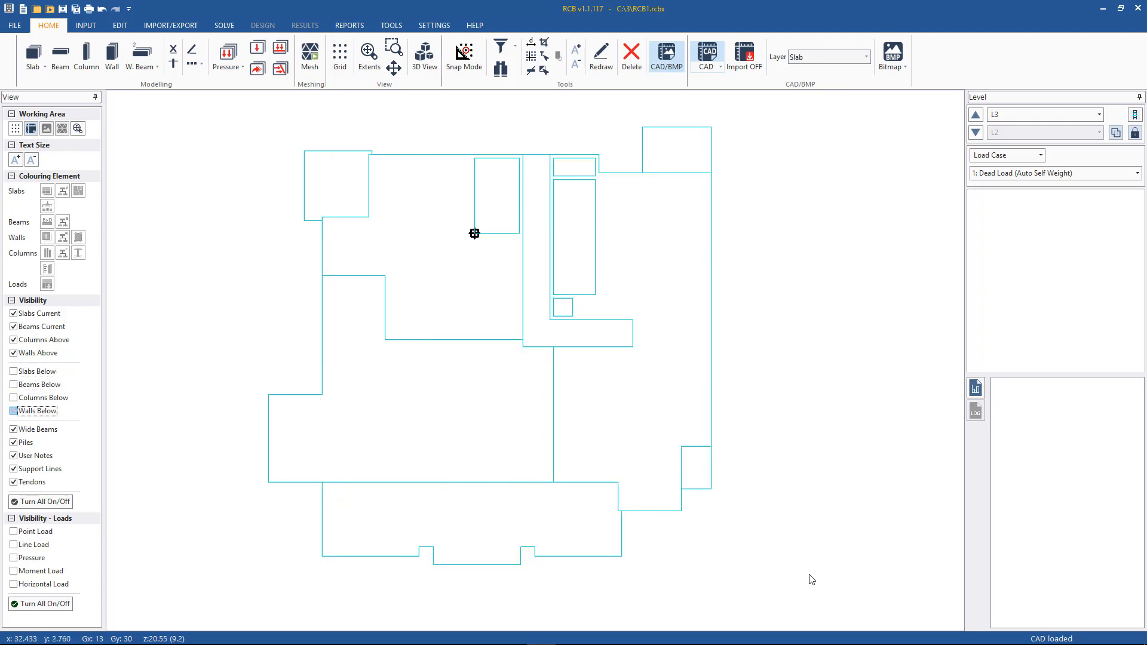
Turn on CAD import and import all Slab layer outlines as slab geometry lines on L3.
drag(819, 592, 225, 104)
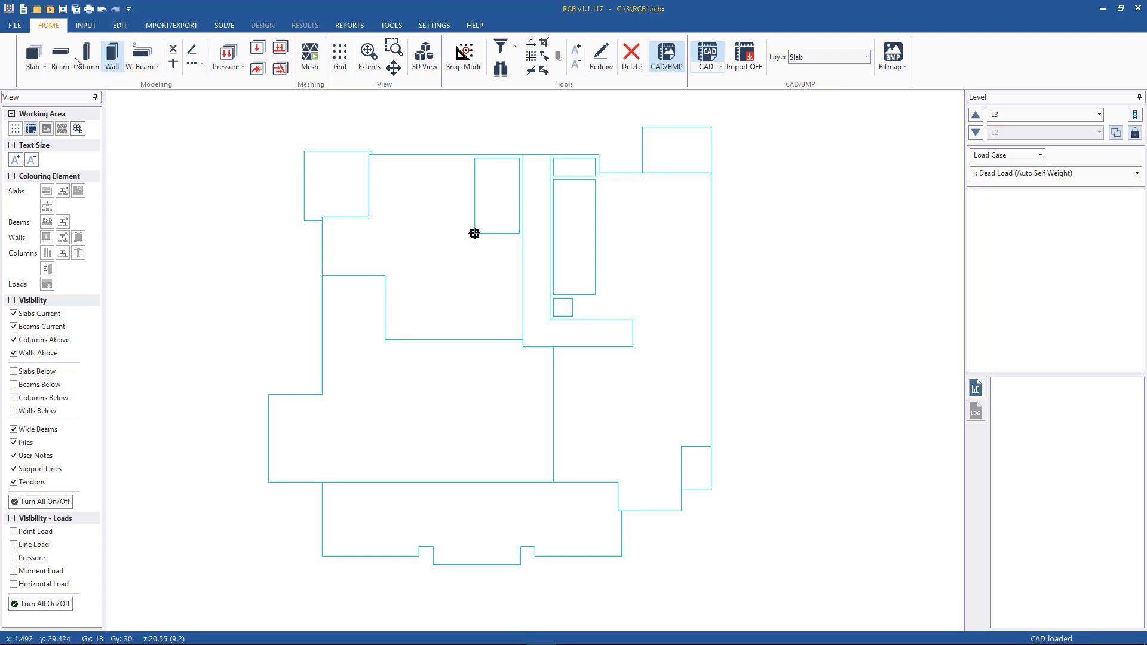
click(744, 55)
drag(781, 579, 220, 115)
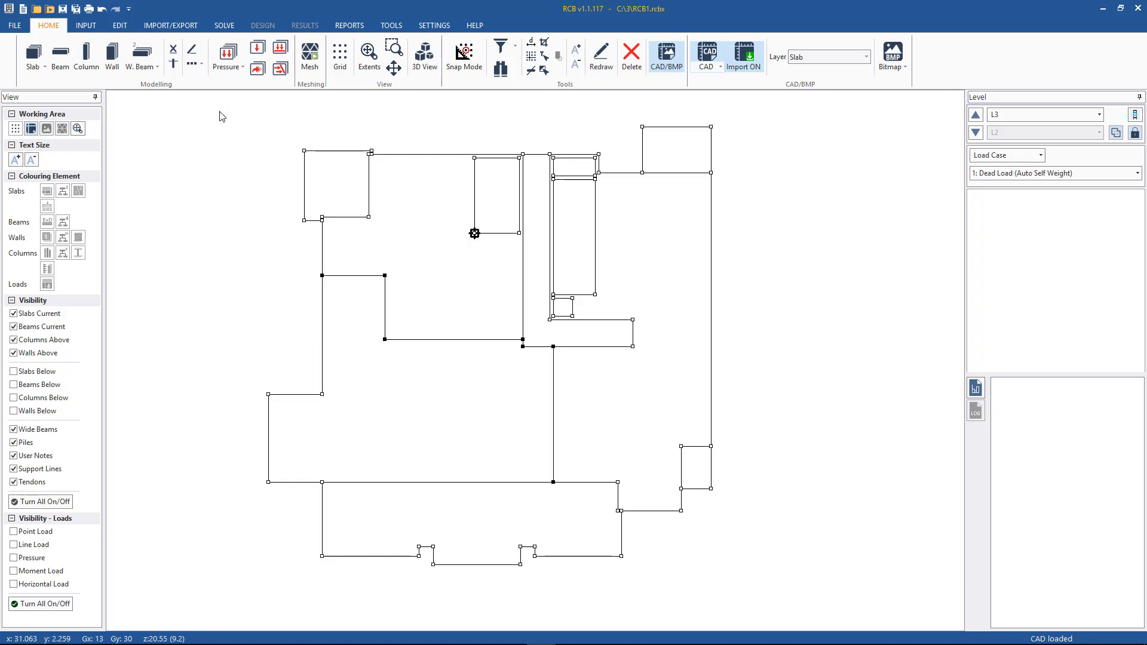
click(33, 54)
click(579, 368)
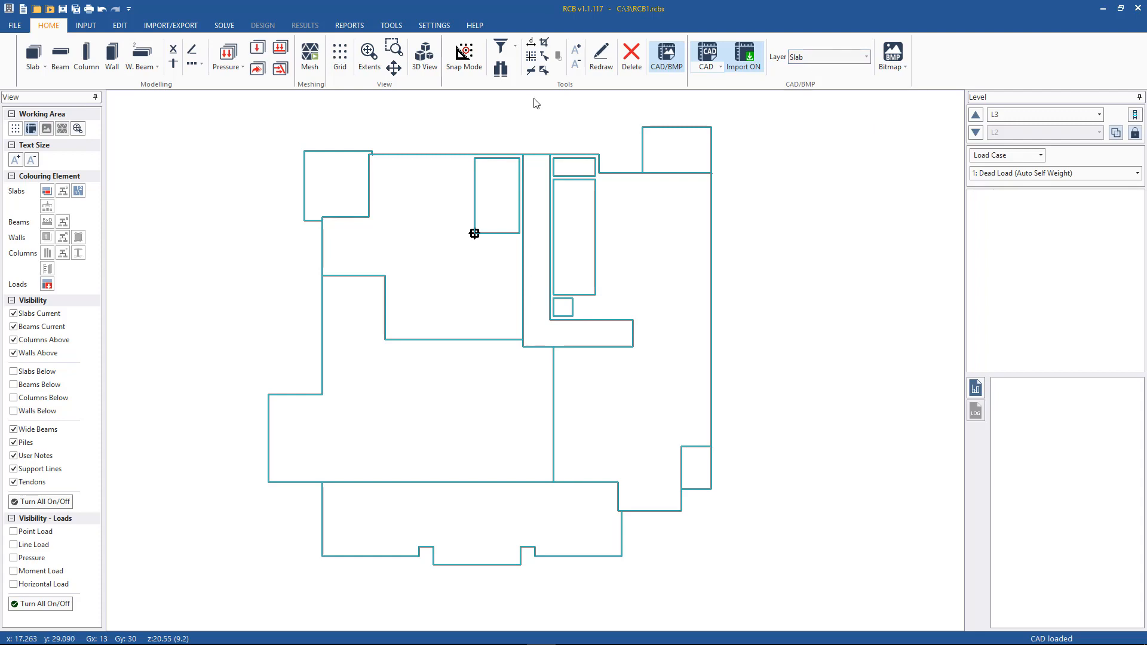
Switch to the Column layer and import the square outline in the upper-left slab area as a column on L3.
click(823, 59)
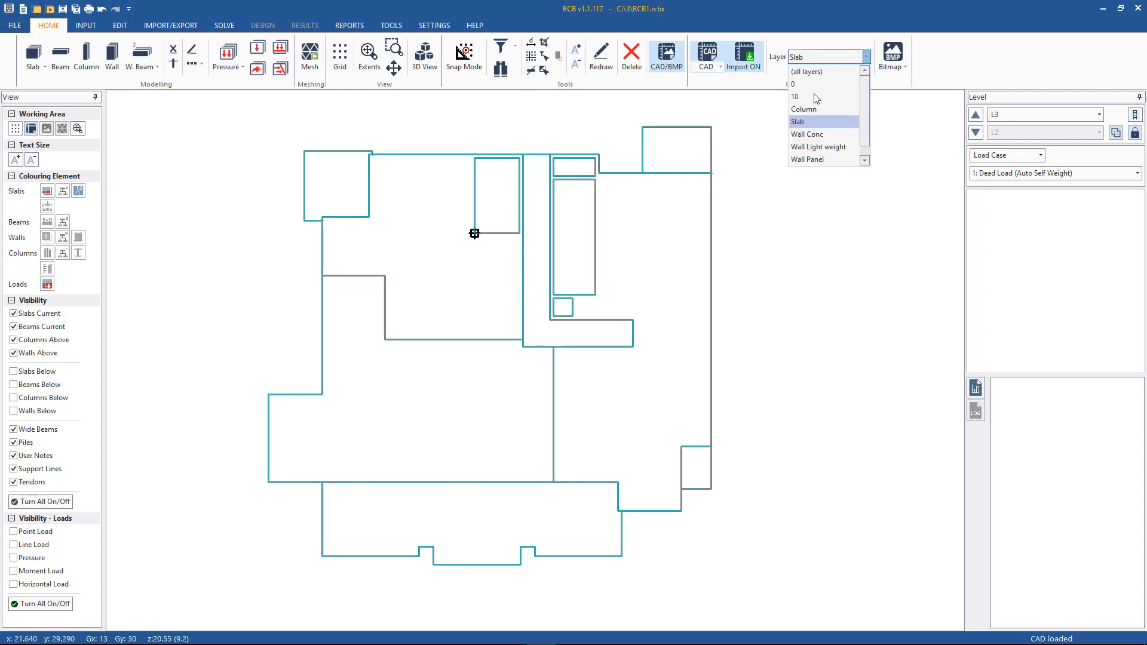
click(836, 120)
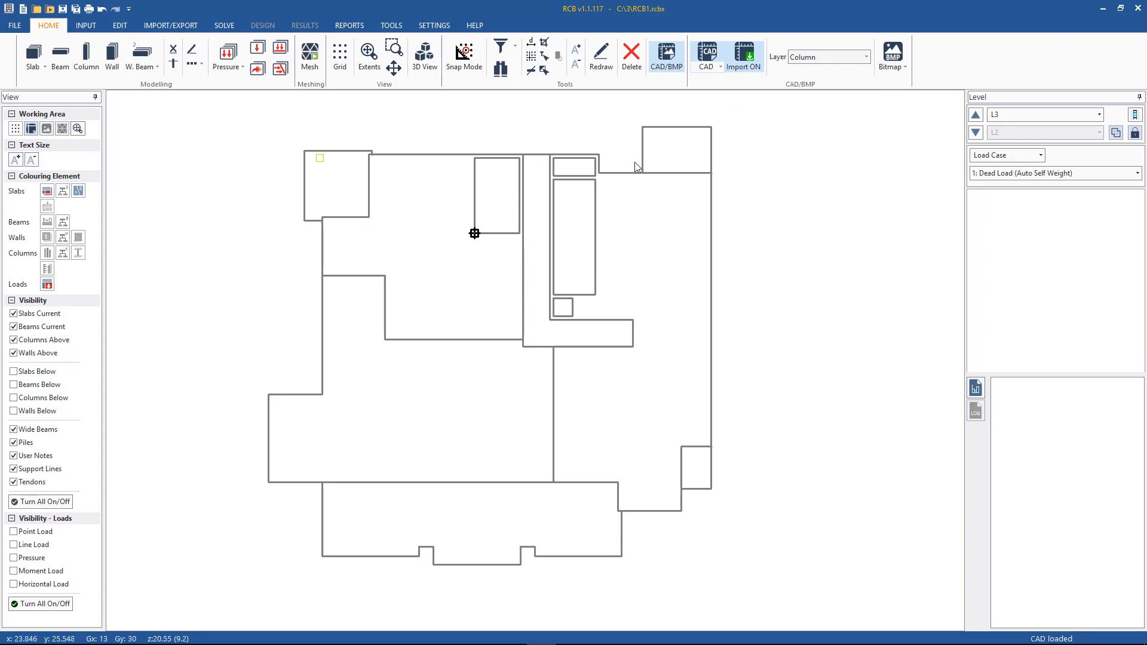
click(829, 57)
click(814, 71)
click(829, 57)
click(814, 109)
click(86, 57)
click(320, 158)
Switch to the Wall Conc layer and import all of its lift core outlines as walls on L3.
click(829, 57)
click(814, 135)
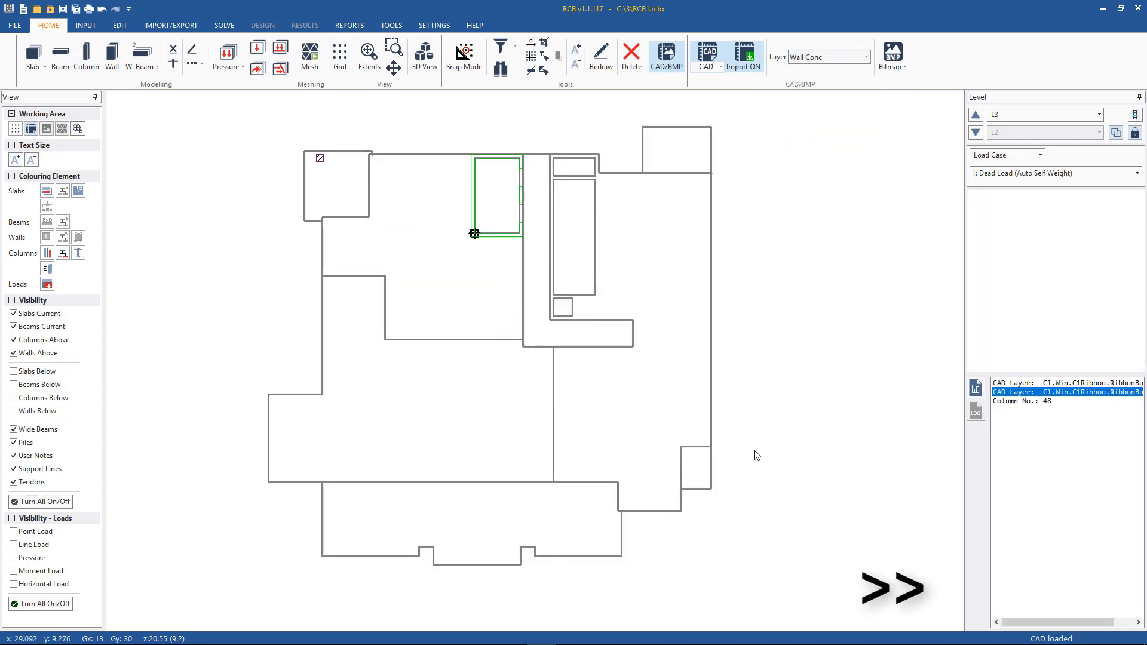
drag(756, 455, 206, 113)
click(112, 57)
click(546, 362)
Import all Wall Panel layer outlines as walls on L3 using parallel lines with auto-extended wall ends, and show all layers again.
click(829, 58)
click(814, 148)
drag(822, 606, 200, 113)
click(111, 57)
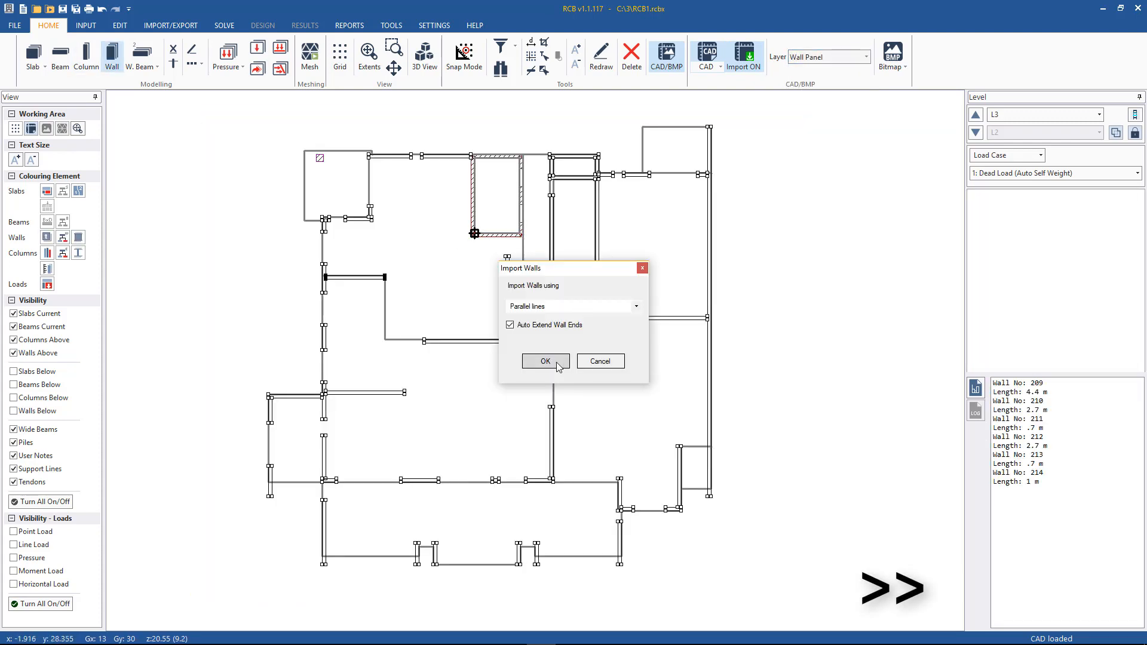
click(559, 366)
click(829, 59)
click(814, 71)
Go up to level L4 and load Level 4.dwg from the To Import folder inside the CAD folder.
click(975, 114)
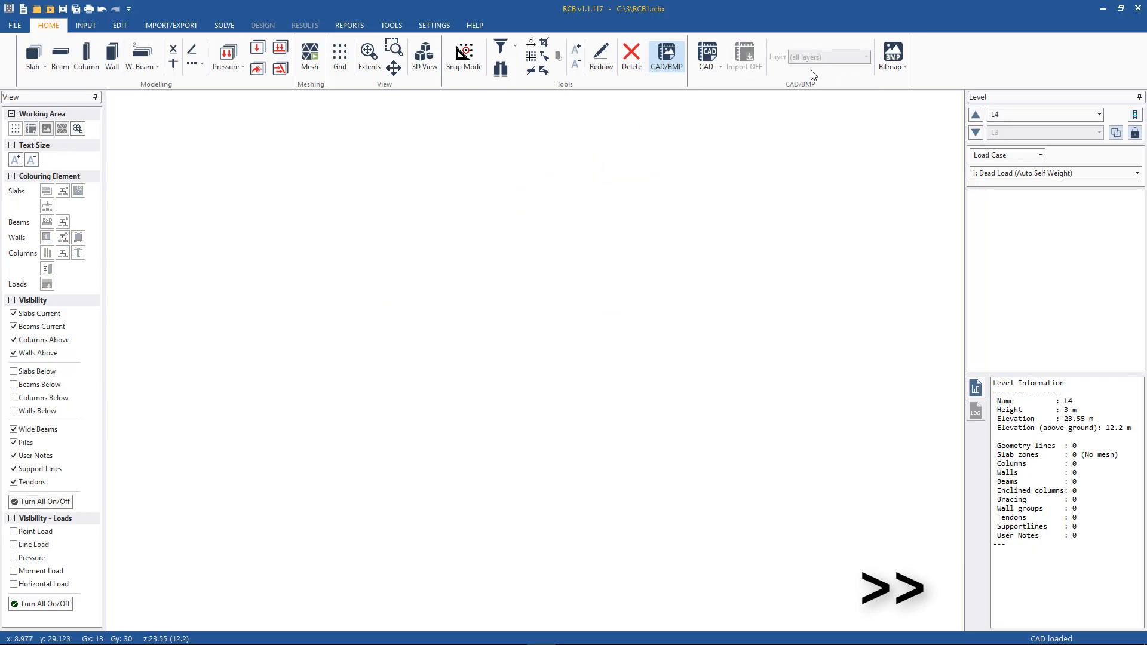
click(707, 55)
click(302, 293)
double_click(520, 302)
double_click(487, 156)
double_click(495, 132)
double_click(499, 132)
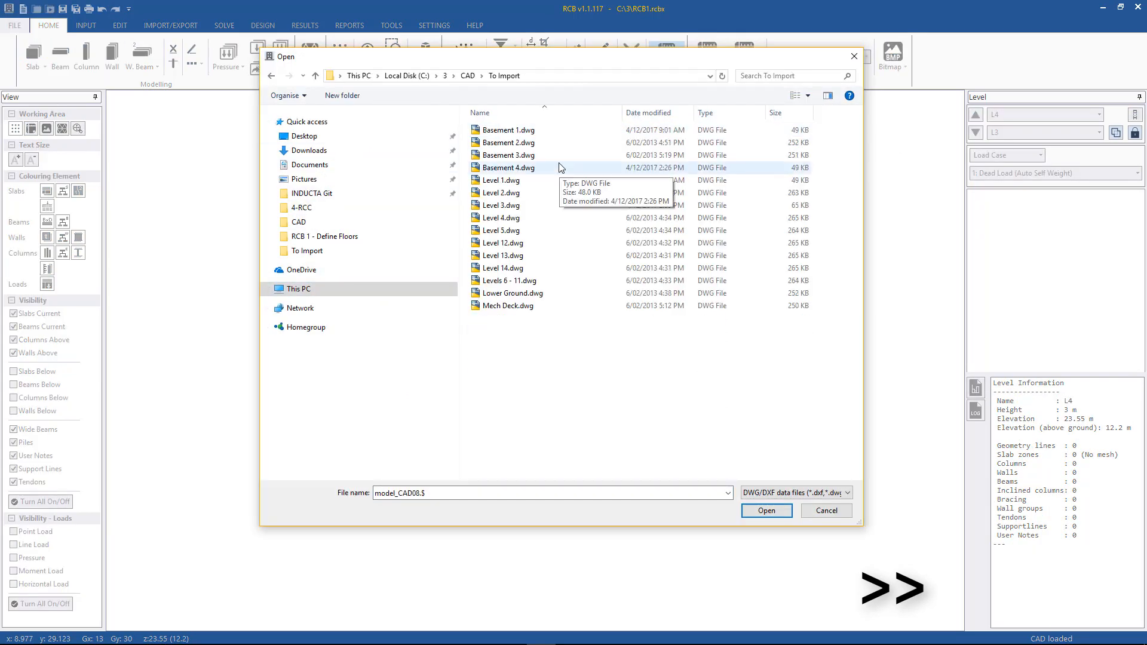
drag(606, 60, 615, 142)
double_click(505, 304)
click(38, 412)
click(39, 412)
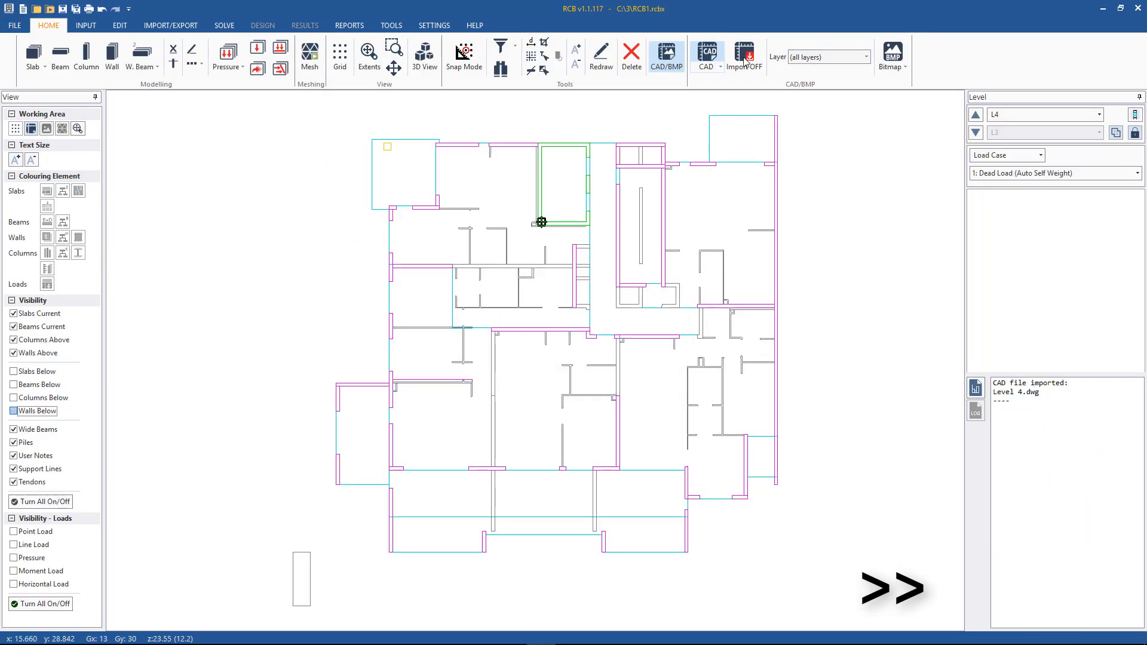
Turn on CAD import and import all Wall Panel layer outlines as walls on L4 using parallel lines with auto-extended wall ends.
click(744, 57)
click(866, 56)
click(813, 160)
click(112, 57)
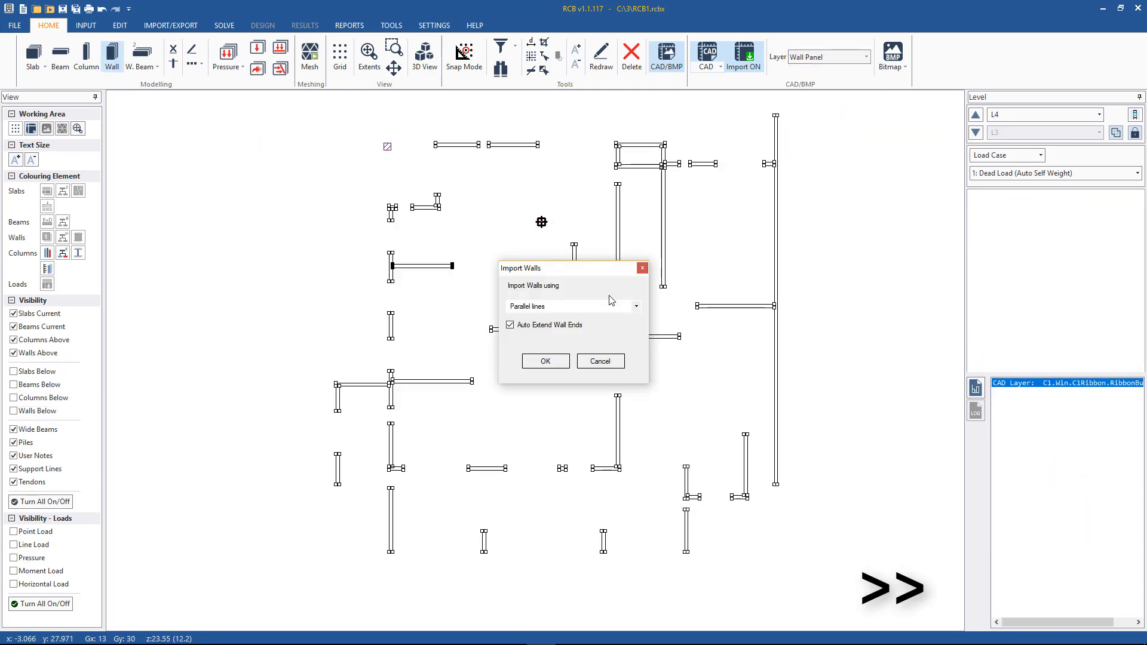
click(545, 362)
Switch to the Wall Conc layer and import the lift core outlines as walls on L4.
click(831, 58)
click(822, 147)
click(824, 58)
click(811, 134)
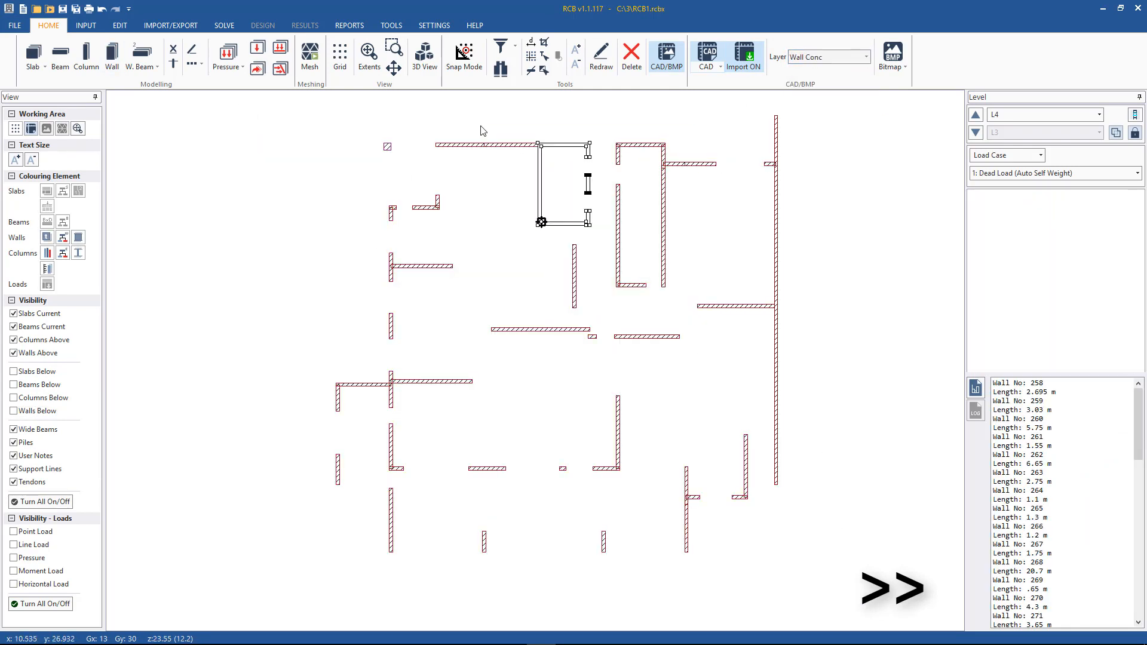
click(111, 57)
click(545, 362)
Switch to the Slab layer and import all of its outlines as slab geometry lines on L4.
click(830, 58)
click(816, 73)
click(830, 58)
click(810, 122)
drag(871, 610, 245, 119)
click(86, 57)
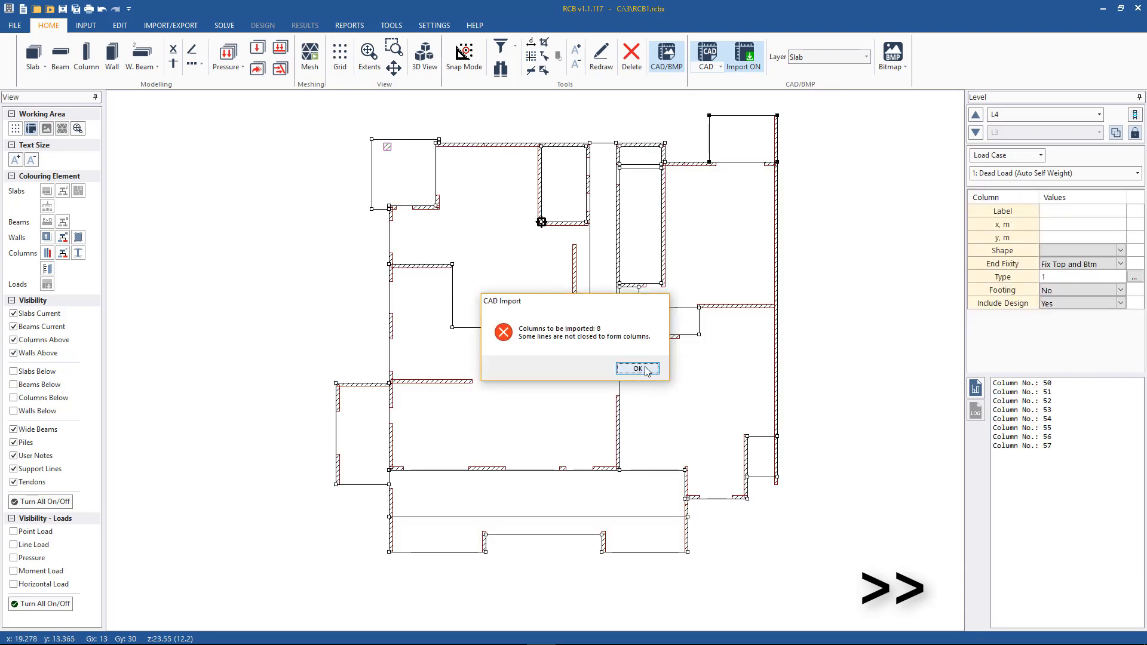
click(647, 372)
click(33, 57)
click(622, 369)
drag(848, 592, 476, 206)
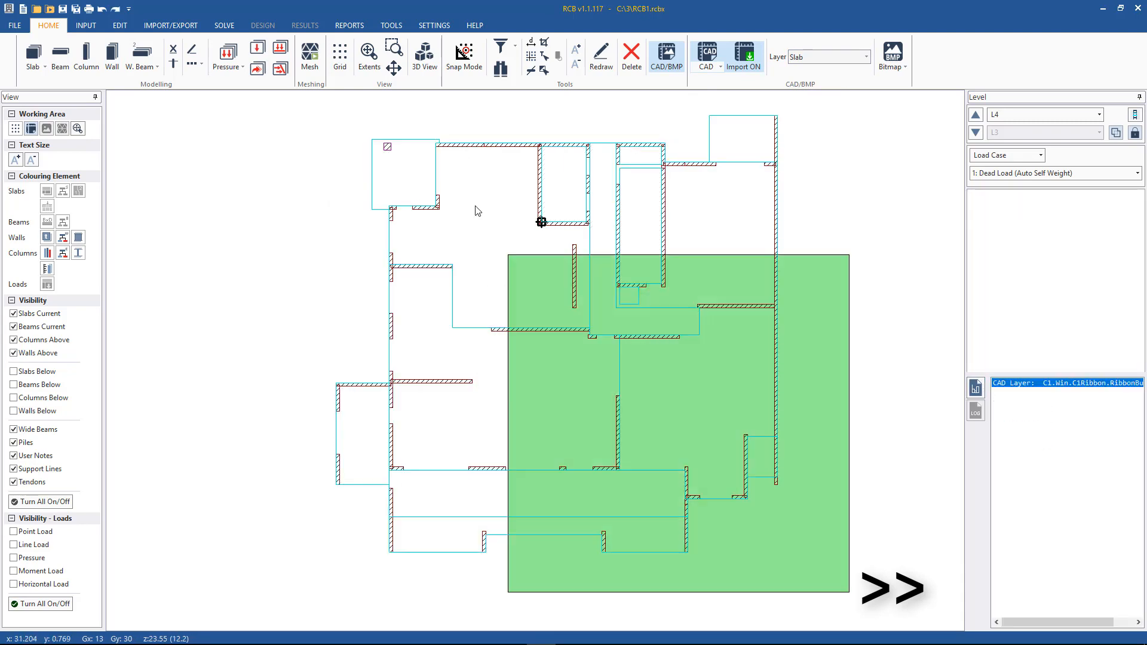
click(744, 57)
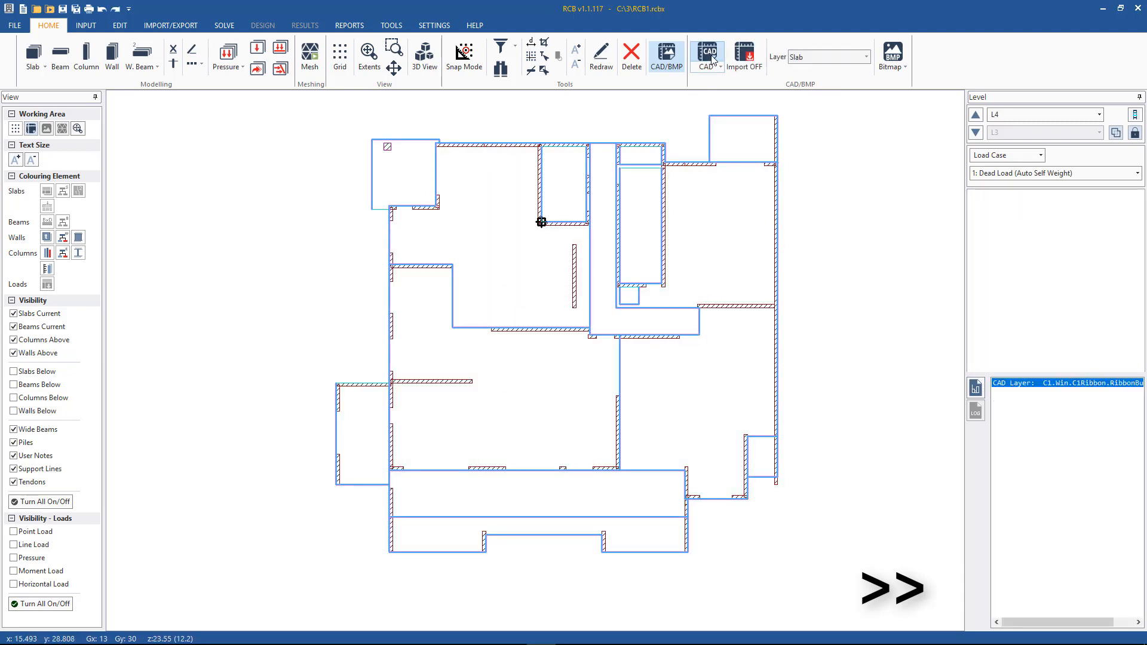
mouse_move(859, 596)
mouse_down()
mouse_move(842, 380)
mouse_move(281, 112)
mouse_up()
click(744, 57)
Compare L3 with L4, then import the Wall Conc lift core outlines on L4 again as walls using parallel lines.
click(707, 57)
click(976, 132)
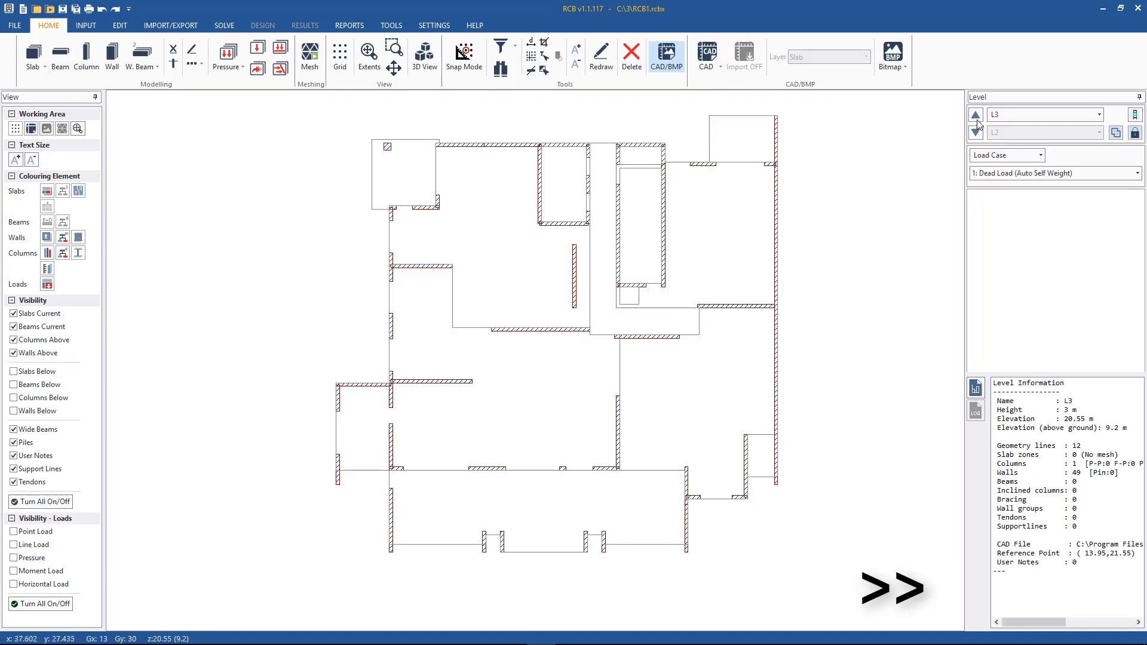
click(976, 116)
click(976, 132)
click(975, 115)
click(707, 57)
click(866, 57)
click(816, 133)
click(743, 56)
drag(609, 256, 501, 130)
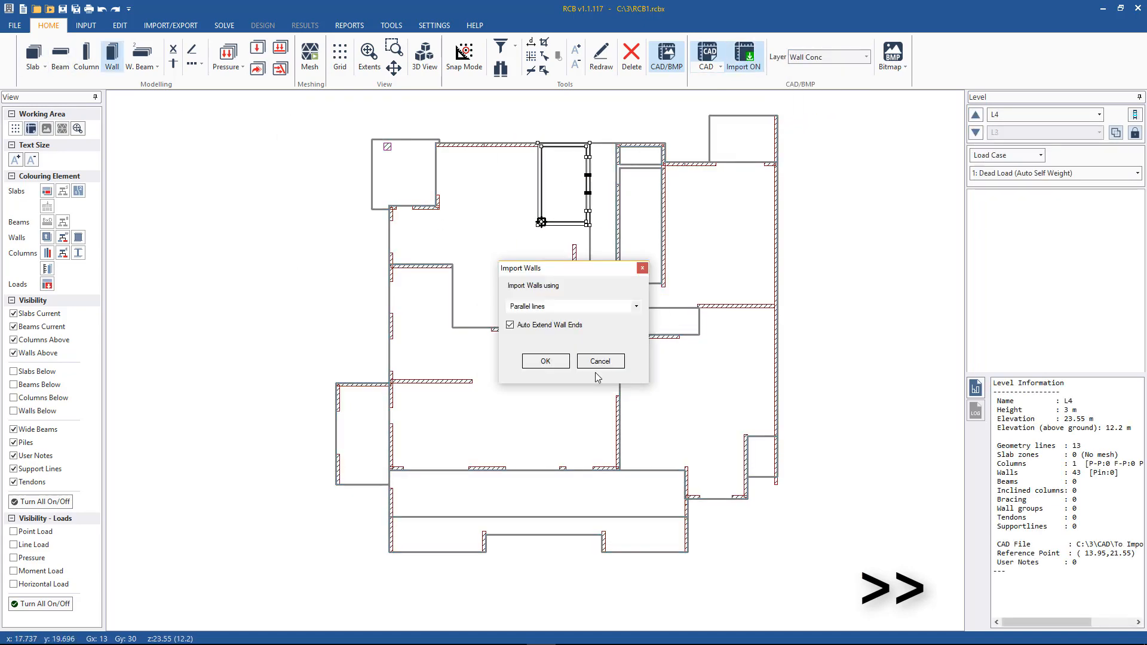
click(545, 361)
Turn off CAD import, go up to level L5 and load Level 5.dwg.
click(744, 57)
click(976, 116)
click(707, 67)
click(726, 83)
double_click(499, 317)
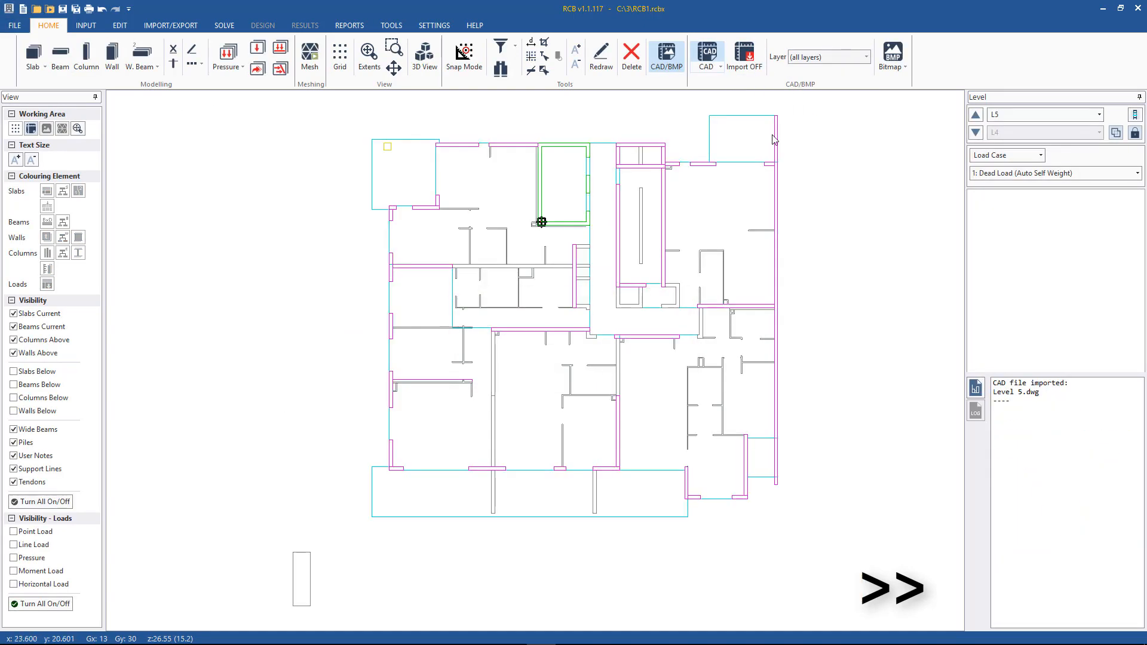
Turn on CAD import and import the Wall Conc layer's lift core outlines as walls on L5.
click(744, 56)
click(866, 57)
click(816, 134)
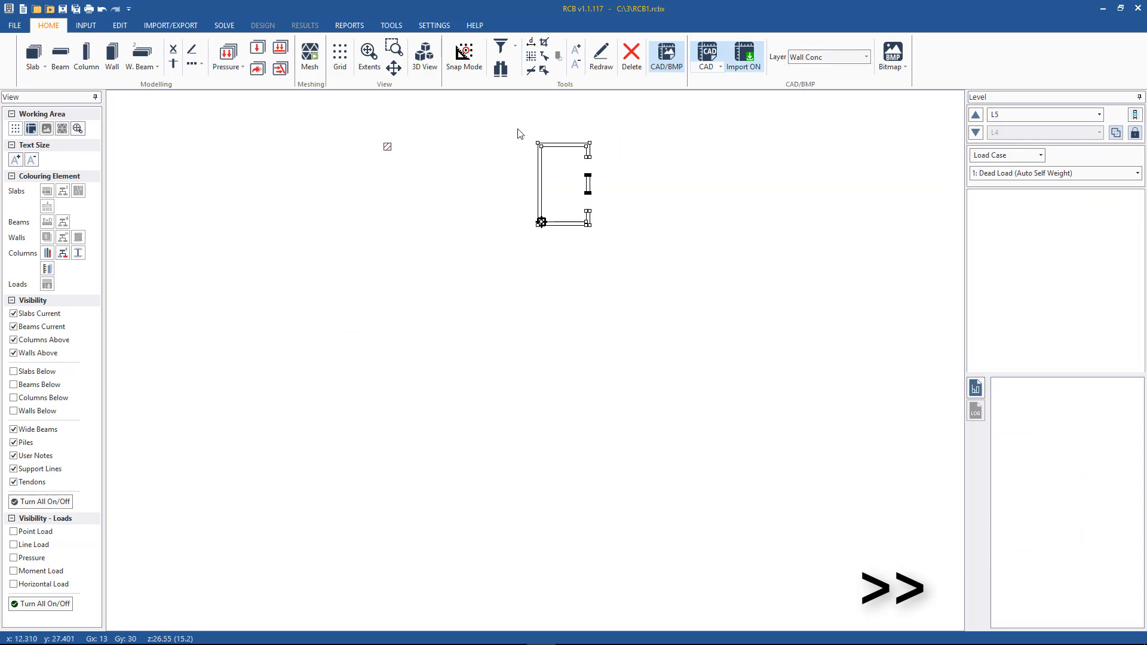
click(111, 57)
click(558, 368)
Import all Wall Panel outlines as walls on L5, including the short wall just outside the stair core's upper corner.
click(866, 57)
click(816, 147)
drag(856, 513, 392, 145)
click(112, 57)
click(558, 369)
click(681, 166)
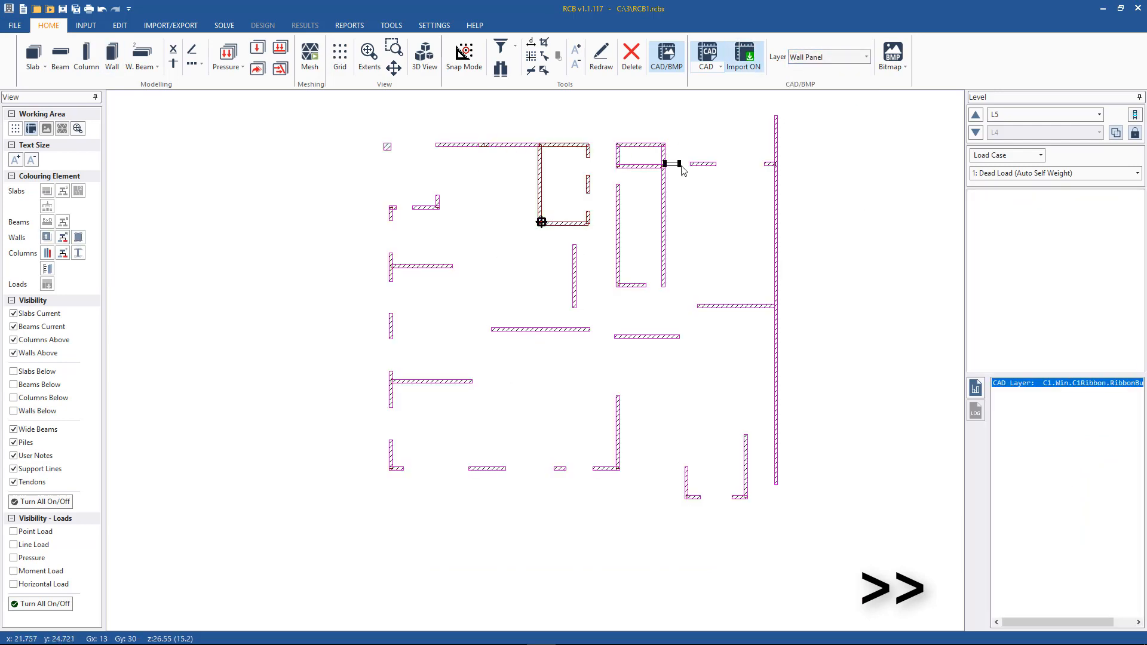
click(112, 57)
click(557, 369)
Switch to the Slab layer and import all of its outlines as slab geometry lines on L5.
click(831, 59)
click(815, 121)
drag(847, 542, 330, 108)
click(33, 56)
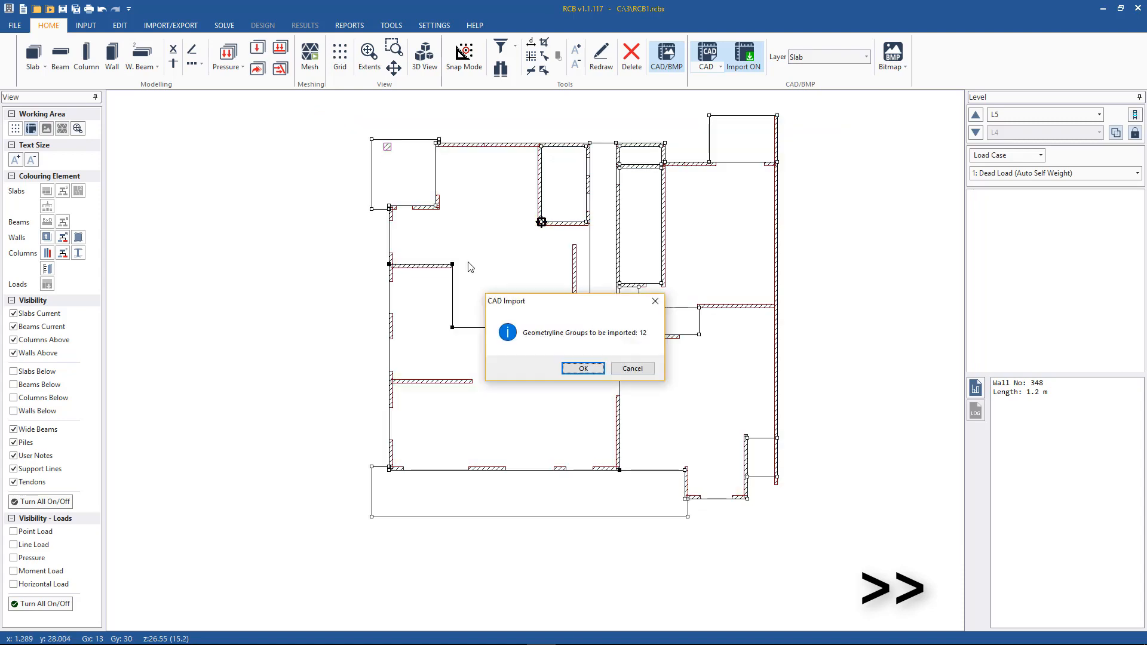
click(583, 368)
Show all layers again, go up to level L6 and load Levels 6 - 11.dwg.
click(866, 57)
click(815, 67)
click(976, 114)
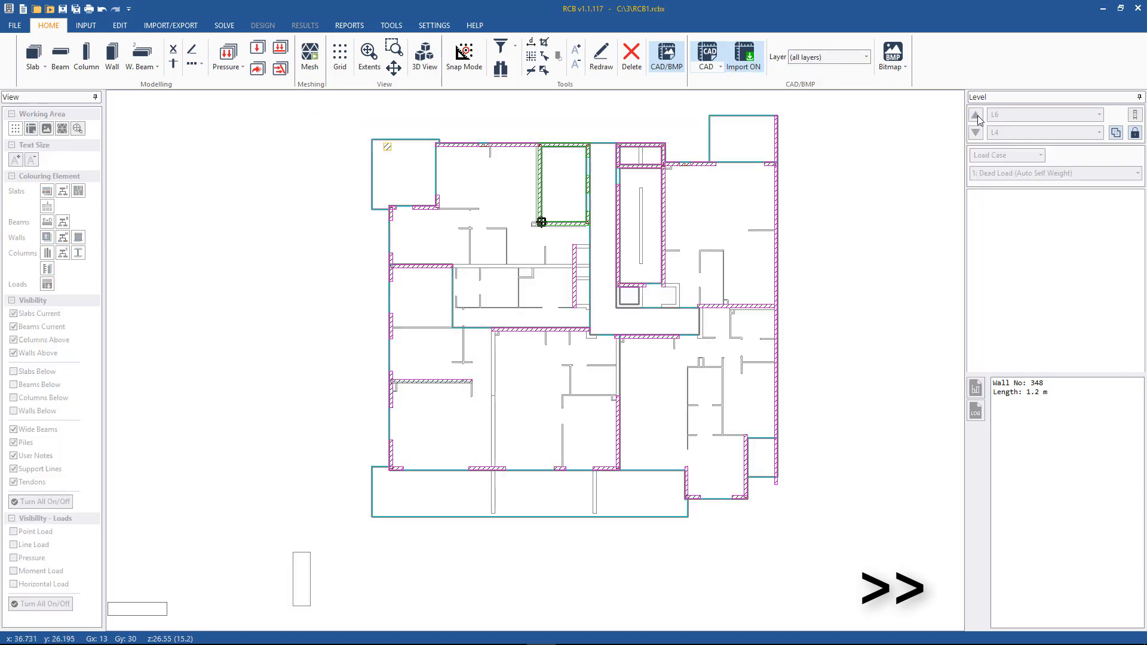
click(703, 71)
key(Return)
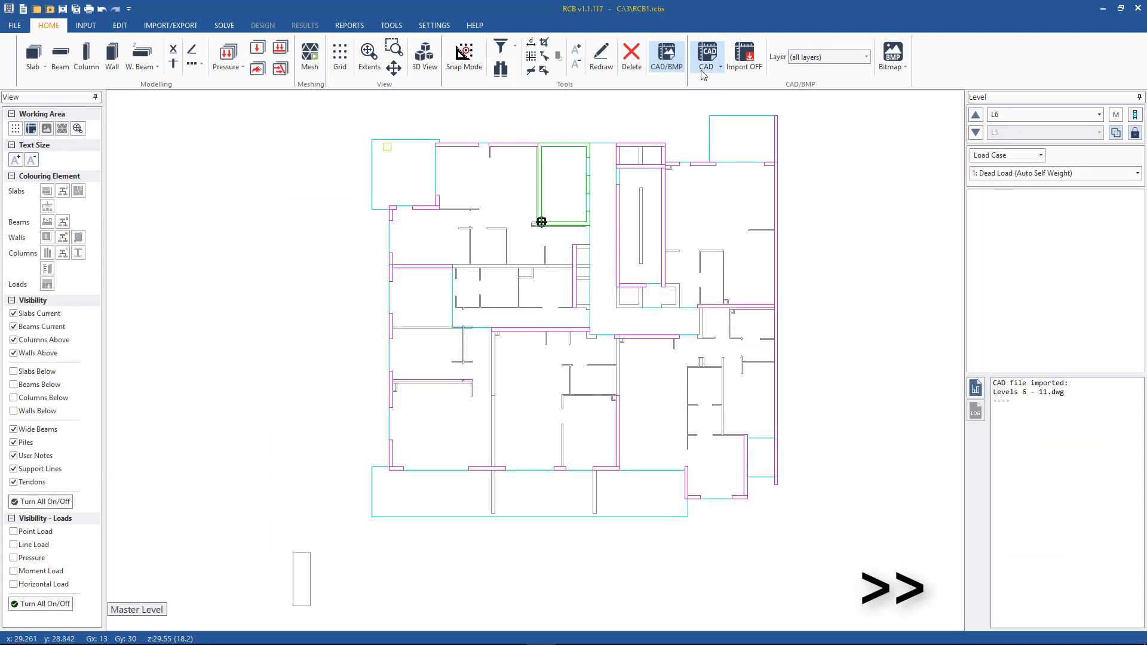
Turn on CAD import and import the slab, column and wall outlines on master level L6.
click(743, 57)
click(553, 368)
click(586, 368)
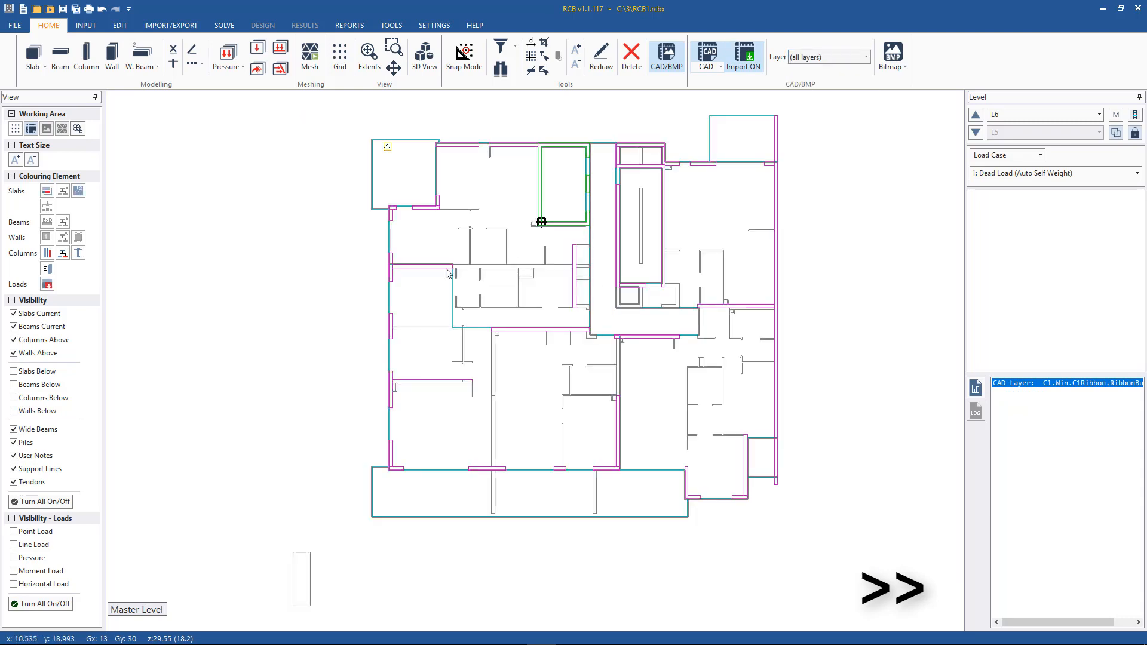
drag(872, 577, 524, 123)
click(545, 359)
Go up past the slave levels to L12 and load Level 12.dwg, answering the prompt about shifting its lower-left corner to (0,0).
key(Page_Up)
click(13, 372)
click(14, 385)
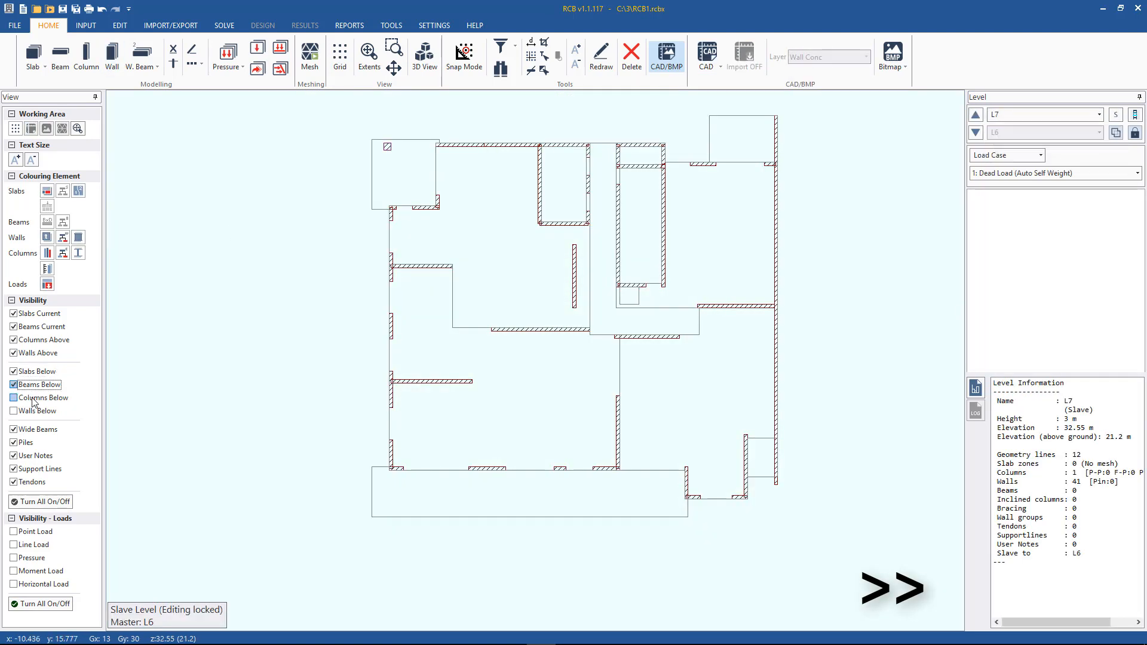
click(720, 66)
click(710, 82)
double_click(629, 377)
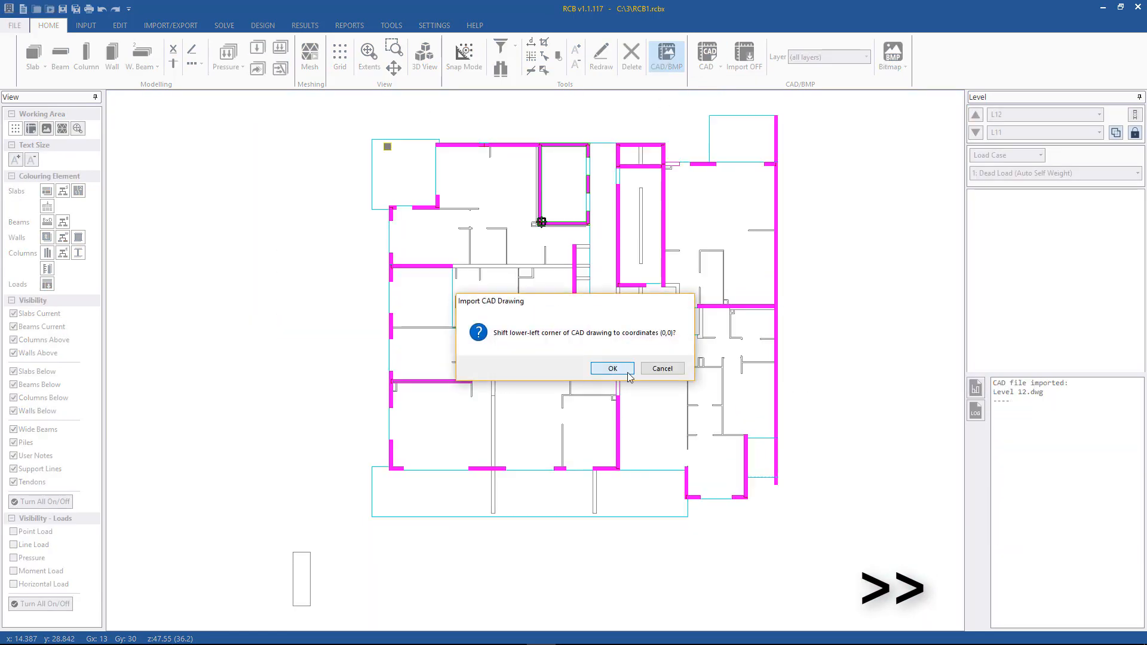
click(627, 373)
Hide the slabs, beams, columns and walls below, and turn on CAD import for L12.
click(35, 372)
click(36, 385)
click(36, 398)
click(36, 411)
click(744, 57)
Try to import the picked lift core outlines as walls on L12.
click(387, 146)
click(540, 179)
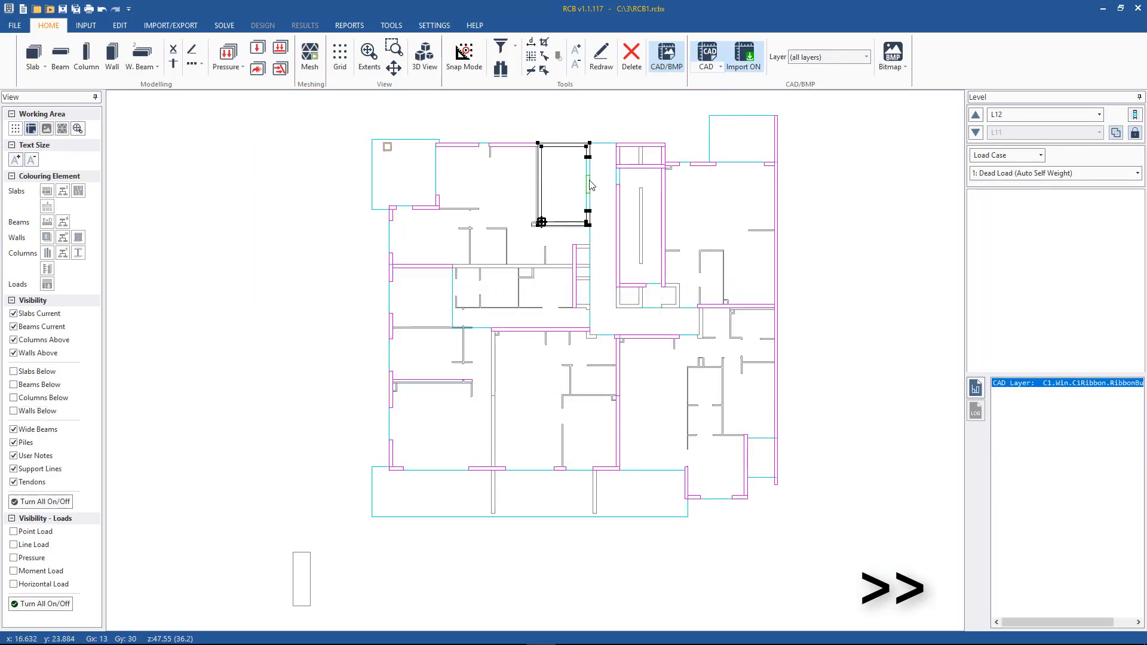
click(111, 54)
click(540, 361)
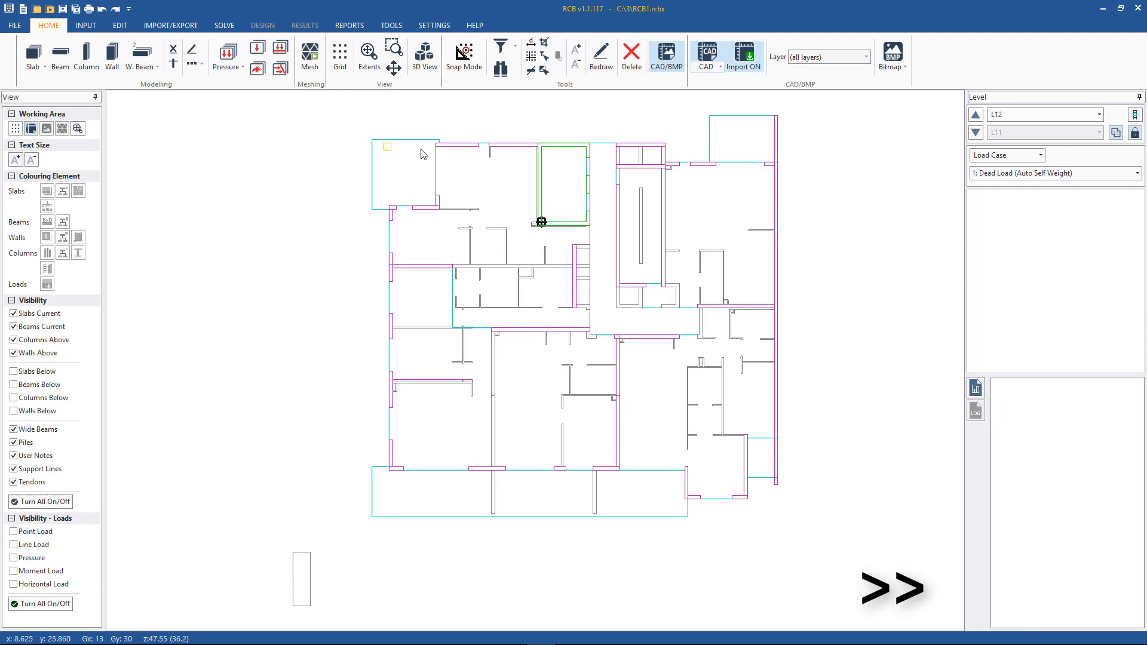
Import the small square outline as a column and the lift core outlines as walls on L12.
click(384, 143)
click(86, 54)
click(563, 145)
click(586, 176)
click(112, 53)
click(556, 367)
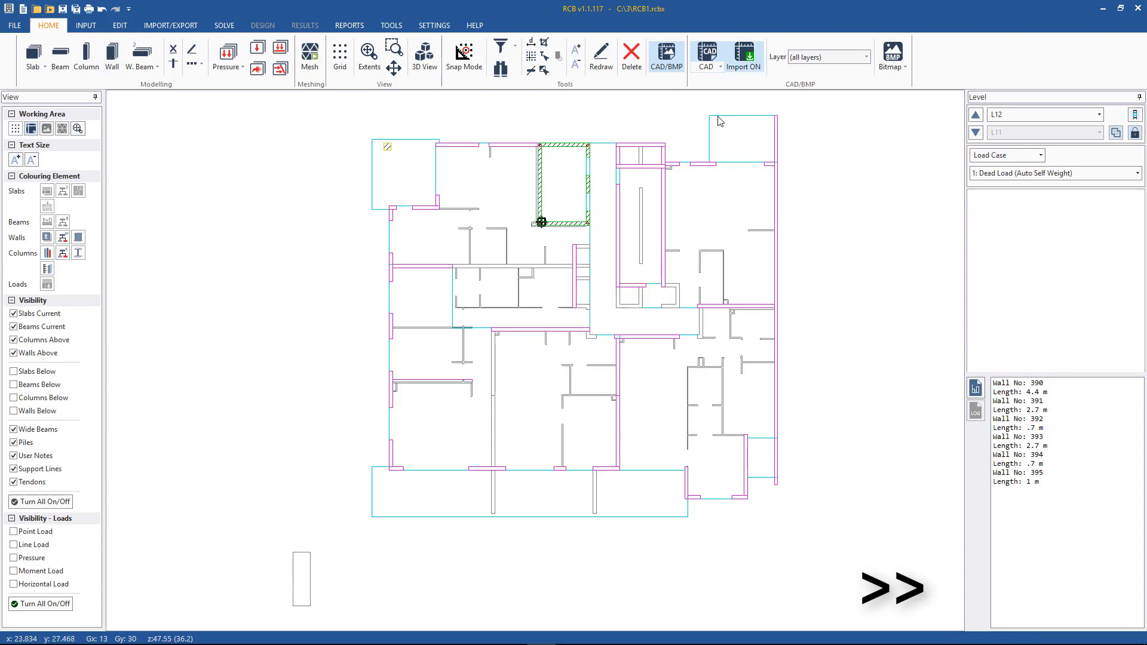
Switch to the Wall Panel layer and import all its outlines as walls on L12 using parallel lines with auto-extended wall ends.
click(829, 57)
click(822, 135)
click(829, 57)
click(822, 123)
click(828, 59)
click(821, 146)
drag(870, 139, 357, 553)
click(112, 55)
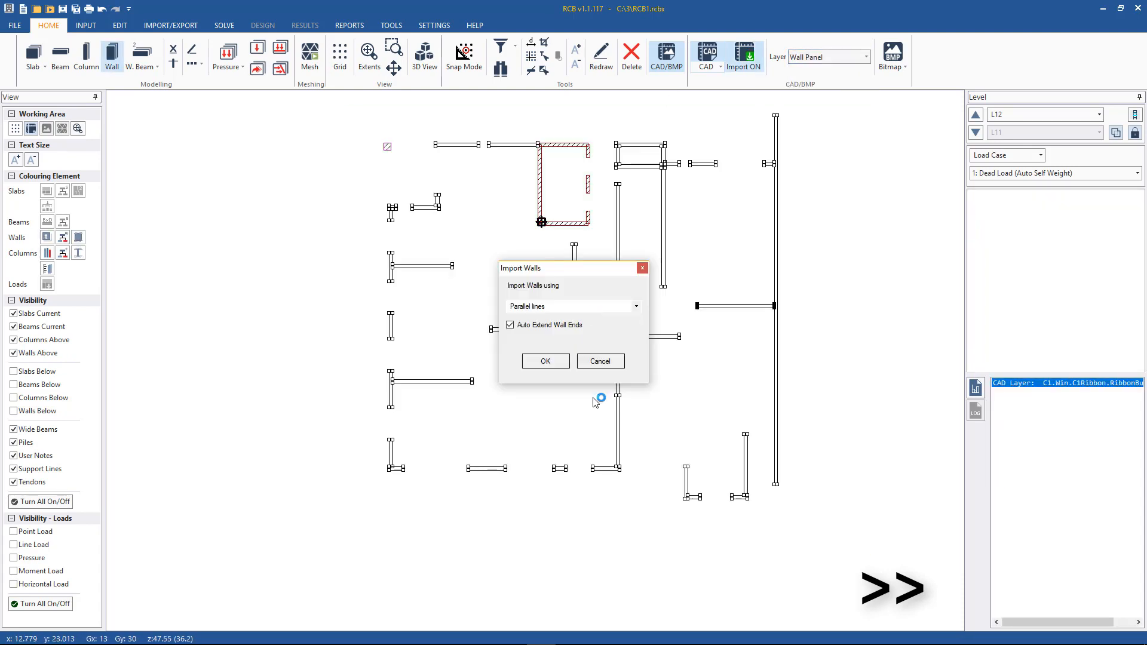
click(546, 361)
Import all Slab layer outlines as slab geometry lines on L12 and go up to level L13.
click(820, 58)
click(807, 110)
drag(855, 535, 330, 109)
click(33, 54)
click(547, 365)
click(975, 114)
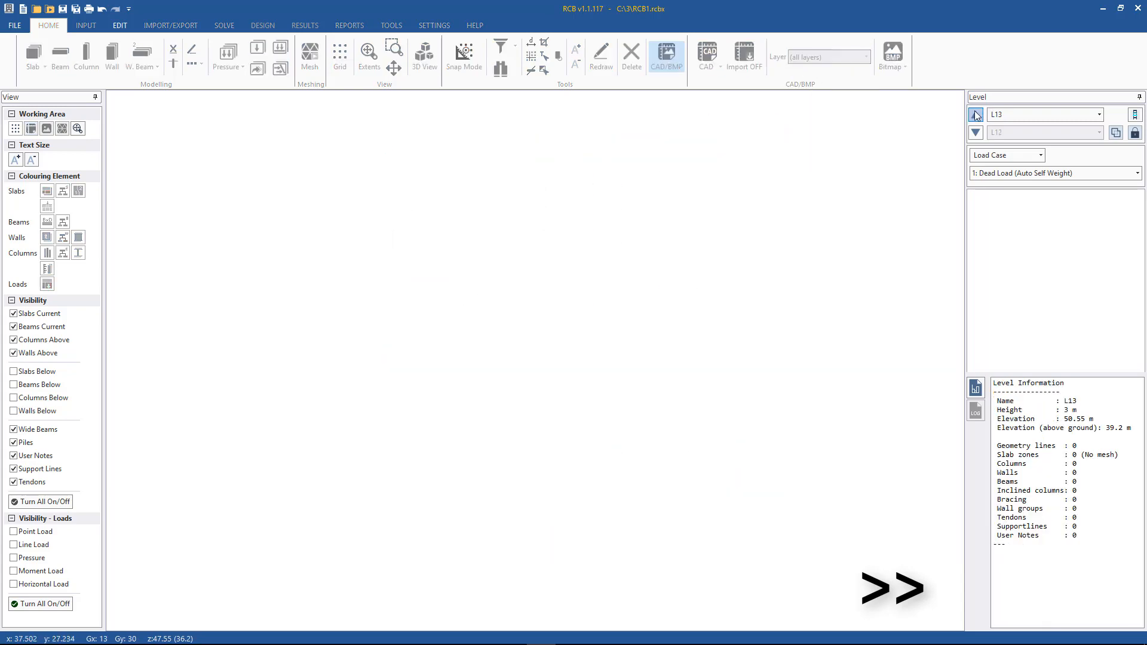
Load Level 14.dwg on L13 and unload it again.
click(707, 57)
click(715, 81)
double_click(525, 352)
click(611, 367)
click(709, 59)
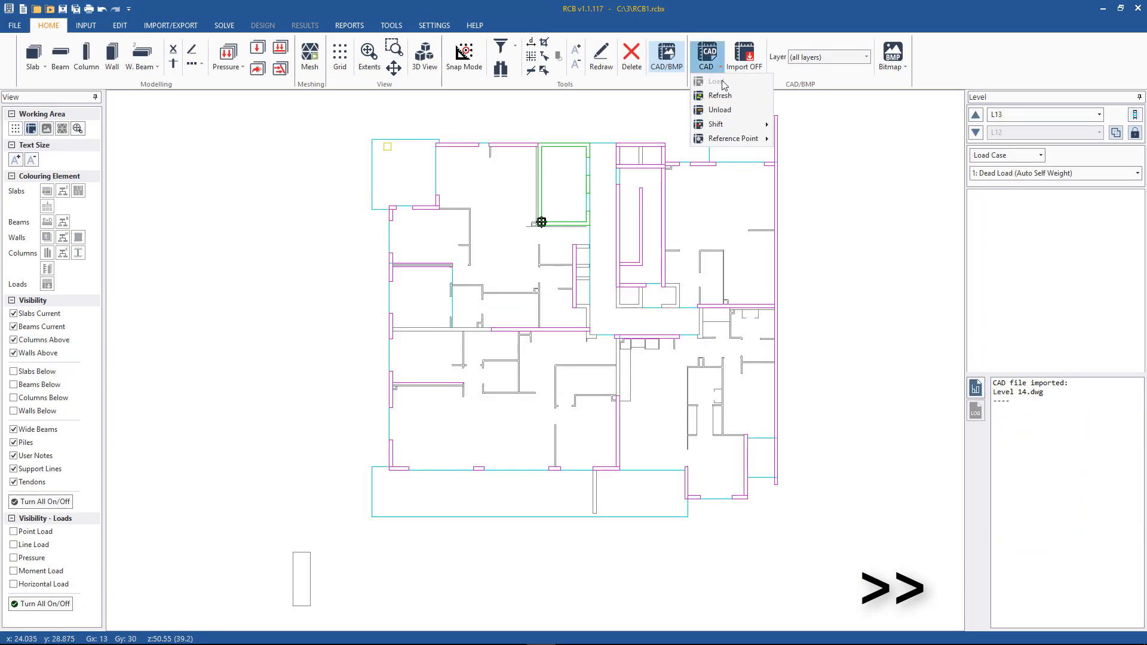
click(719, 110)
click(604, 374)
Load Level 13.dwg on level L13 and keep the walls below hidden.
click(709, 58)
click(724, 84)
double_click(481, 330)
click(613, 369)
click(34, 410)
click(35, 410)
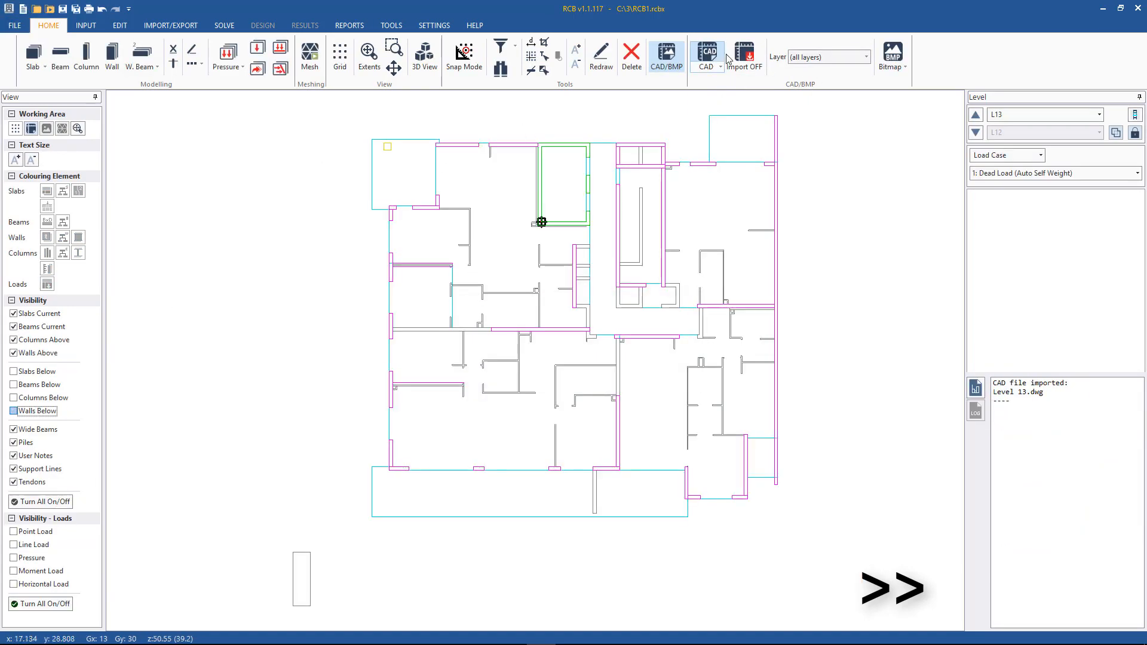
Import the small square outline as a column and all Wall Panel layer outlines as walls on L13.
click(743, 58)
click(572, 368)
click(821, 58)
click(809, 160)
drag(867, 551, 343, 110)
click(112, 57)
click(546, 361)
Switch to the Wall Conc layer and import the lift core outlines as walls on L13.
click(812, 62)
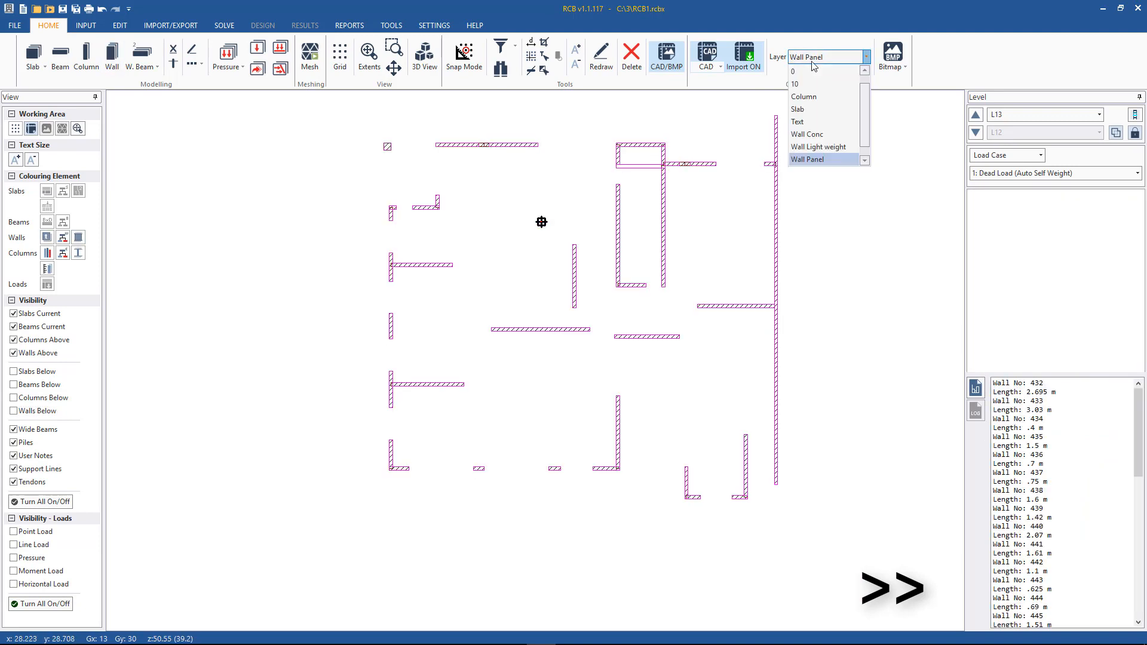
click(806, 134)
drag(605, 240, 525, 115)
click(112, 57)
Switch to the Slab layer and import all of its outlines as slab geometry lines on L13.
click(812, 58)
click(798, 122)
drag(836, 549, 316, 105)
click(34, 55)
Show all layers again, go up to level L14 and load Level 14.dwg.
click(840, 63)
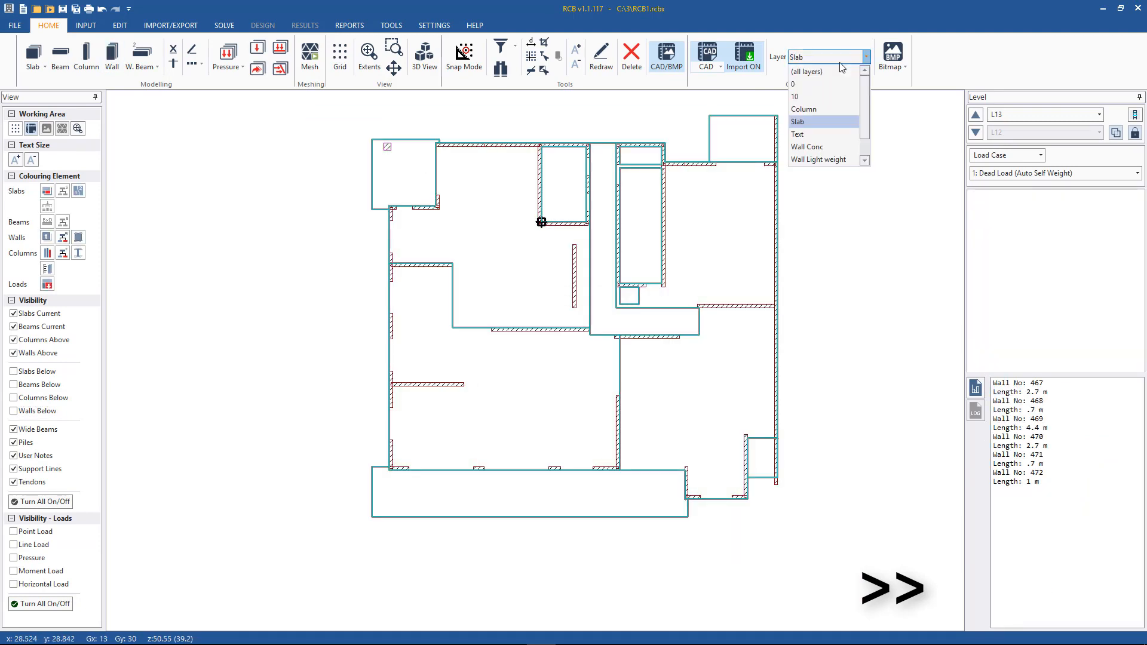
click(806, 72)
click(976, 114)
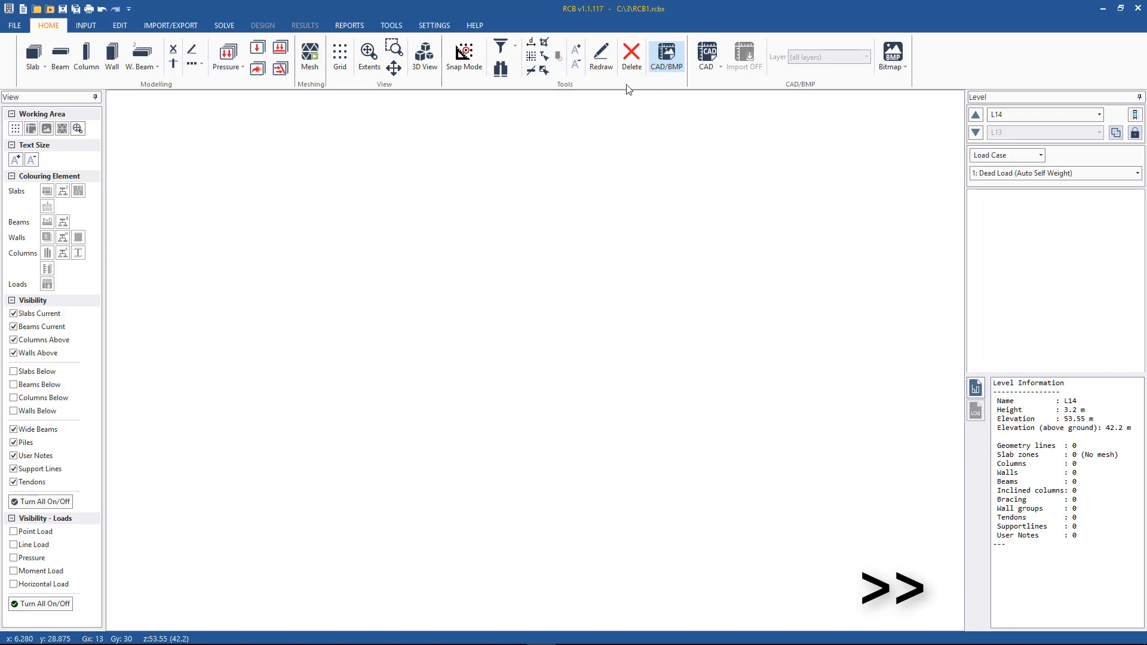
click(707, 55)
double_click(512, 351)
click(618, 368)
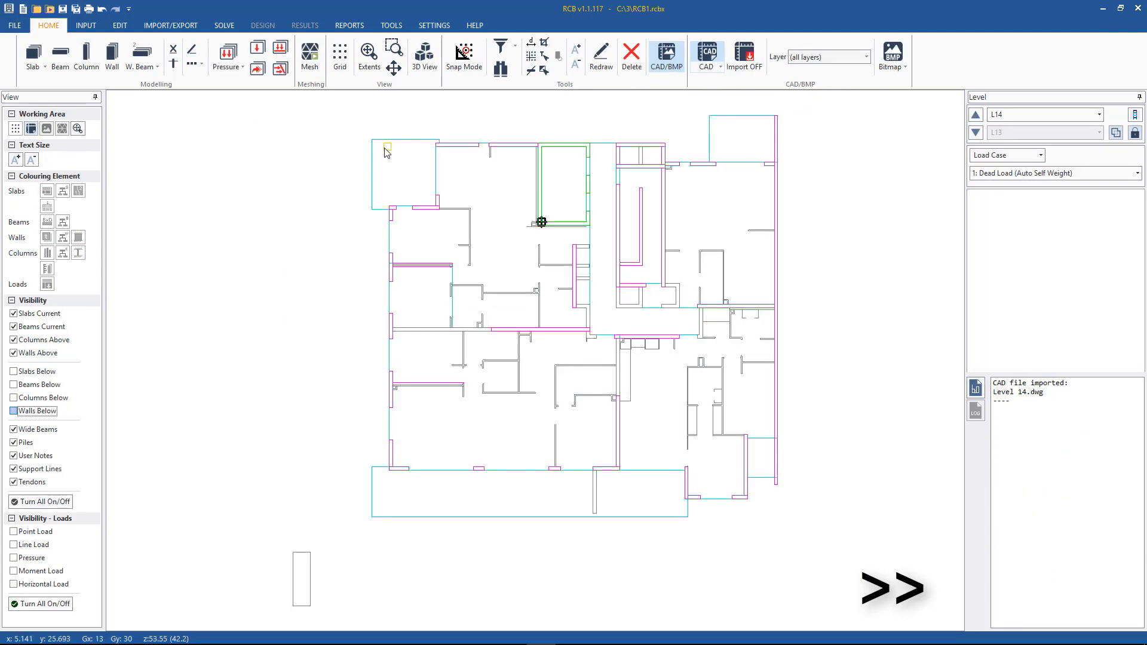
Import the small square outline as a column and the Wall Conc lift core outlines as walls on L14.
click(744, 57)
click(387, 146)
click(86, 56)
click(561, 368)
click(829, 57)
drag(639, 270, 495, 98)
click(112, 56)
click(561, 368)
Try to import all Wall Panel layer outlines as walls on L14.
click(829, 57)
click(819, 134)
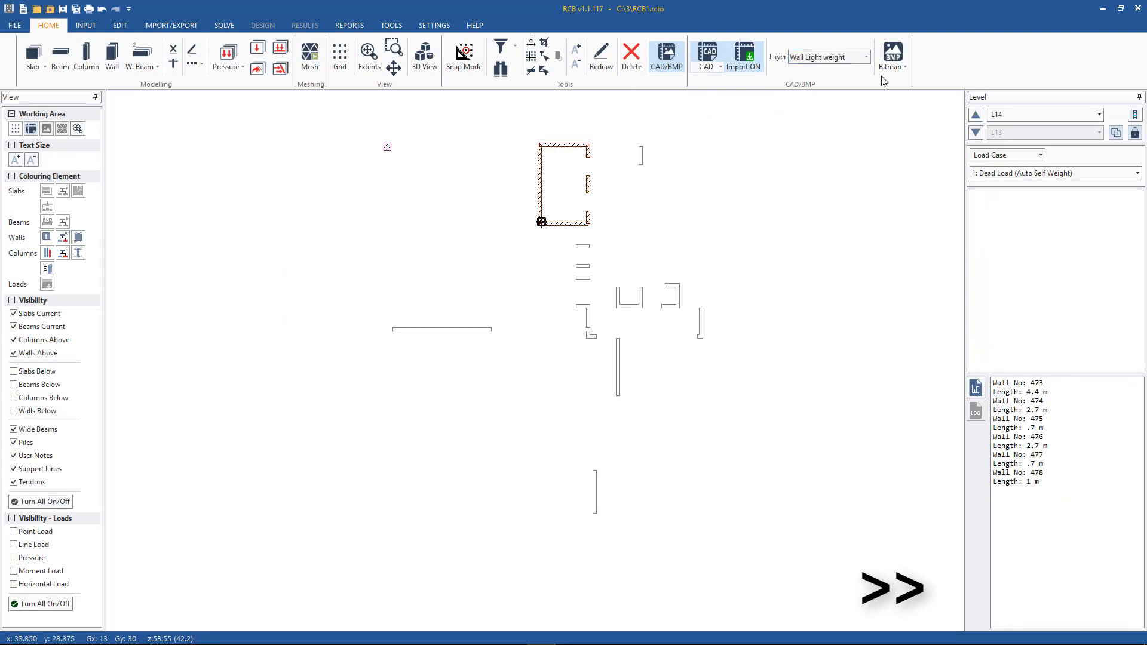
click(865, 58)
click(817, 146)
drag(821, 508, 365, 104)
click(112, 56)
click(551, 362)
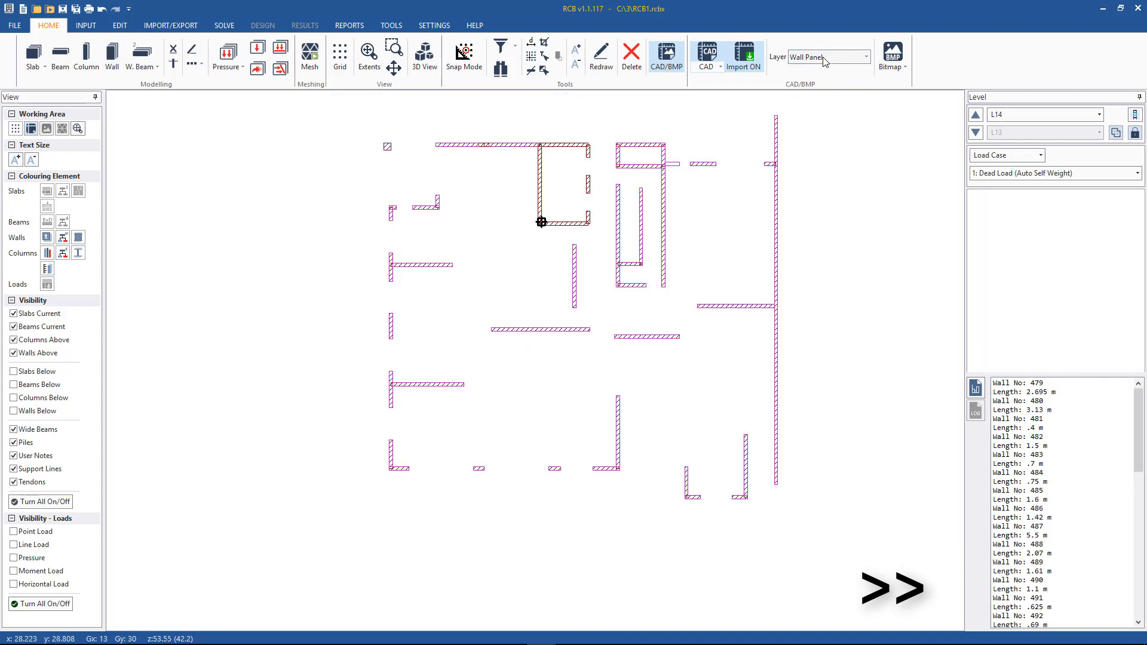
Switch to the Slab layer, show all element types and import all slab outlines as slab geometry lines on L14.
click(825, 58)
click(817, 70)
click(736, 116)
click(829, 57)
click(817, 108)
drag(821, 537, 353, 104)
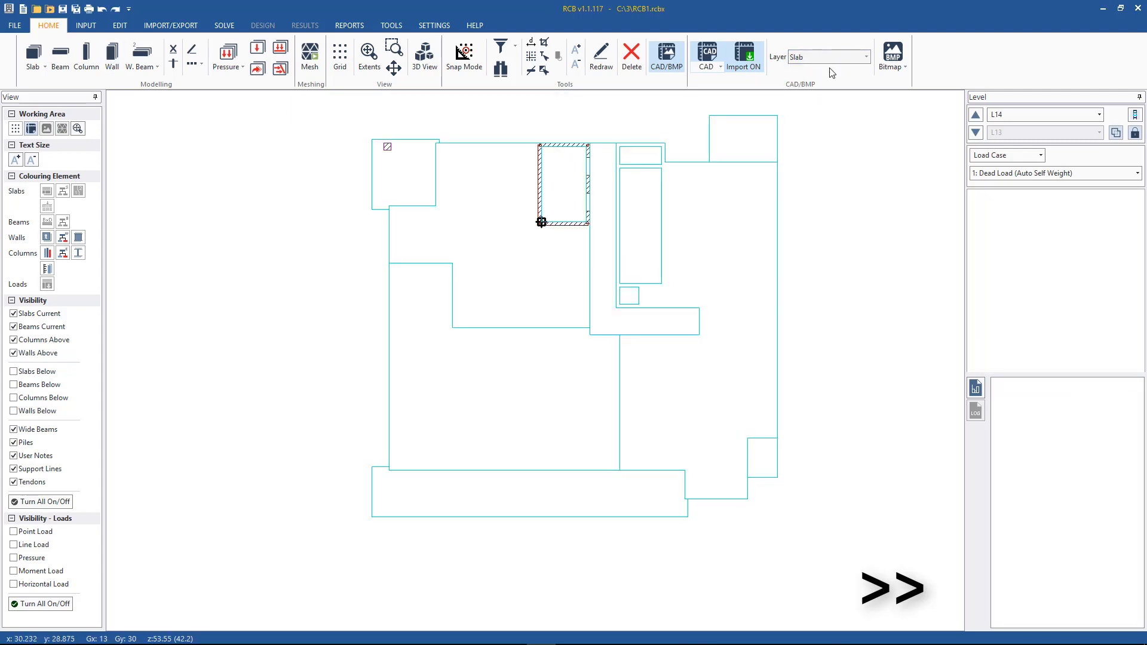
click(865, 57)
click(42, 501)
drag(854, 564, 349, 101)
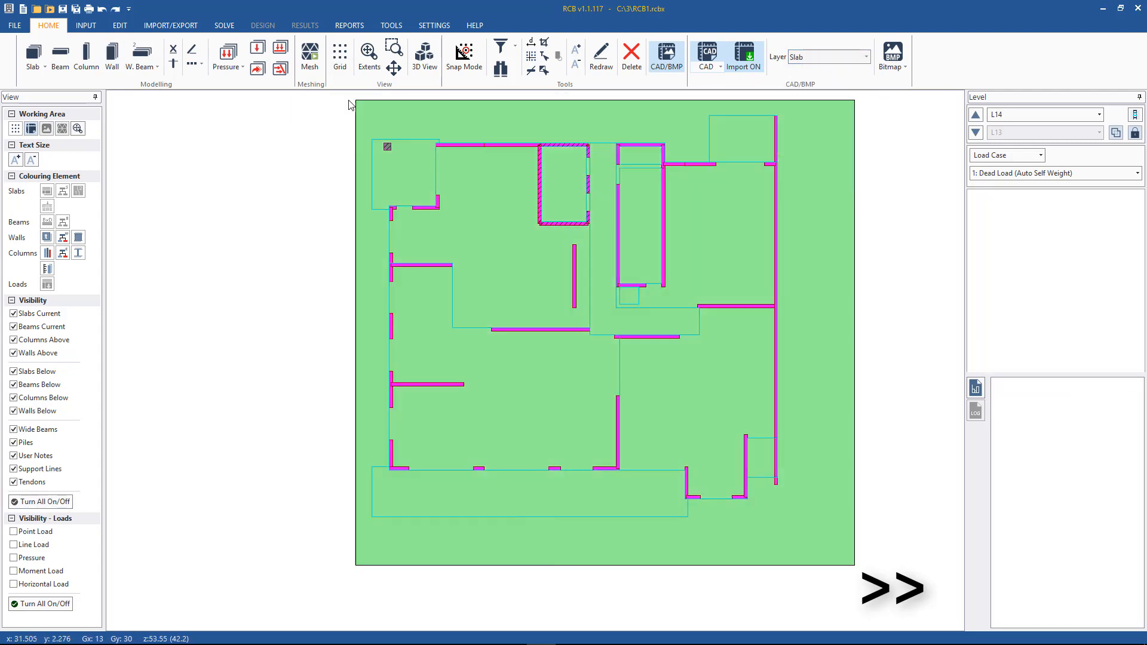
click(584, 369)
Switch to the Wall Panel layer, hide the elements below and import all panel outlines as walls on L14.
click(865, 57)
click(820, 159)
click(866, 56)
click(828, 137)
click(866, 57)
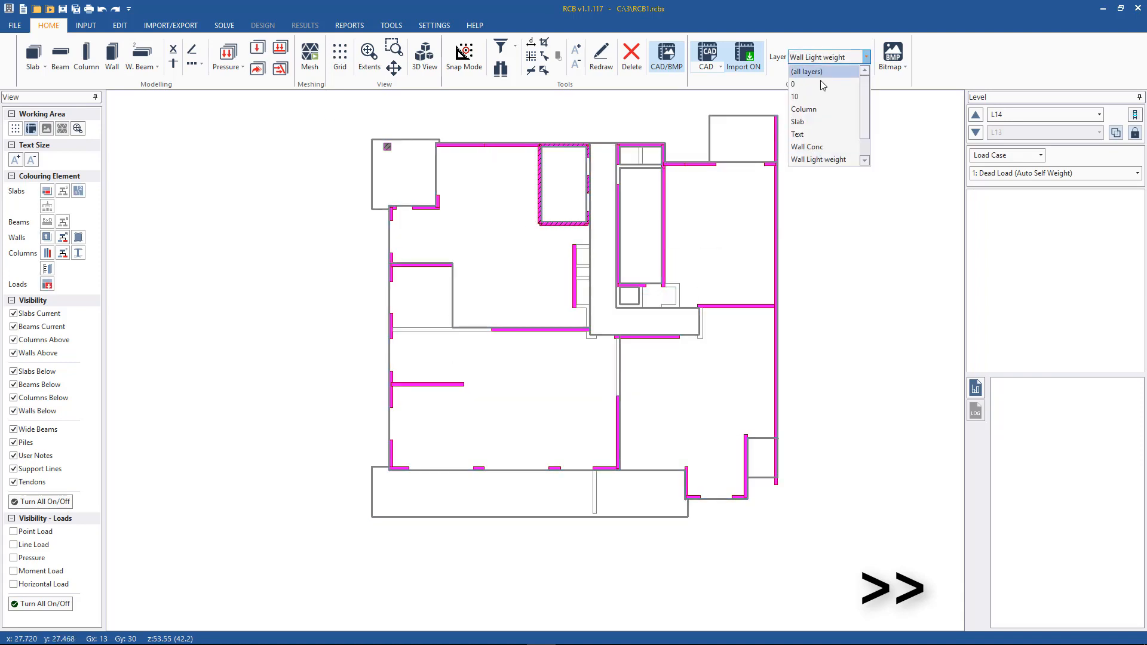
click(818, 147)
click(28, 372)
click(28, 384)
click(28, 398)
click(30, 411)
drag(849, 565, 373, 129)
click(583, 369)
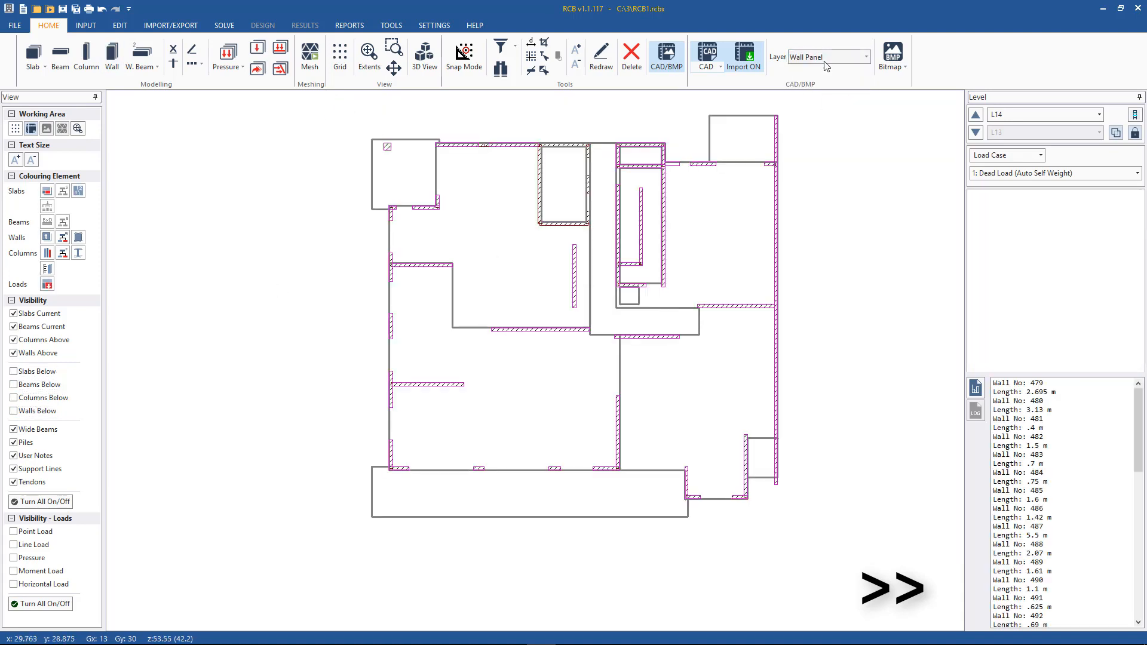
click(976, 115)
click(707, 54)
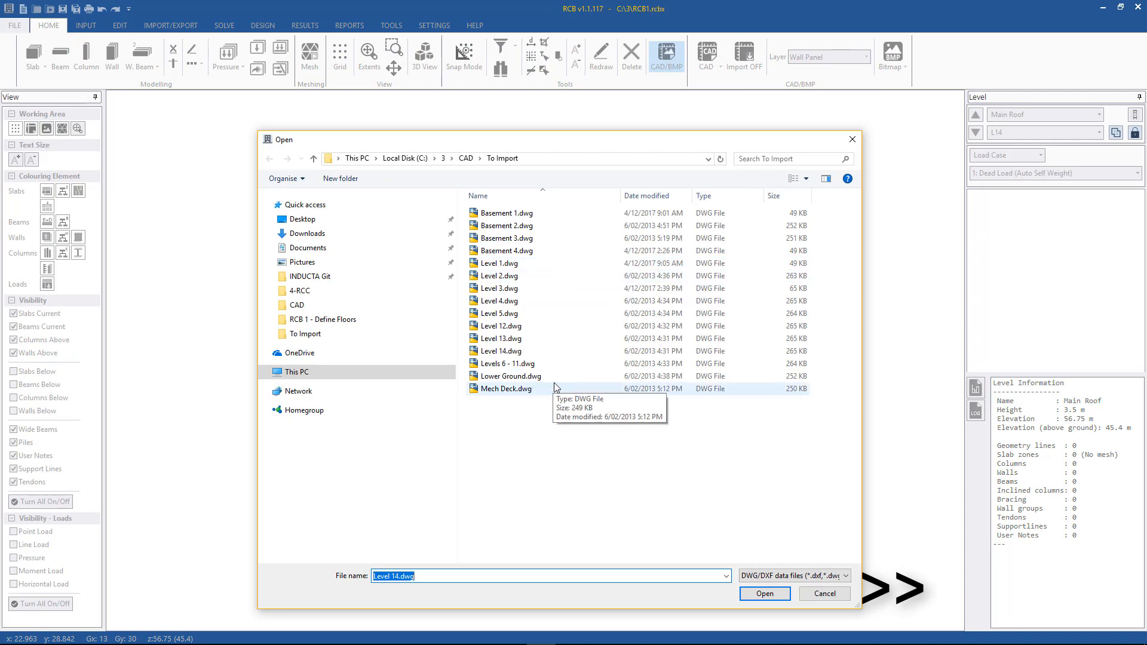
click(825, 593)
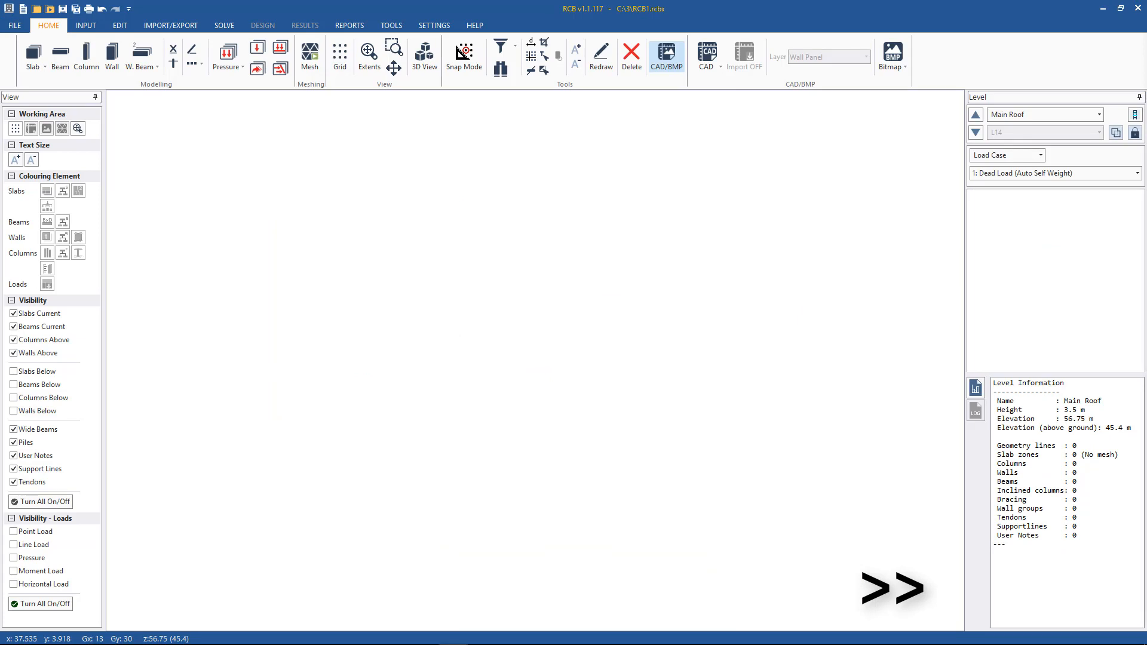
click(975, 132)
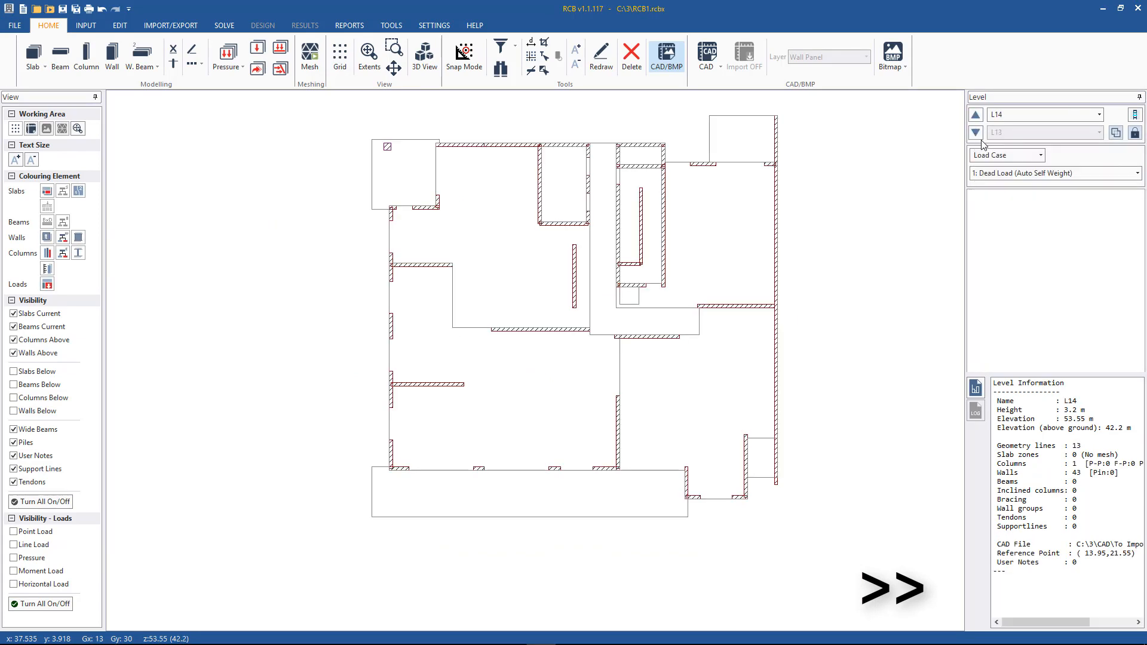
Go up to the Roof level and load Mech Deck.dwg.
click(975, 115)
click(975, 115)
click(707, 55)
double_click(505, 387)
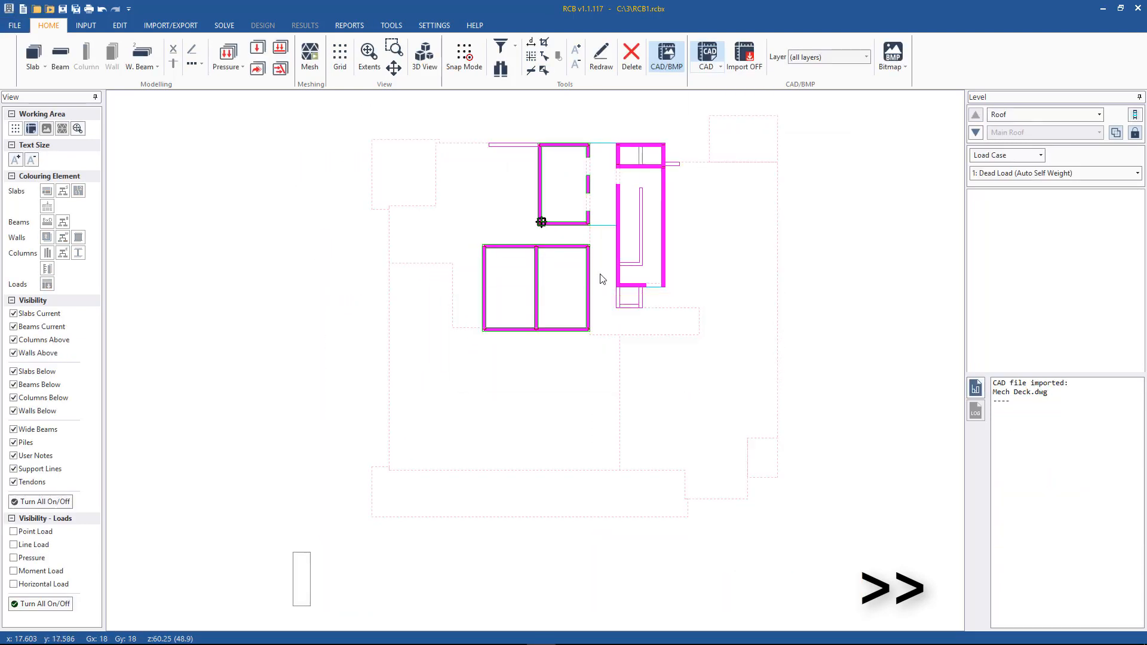
Turn on CAD import and import the Wall Conc layer's core outlines as walls at the Roof level.
click(824, 57)
click(744, 55)
click(557, 247)
right_click(558, 247)
click(498, 133)
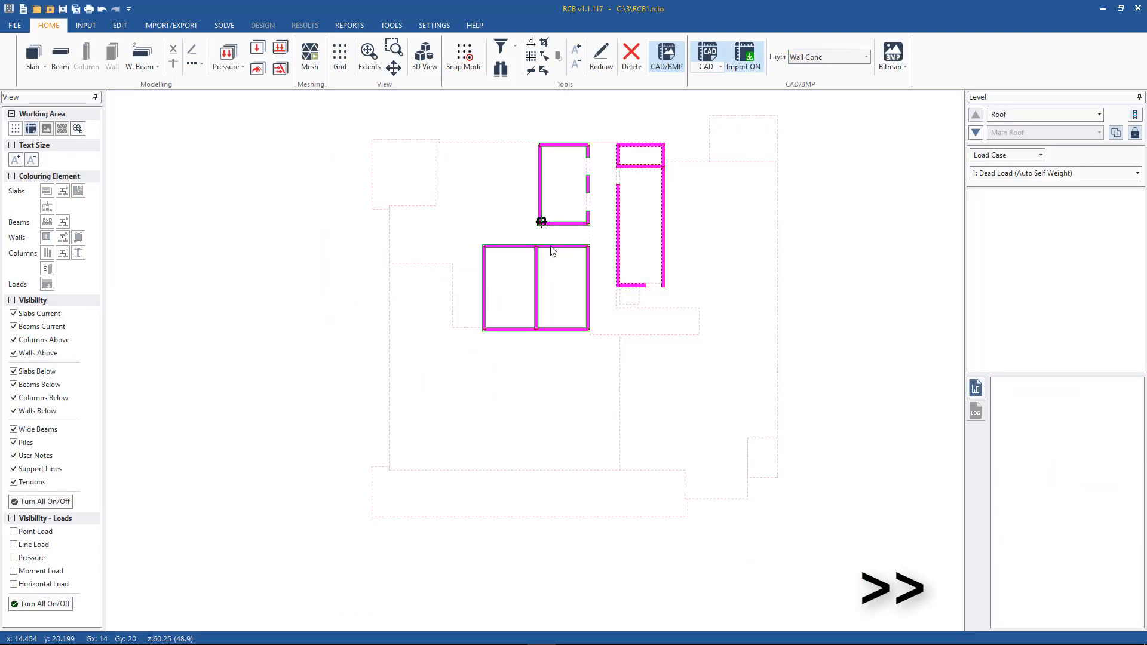
Switch to the Slab layer and import all of its outlines as slab geometry lines on the Roof level.
click(829, 57)
click(601, 226)
drag(705, 358, 425, 110)
right_click(424, 110)
click(576, 364)
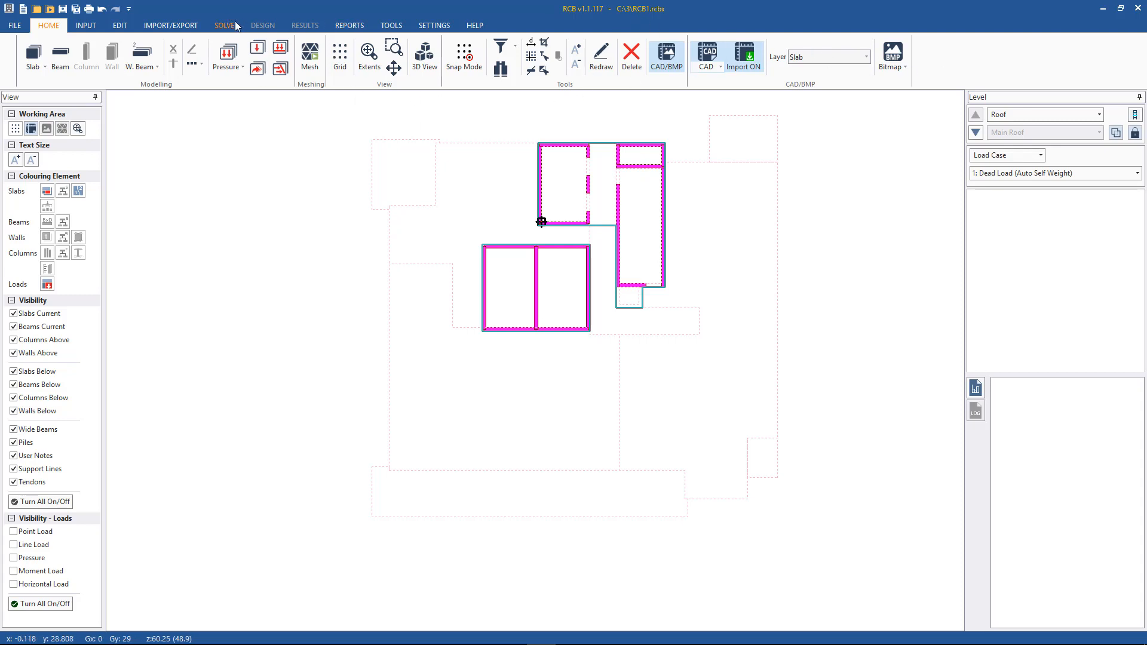
Inspect the whole building in the 3D view for missing levels, then close the view.
click(221, 28)
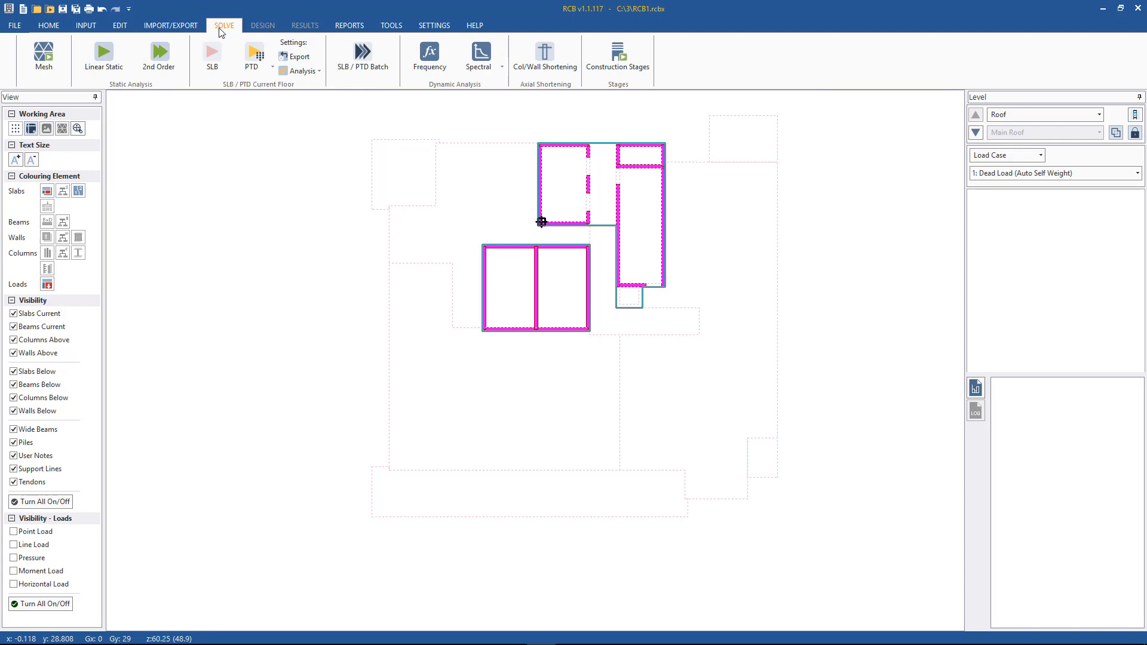
click(391, 25)
click(85, 55)
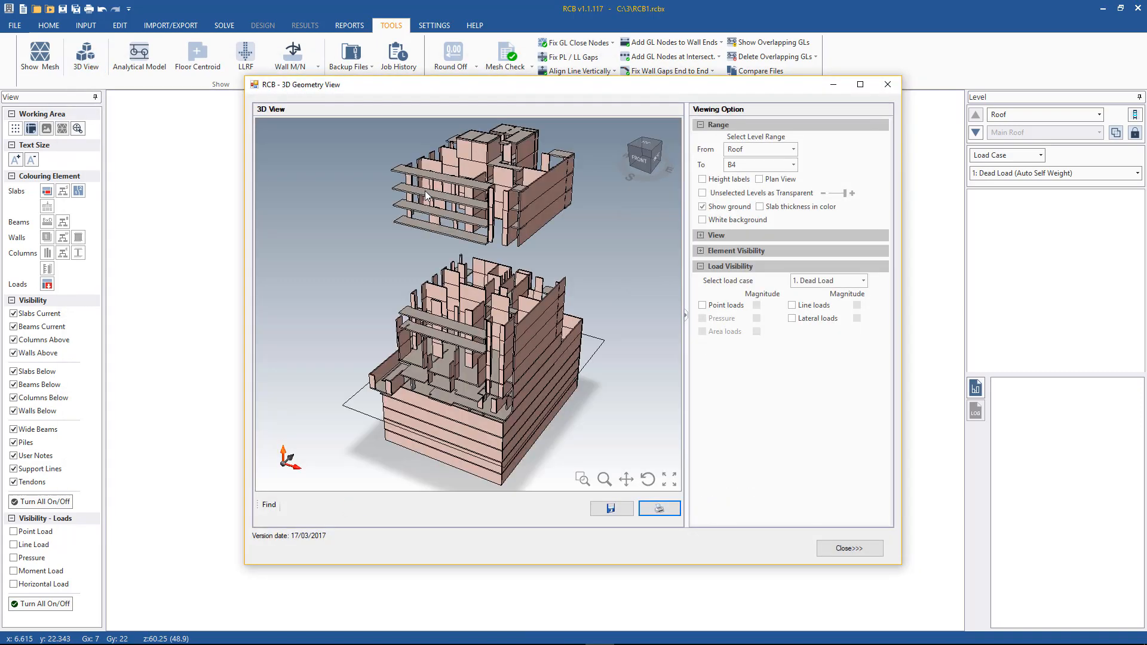
middle_drag(462, 277, 491, 269)
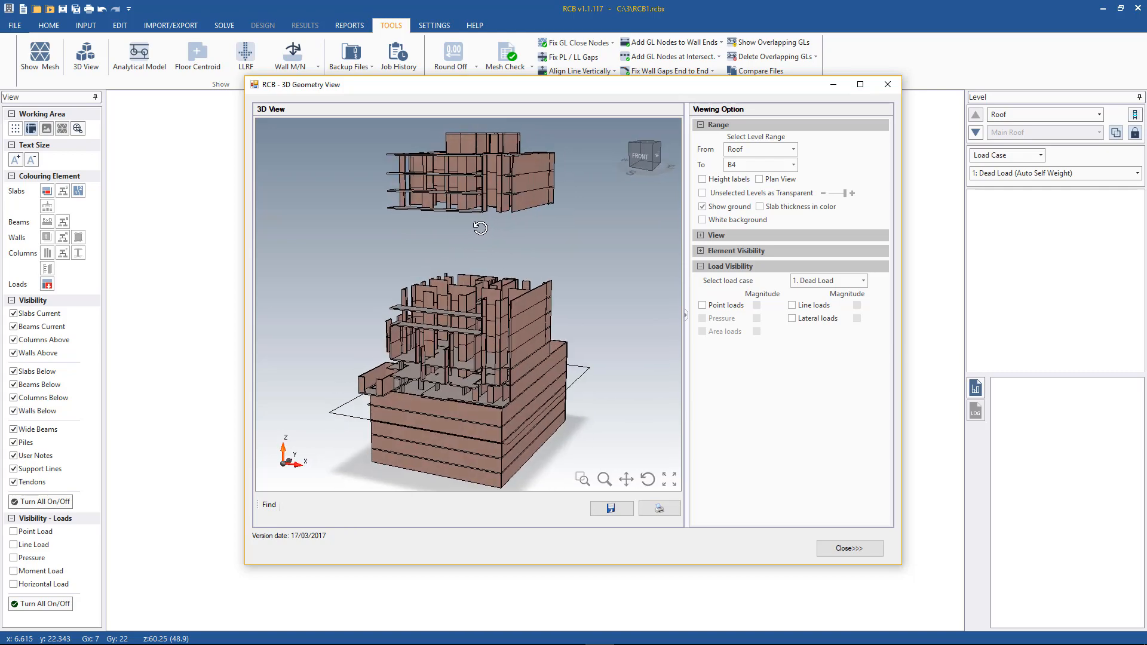
click(877, 547)
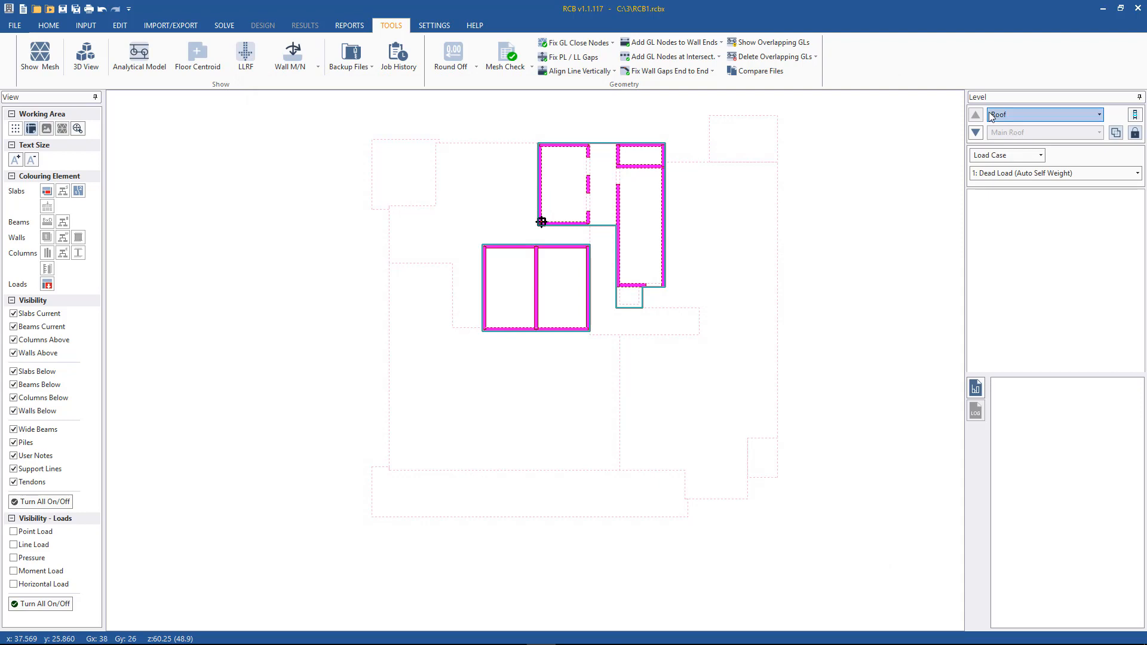
Go to master level L6 and step up through slave levels L7 and L8 to review their floor plans.
click(993, 114)
scroll(1041, 144, down, 3)
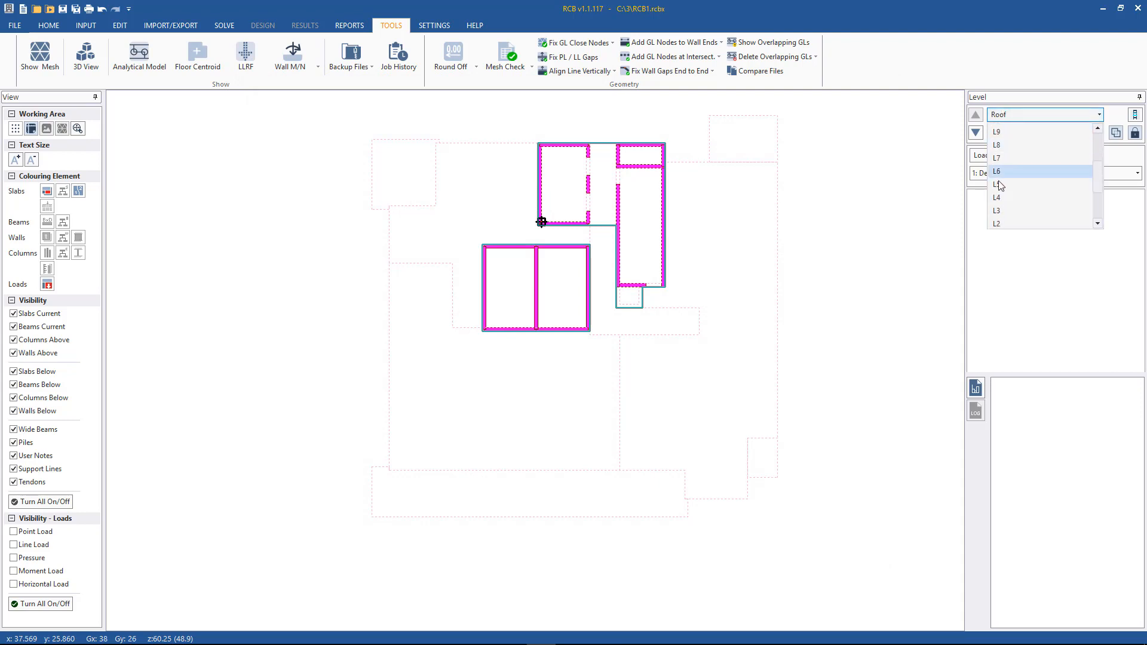
click(1045, 144)
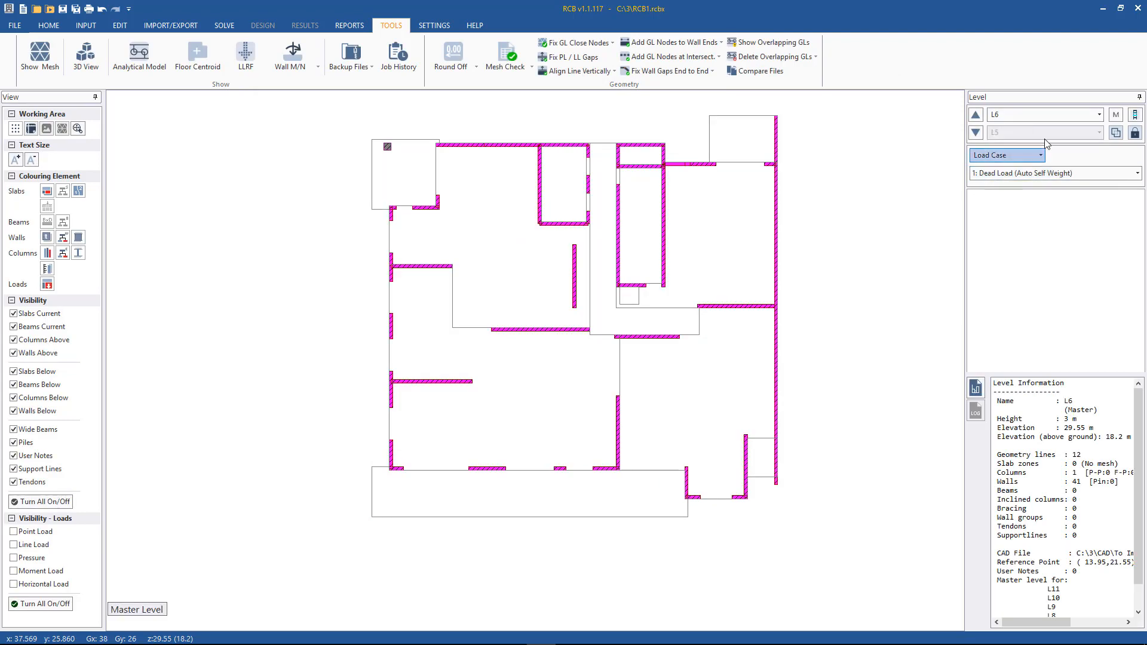
click(975, 118)
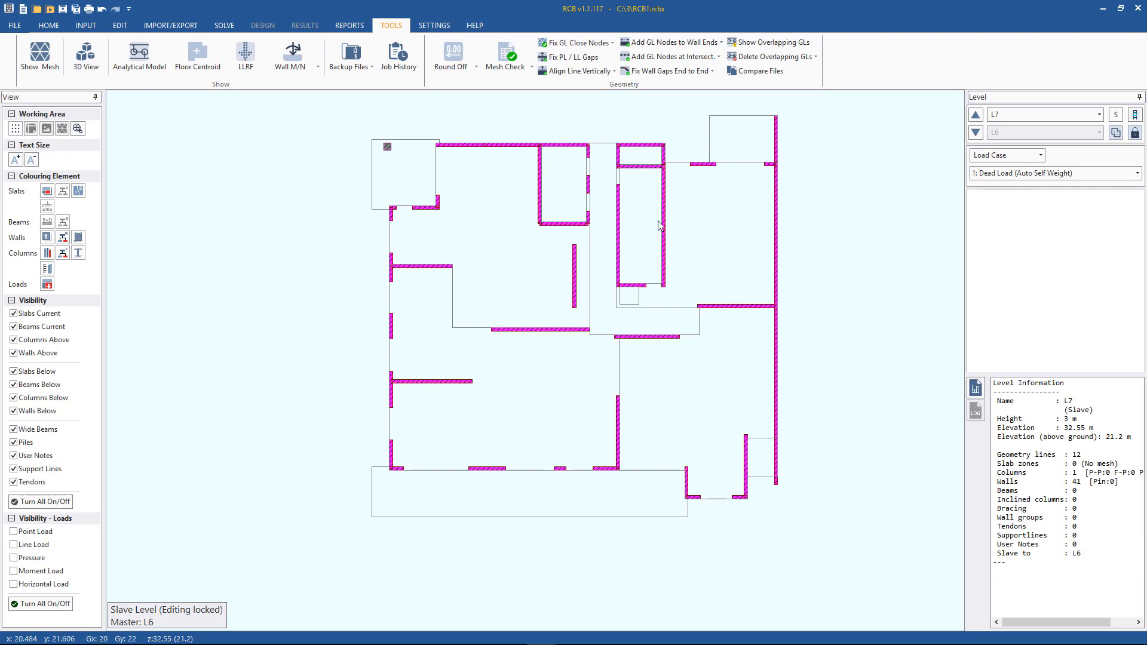
click(975, 115)
Reopen the 3D view and examine the building from several sides, including its lower levels, facade slabs and roof.
click(84, 55)
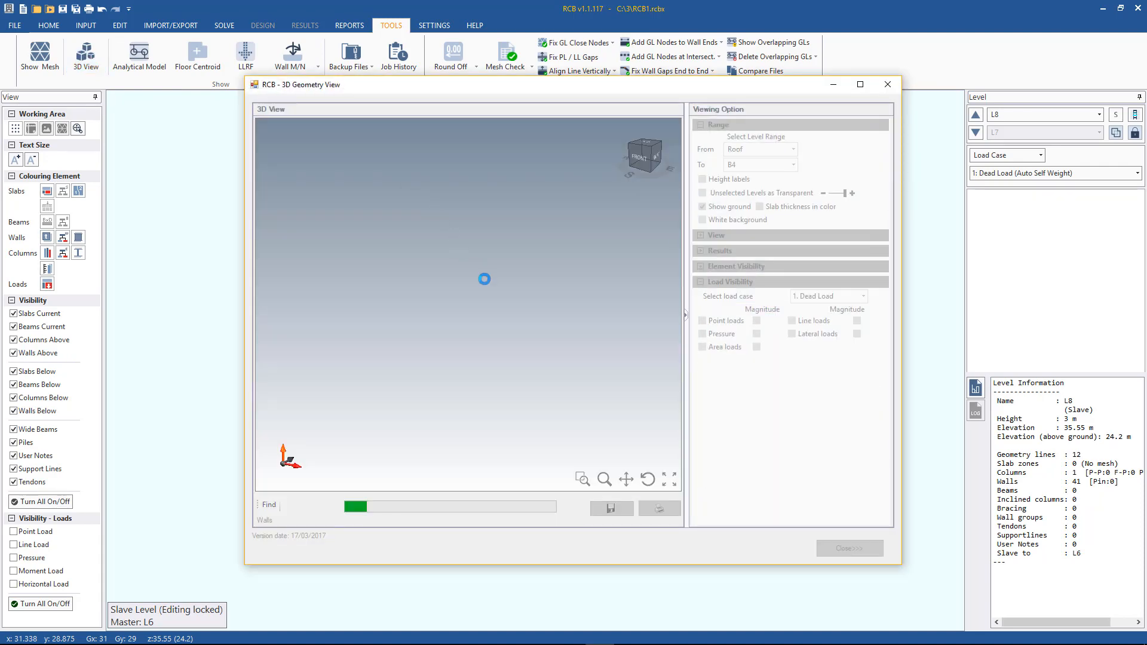
drag(493, 284, 485, 360)
middle_drag(485, 359, 478, 314)
scroll(425, 363, up, 4)
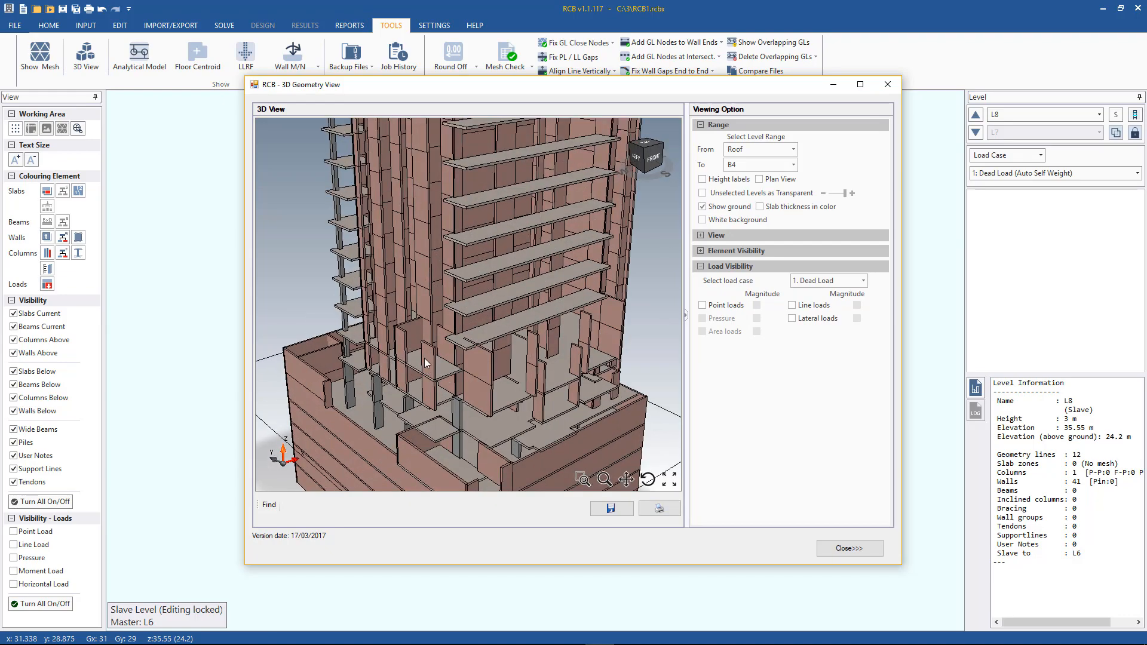
drag(434, 354, 441, 247)
middle_drag(451, 293, 502, 304)
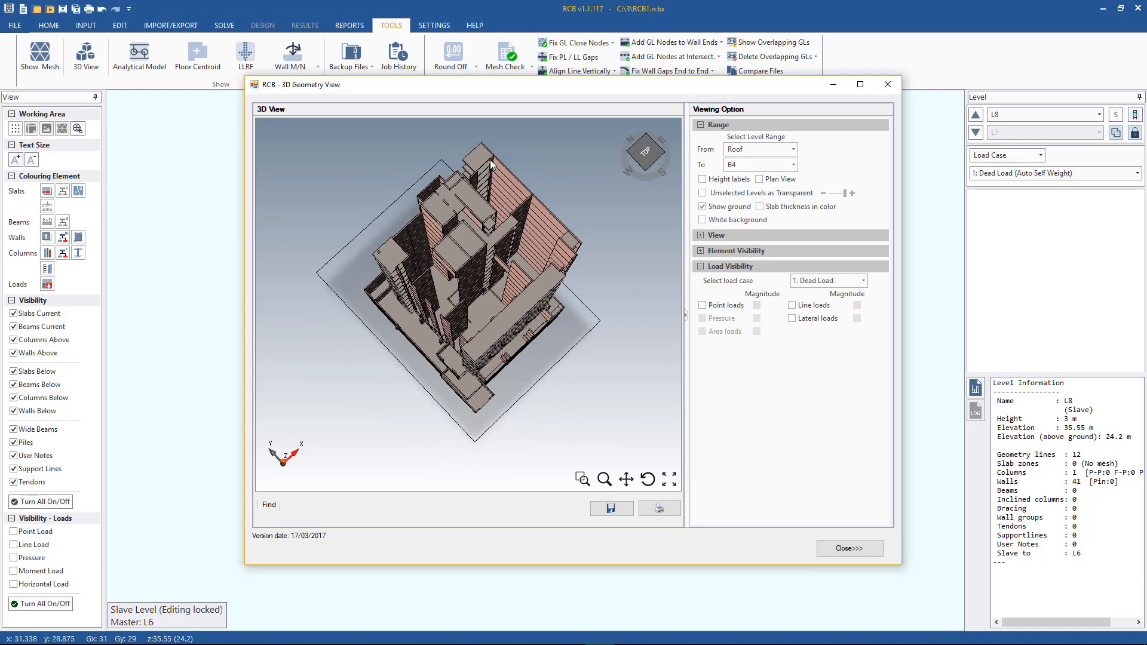
middle_drag(535, 203, 495, 199)
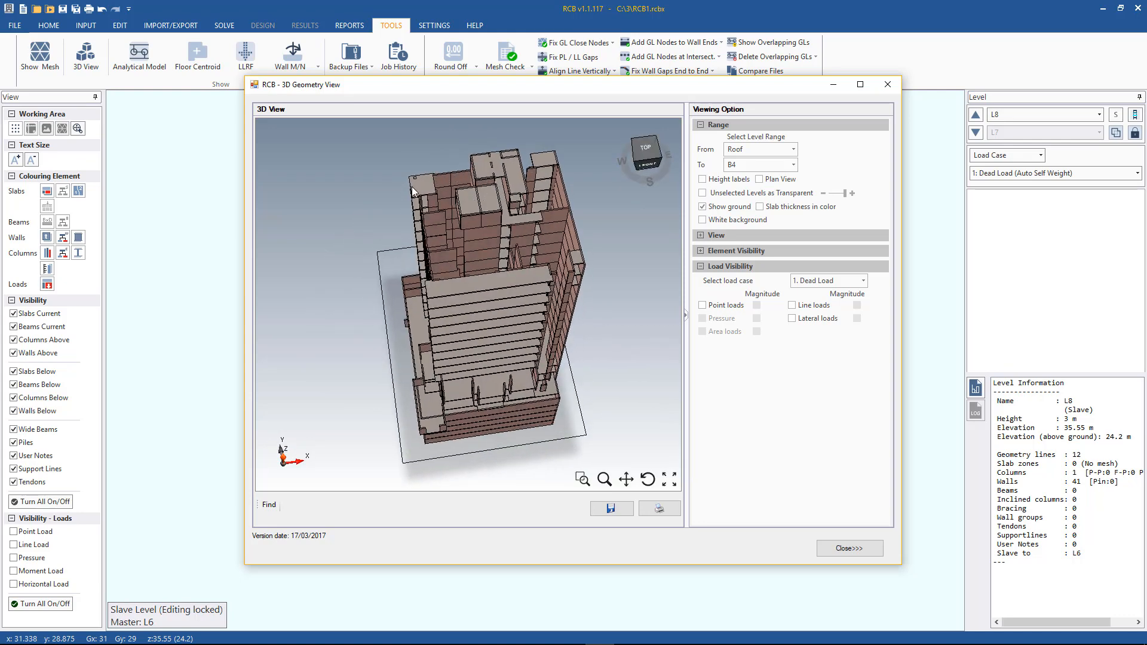
middle_drag(560, 276, 417, 370)
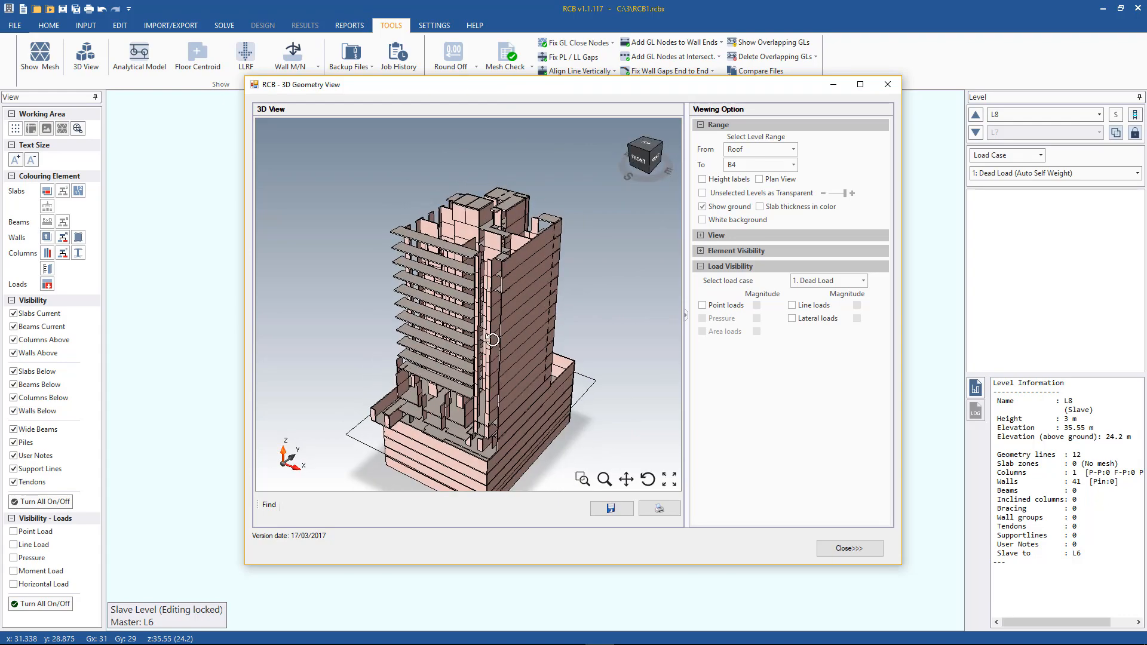
middle_drag(541, 339, 464, 400)
scroll(504, 442, up, 5)
scroll(469, 352, down, 3)
middle_drag(470, 354, 511, 375)
middle_drag(452, 311, 512, 297)
middle_drag(444, 184, 777, 414)
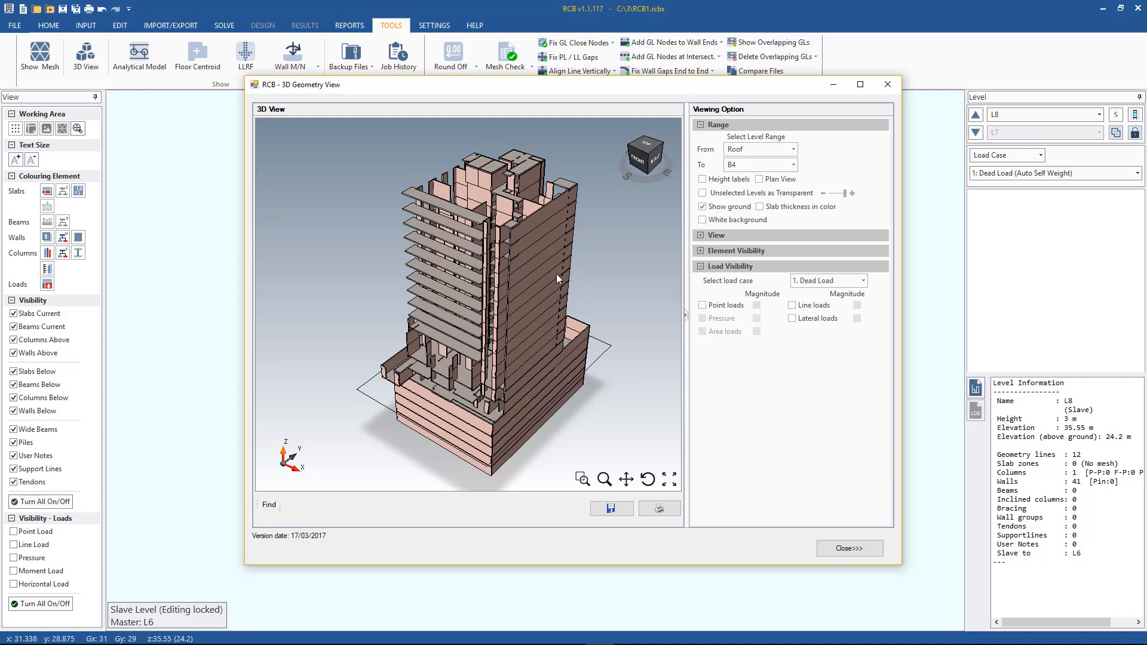
middle_drag(557, 279, 494, 244)
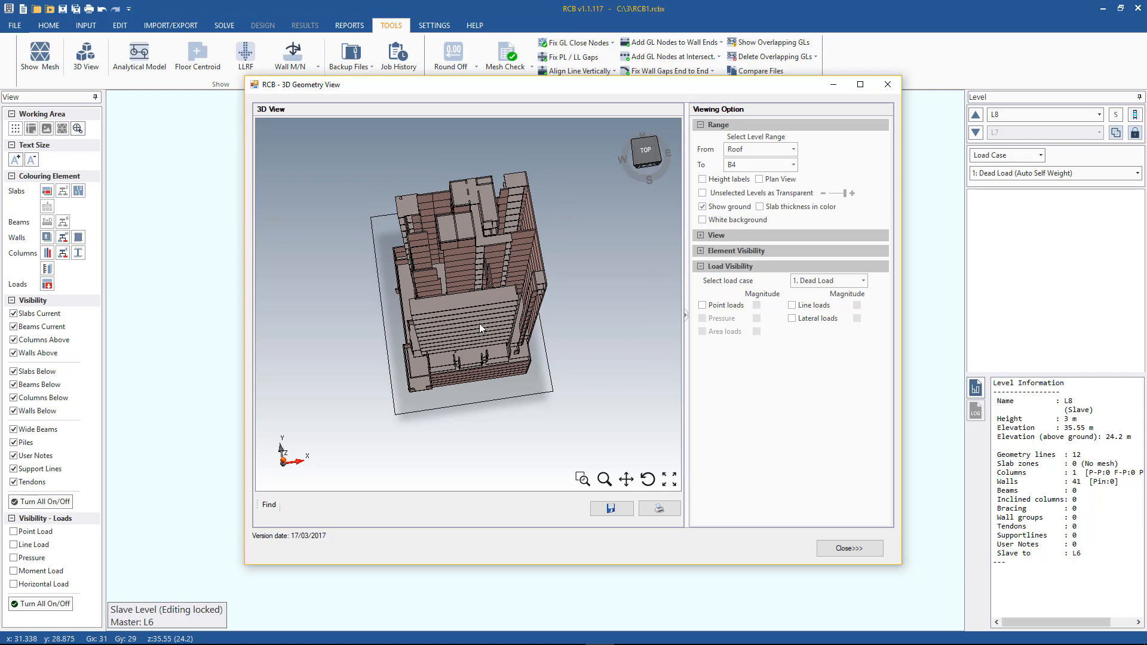
middle_drag(482, 327, 482, 294)
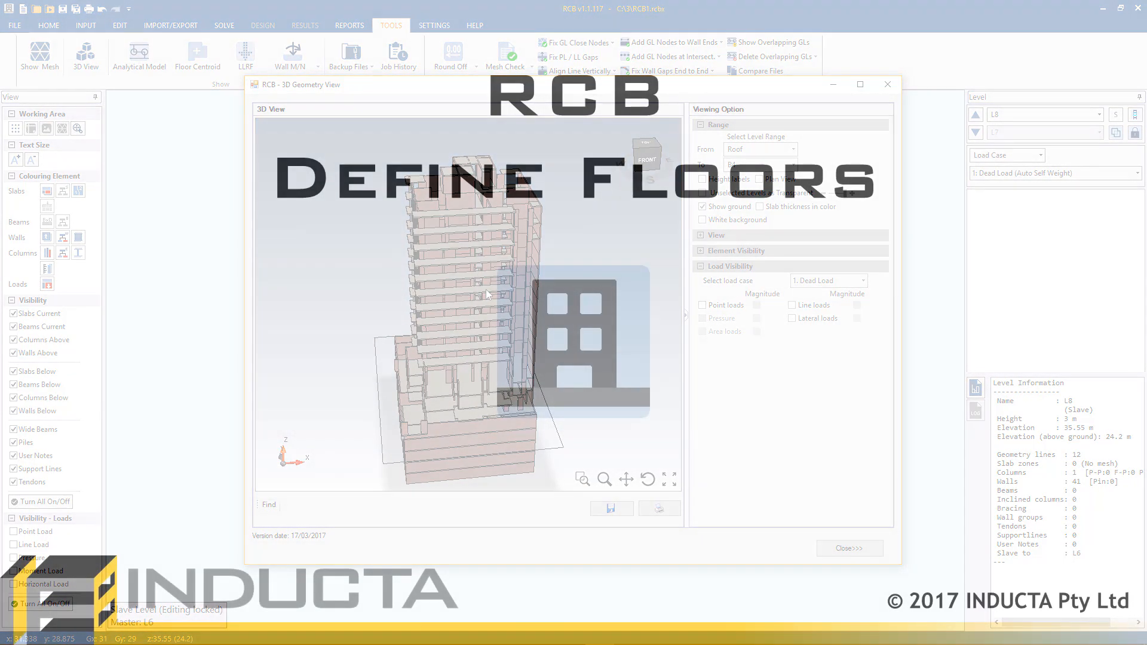